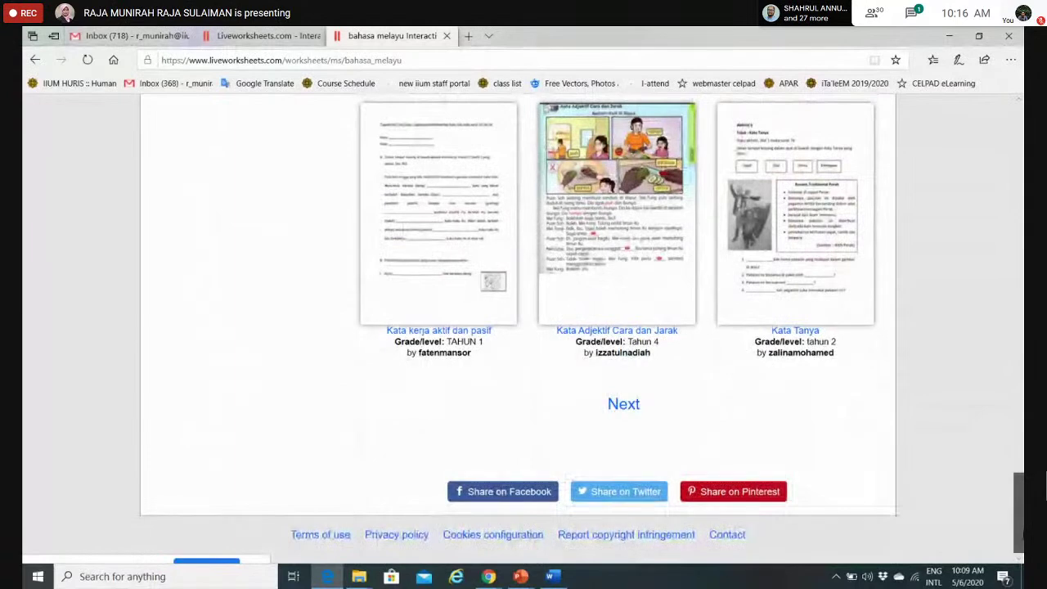
Switch to the Google Meet call in Chrome and admit the participant waiting to join the meeting.
{"action": "scroll", "coordinate": [523, 327], "scroll_direction": "up", "scroll_amount": 15}
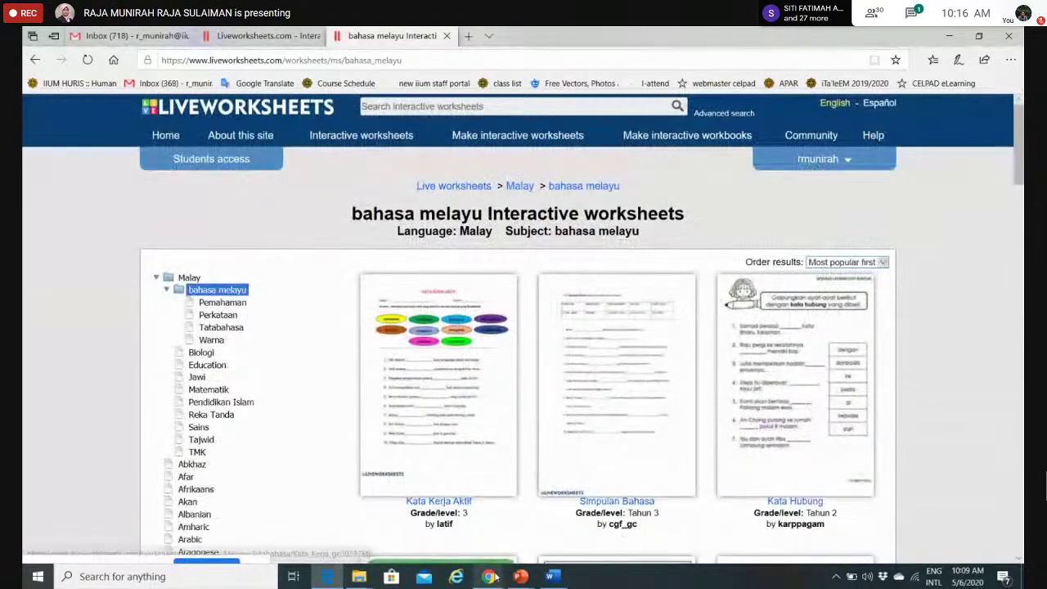
{"action": "mouse_move", "coordinate": [489, 577]}
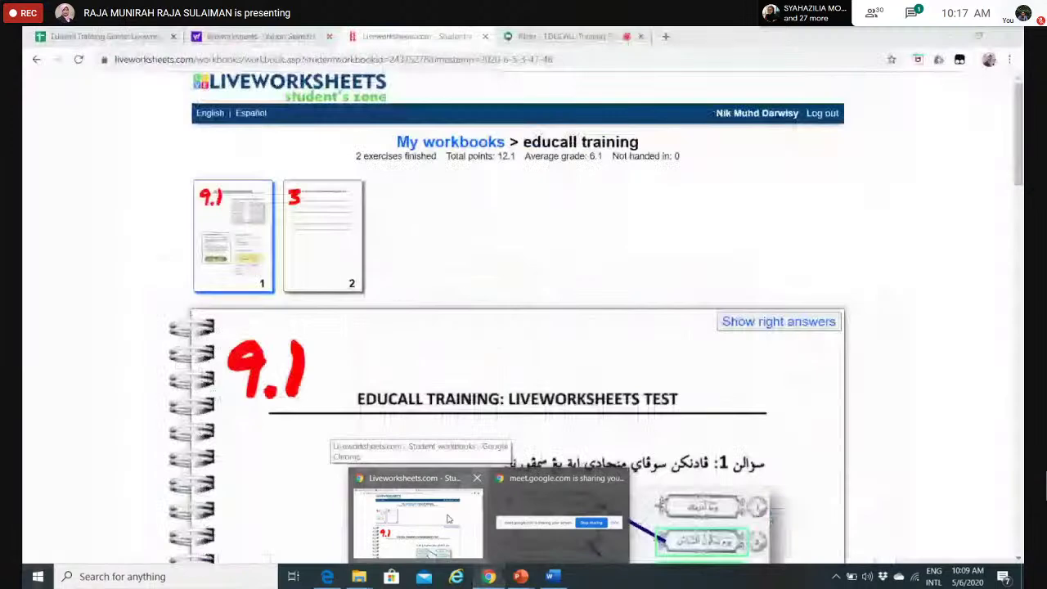
{"action": "left_click", "coordinate": [448, 519]}
{"action": "left_click", "coordinate": [587, 40]}
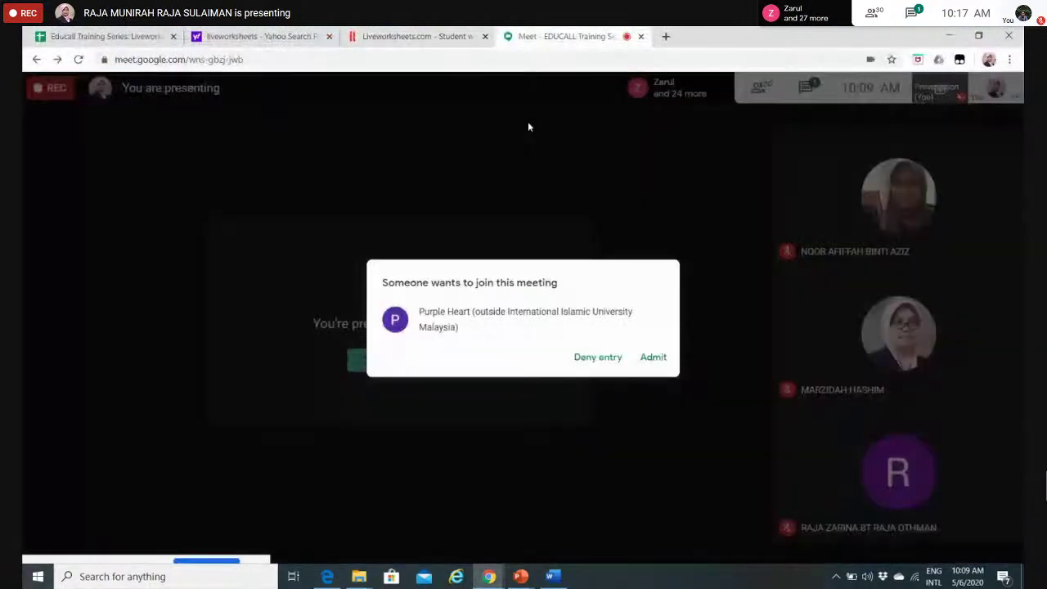
{"action": "left_click", "coordinate": [654, 360]}
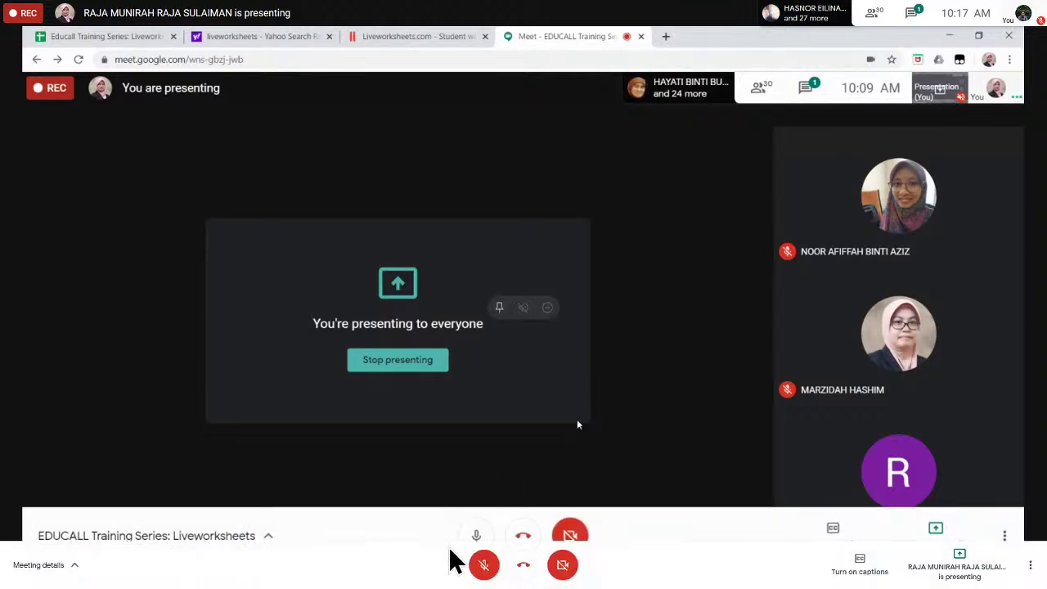
Unmute the microphone in the meeting and mute it again.
{"action": "left_click", "coordinate": [484, 566]}
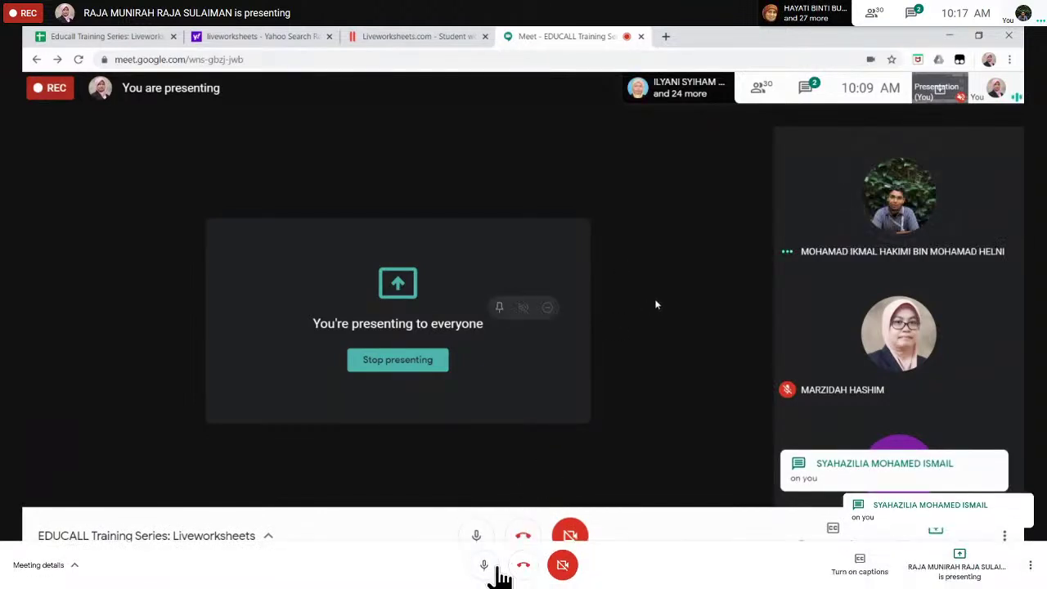
{"action": "left_click", "coordinate": [490, 569]}
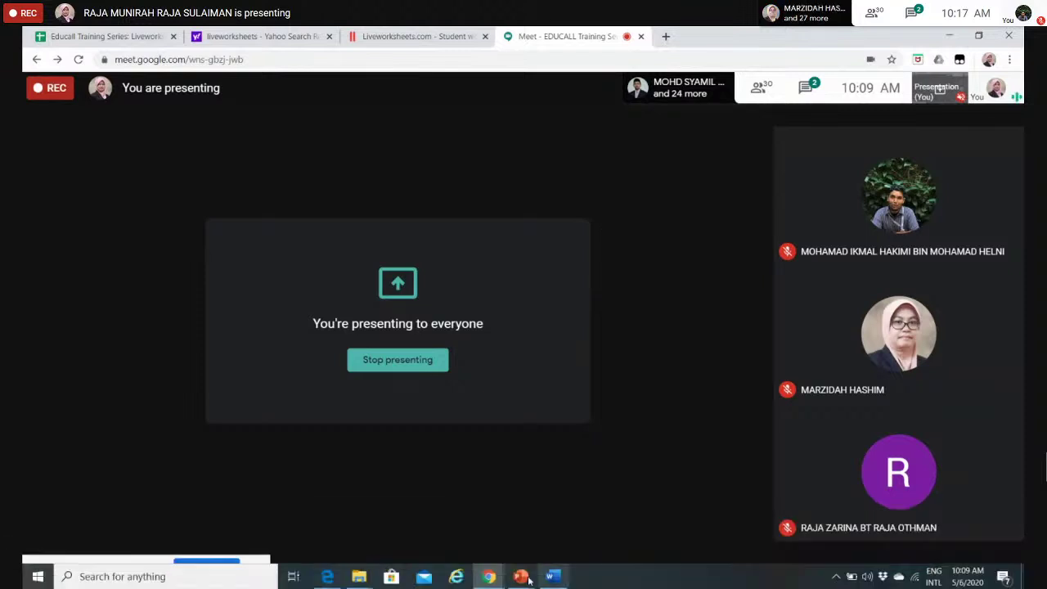
Return to the Edge browser window showing the bahasa melayu interactive worksheets.
{"action": "mouse_move", "coordinate": [481, 576]}
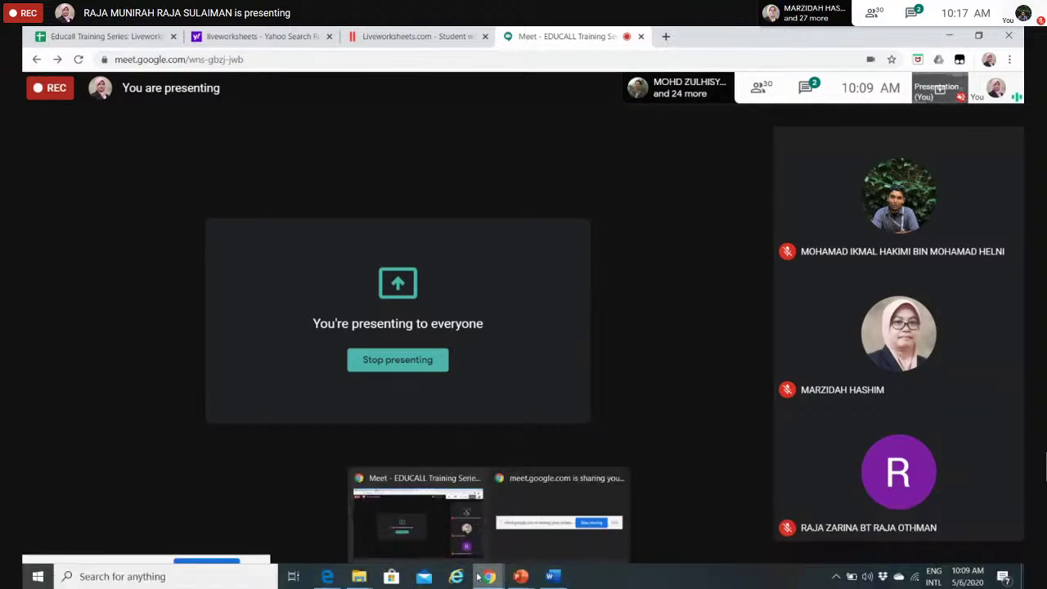
{"action": "left_click", "coordinate": [229, 36]}
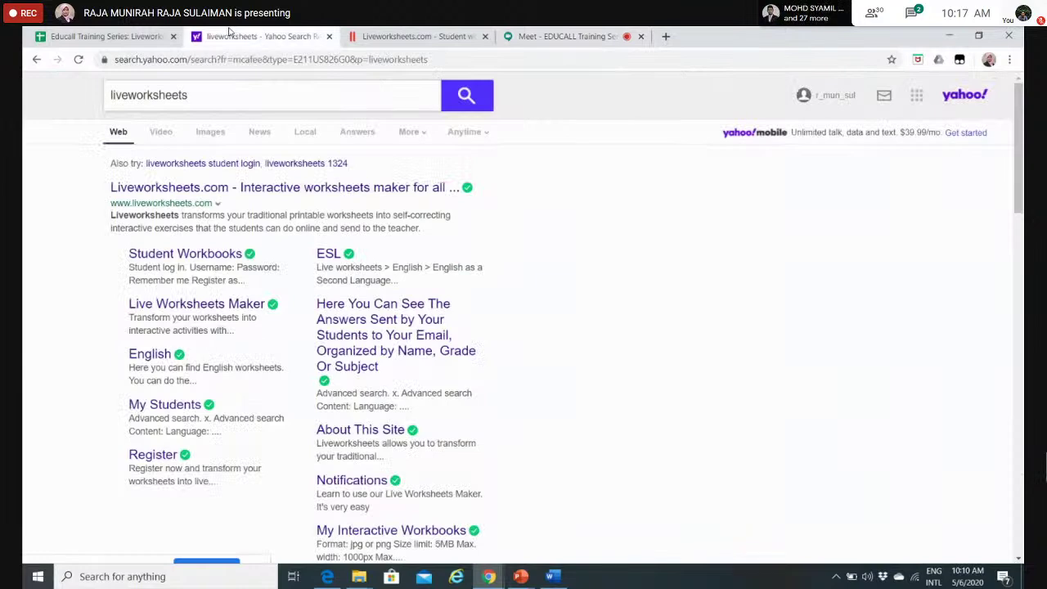
{"action": "mouse_move", "coordinate": [327, 576]}
{"action": "mouse_move", "coordinate": [324, 491]}
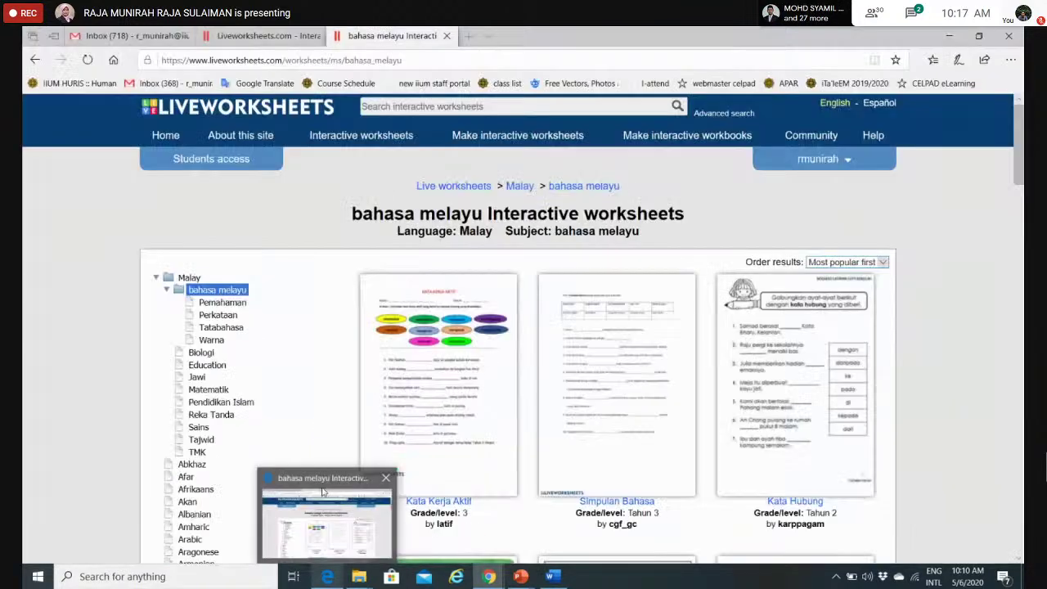
{"action": "left_click", "coordinate": [323, 492]}
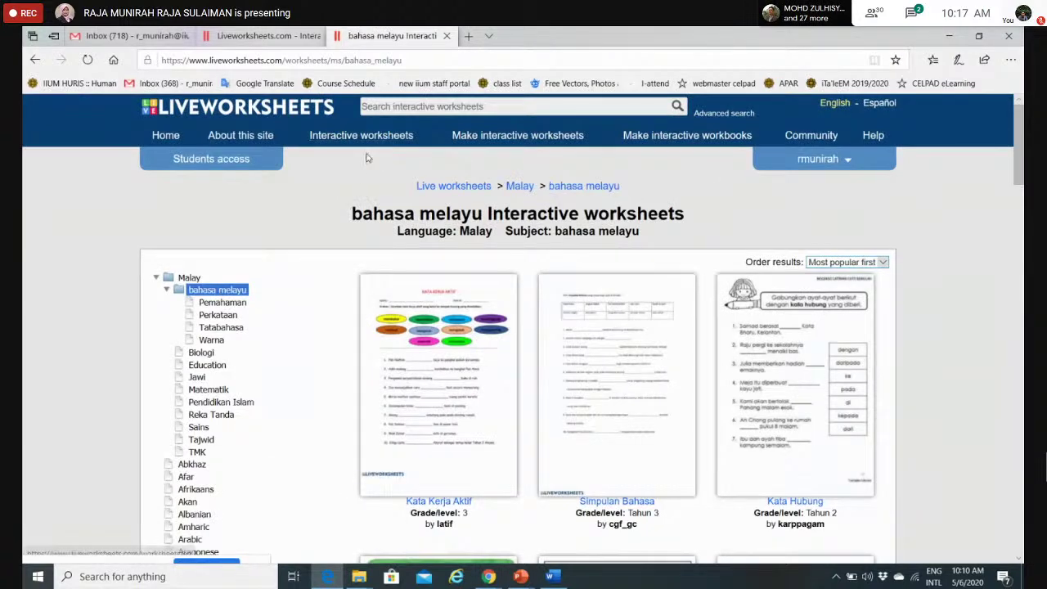
Open the tutorial on making interactive worksheets.
{"action": "left_click", "coordinate": [534, 139]}
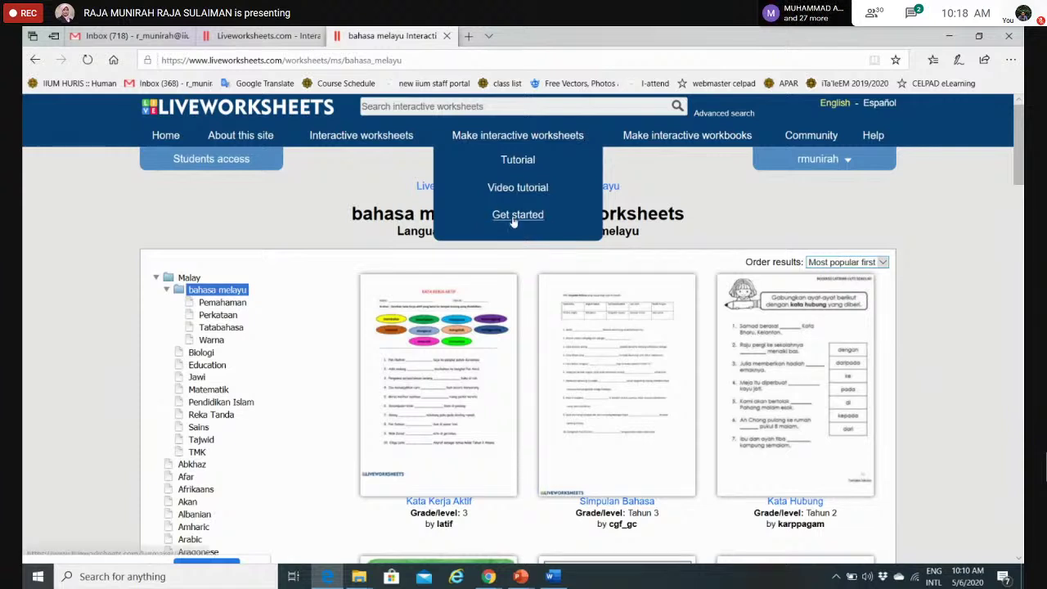
{"action": "left_click", "coordinate": [519, 162]}
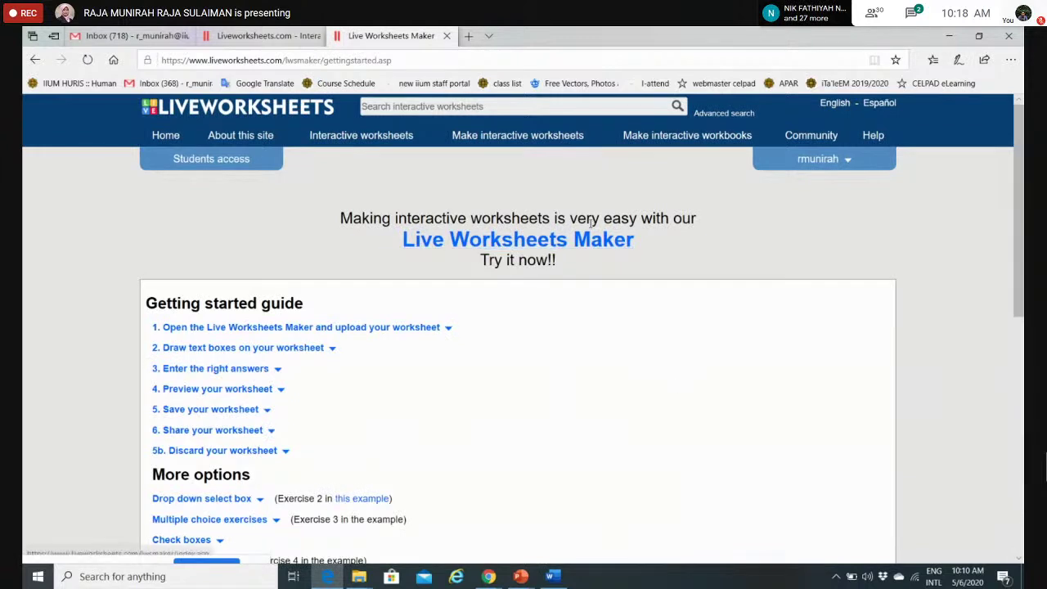
{"action": "left_click", "coordinate": [548, 144]}
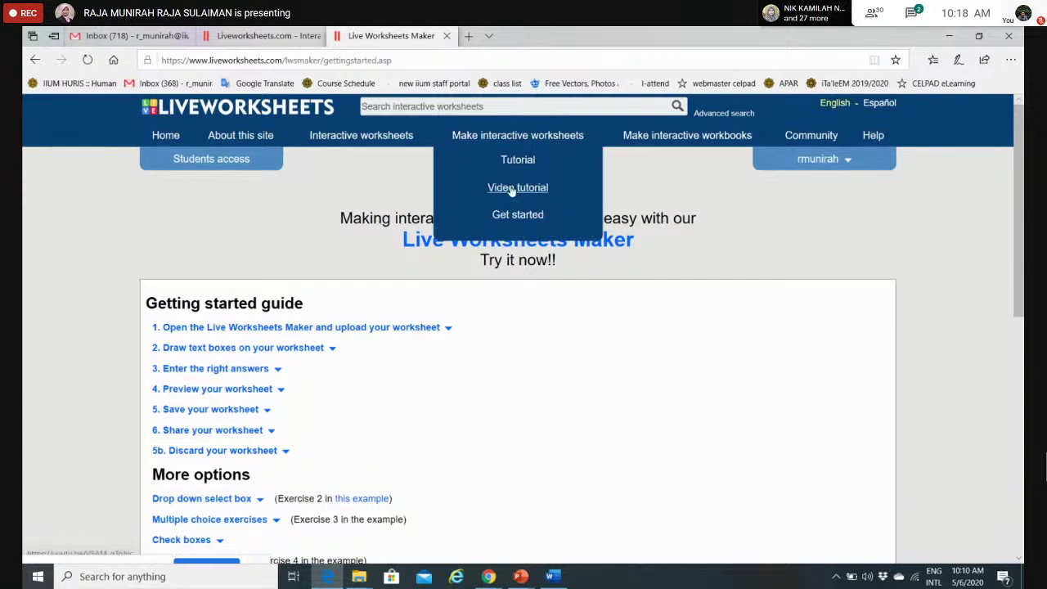
{"action": "left_click", "coordinate": [605, 308]}
Examine the getting started guide and its list of further exercise and textbox options, and return to its beginning.
{"action": "left_click_drag", "start_coordinate": [1022, 126], "coordinate": [1022, 172]}
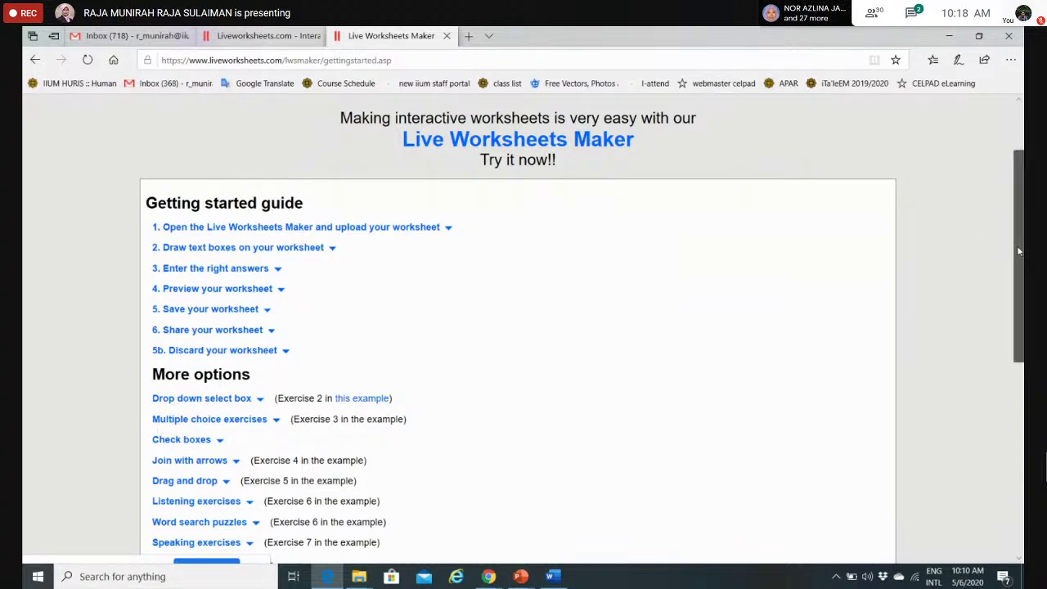
{"action": "left_click_drag", "start_coordinate": [1018, 251], "coordinate": [1021, 290]}
{"action": "scroll", "coordinate": [194, 182], "scroll_direction": "down", "scroll_amount": 1}
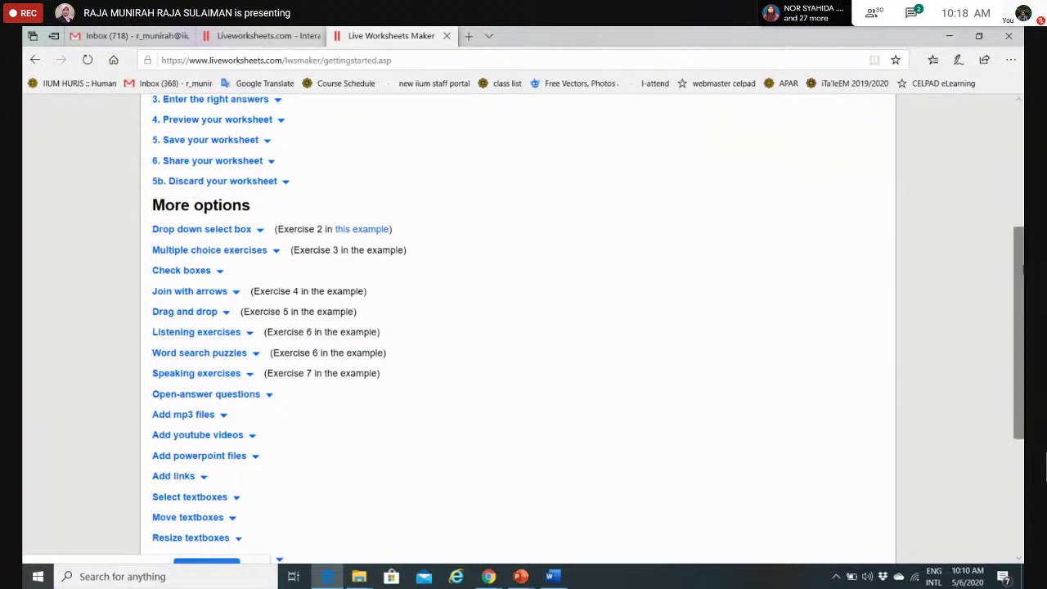
{"action": "left_click_drag", "start_coordinate": [1012, 328], "coordinate": [1015, 416]}
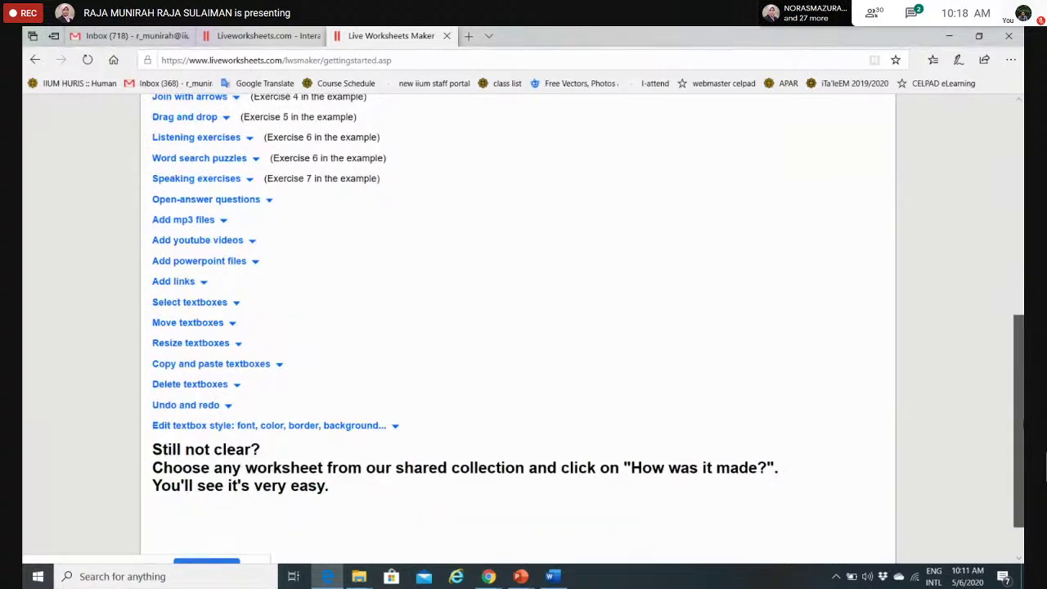
{"action": "left_click_drag", "start_coordinate": [1015, 415], "coordinate": [1015, 443]}
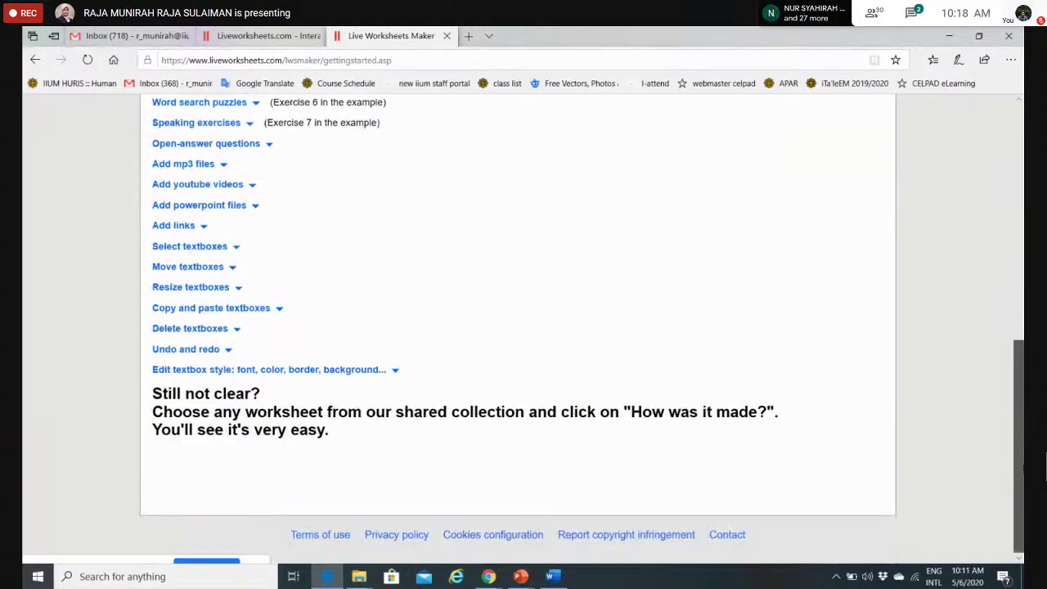
{"action": "scroll", "coordinate": [950, 368], "scroll_direction": "up", "scroll_amount": 1}
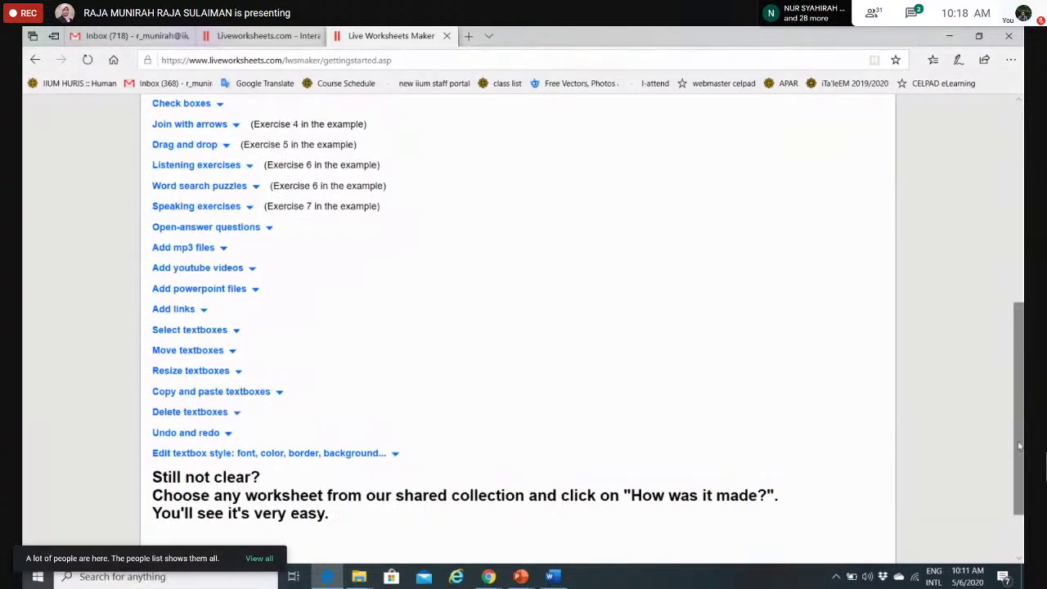
{"action": "left_click_drag", "start_coordinate": [1020, 454], "coordinate": [1020, 425]}
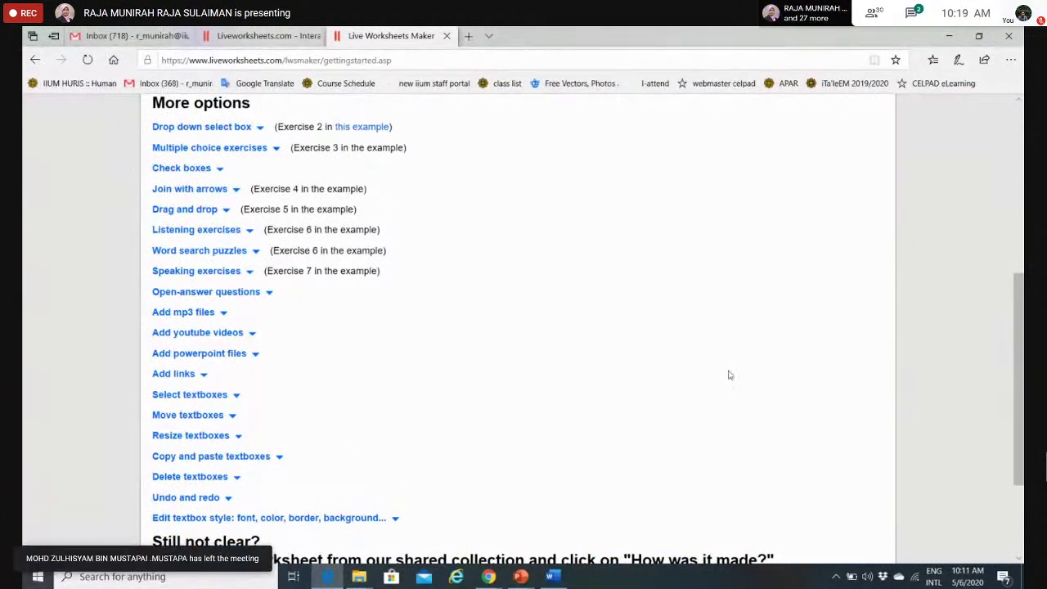
{"action": "scroll", "coordinate": [1010, 338], "scroll_direction": "up", "scroll_amount": 3}
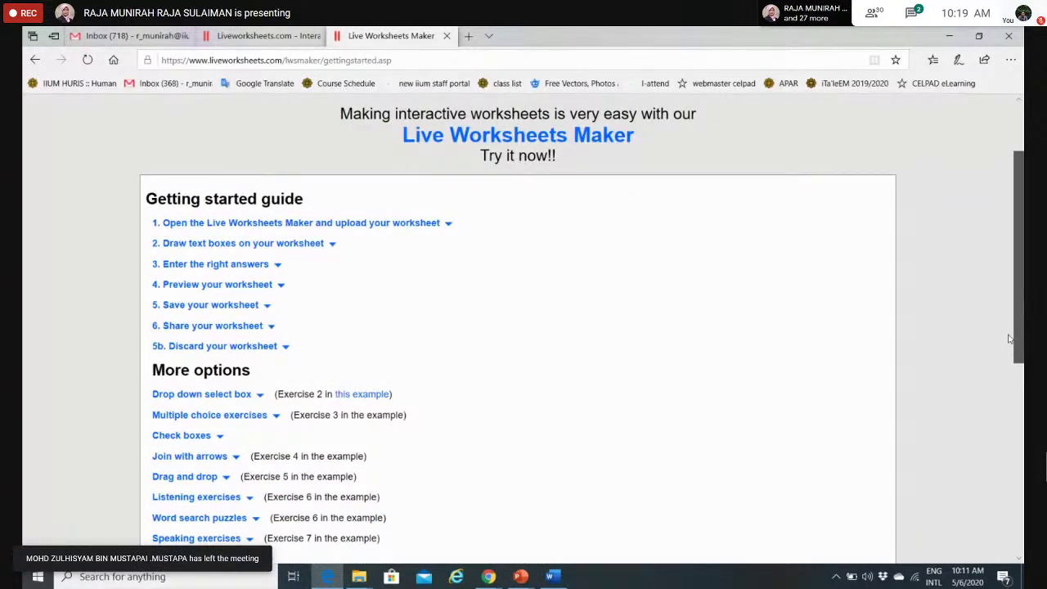
{"action": "scroll", "coordinate": [1010, 338], "scroll_direction": "up", "scroll_amount": 2}
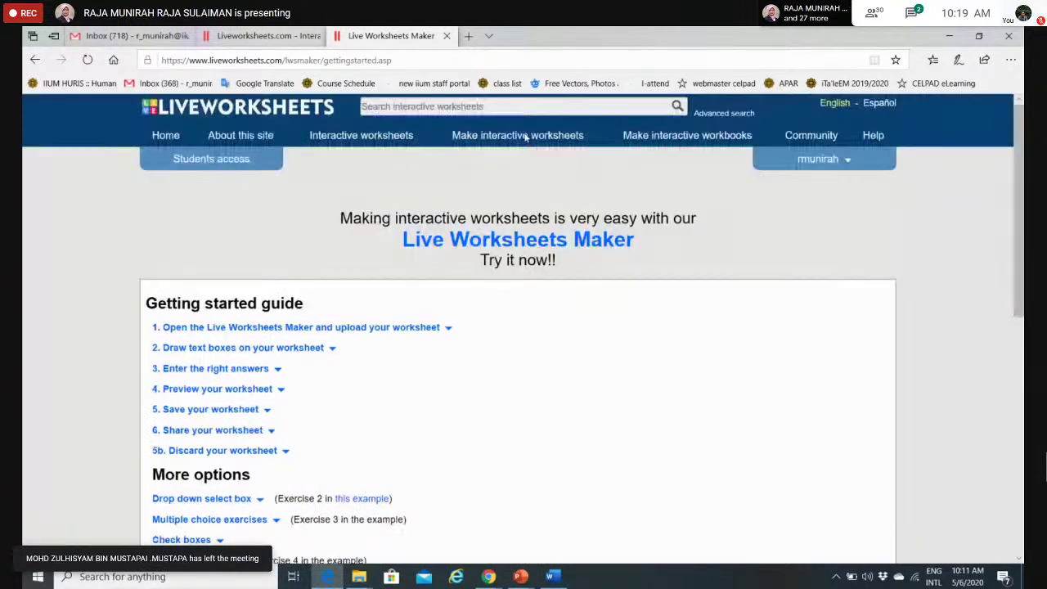
{"action": "left_click", "coordinate": [536, 141]}
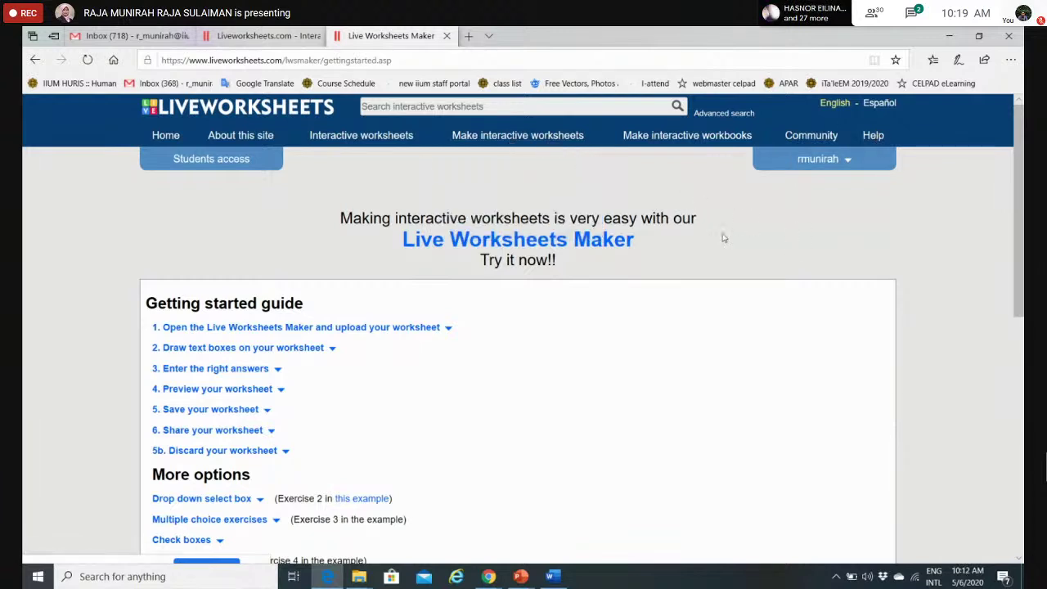
Open the account's My worksheets page and look through the saved worksheets.
{"action": "left_click", "coordinate": [825, 160]}
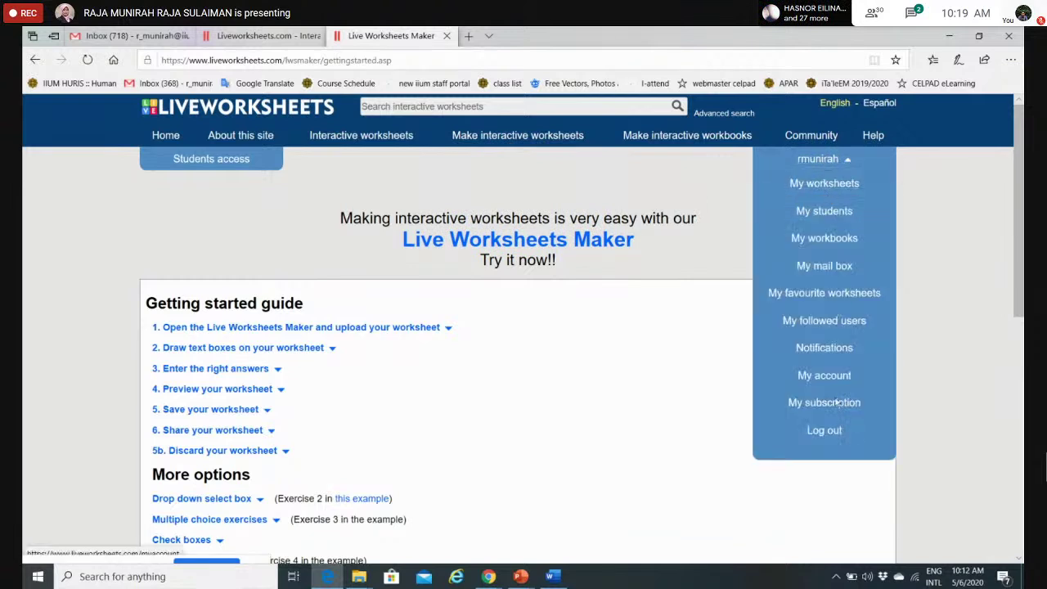
{"action": "left_click", "coordinate": [824, 184]}
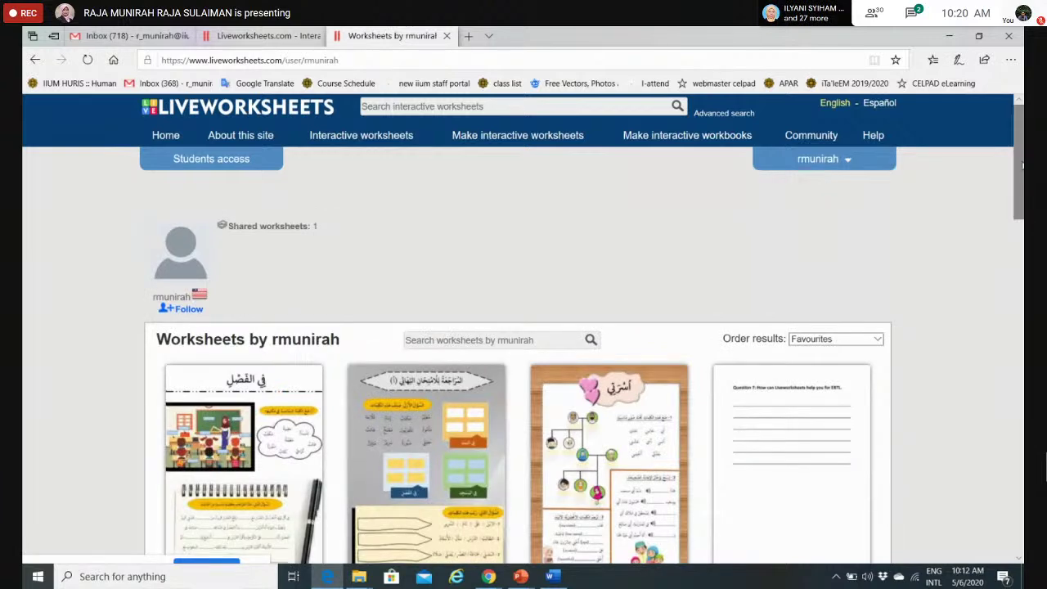
{"action": "left_click_drag", "start_coordinate": [1022, 166], "coordinate": [1022, 199]}
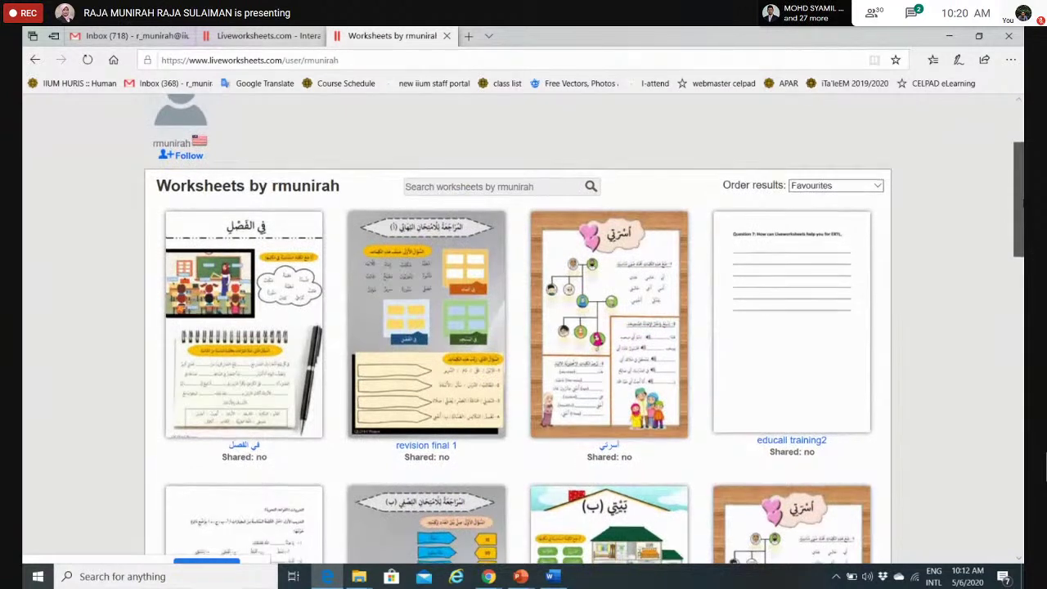
{"action": "scroll", "coordinate": [517, 327], "scroll_direction": "down", "scroll_amount": 5}
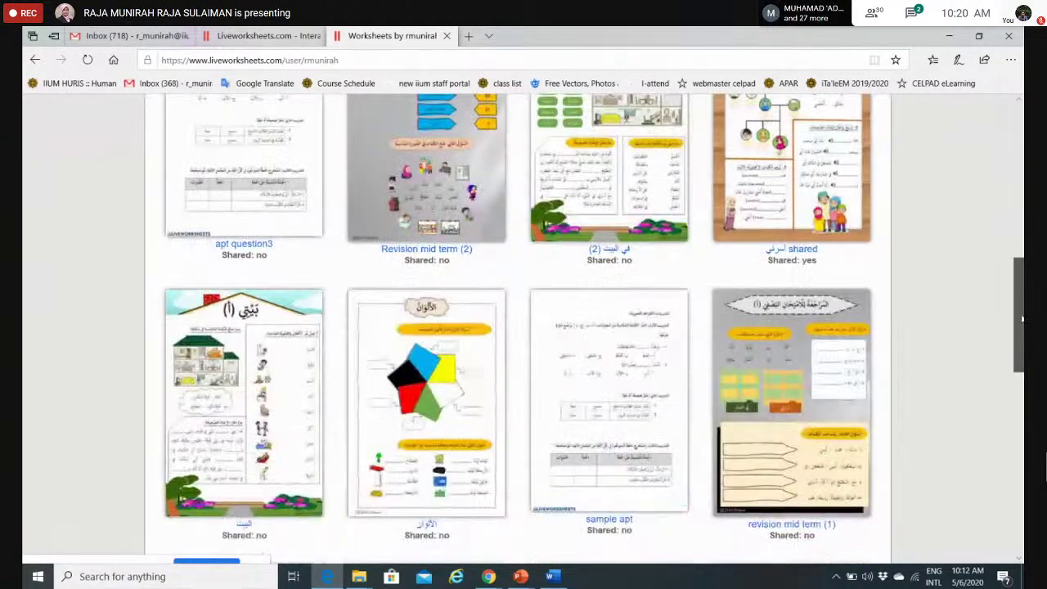
{"action": "left_click_drag", "start_coordinate": [1021, 319], "coordinate": [1020, 184]}
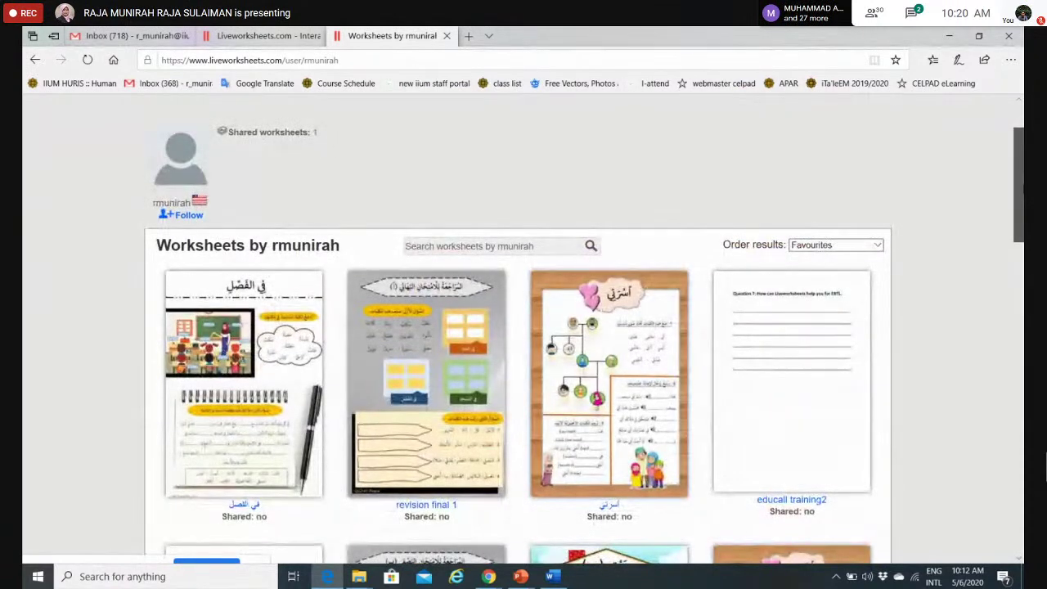
{"action": "scroll", "coordinate": [523, 368], "scroll_direction": "up", "scroll_amount": 2}
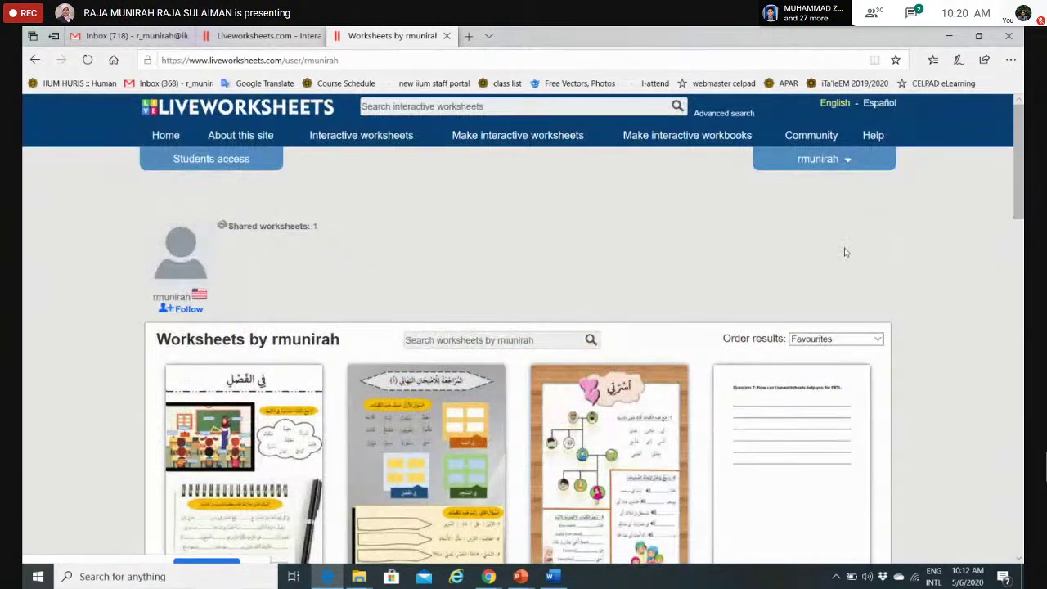
View the account's My students page, followed by the My workbooks page.
{"action": "left_click", "coordinate": [817, 161]}
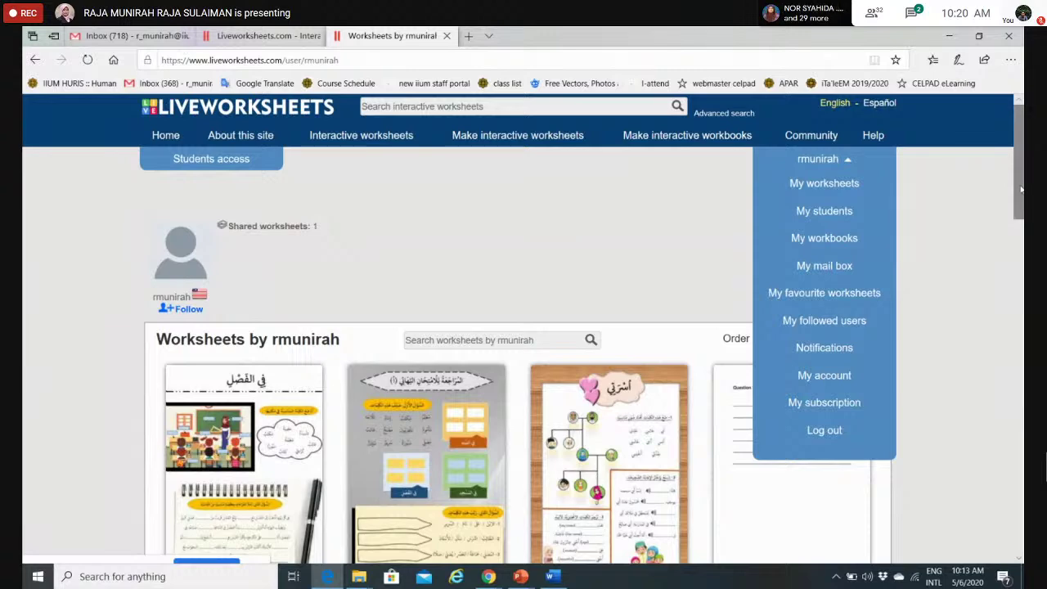
{"action": "left_click", "coordinate": [830, 214]}
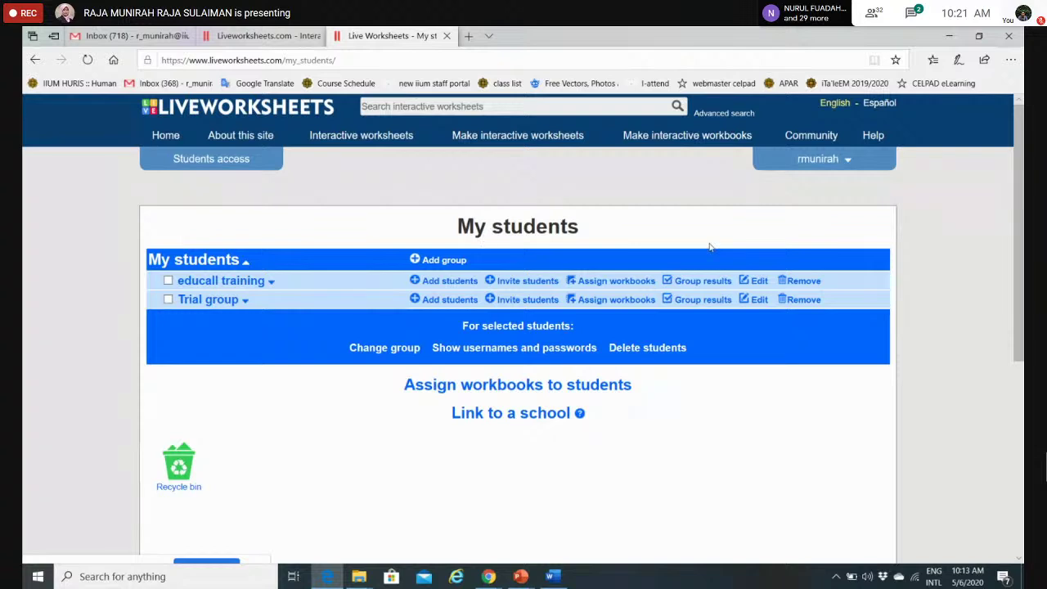
{"action": "left_click", "coordinate": [826, 159]}
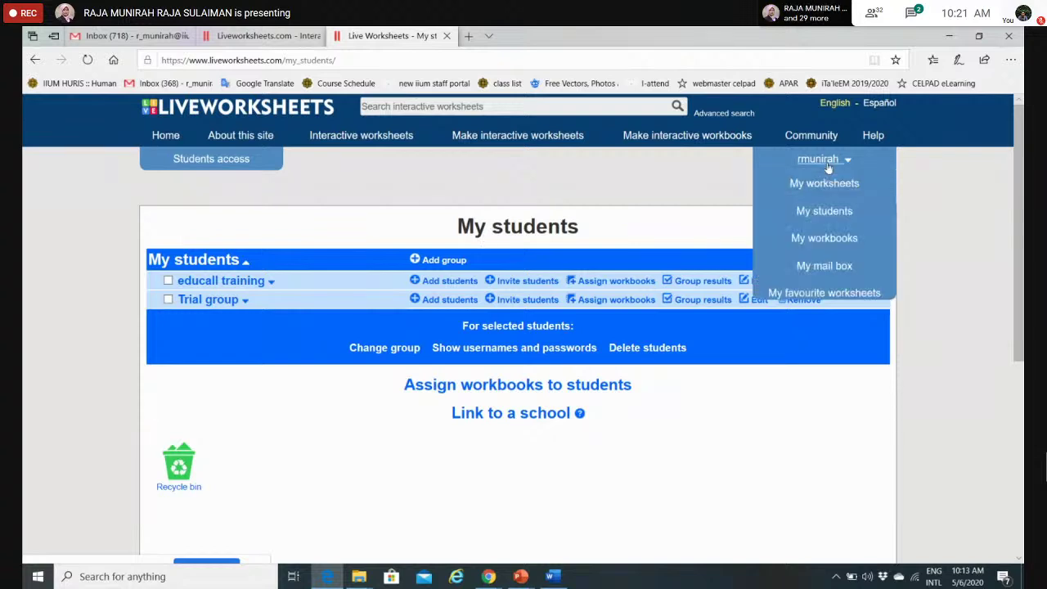
{"action": "left_click", "coordinate": [826, 242]}
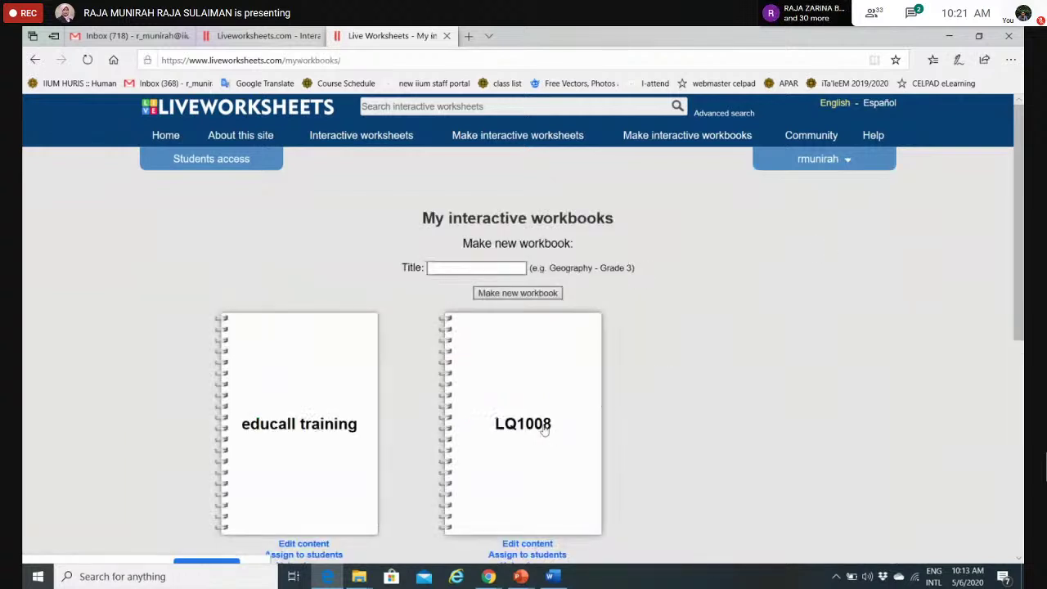
Open the account's My mail box and look through the graded answers sent by students.
{"action": "left_click", "coordinate": [823, 166]}
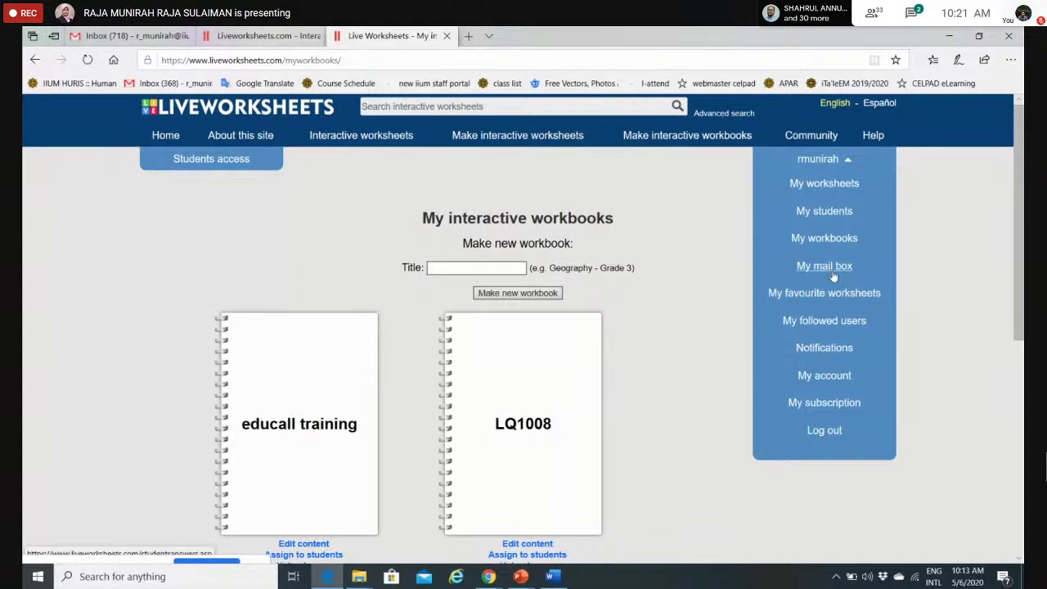
{"action": "left_click", "coordinate": [836, 269]}
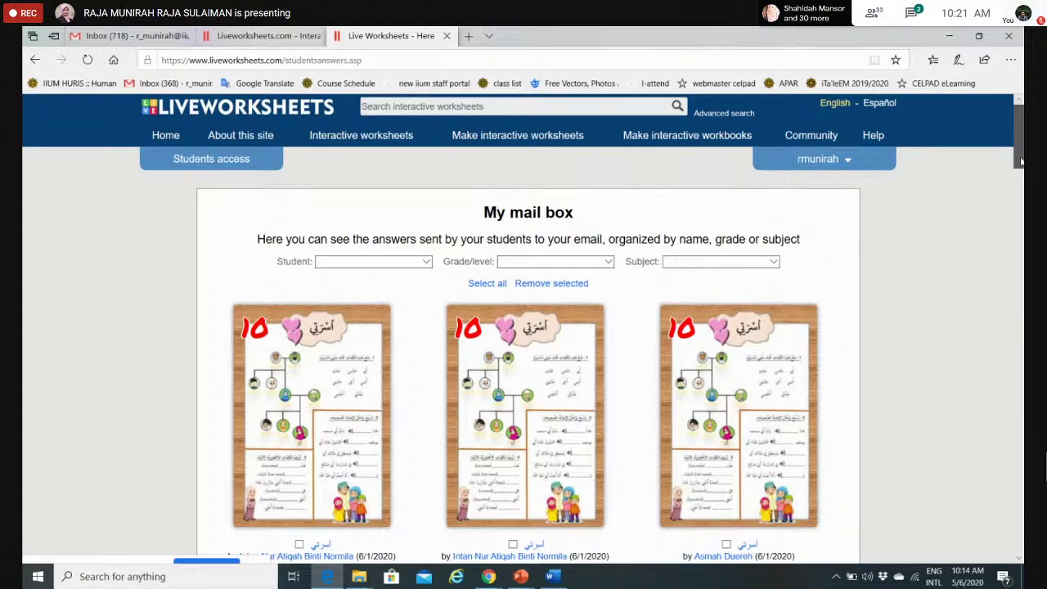
{"action": "left_click_drag", "start_coordinate": [1021, 161], "coordinate": [1020, 391]}
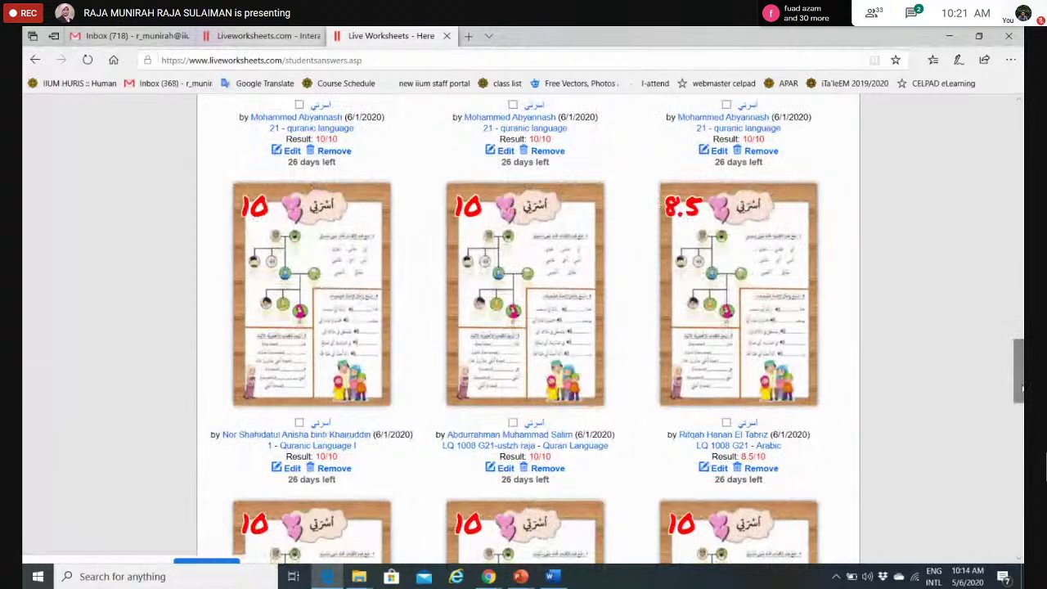
Look through the remaining graded answers in the mail box down to the oldest entries, and return to the page's beginning.
{"action": "left_click_drag", "start_coordinate": [1021, 391], "coordinate": [1021, 473]}
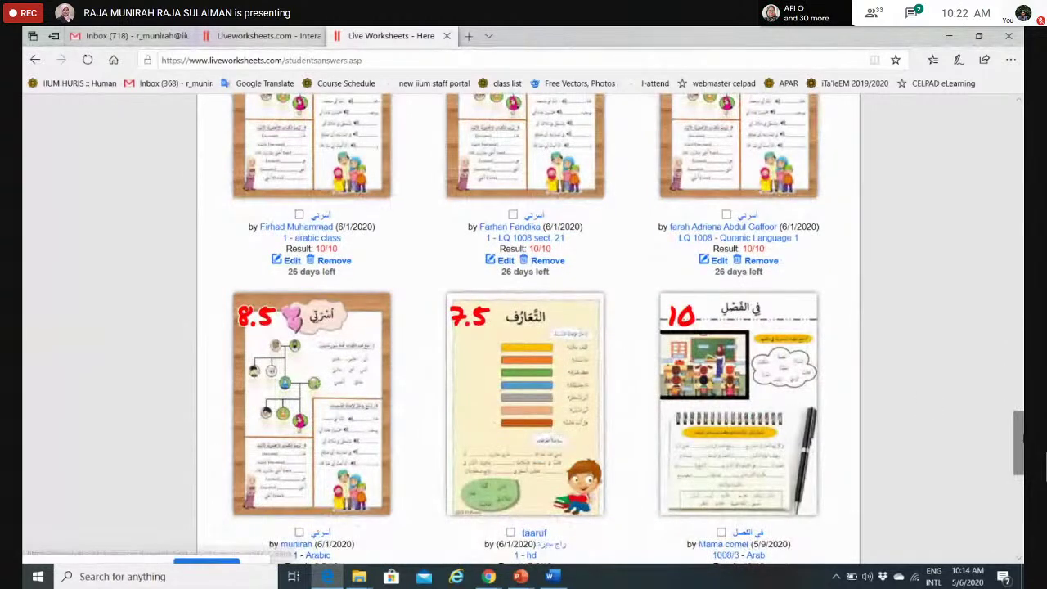
{"action": "left_click", "coordinate": [1021, 508]}
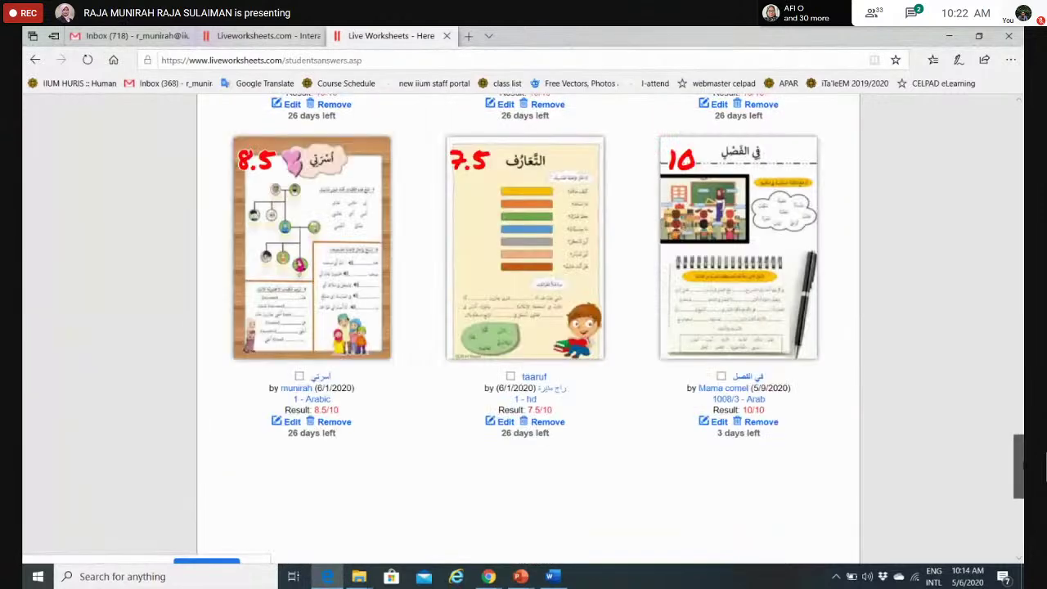
{"action": "scroll", "coordinate": [669, 372], "scroll_direction": "up", "scroll_amount": 15}
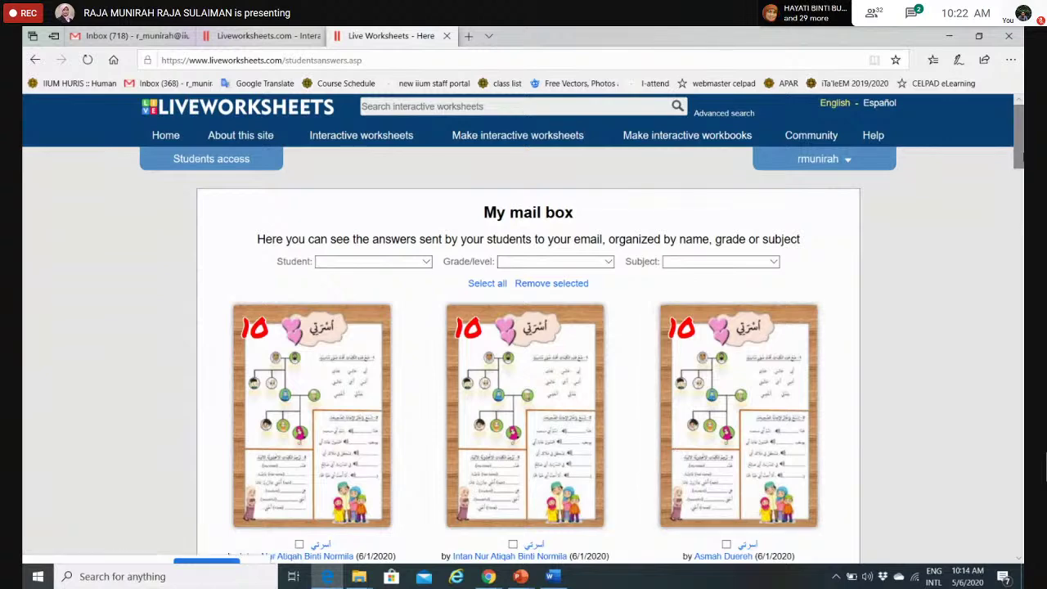
{"action": "left_click_drag", "start_coordinate": [1019, 155], "coordinate": [1020, 489]}
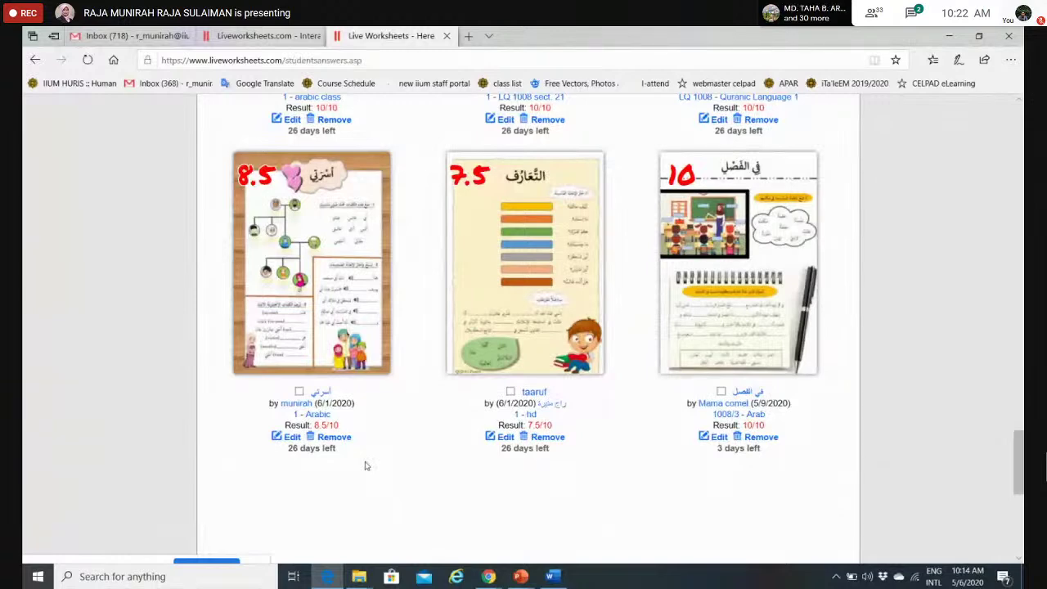
{"action": "left_click_drag", "start_coordinate": [1018, 457], "coordinate": [1020, 144]}
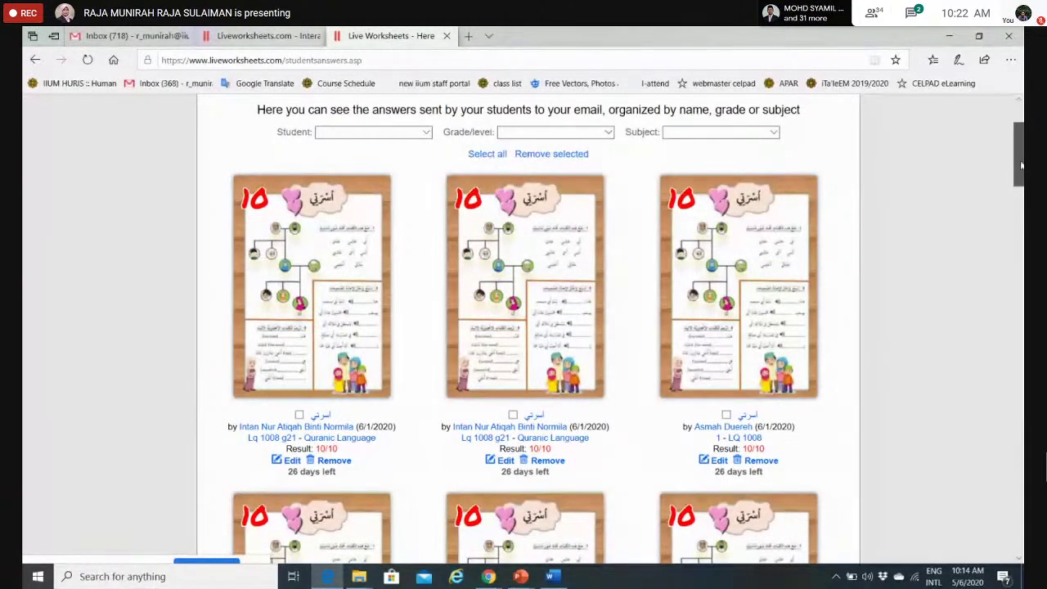
{"action": "left_click_drag", "start_coordinate": [1019, 164], "coordinate": [1021, 135]}
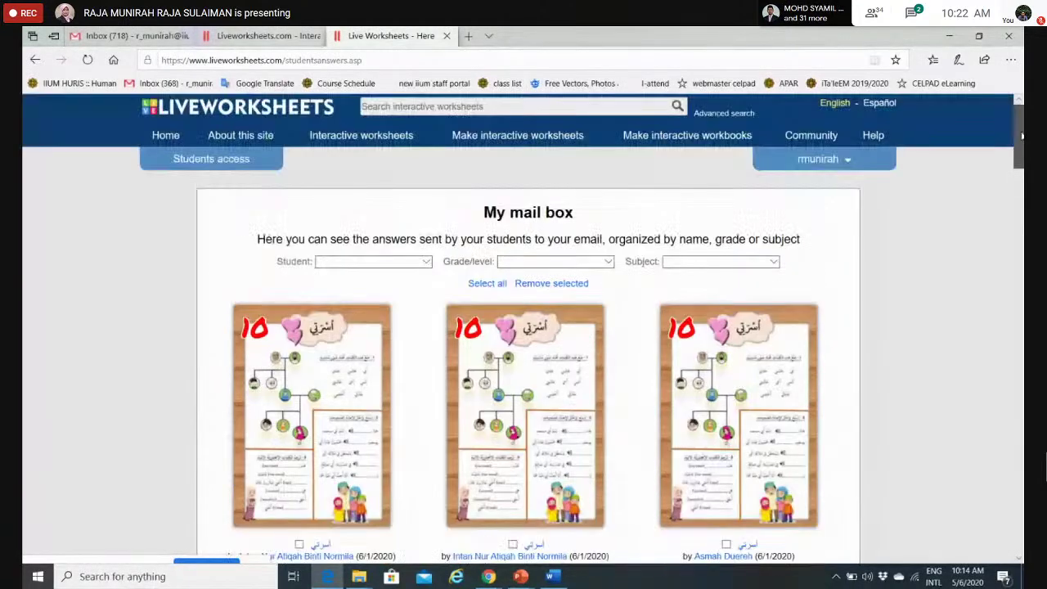
Open the account's My subscription page and examine the comparison of teacher and school plans, including limits and prices.
{"action": "left_click", "coordinate": [820, 158]}
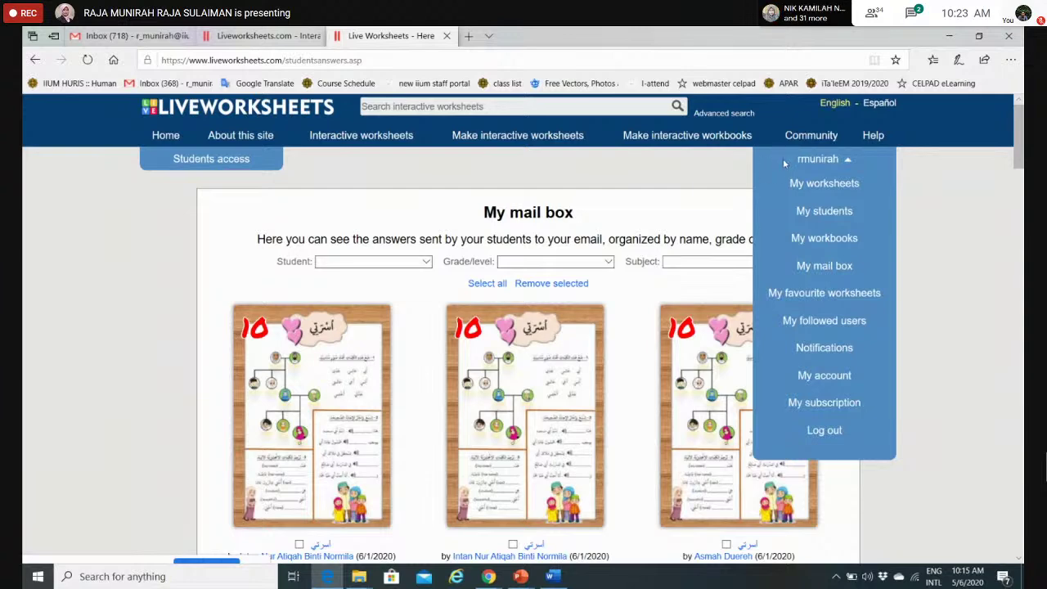
{"action": "left_click", "coordinate": [840, 404]}
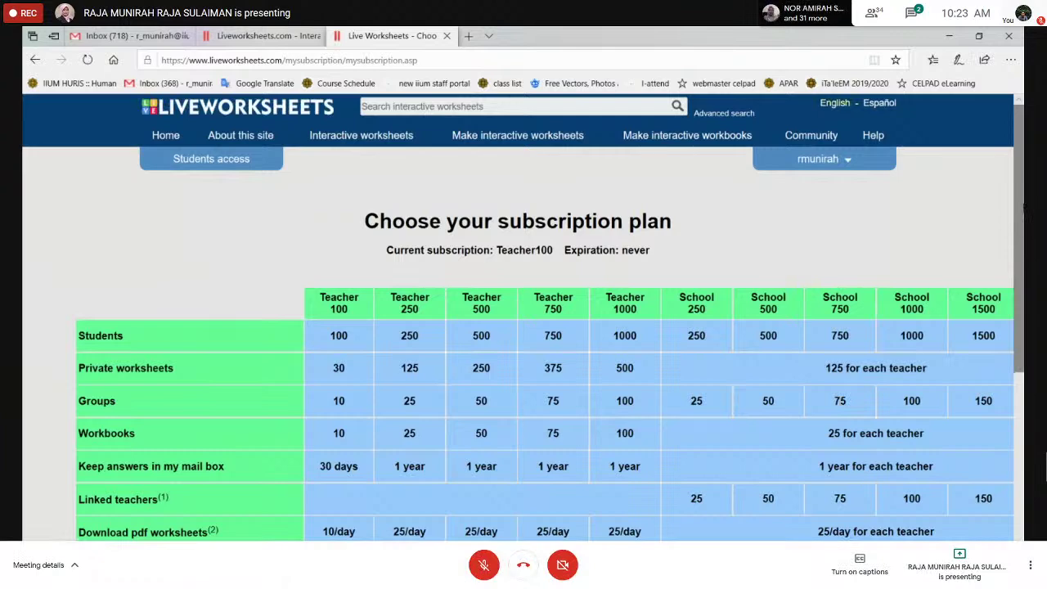
{"action": "scroll", "coordinate": [523, 319], "scroll_direction": "down", "scroll_amount": 2}
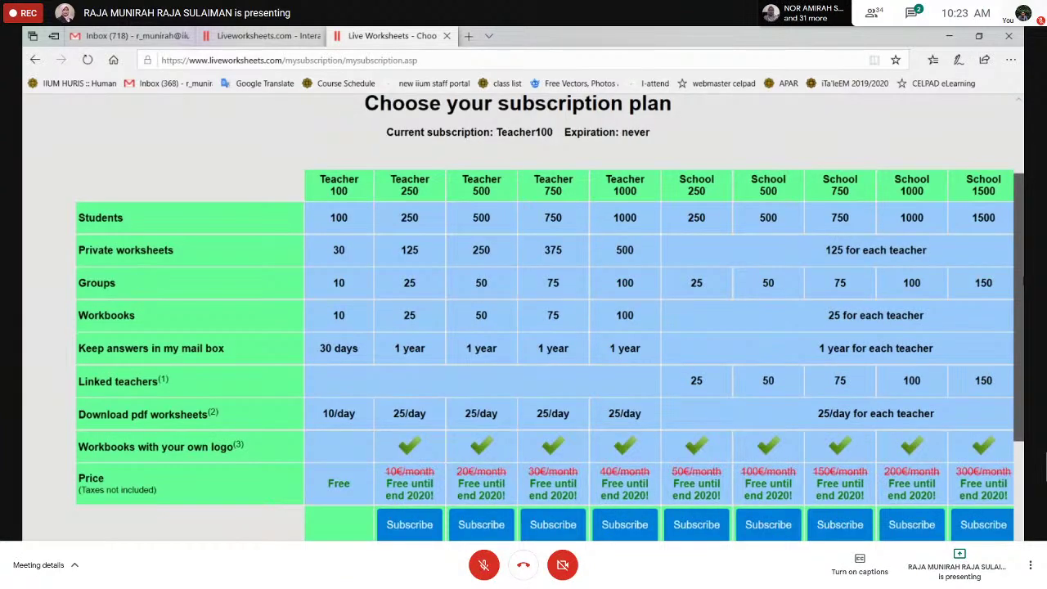
{"action": "scroll", "coordinate": [421, 391], "scroll_direction": "down", "scroll_amount": 2}
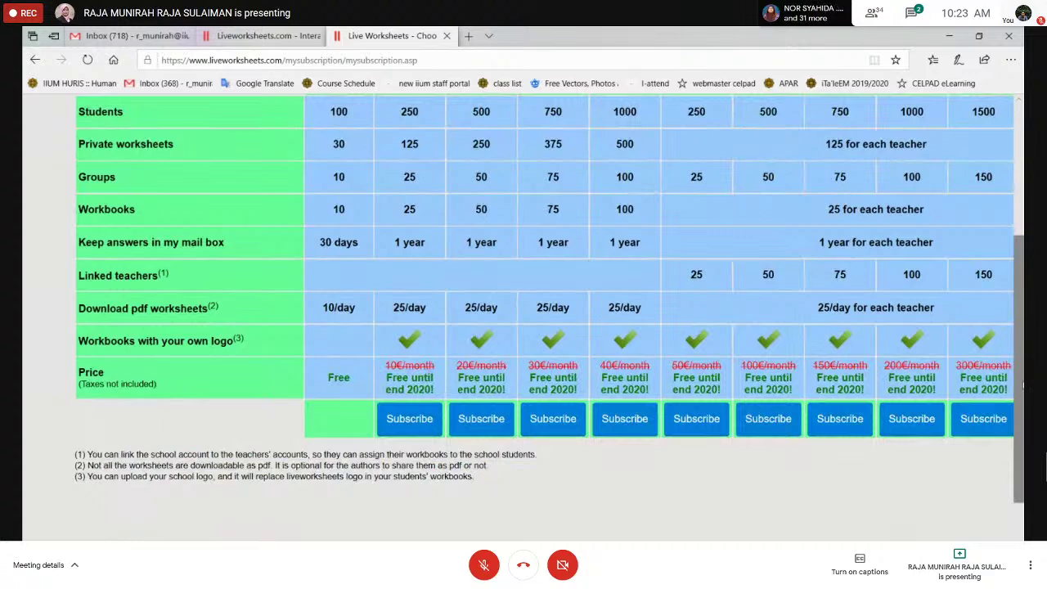
{"action": "scroll", "coordinate": [1022, 384], "scroll_direction": "up", "scroll_amount": 3}
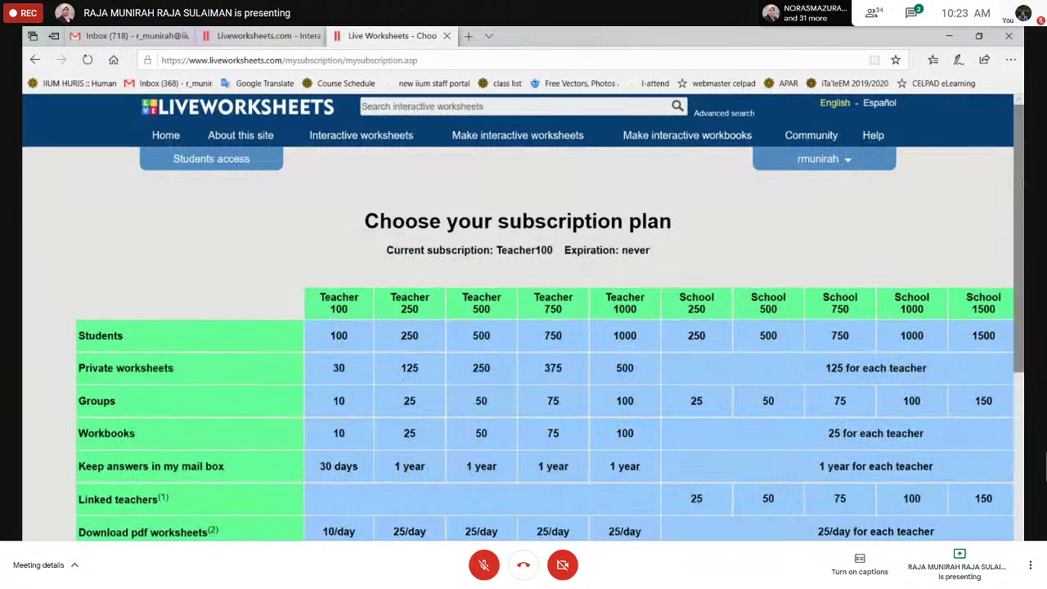
{"action": "left_click", "coordinate": [827, 159]}
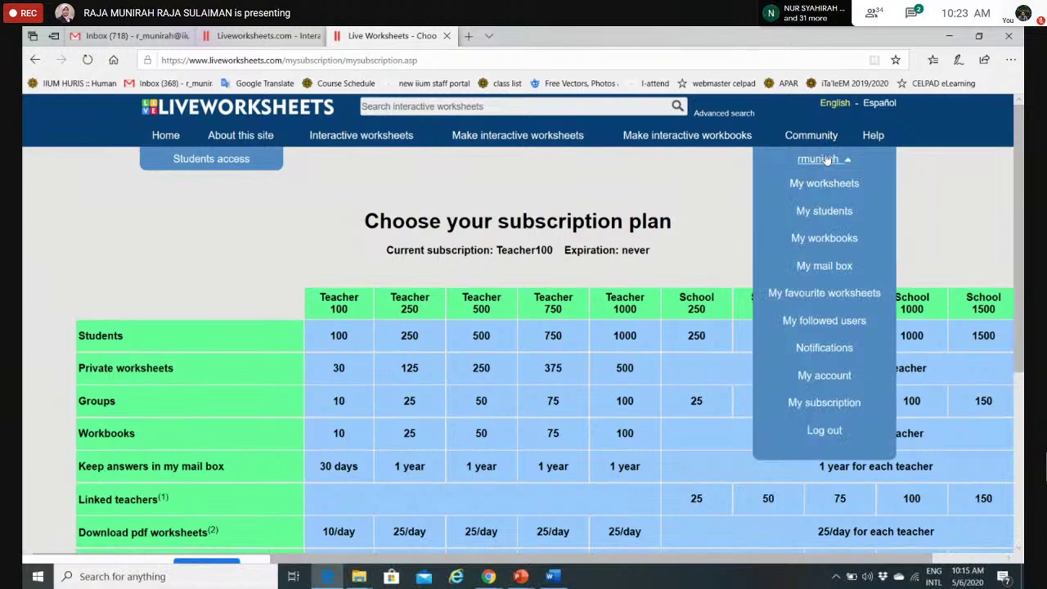
{"action": "left_click", "coordinate": [597, 167]}
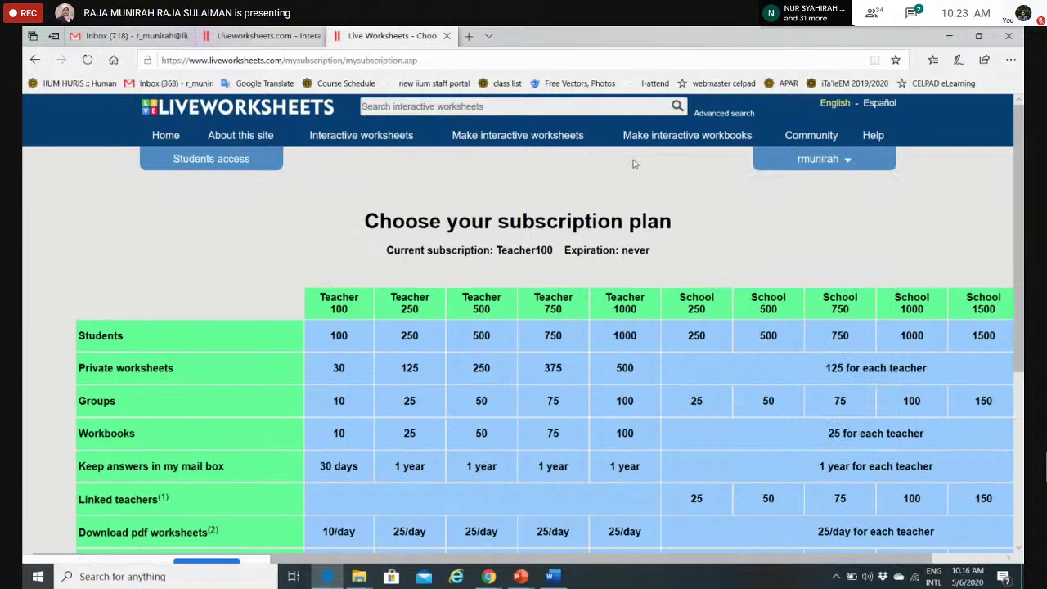
Start making a new interactive worksheet and upload the PDF file sample Q-liveworksheets from the Desktop.
{"action": "left_click", "coordinate": [495, 137]}
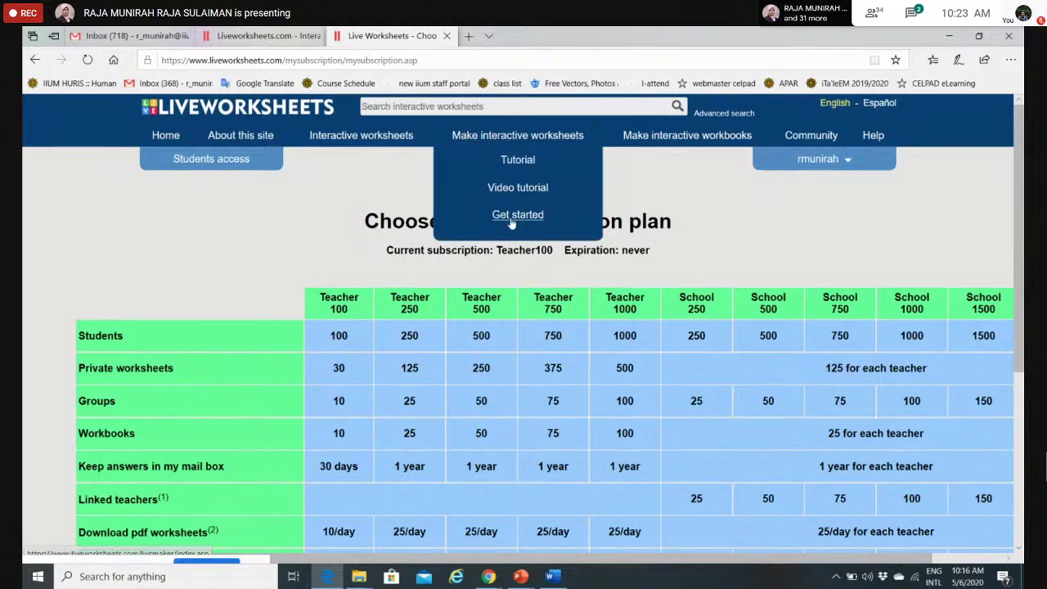
{"action": "left_click", "coordinate": [512, 220]}
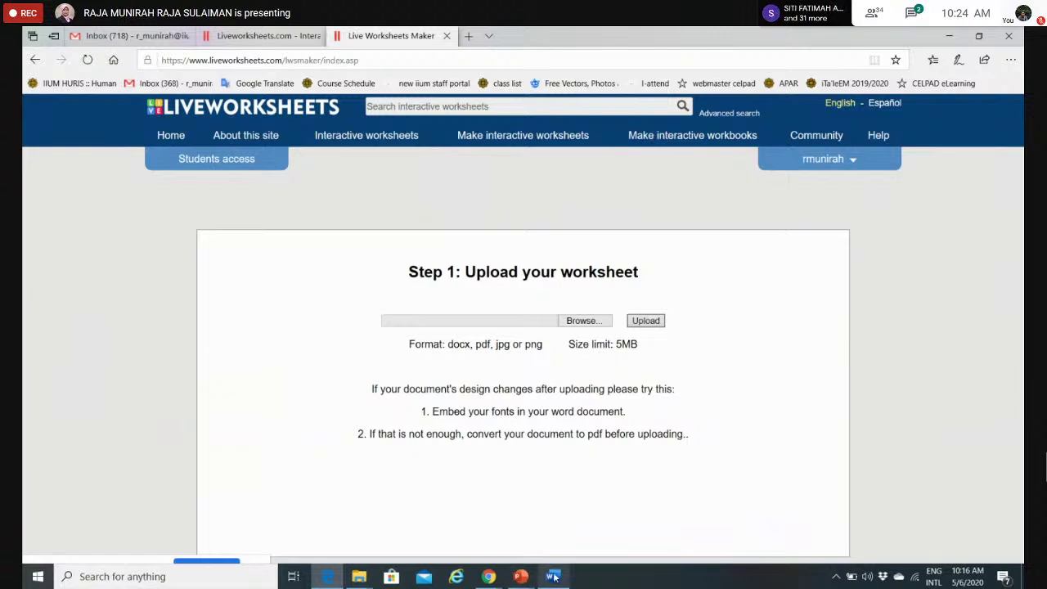
{"action": "mouse_move", "coordinate": [553, 578]}
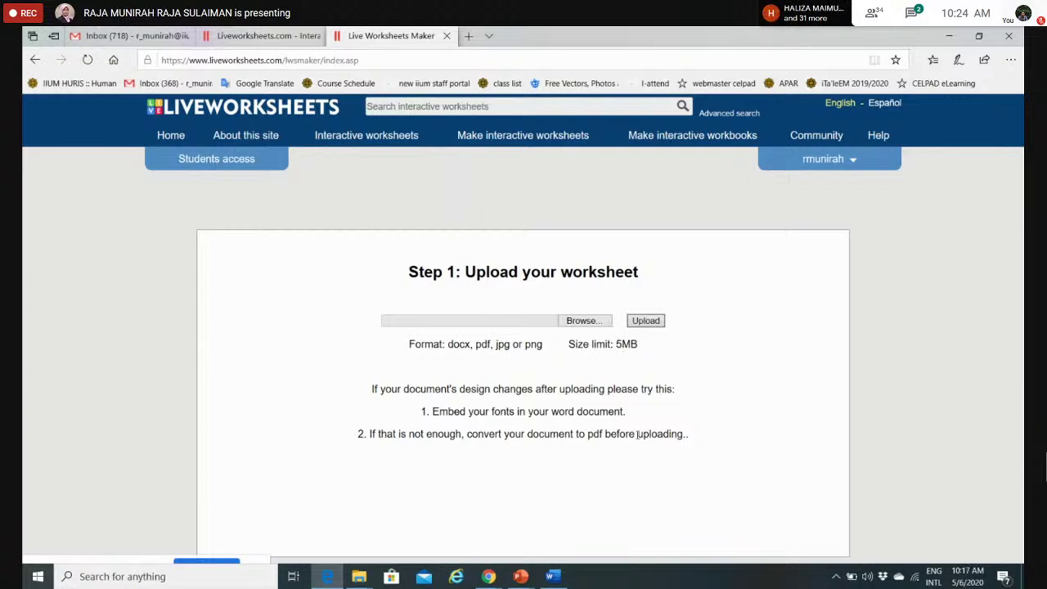
{"action": "left_click", "coordinate": [582, 321]}
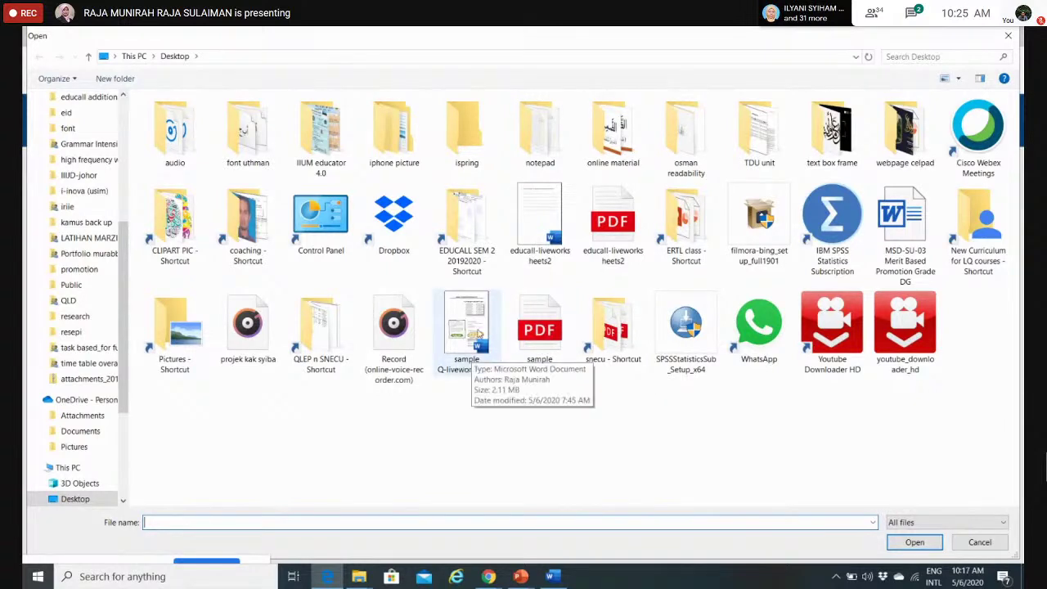
{"action": "left_click", "coordinate": [553, 327]}
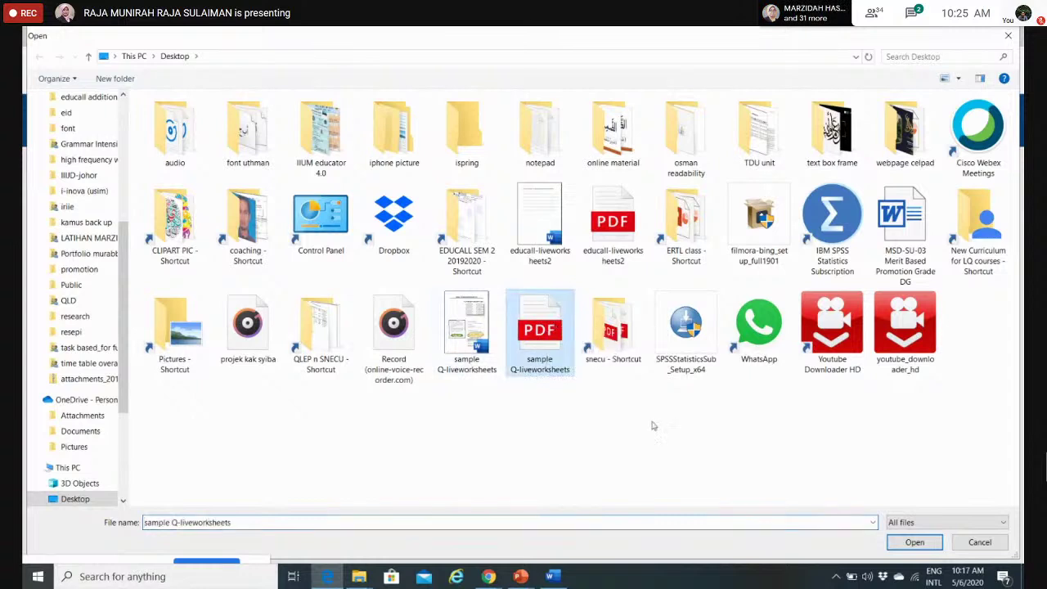
{"action": "left_click", "coordinate": [909, 542]}
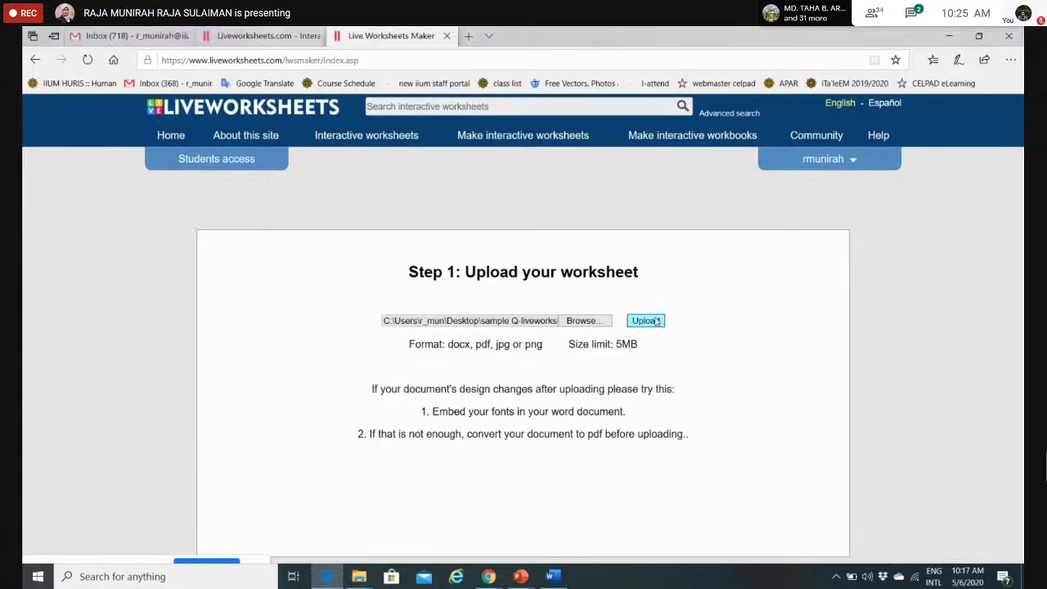
{"action": "left_click", "coordinate": [646, 321]}
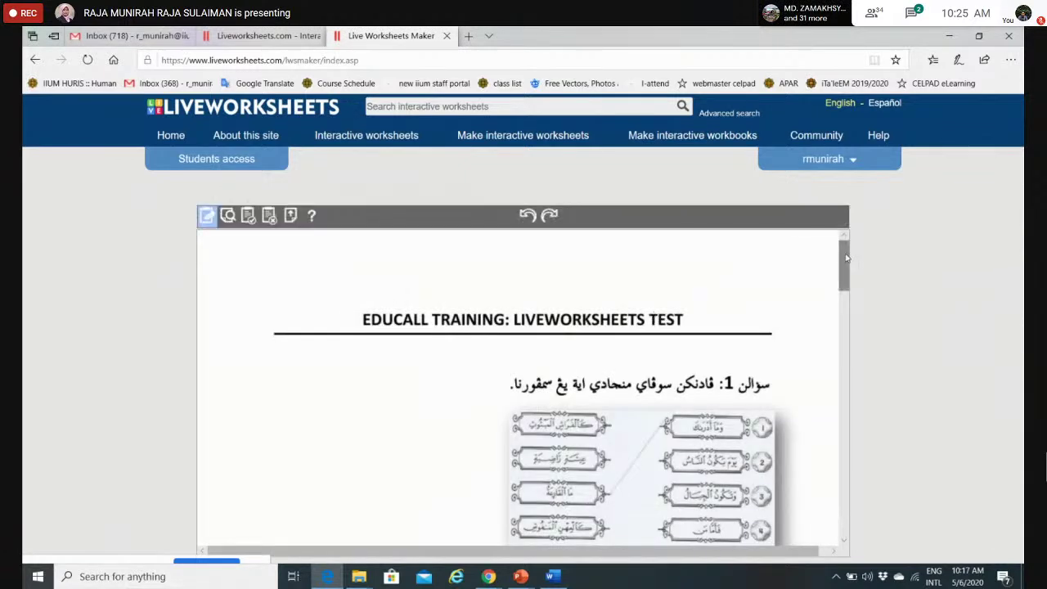
Examine the matching exercise of question 1 in the uploaded worksheet with the page enlarged to 150%.
{"action": "mouse_move", "coordinate": [846, 258]}
{"action": "left_mouse_down"}
{"action": "mouse_move", "coordinate": [851, 503]}
{"action": "mouse_move", "coordinate": [845, 267]}
{"action": "mouse_move", "coordinate": [846, 374]}
{"action": "mouse_move", "coordinate": [859, 255]}
{"action": "left_mouse_up"}
{"action": "mouse_move", "coordinate": [847, 281]}
{"action": "left_mouse_down"}
{"action": "mouse_move", "coordinate": [846, 490]}
{"action": "mouse_move", "coordinate": [866, 388]}
{"action": "mouse_move", "coordinate": [857, 288]}
{"action": "mouse_move", "coordinate": [857, 310]}
{"action": "mouse_move", "coordinate": [857, 299]}
{"action": "left_mouse_up"}
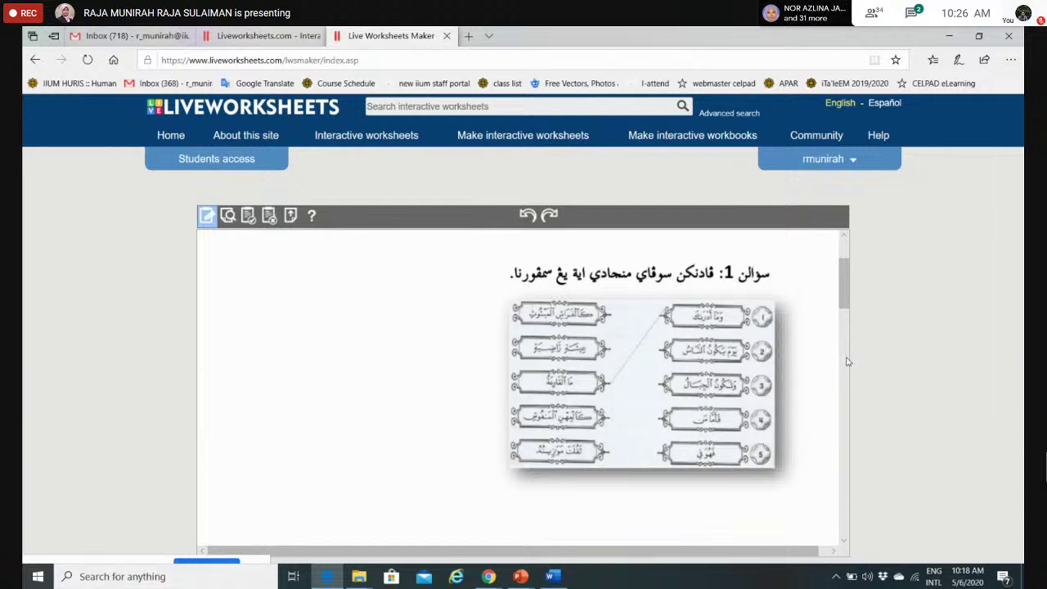
{"action": "left_click", "coordinate": [1010, 60]}
{"action": "left_click", "coordinate": [982, 136]}
{"action": "left_click", "coordinate": [981, 137]}
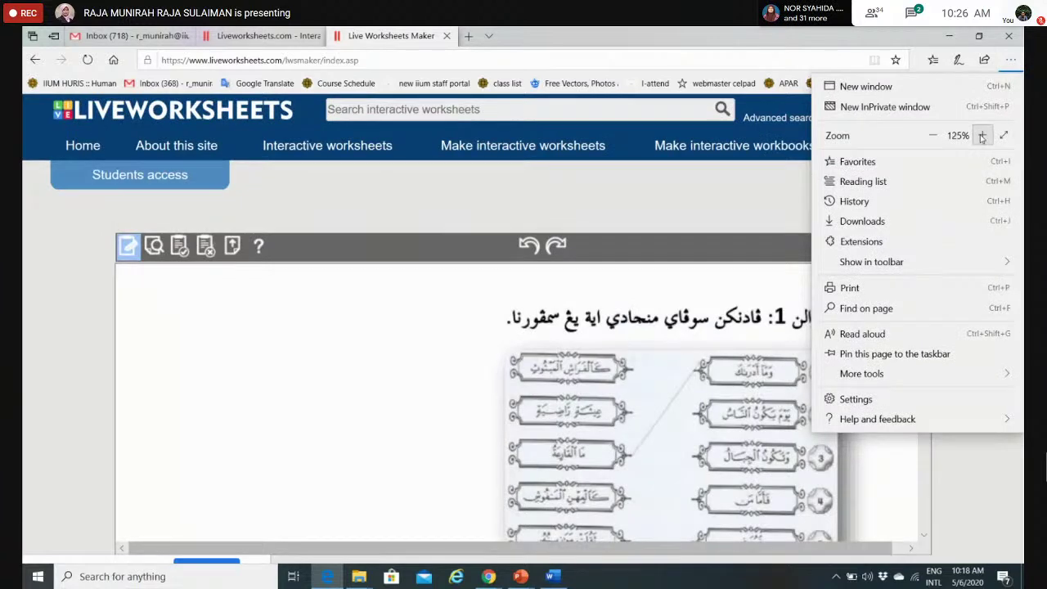
{"action": "left_click", "coordinate": [981, 136]}
{"action": "scroll", "coordinate": [989, 409], "scroll_direction": "down", "scroll_amount": 2}
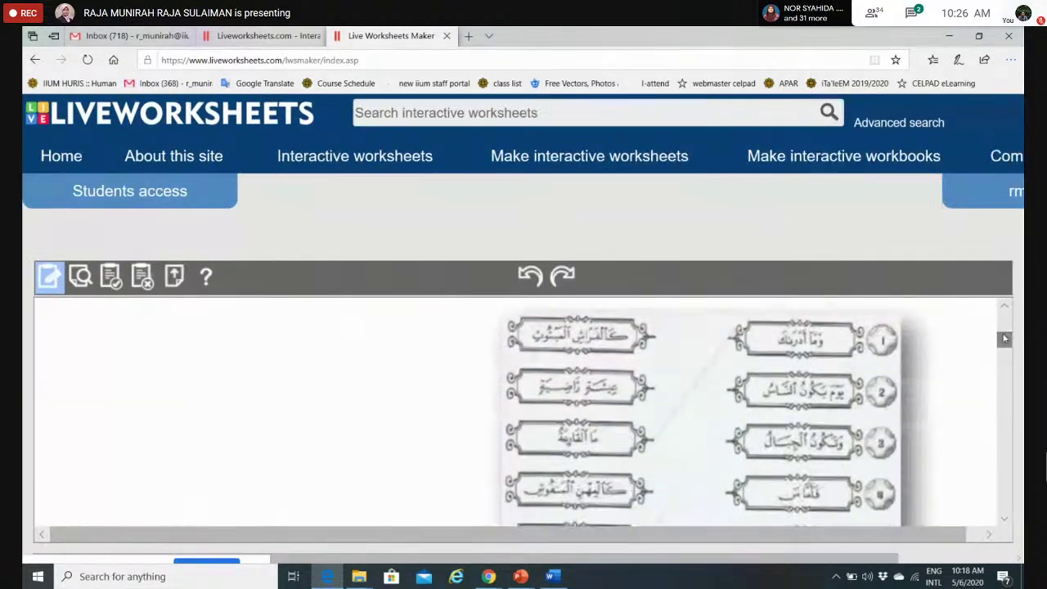
{"action": "left_click", "coordinate": [1004, 517]}
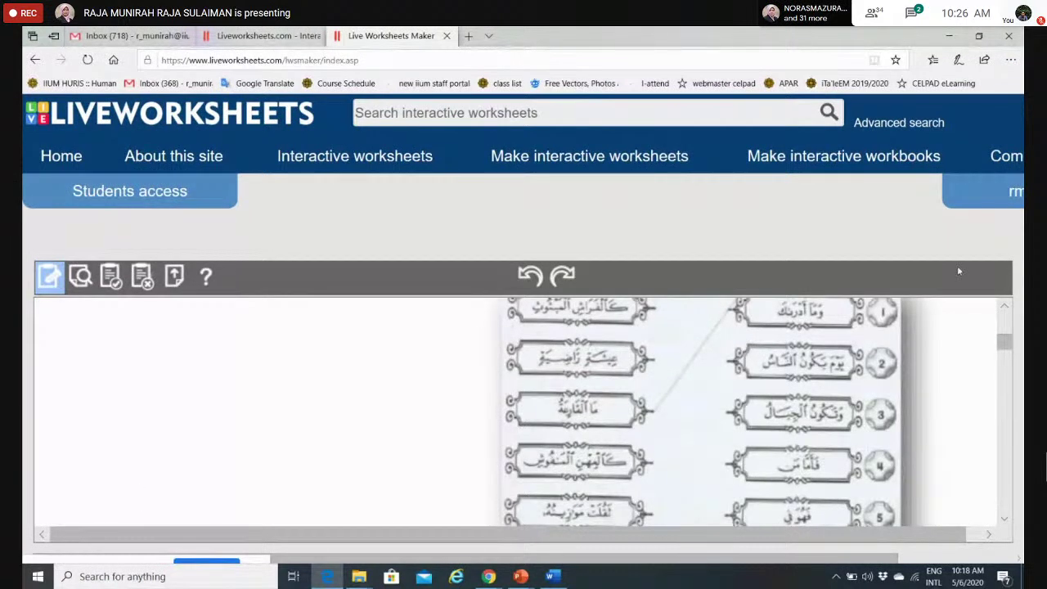
{"action": "left_click_drag", "start_coordinate": [1007, 347], "coordinate": [966, 180]}
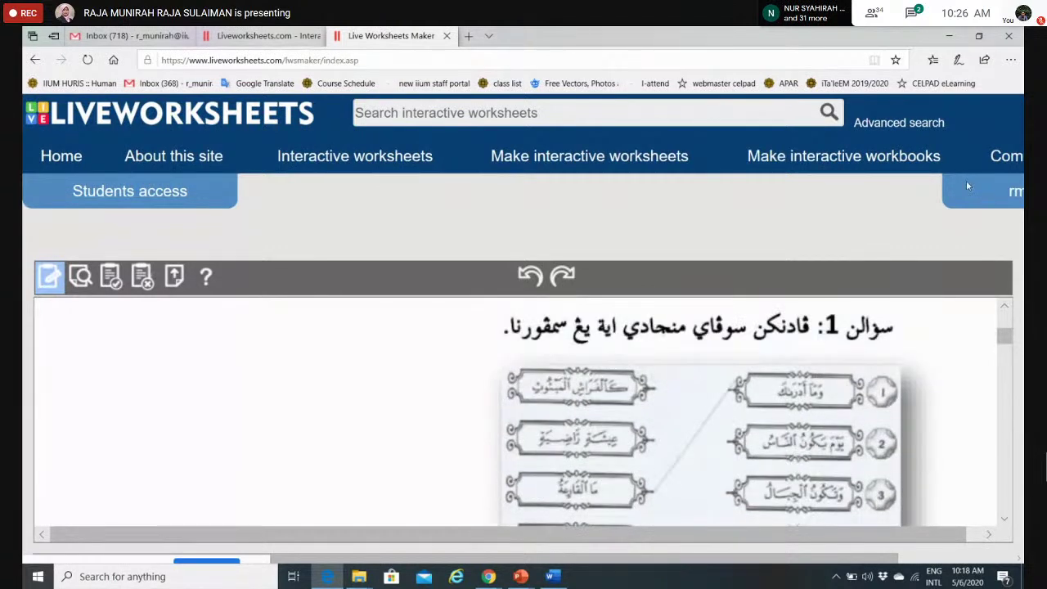
{"action": "left_click", "coordinate": [1012, 60]}
{"action": "left_click", "coordinate": [716, 560]}
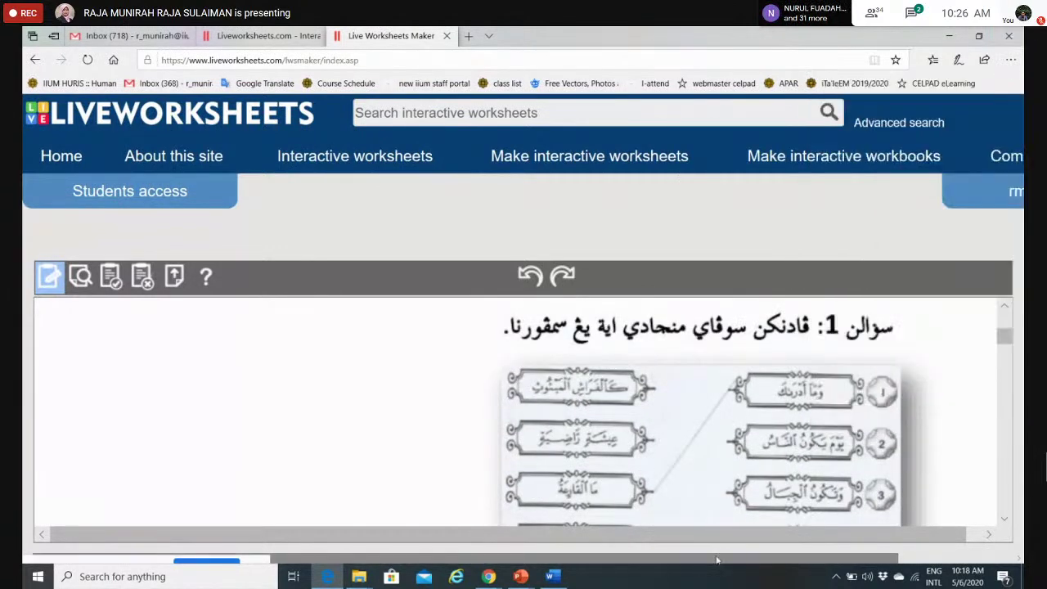
{"action": "left_click_drag", "start_coordinate": [716, 560], "coordinate": [839, 560]}
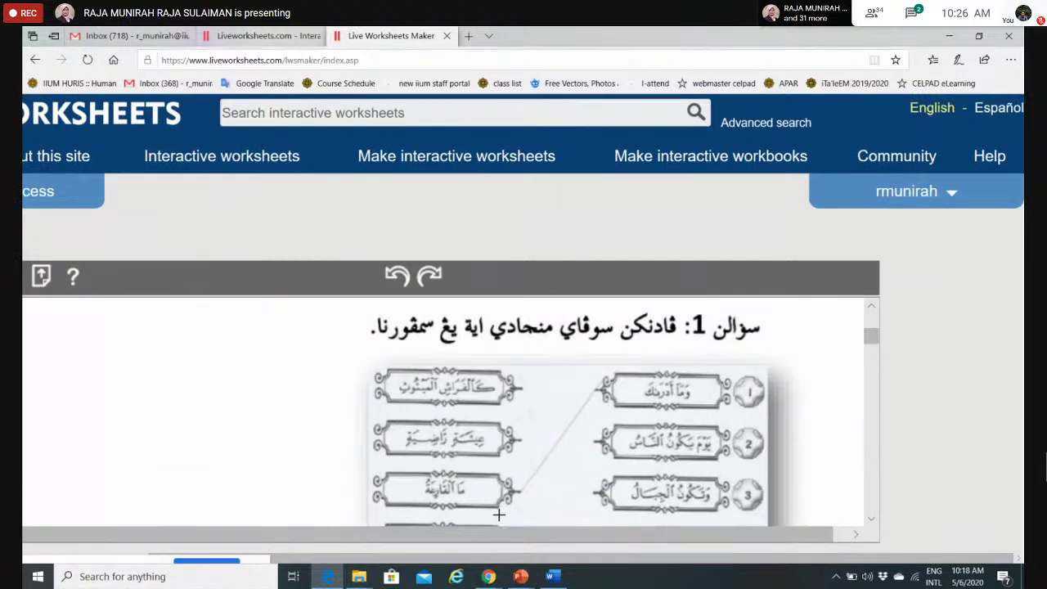
Reduce the browser's page zoom to 125% so that the whole matching exercise of question 1 fits in the editor.
{"action": "left_click", "coordinate": [1011, 60]}
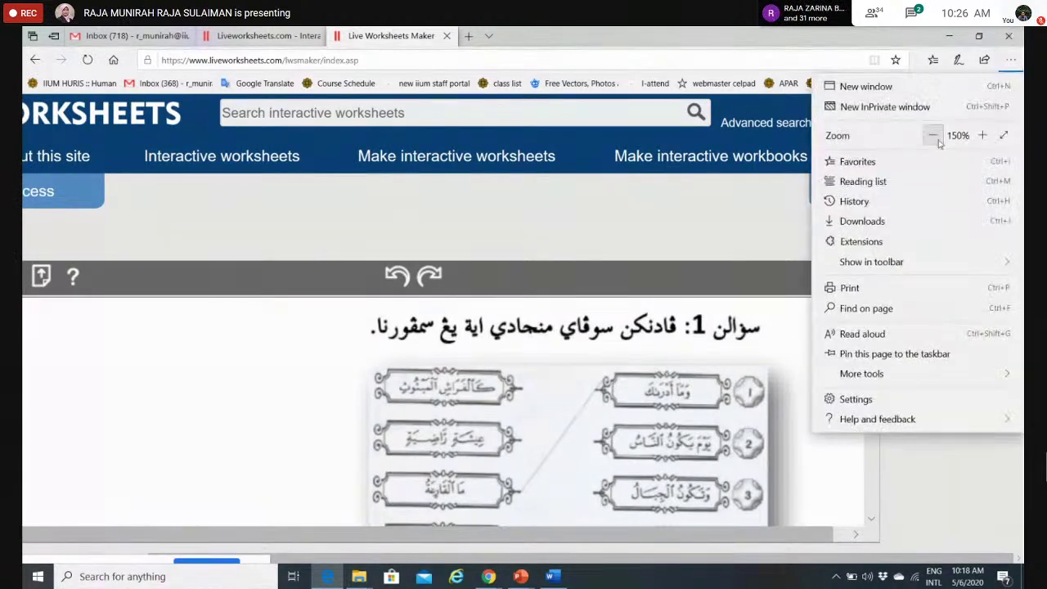
{"action": "left_click", "coordinate": [933, 135]}
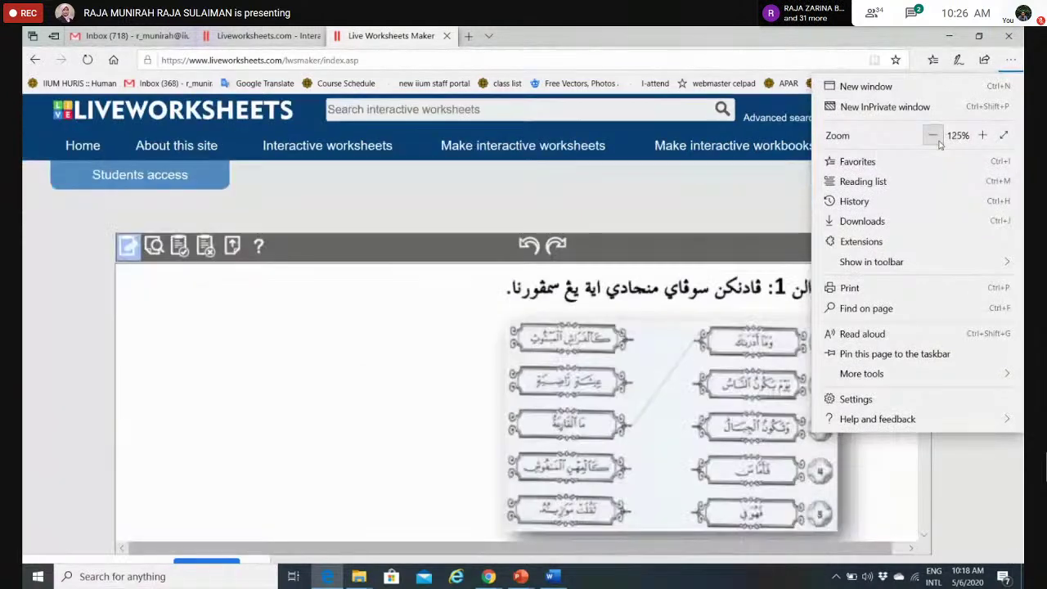
{"action": "left_click", "coordinate": [934, 137]}
{"action": "left_click", "coordinate": [982, 136]}
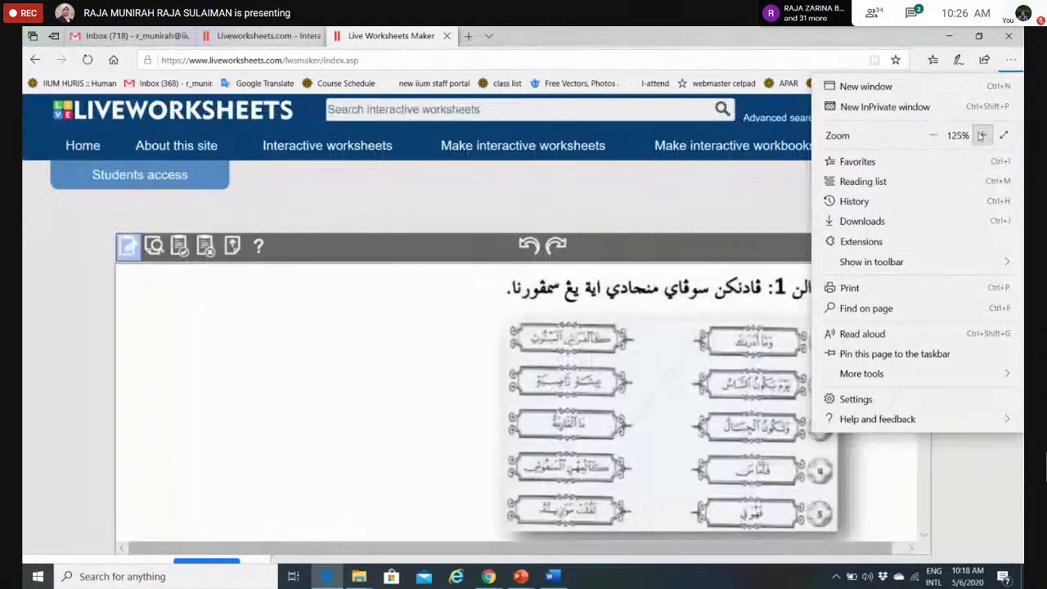
{"action": "left_click", "coordinate": [990, 475]}
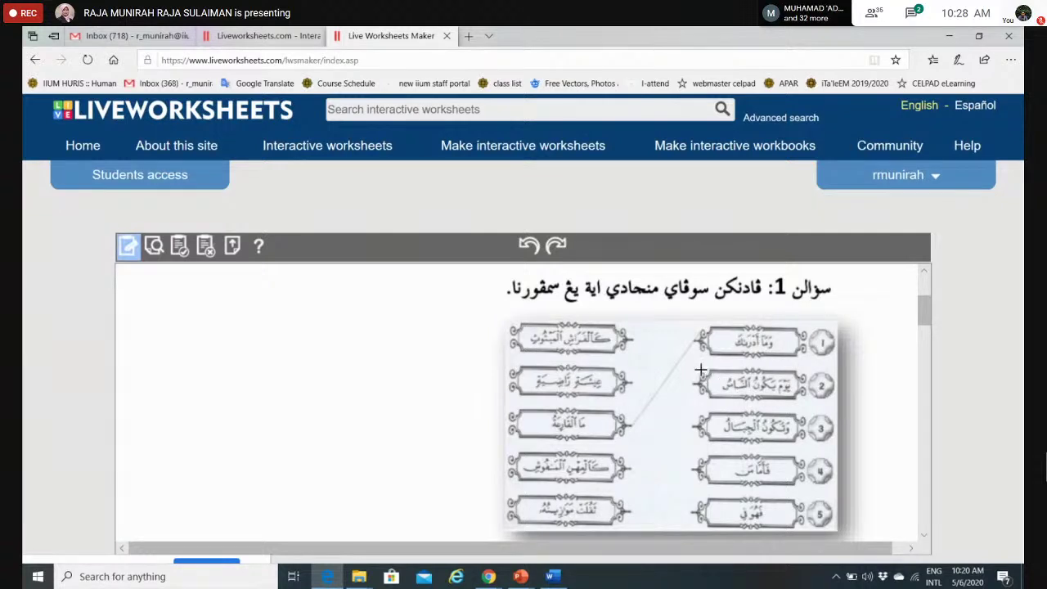
Draw an answer box over item 2 of the numbered column in question 1 and enter join:1 in it.
{"action": "left_click_drag", "start_coordinate": [693, 364], "coordinate": [810, 407]}
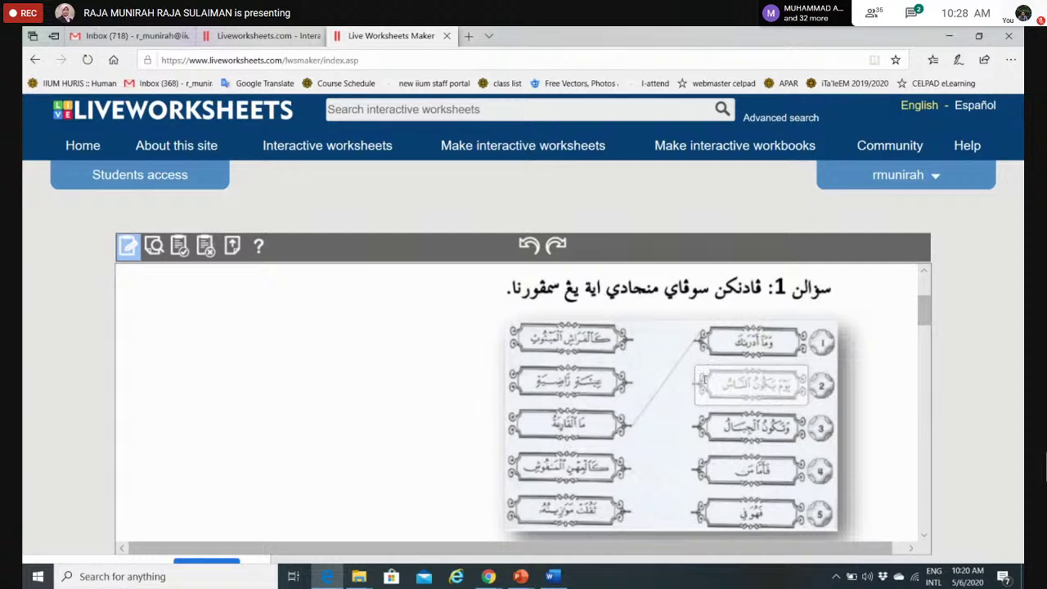
{"action": "type", "text": "join"}
{"action": "left_click", "coordinate": [1017, 68]}
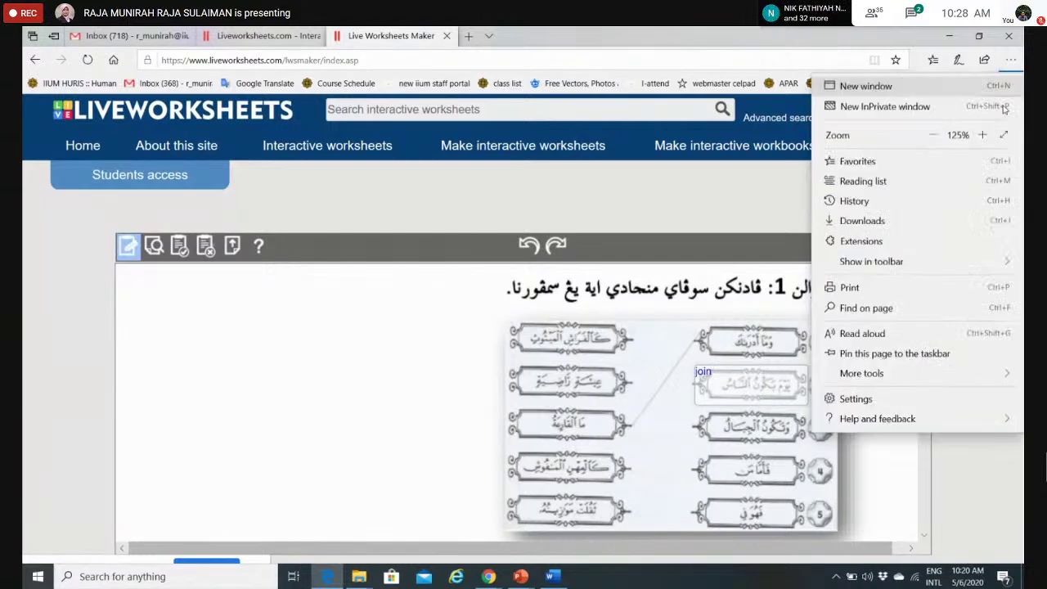
{"action": "left_click", "coordinate": [985, 136]}
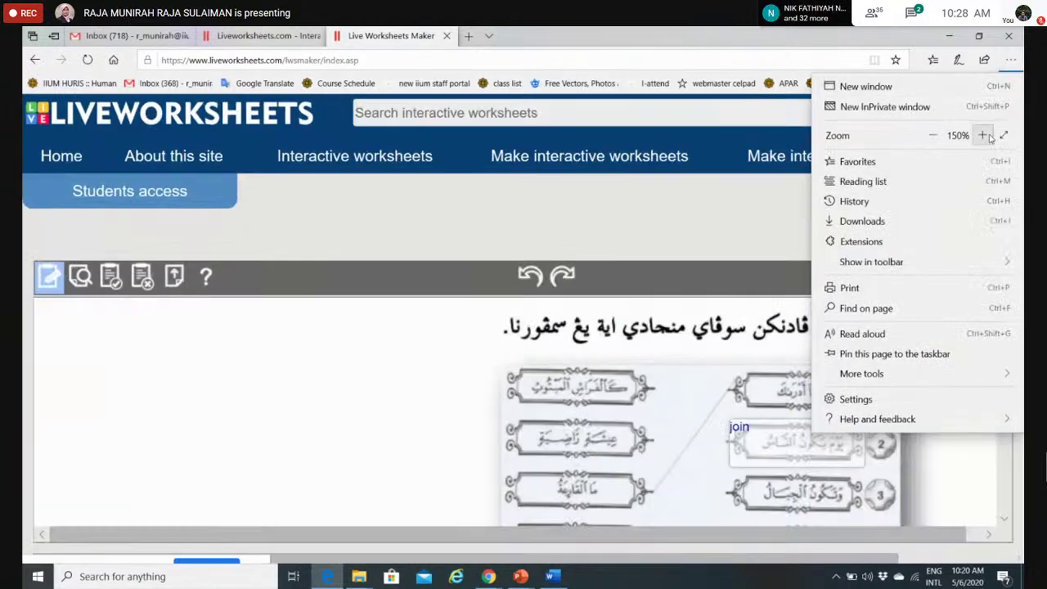
{"action": "left_click", "coordinate": [984, 136]}
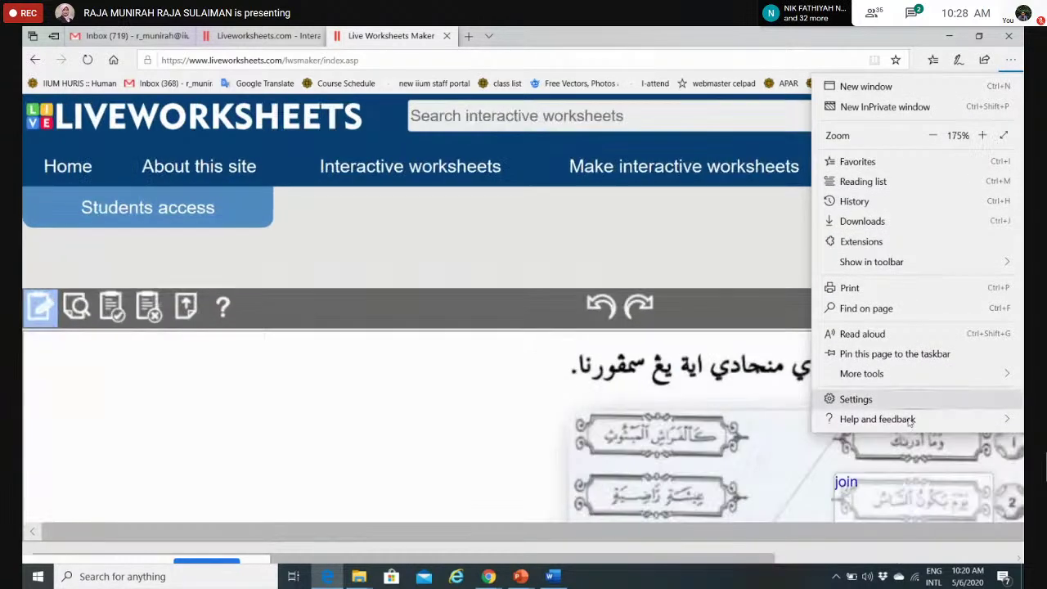
{"action": "left_click", "coordinate": [802, 254]}
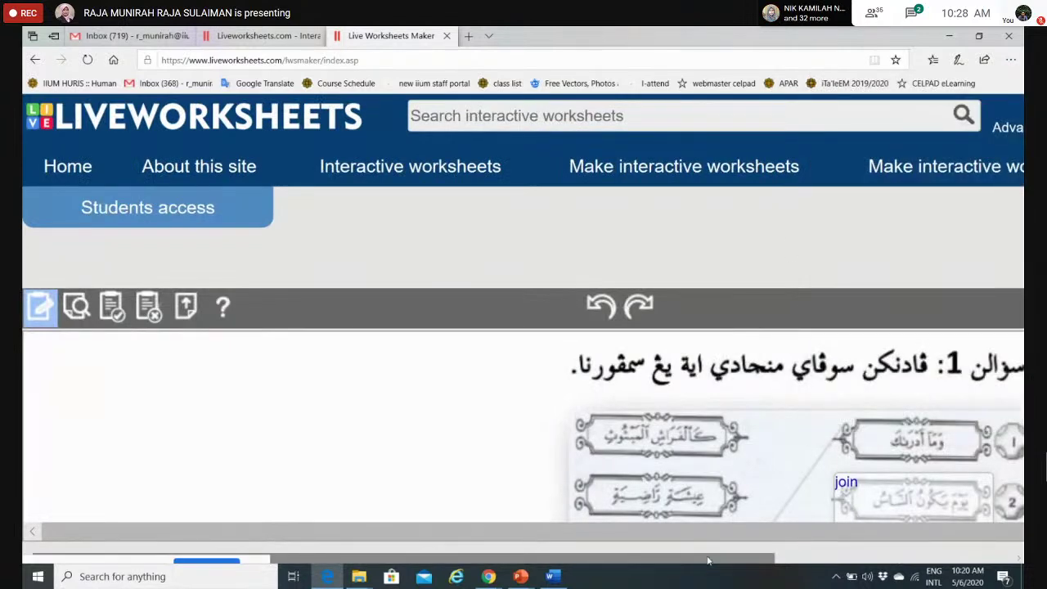
{"action": "left_click_drag", "start_coordinate": [708, 560], "coordinate": [845, 560]}
{"action": "left_click", "coordinate": [887, 513]}
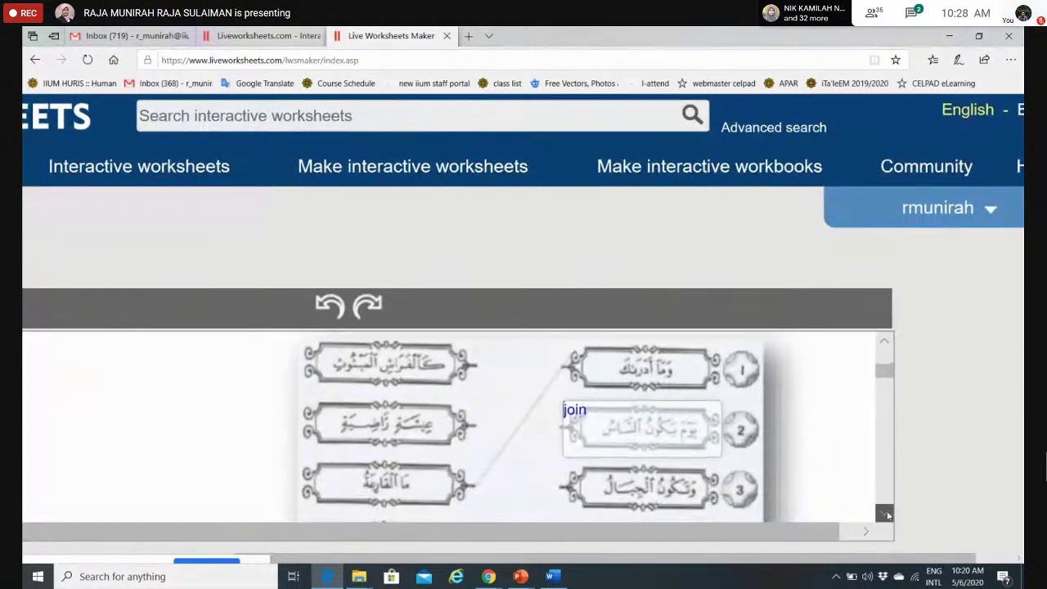
{"action": "left_click", "coordinate": [597, 414]}
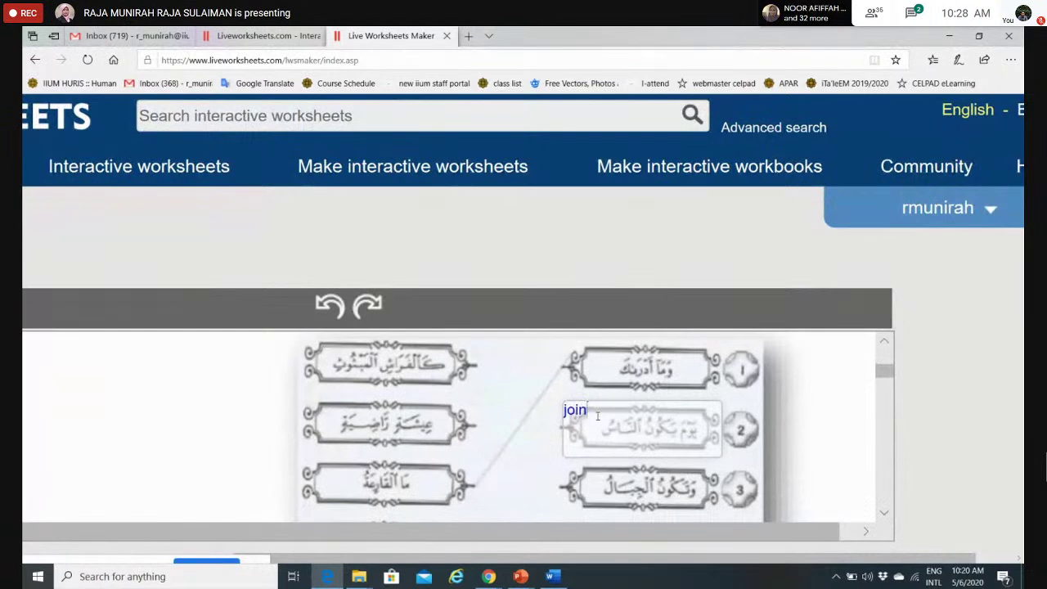
{"action": "type", "text": ":1"}
Draw a box over the first phrase in the opposite column and enter join:1 to pair it with item 2.
{"action": "left_click_drag", "start_coordinate": [309, 340], "coordinate": [482, 390]}
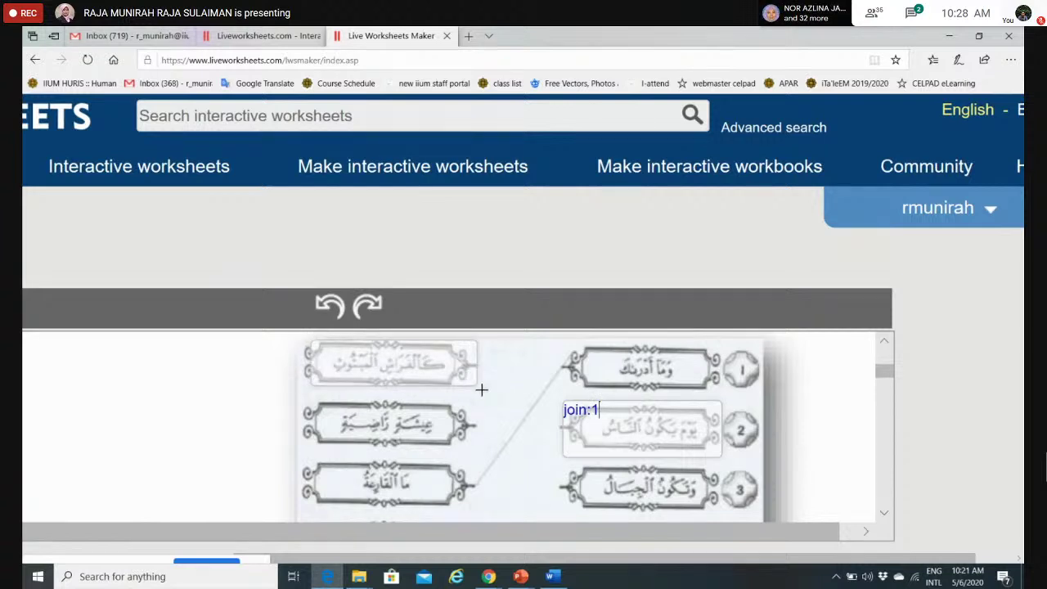
{"action": "left_click_drag", "start_coordinate": [481, 390], "coordinate": [482, 394]}
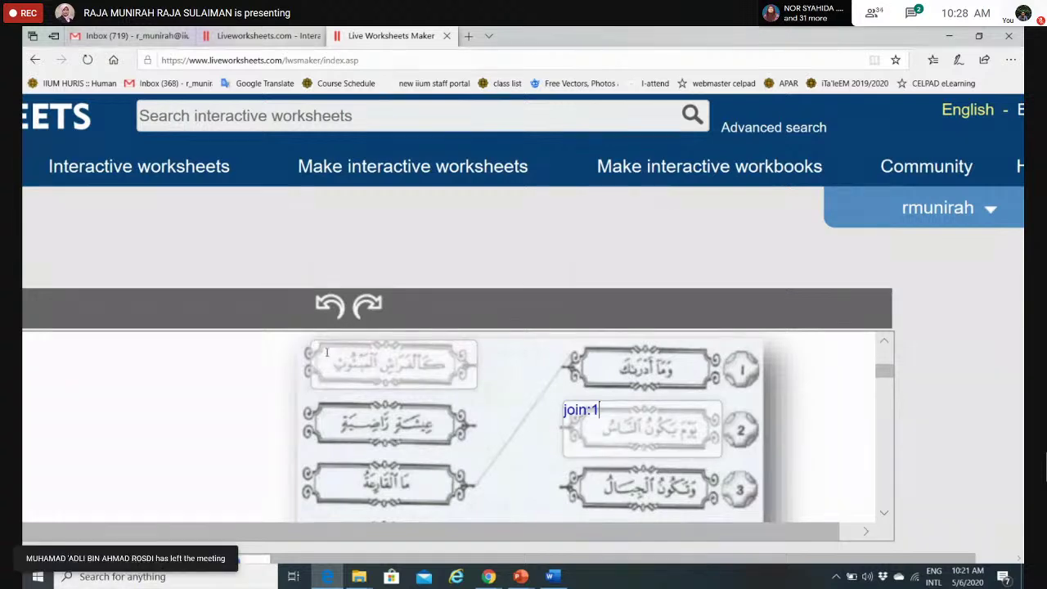
{"action": "type", "text": "join"}
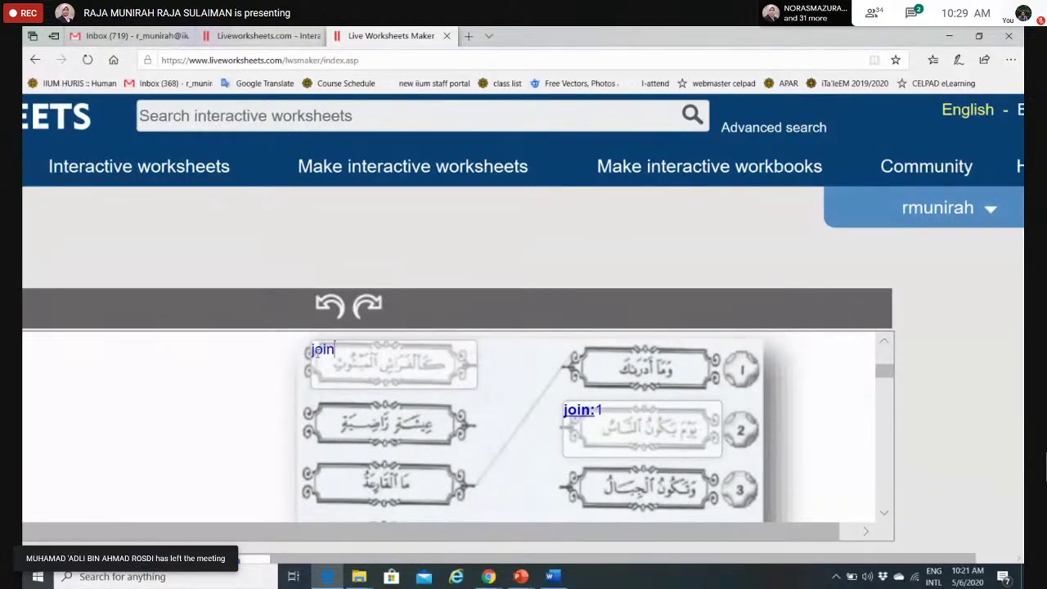
{"action": "type", "text": ":"}
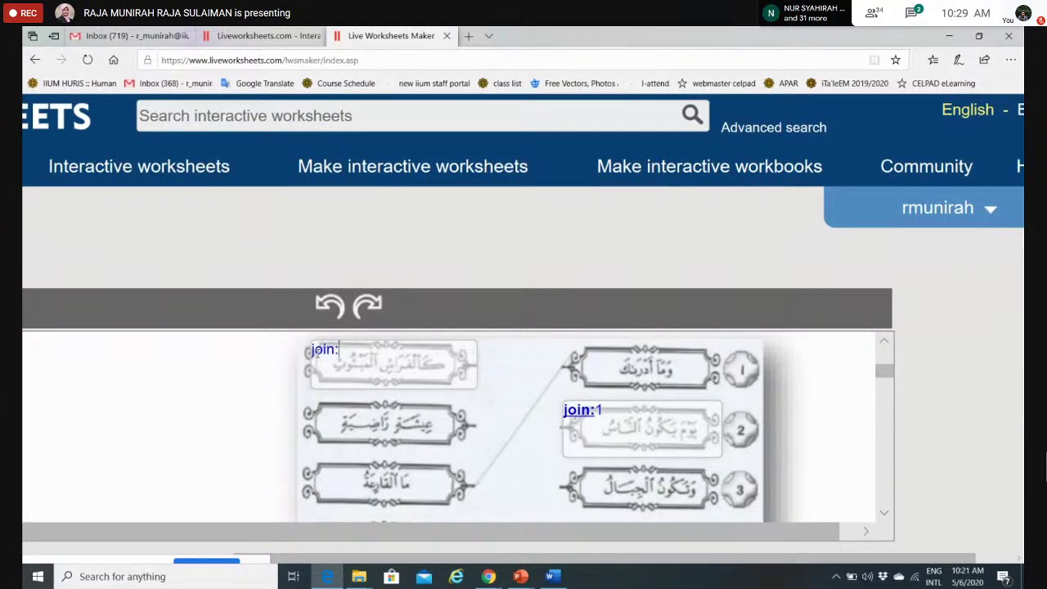
{"action": "type", "text": "1"}
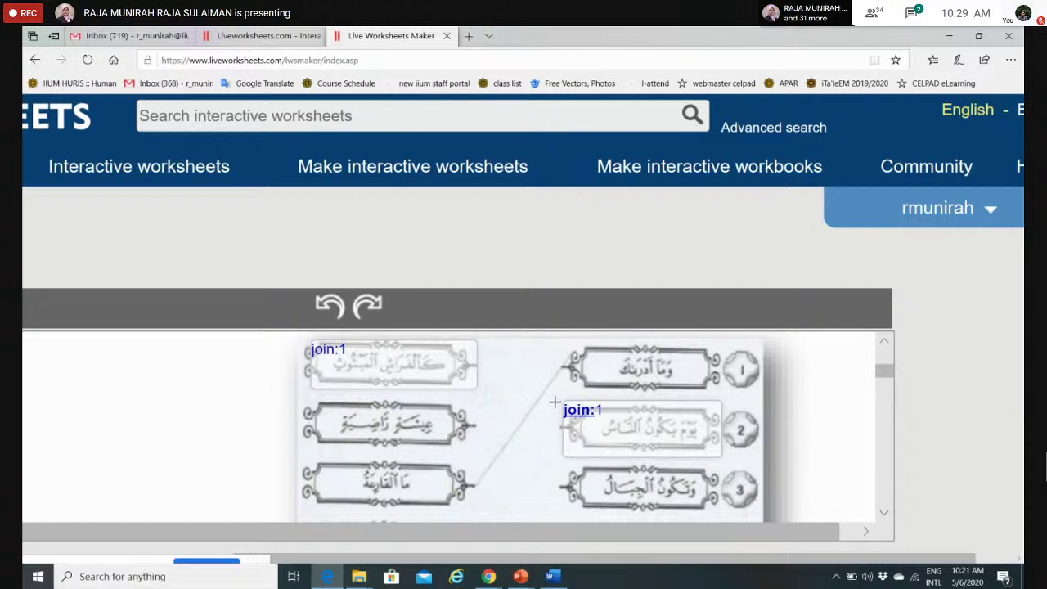
Draw boxes over item 3 and the fourth phrase of the opposite column, and enter join:2 in both.
{"action": "left_click", "coordinate": [883, 514]}
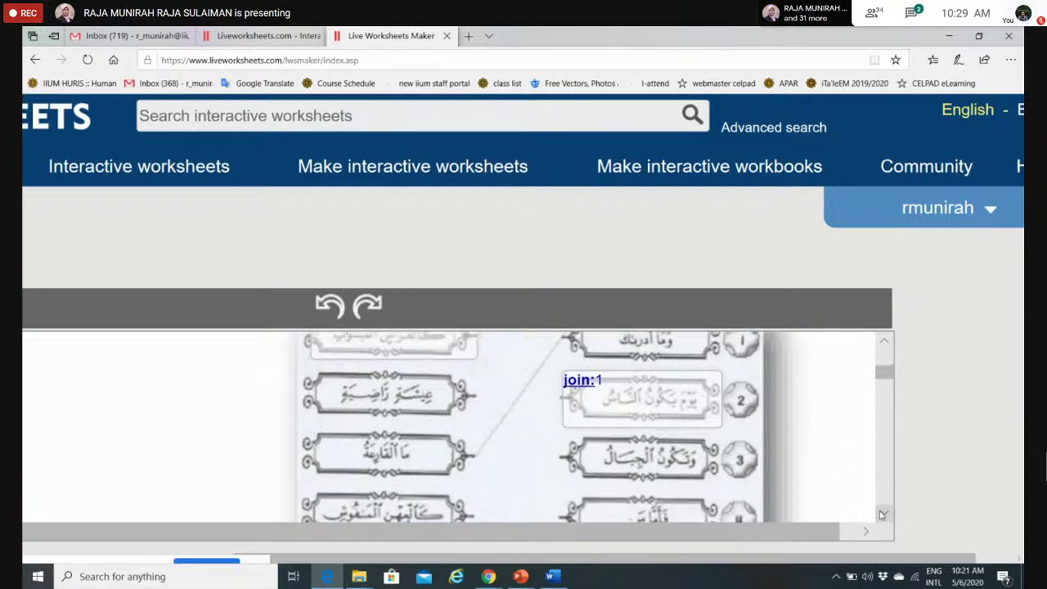
{"action": "left_click_drag", "start_coordinate": [564, 415], "coordinate": [722, 473]}
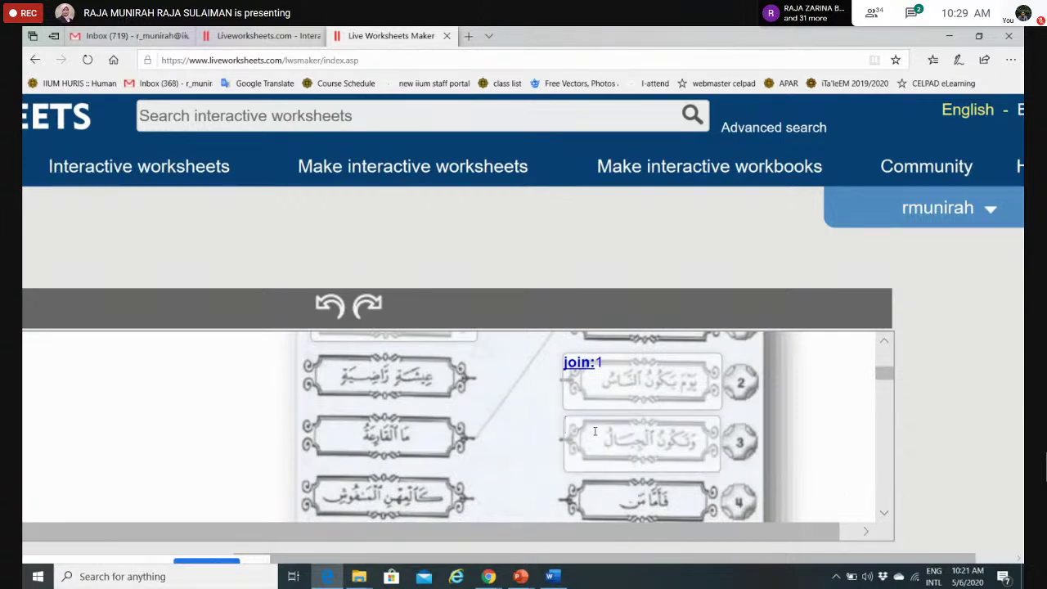
{"action": "type", "text": "join:2"}
{"action": "left_click_drag", "start_coordinate": [299, 465], "coordinate": [479, 520]}
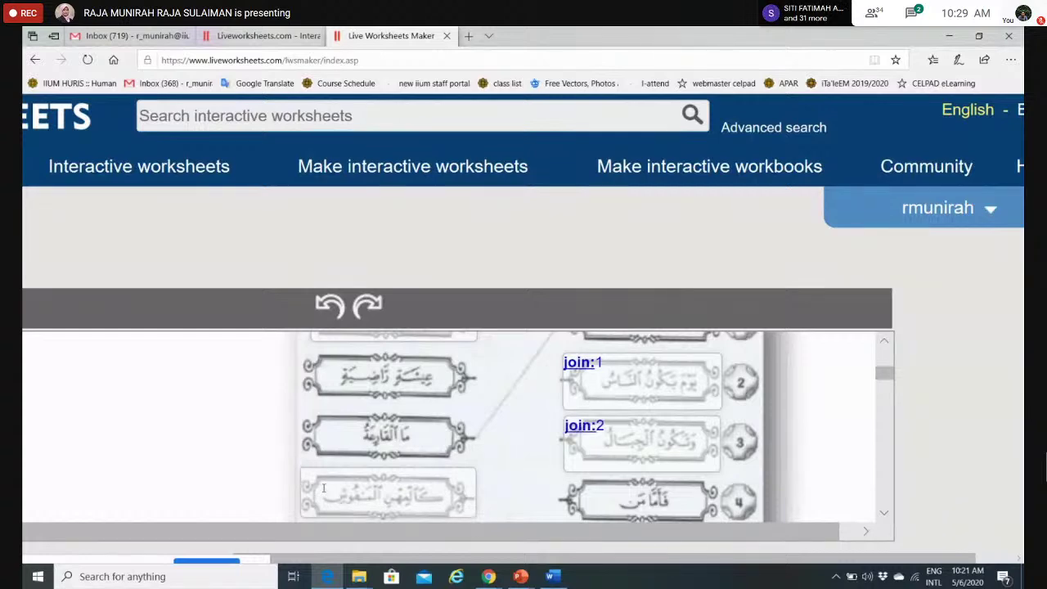
{"action": "type", "text": "join:2"}
Draw boxes over item 4 and the fifth phrase of the opposite column, and enter join:3 in both.
{"action": "left_click", "coordinate": [890, 513]}
{"action": "left_click", "coordinate": [890, 514]}
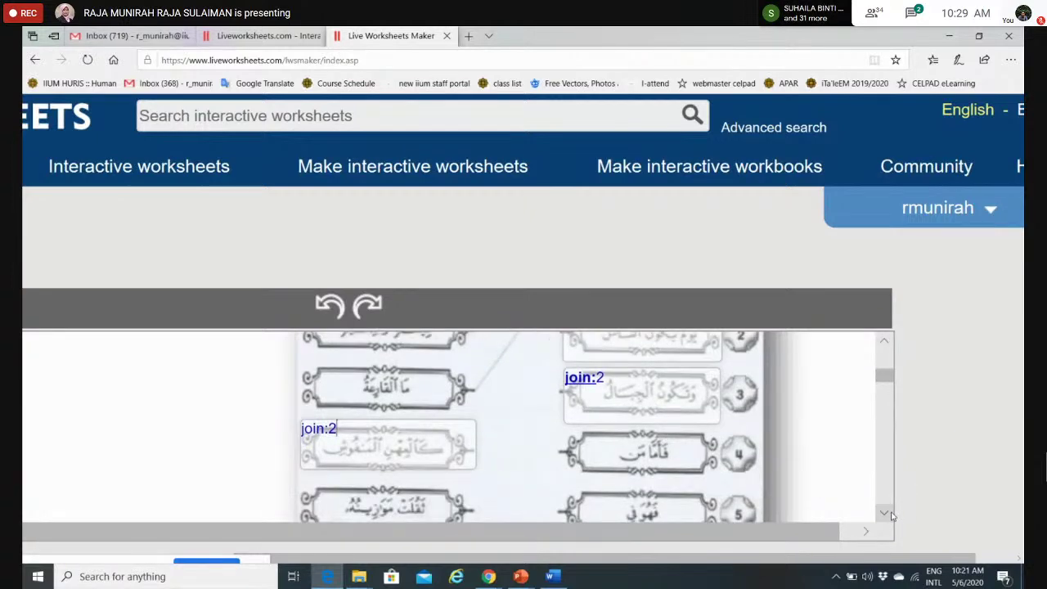
{"action": "left_click_drag", "start_coordinate": [561, 429], "coordinate": [719, 482]}
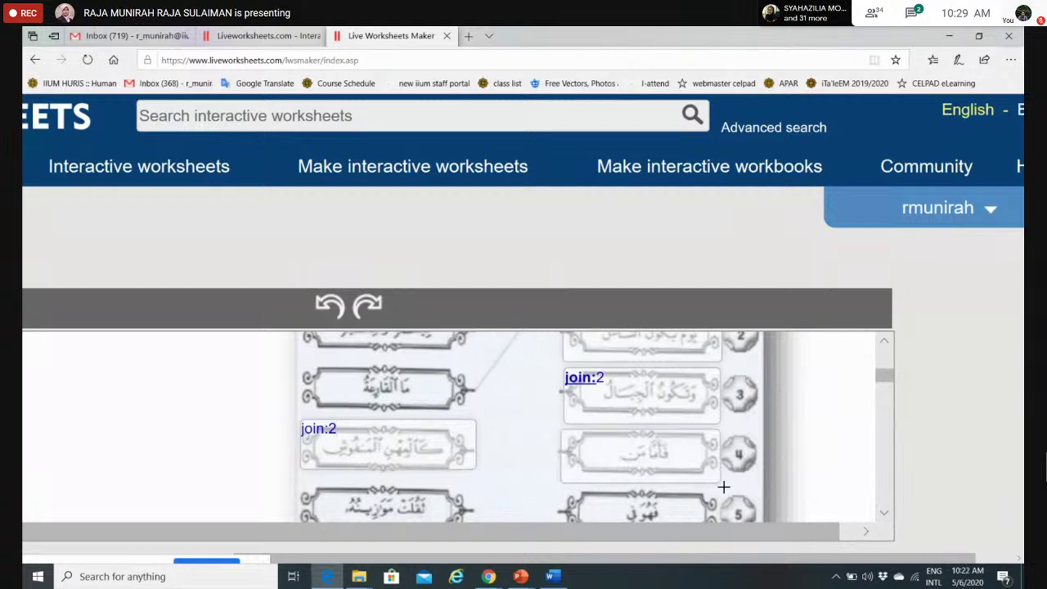
{"action": "type", "text": "join"}
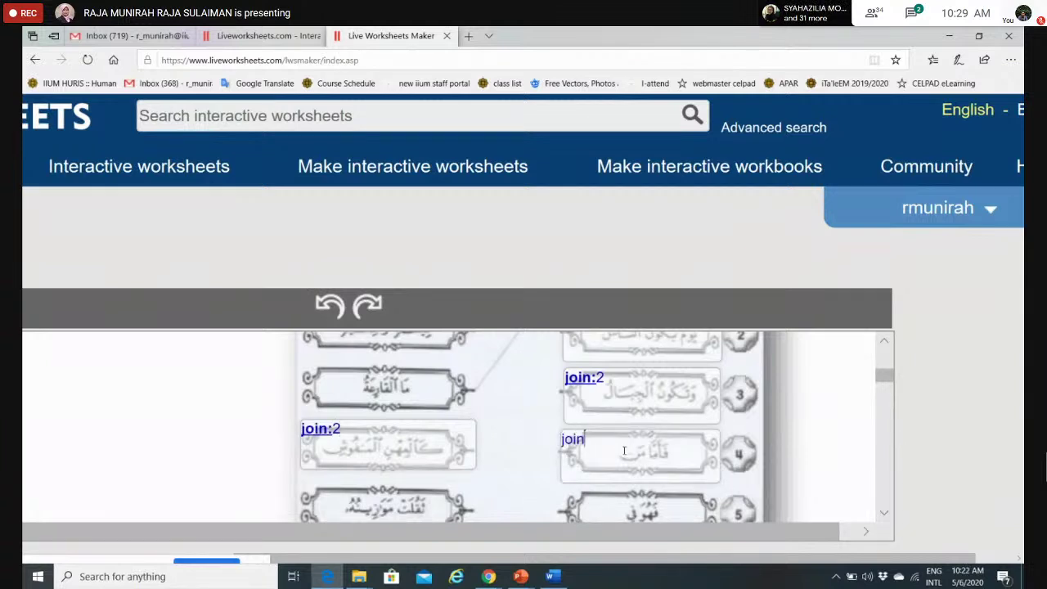
{"action": "type", "text": ":3"}
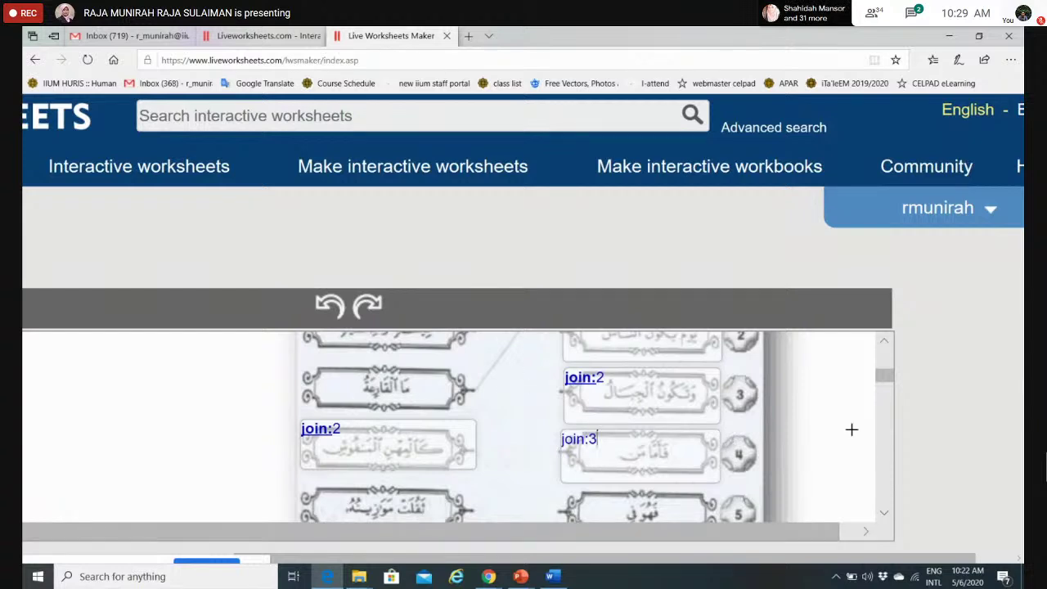
{"action": "scroll", "coordinate": [888, 503], "scroll_direction": "down", "scroll_amount": 1}
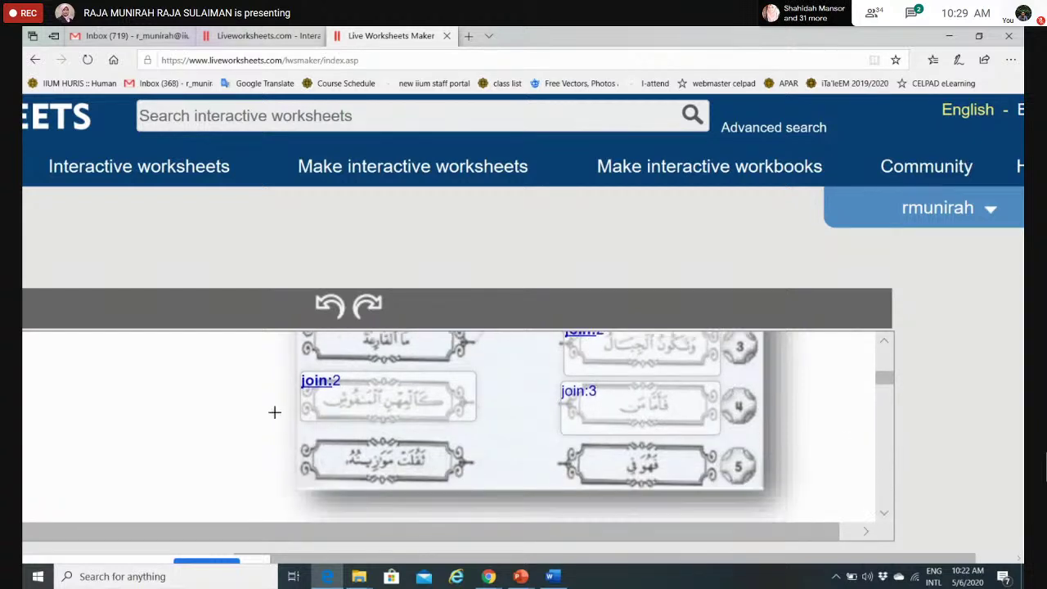
{"action": "left_click_drag", "start_coordinate": [307, 431], "coordinate": [480, 486]}
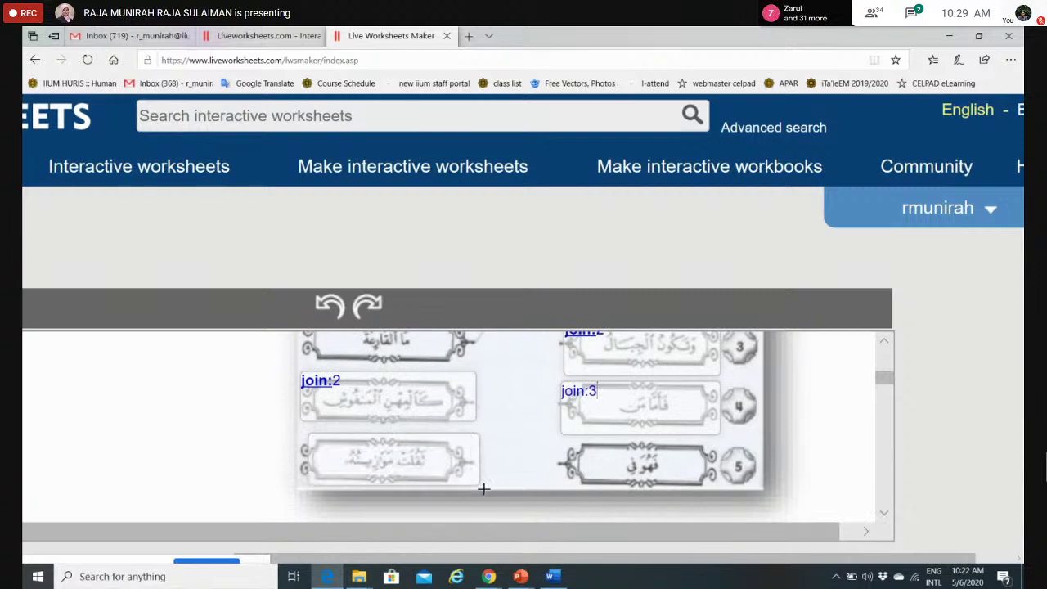
{"action": "type", "text": "joi"}
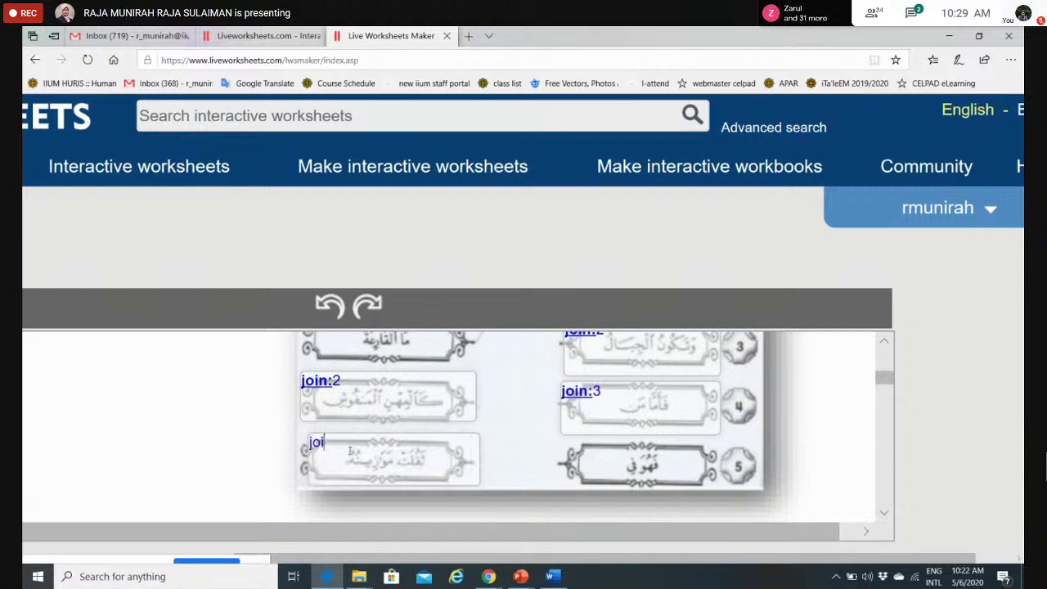
{"action": "type", "text": "n:3"}
Draw boxes over item 5 and the second phrase of the opposite column, and enter join:4 in both.
{"action": "left_click_drag", "start_coordinate": [556, 436], "coordinate": [727, 485]}
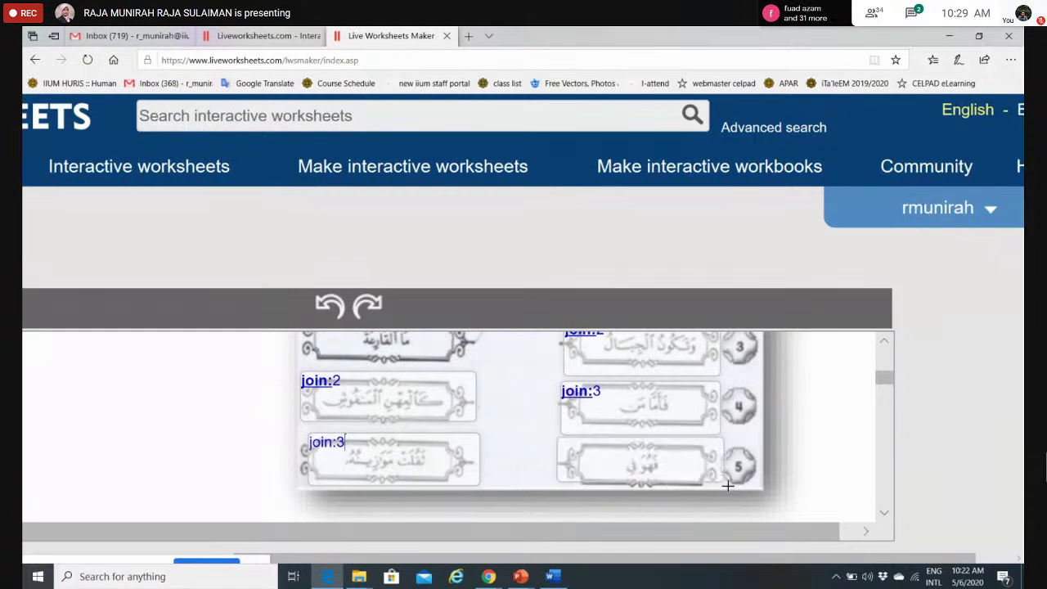
{"action": "type", "text": "j"}
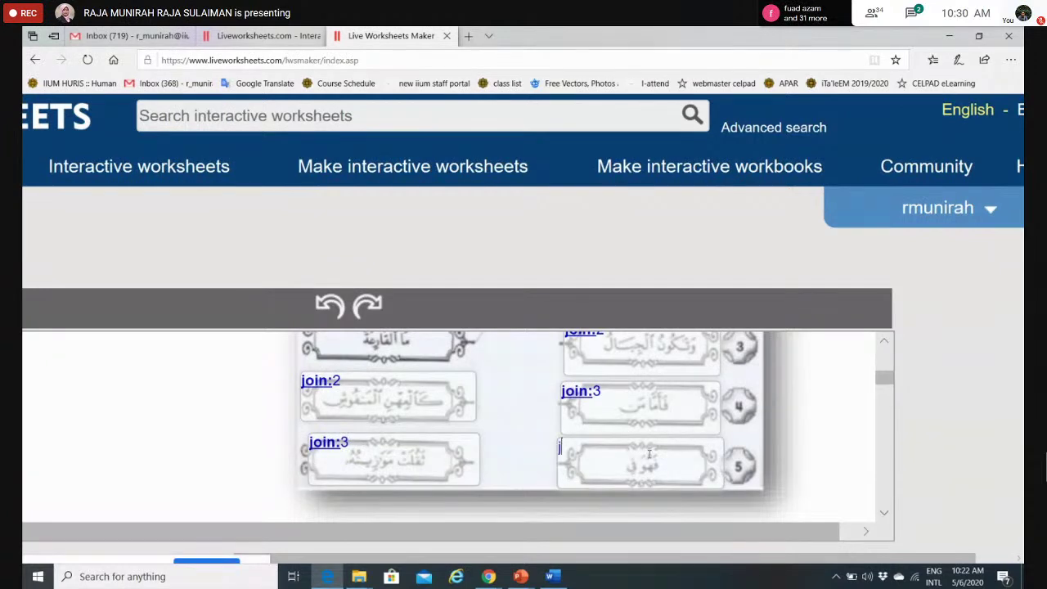
{"action": "type", "text": "oin:4"}
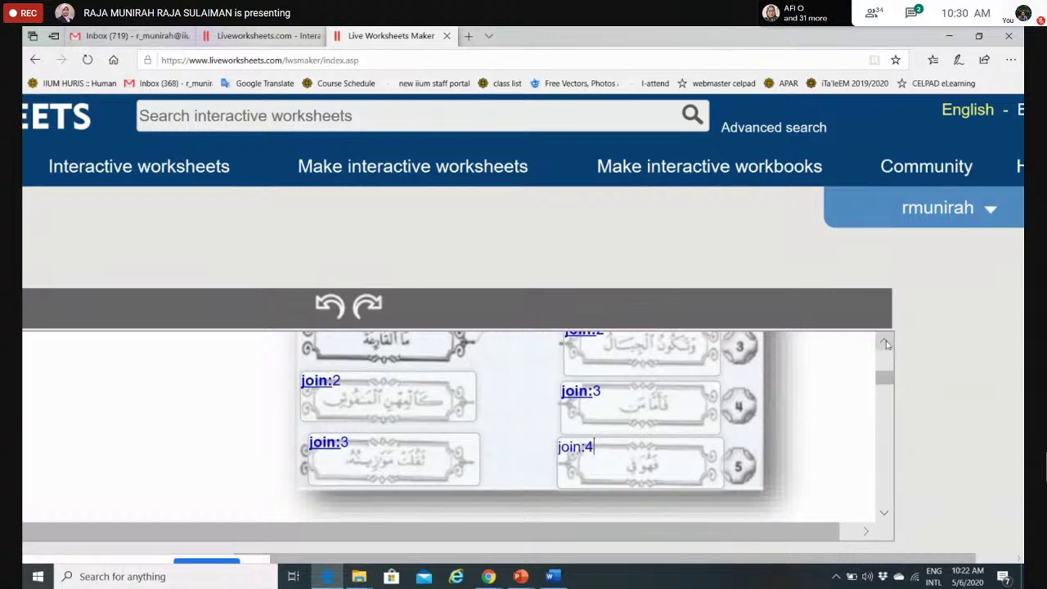
{"action": "scroll", "coordinate": [889, 350], "scroll_direction": "up", "scroll_amount": 2}
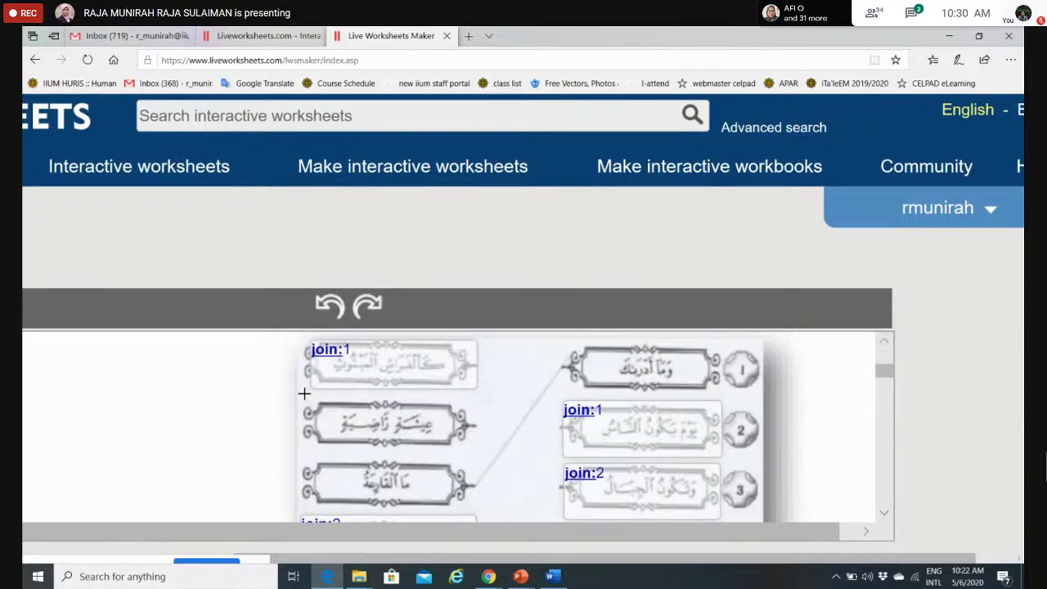
{"action": "left_click_drag", "start_coordinate": [304, 394], "coordinate": [462, 459]}
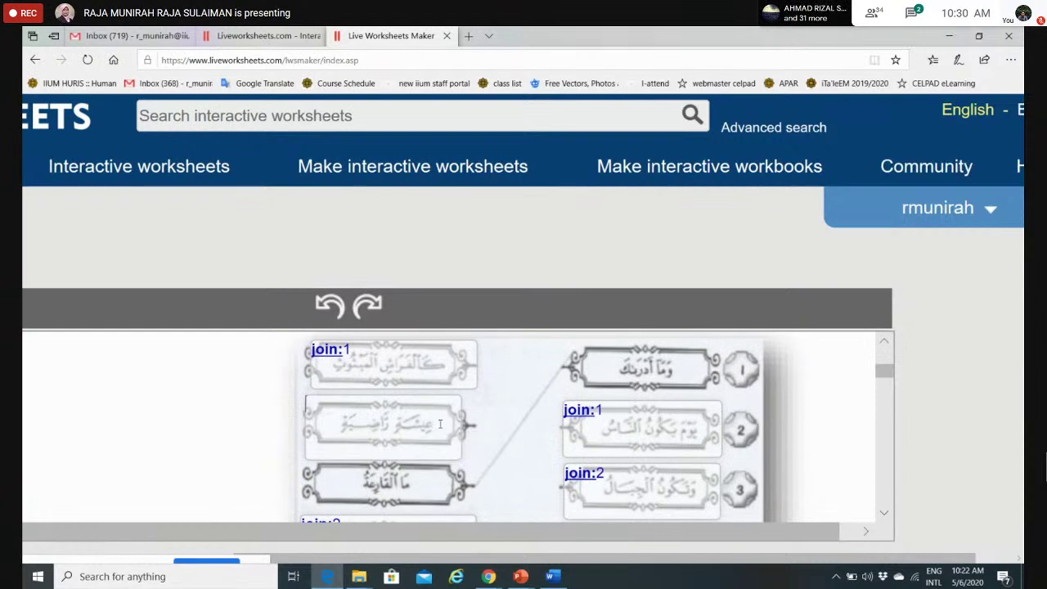
{"action": "type", "text": "join:4"}
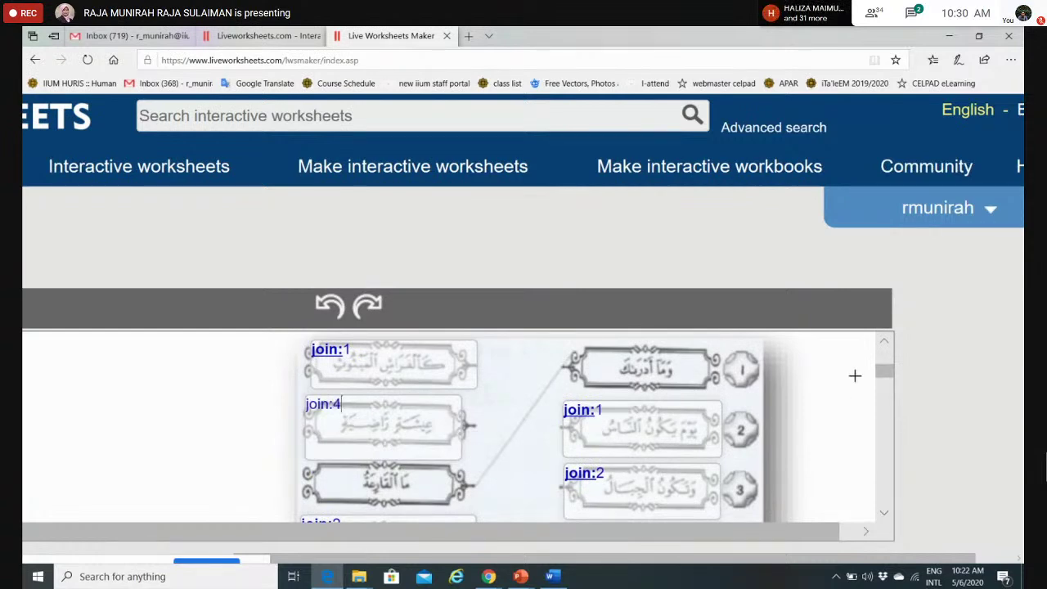
Review the join codes in both columns of the matching exercise with the browser's page zoom reduced to 150%.
{"action": "left_click", "coordinate": [885, 516]}
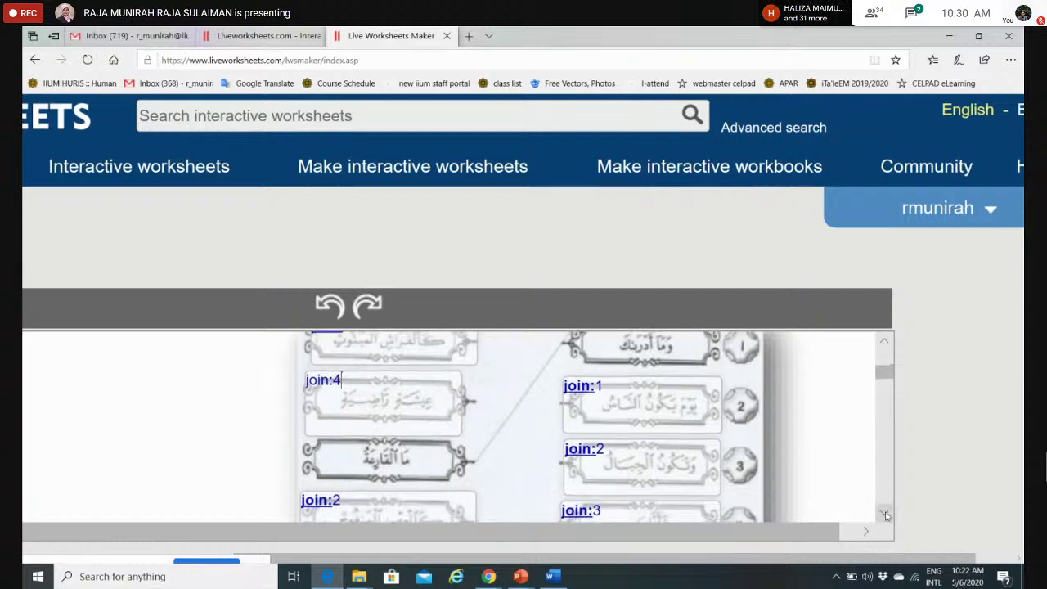
{"action": "left_click", "coordinate": [885, 516]}
{"action": "left_click", "coordinate": [885, 516]}
{"action": "left_click", "coordinate": [885, 515]}
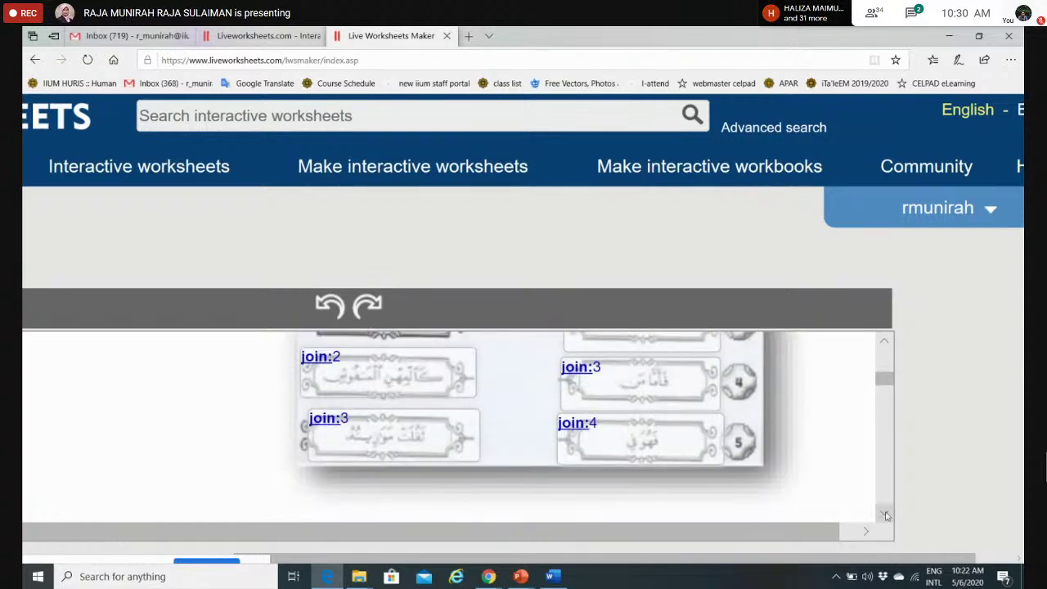
{"action": "left_click", "coordinate": [1010, 60]}
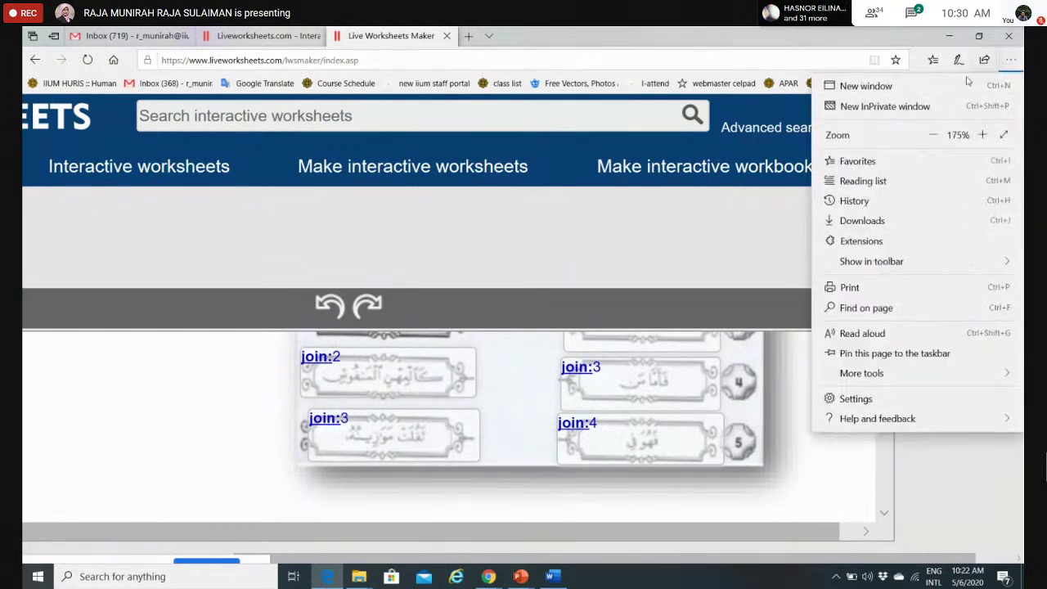
{"action": "left_click", "coordinate": [932, 135]}
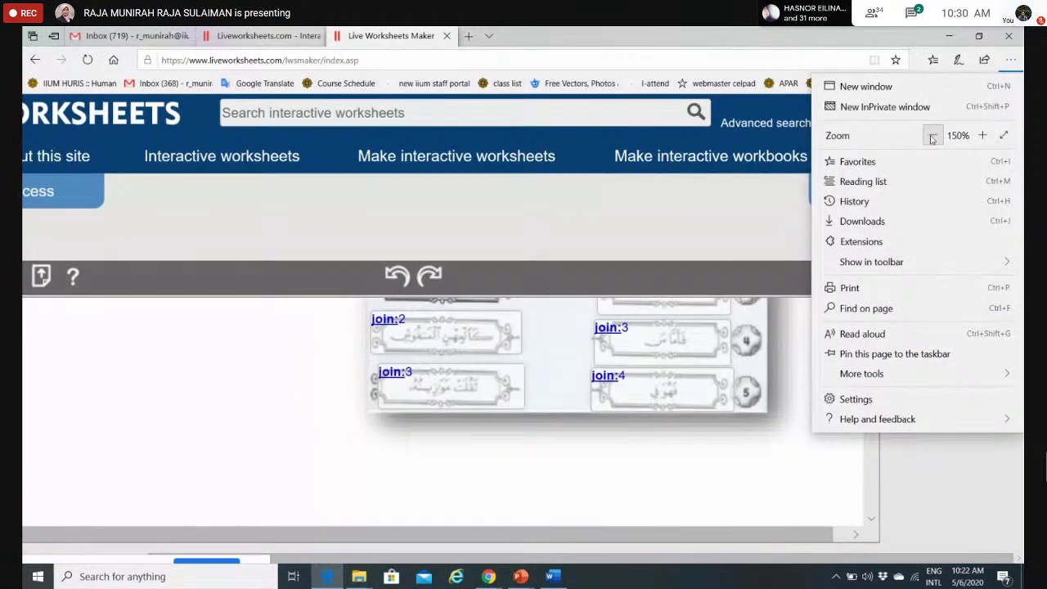
{"action": "left_click", "coordinate": [776, 486]}
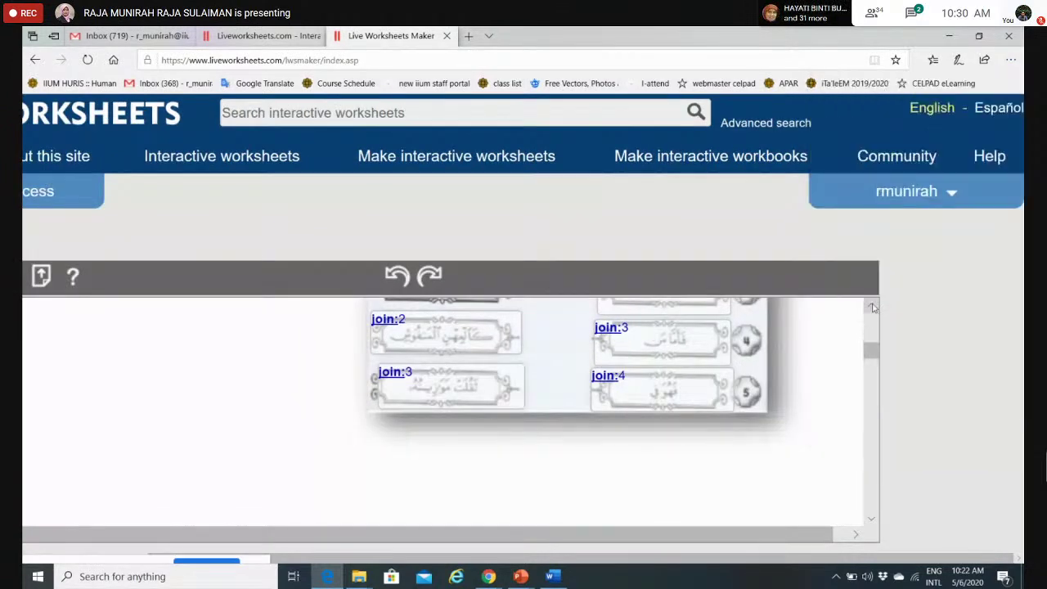
{"action": "left_click", "coordinate": [873, 307]}
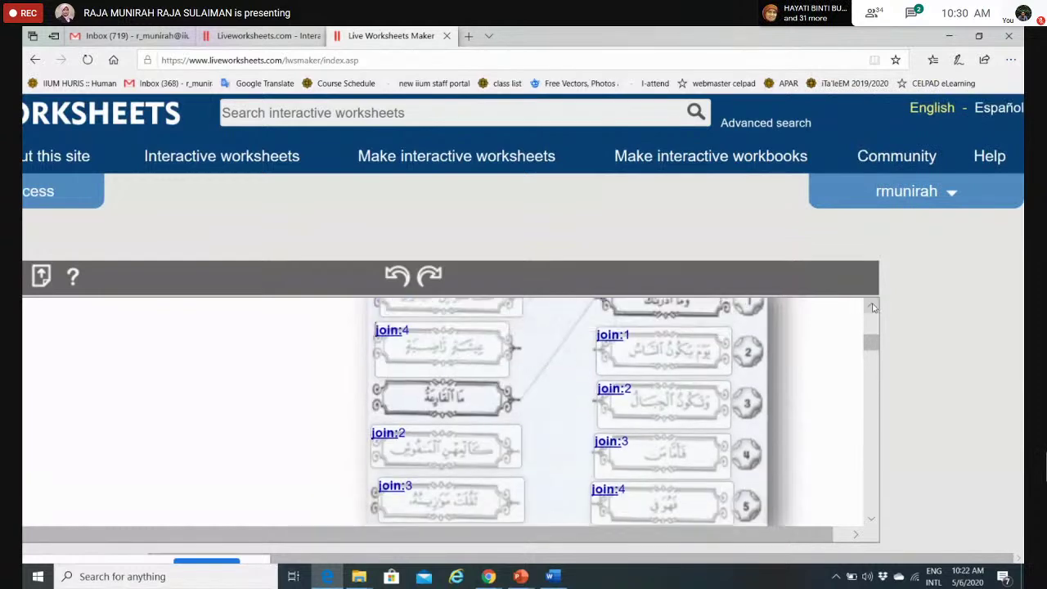
{"action": "left_click", "coordinate": [873, 307]}
{"action": "left_click", "coordinate": [872, 307]}
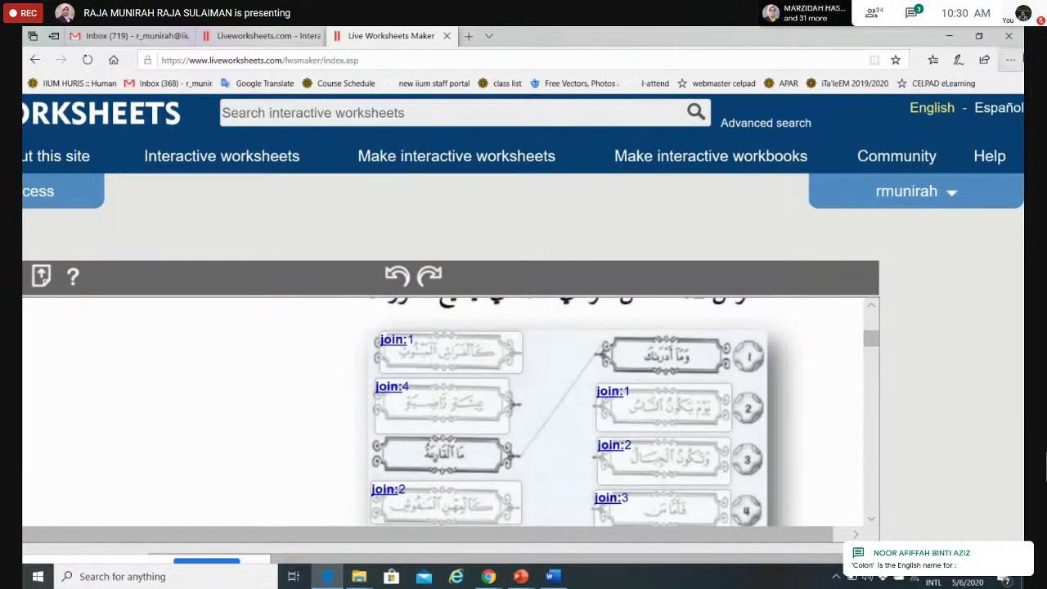
Reduce the browser's page zoom to 125% and bring the SOALAN 2 reading exercise into view.
{"action": "left_click", "coordinate": [1010, 60]}
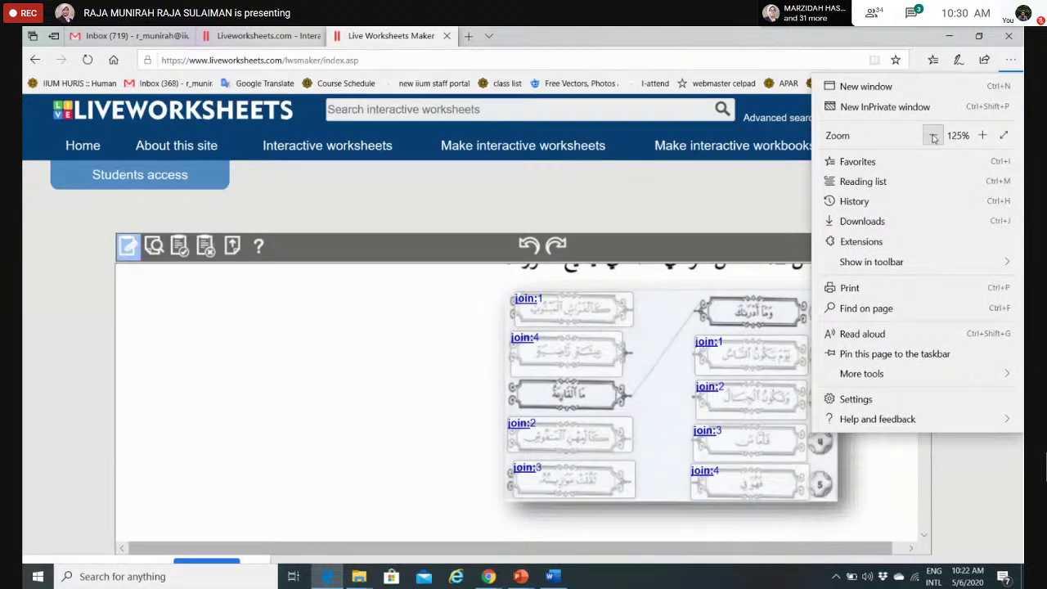
{"action": "left_click", "coordinate": [835, 426]}
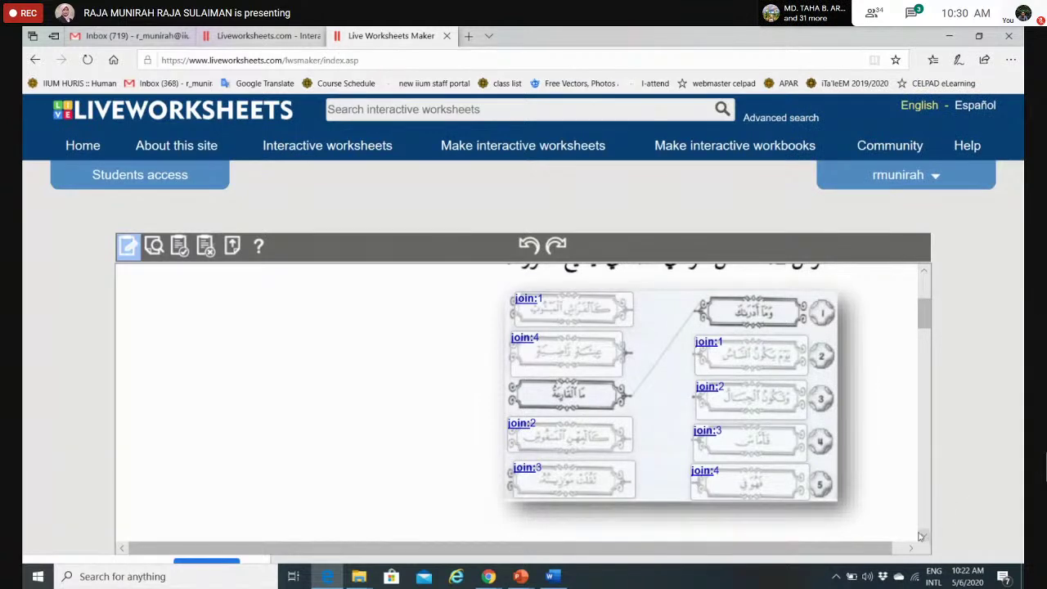
{"action": "scroll", "coordinate": [920, 537], "scroll_direction": "down", "scroll_amount": 3}
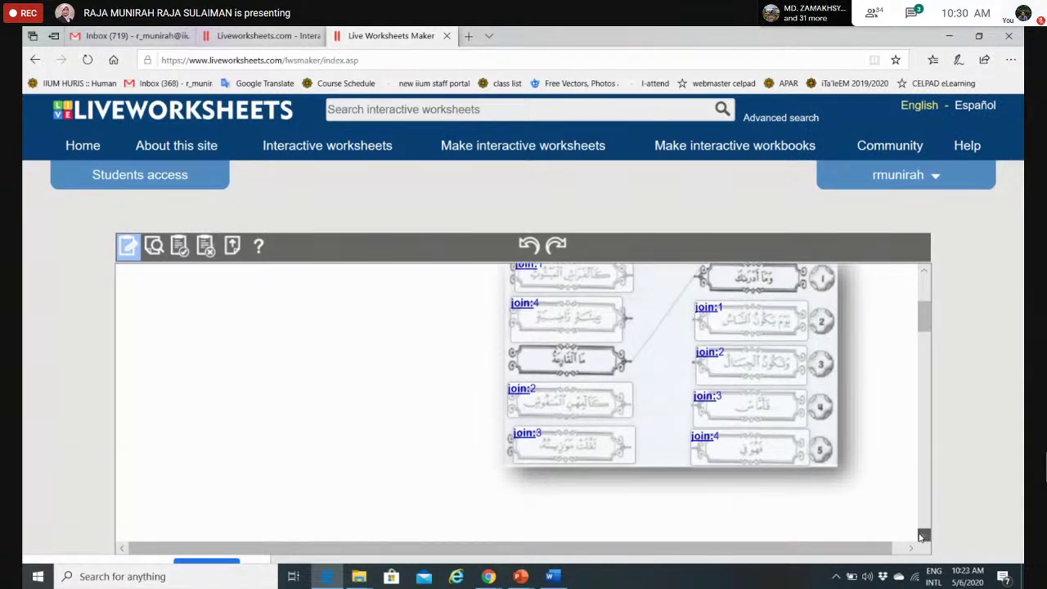
{"action": "scroll", "coordinate": [920, 537], "scroll_direction": "down", "scroll_amount": 3}
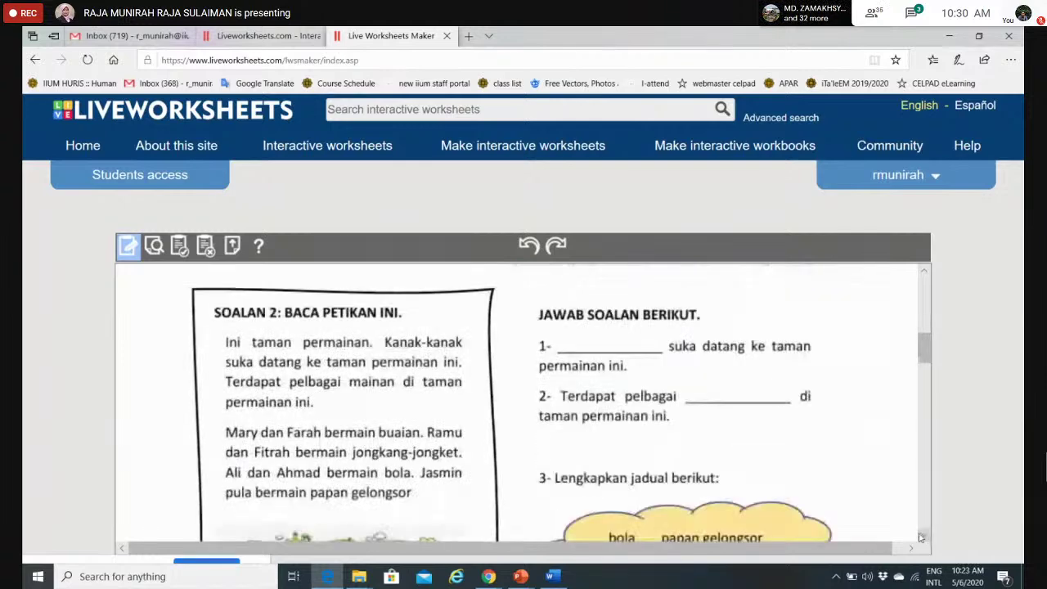
{"action": "left_click", "coordinate": [1018, 63]}
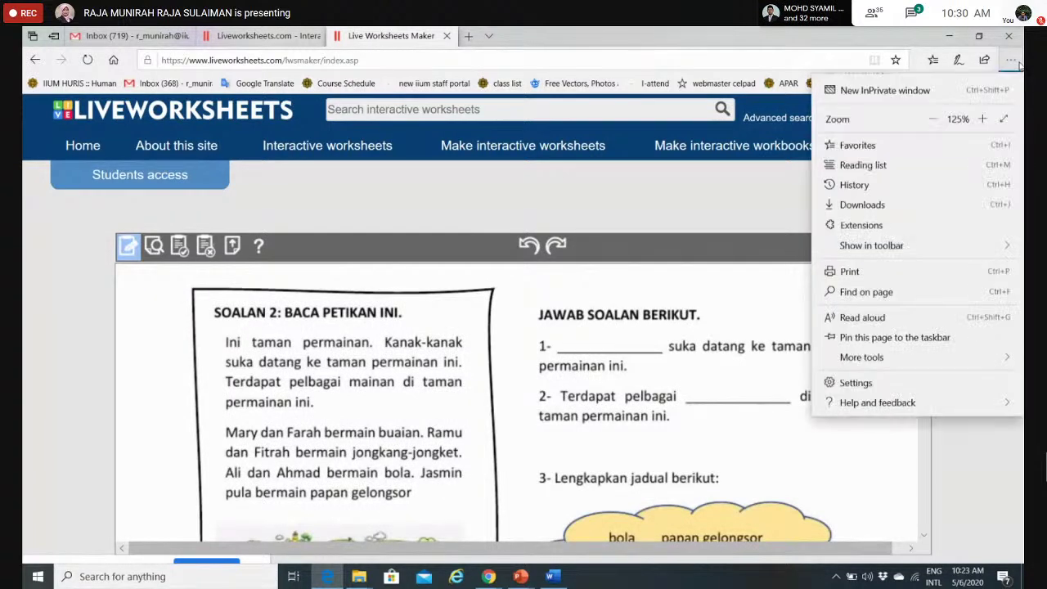
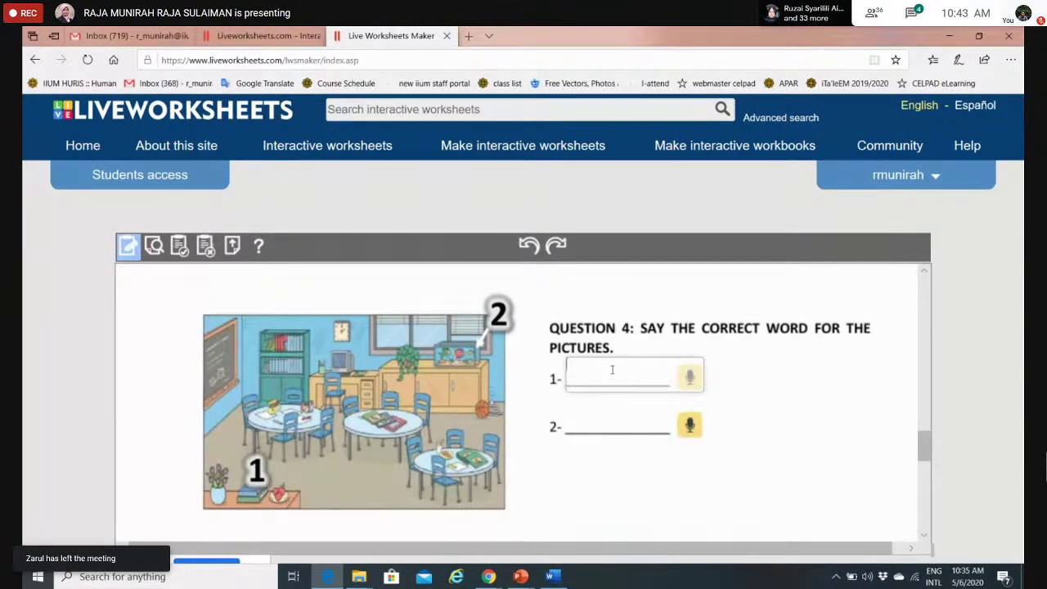
Enter speak:book in the box over item 1 of Question 4, and draw a box over item 2's blank and microphone.
{"action": "type", "text": "p"}
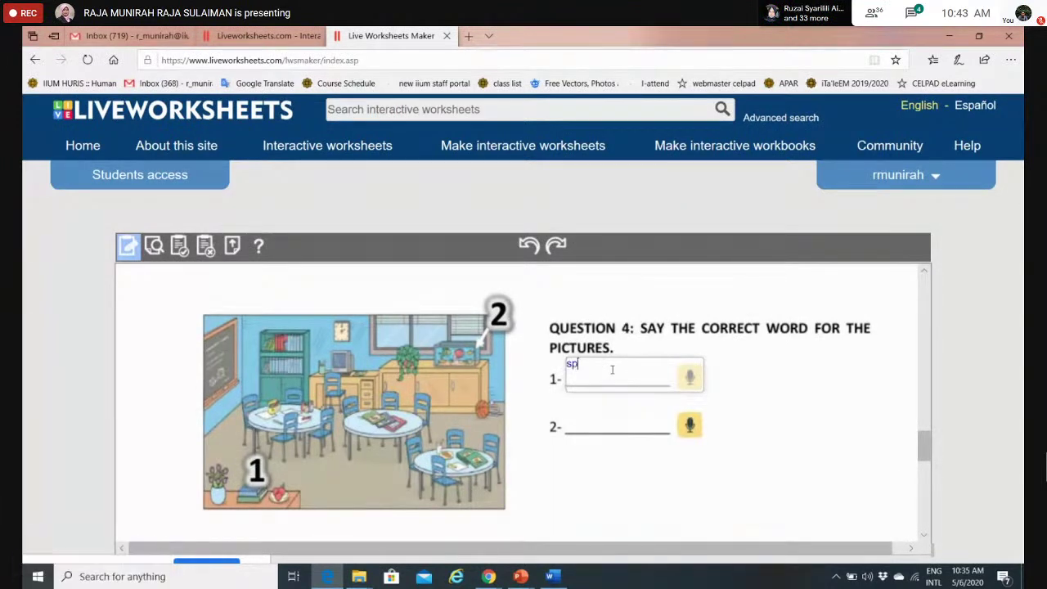
{"action": "type", "text": "eak"}
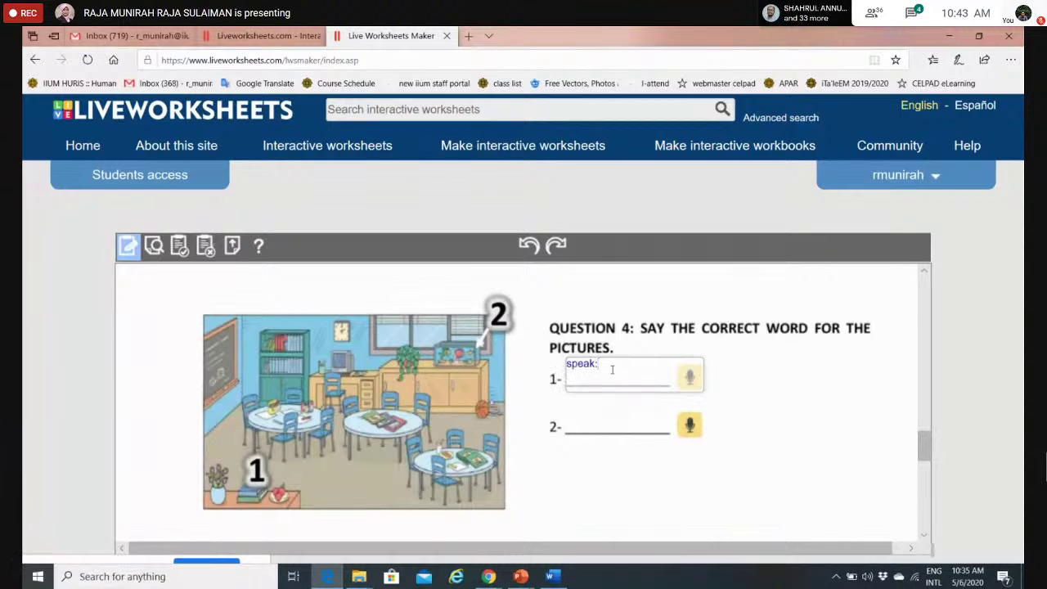
{"action": "type", "text": ":book"}
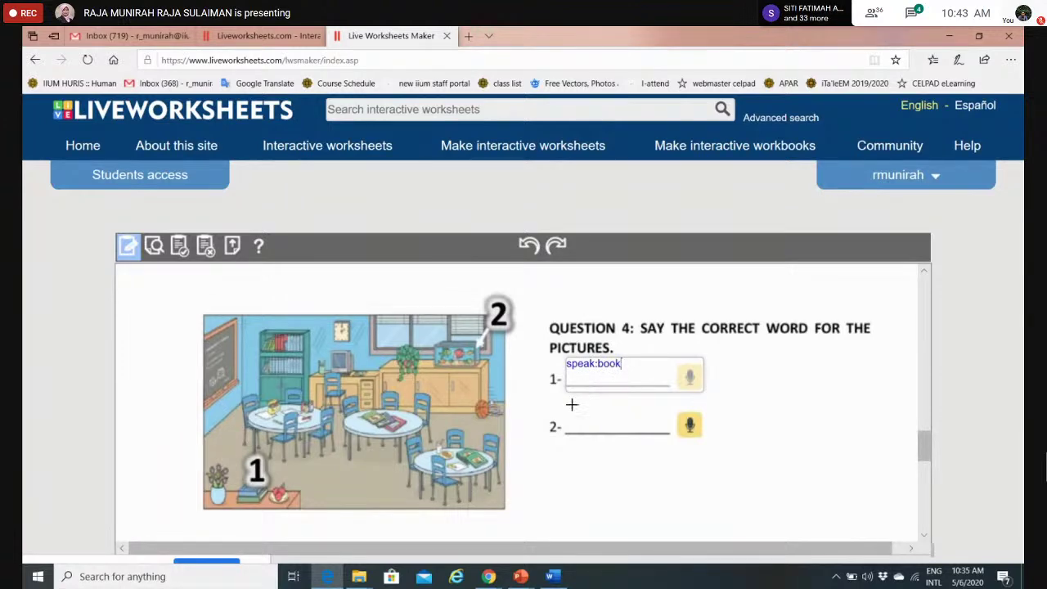
{"action": "left_click_drag", "start_coordinate": [564, 402], "coordinate": [710, 444]}
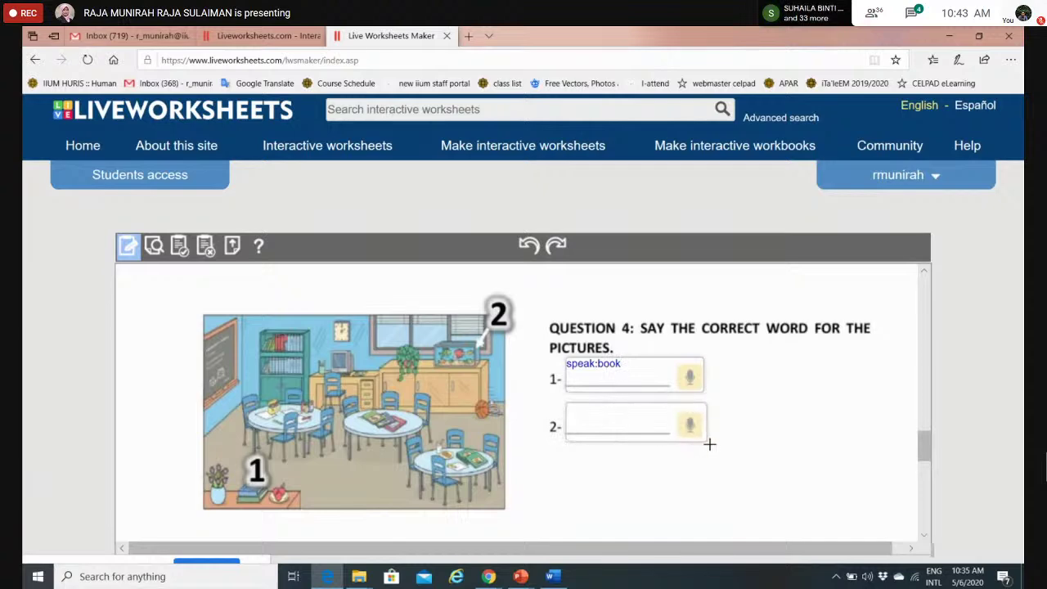
{"action": "left_click", "coordinate": [606, 418]}
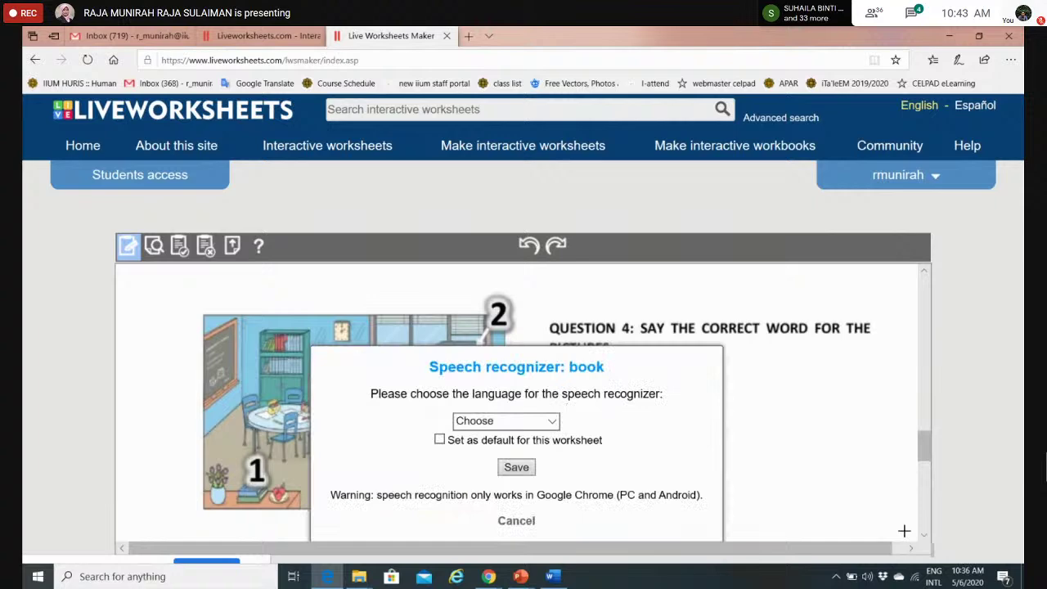
Set the speech recognizer language for the word book to English, United Kingdom, and save it.
{"action": "left_click", "coordinate": [924, 536]}
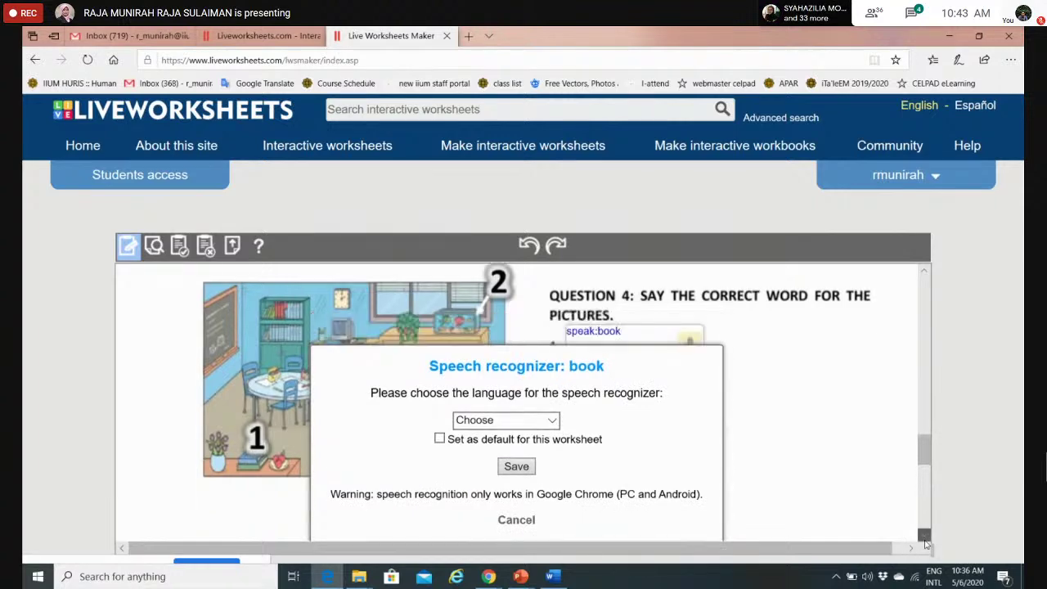
{"action": "left_click_drag", "start_coordinate": [924, 451], "coordinate": [924, 463]}
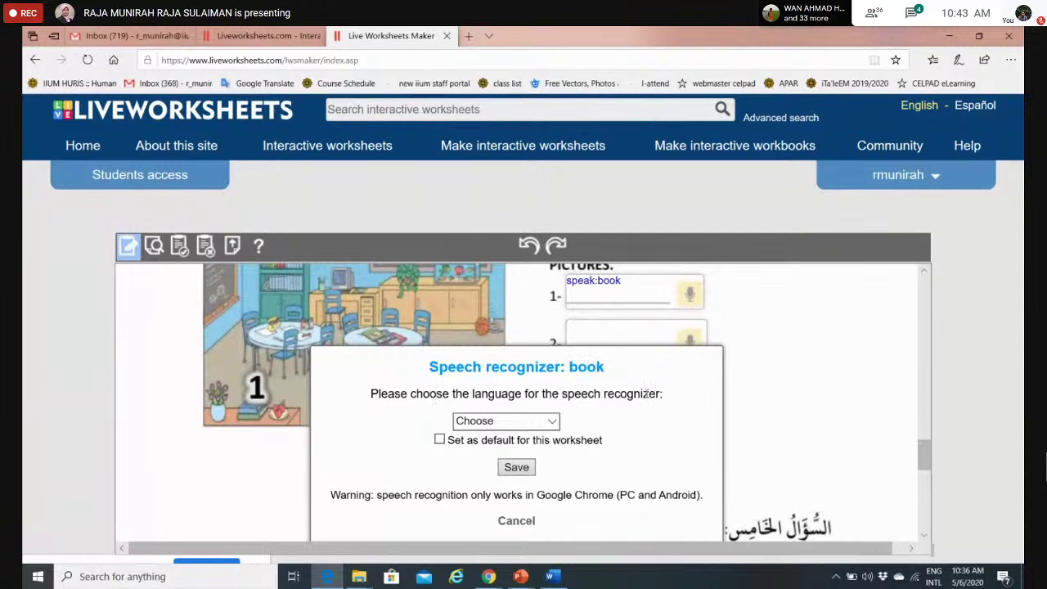
{"action": "left_click", "coordinate": [553, 422]}
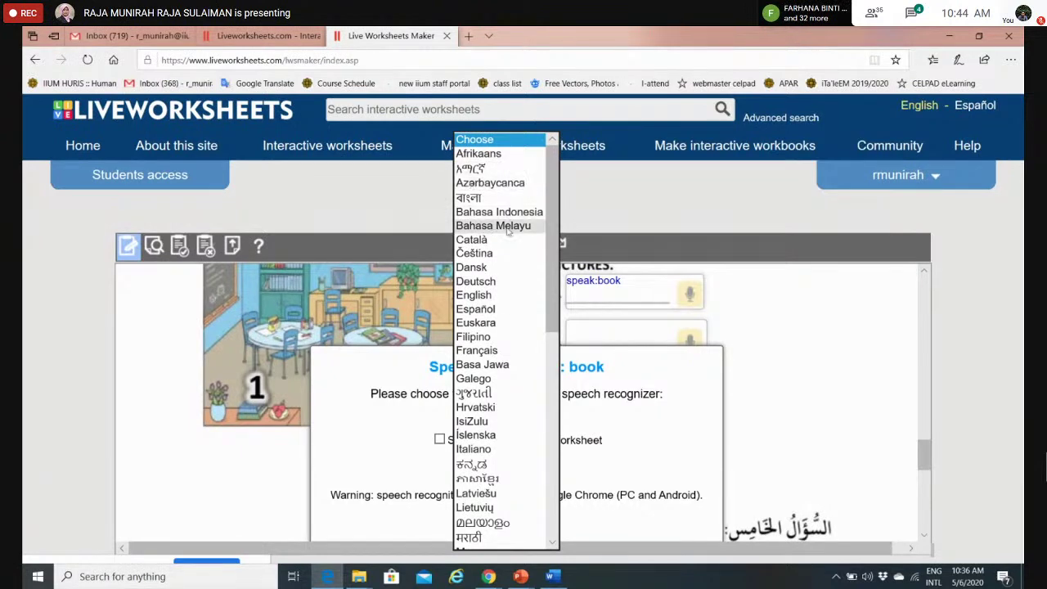
{"action": "left_click", "coordinate": [475, 296]}
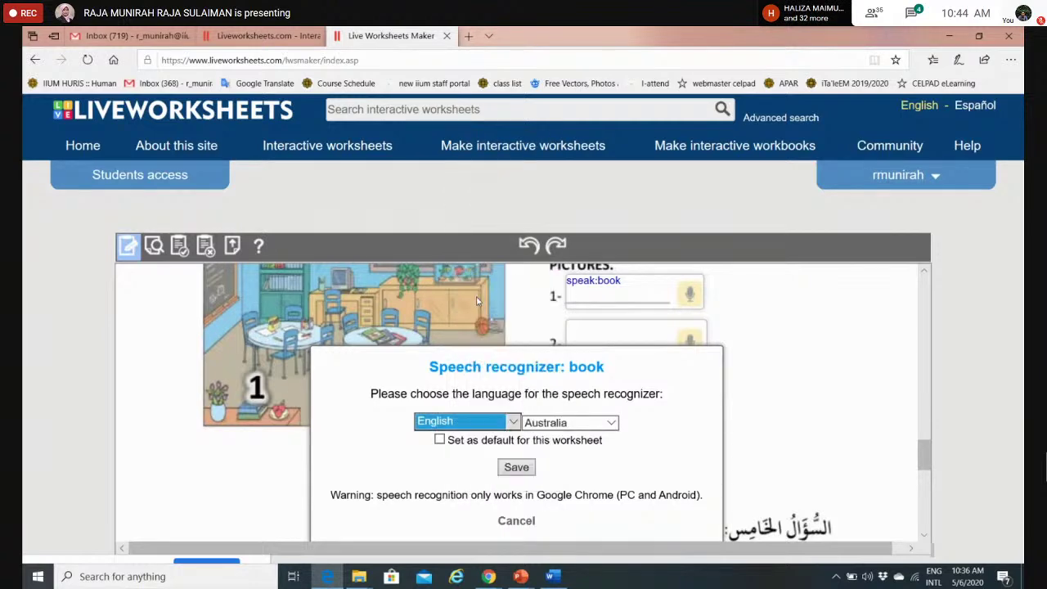
{"action": "left_click", "coordinate": [618, 423]}
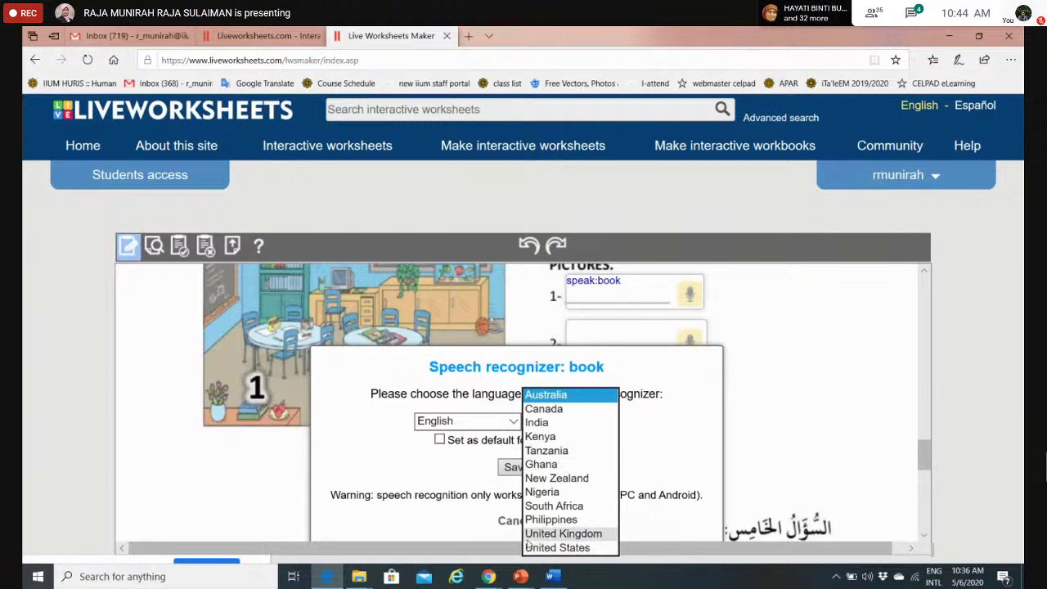
{"action": "left_click", "coordinate": [564, 533]}
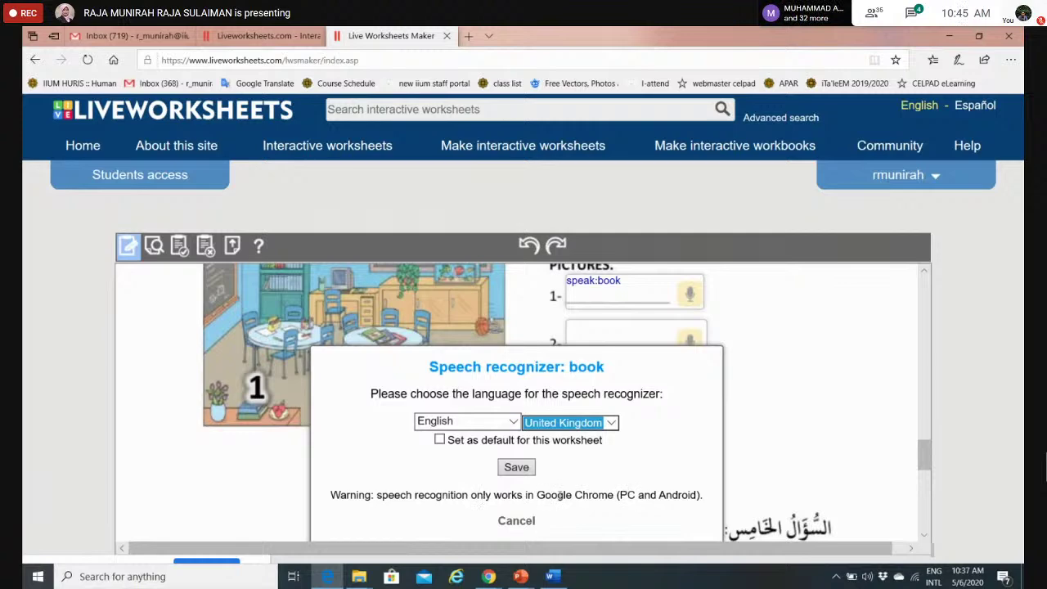
{"action": "left_click", "coordinate": [515, 469]}
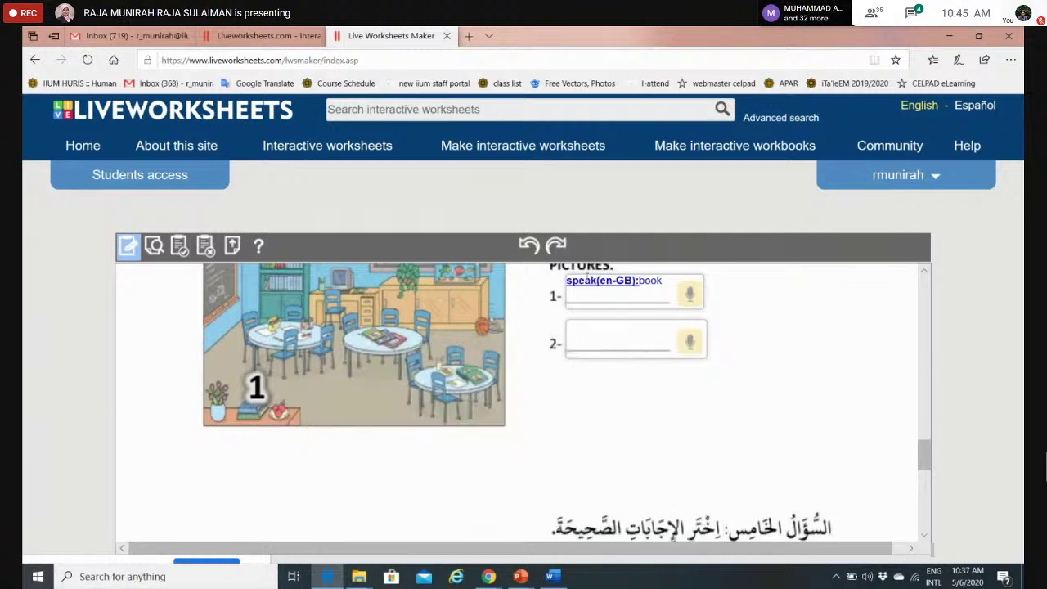
Enter speak:aquarium in the box over item 2 of Question 4.
{"action": "left_click", "coordinate": [571, 342]}
{"action": "type", "text": "spea"}
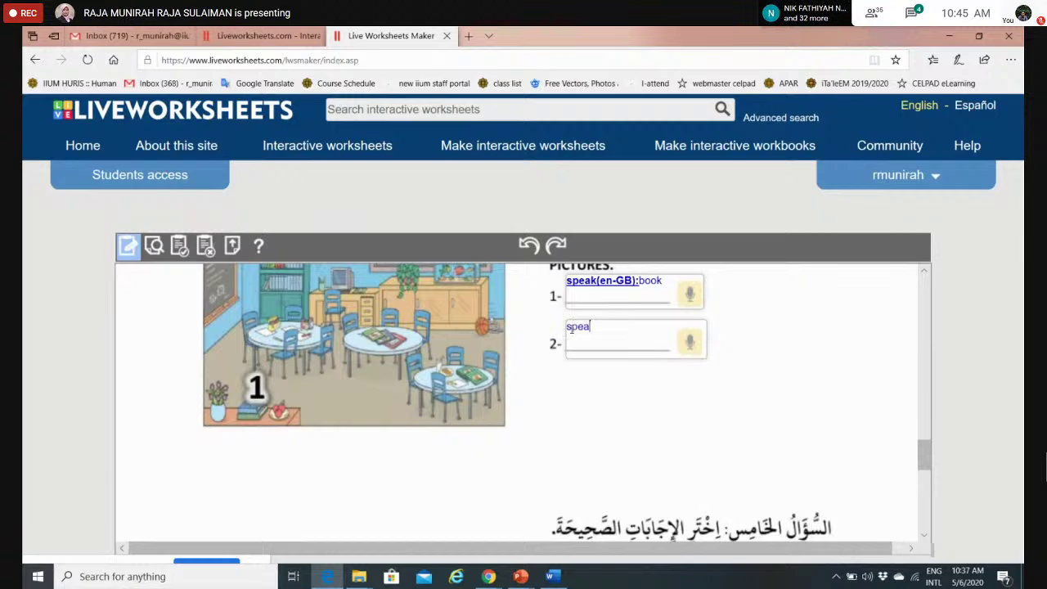
{"action": "type", "text": "k:aquarium"}
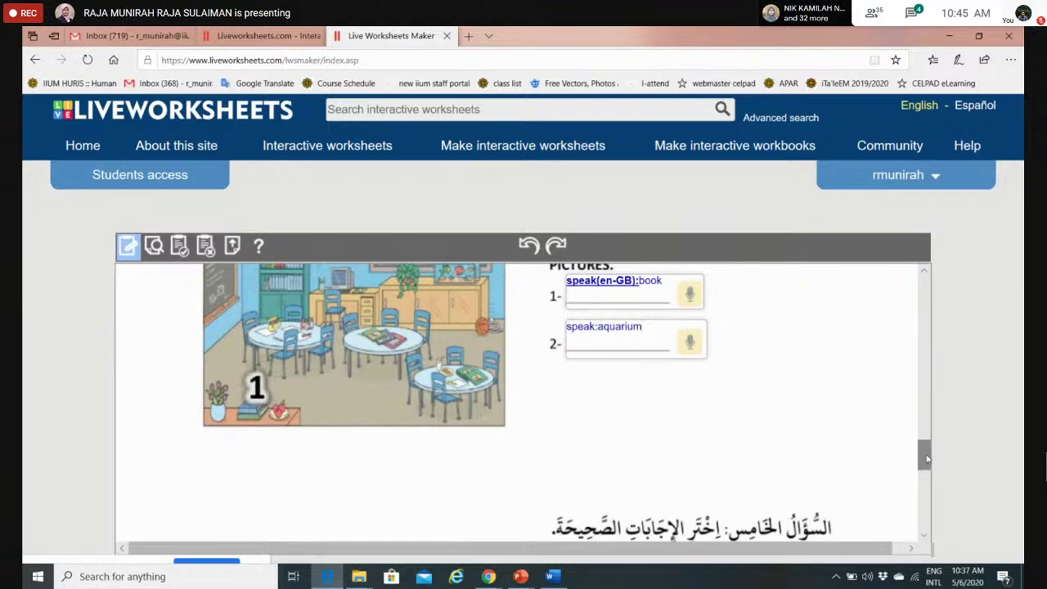
Draw a box over the first checkbox of the fifth question, and save the aquarium speech recognizer language as English, United Kingdom.
{"action": "left_click_drag", "start_coordinate": [926, 459], "coordinate": [718, 481]}
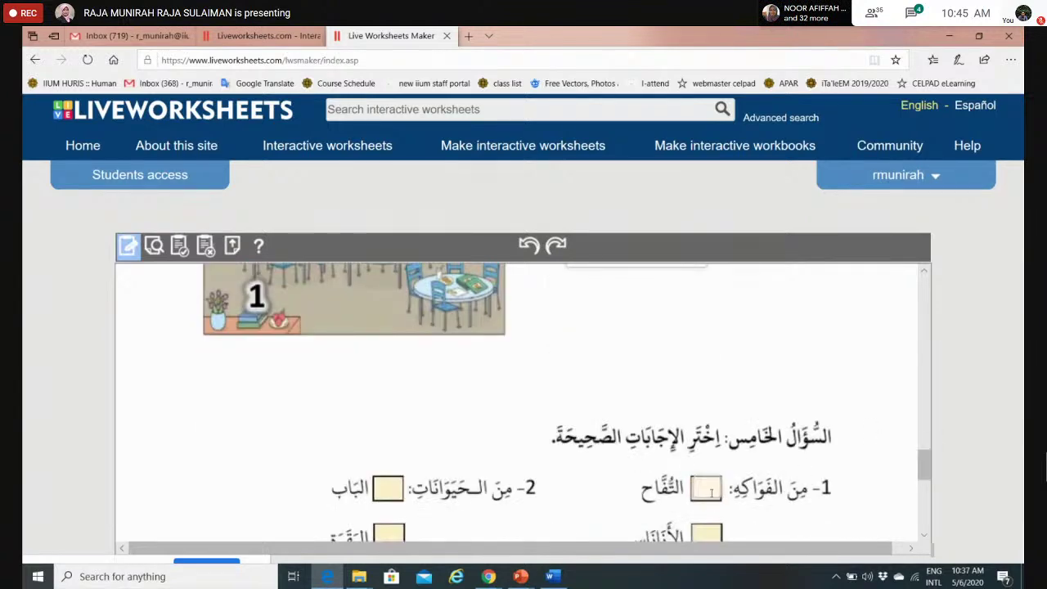
{"action": "left_click", "coordinate": [708, 491]}
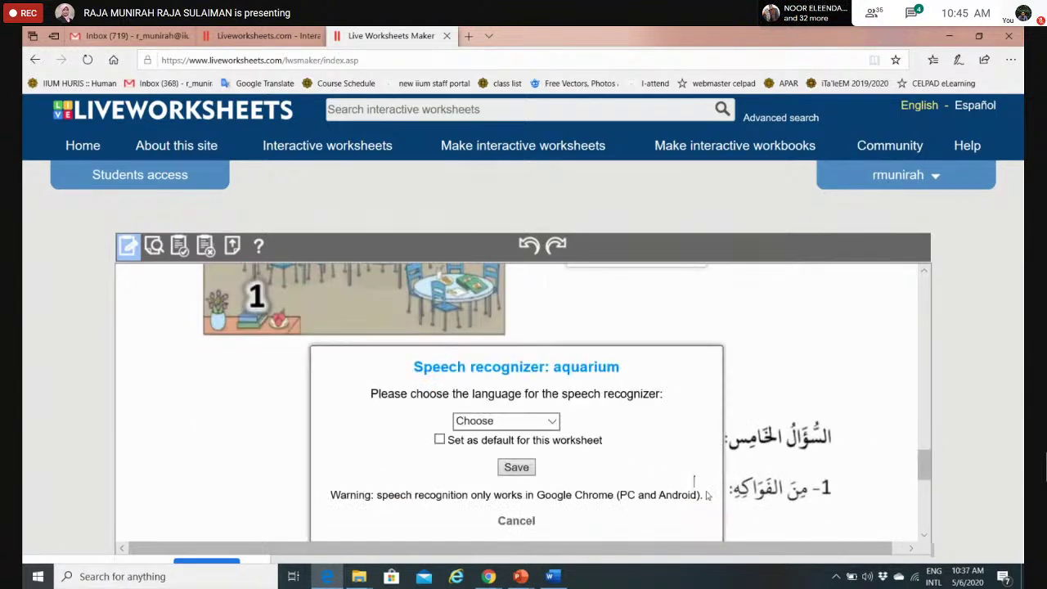
{"action": "left_click", "coordinate": [550, 421]}
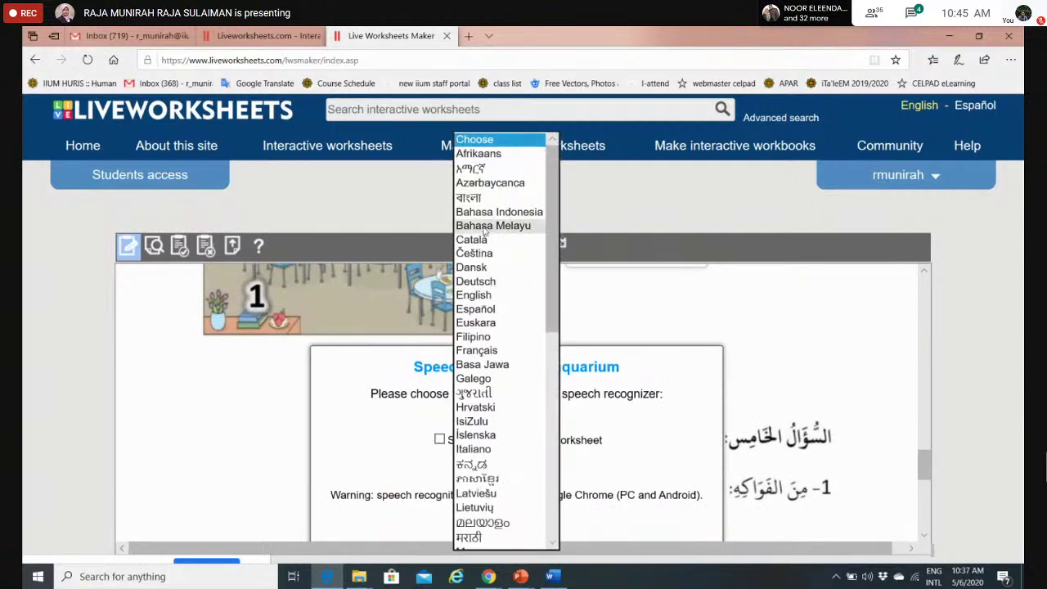
{"action": "left_click", "coordinate": [483, 296]}
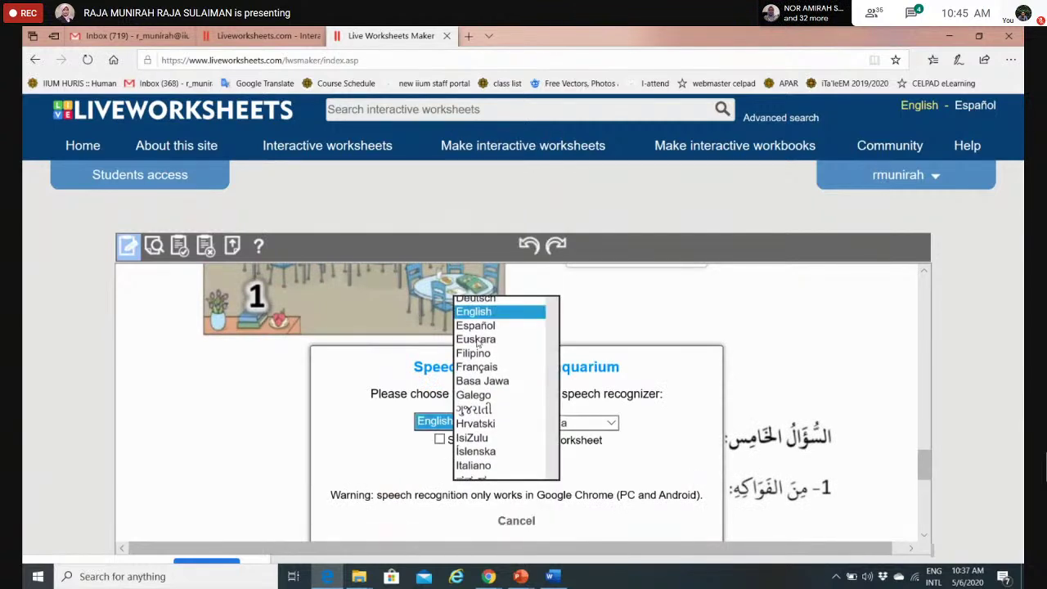
{"action": "left_click", "coordinate": [614, 422]}
{"action": "left_click", "coordinate": [565, 533]}
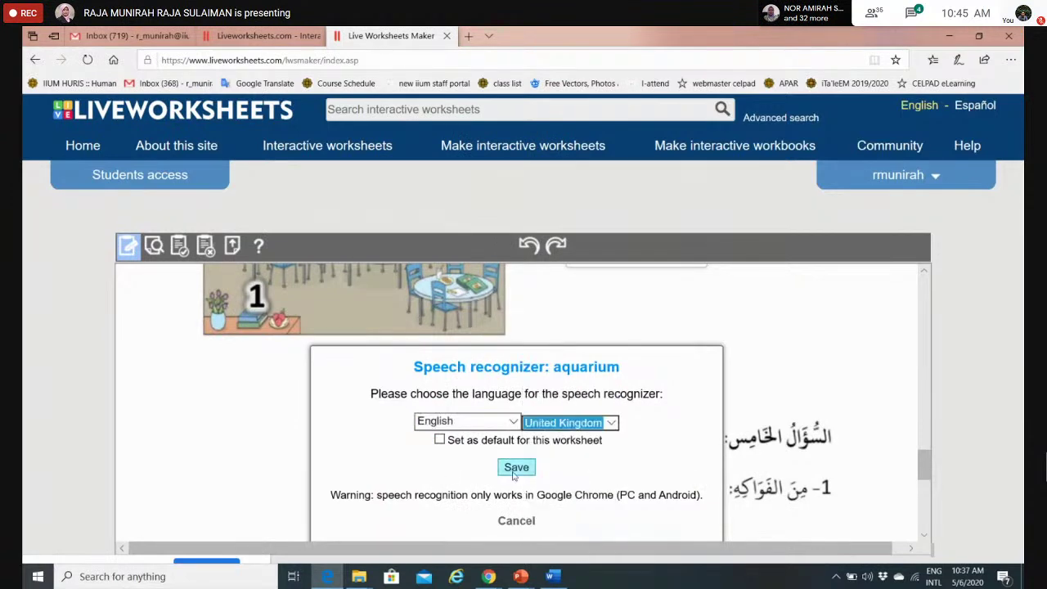
{"action": "left_click", "coordinate": [513, 467]}
{"action": "mouse_move", "coordinate": [933, 469]}
{"action": "left_mouse_down"}
{"action": "mouse_move", "coordinate": [929, 425]}
{"action": "mouse_move", "coordinate": [931, 451]}
{"action": "left_mouse_up"}
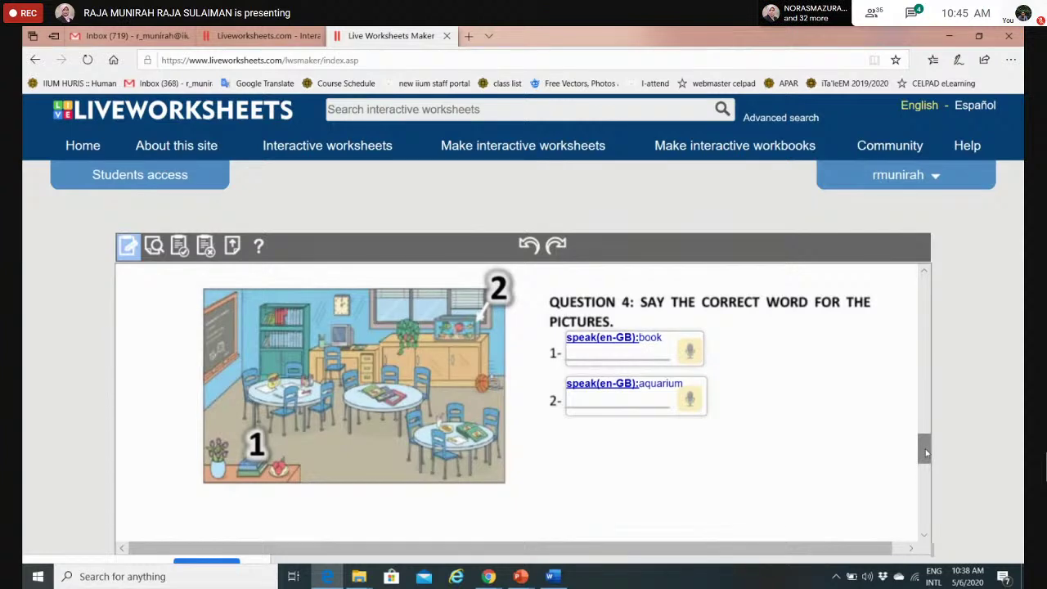
{"action": "mouse_move", "coordinate": [926, 453]}
{"action": "left_mouse_down"}
{"action": "mouse_move", "coordinate": [927, 483]}
{"action": "mouse_move", "coordinate": [963, 379]}
{"action": "mouse_move", "coordinate": [960, 290]}
{"action": "mouse_move", "coordinate": [943, 452]}
{"action": "left_mouse_up"}
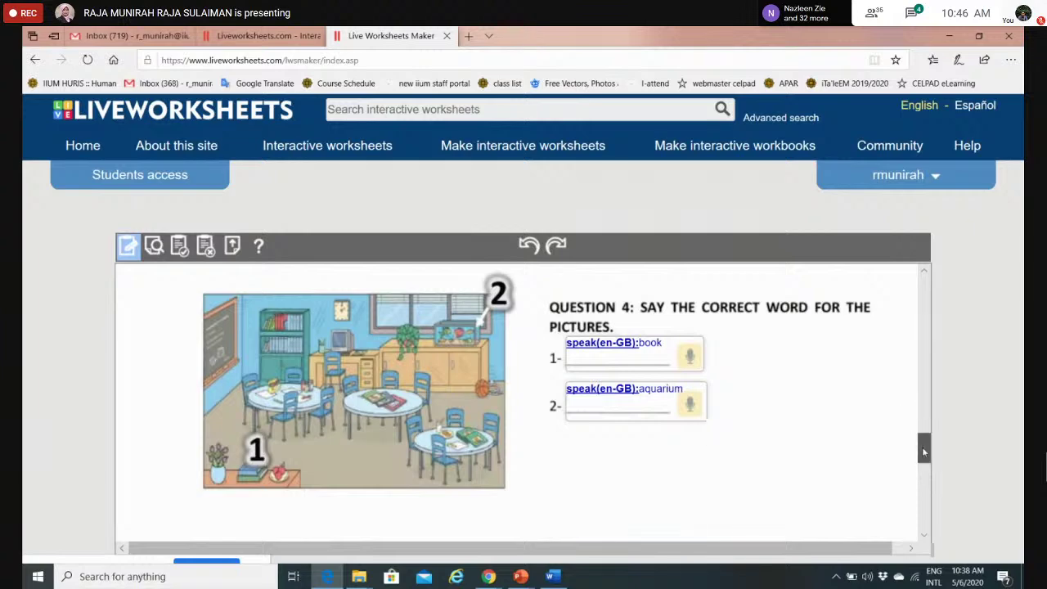
Draw boxes over the remaining two checkboxes of item 1 in the fifth question, and enter tick:yes for التفاح.
{"action": "left_click_drag", "start_coordinate": [924, 452], "coordinate": [933, 482]}
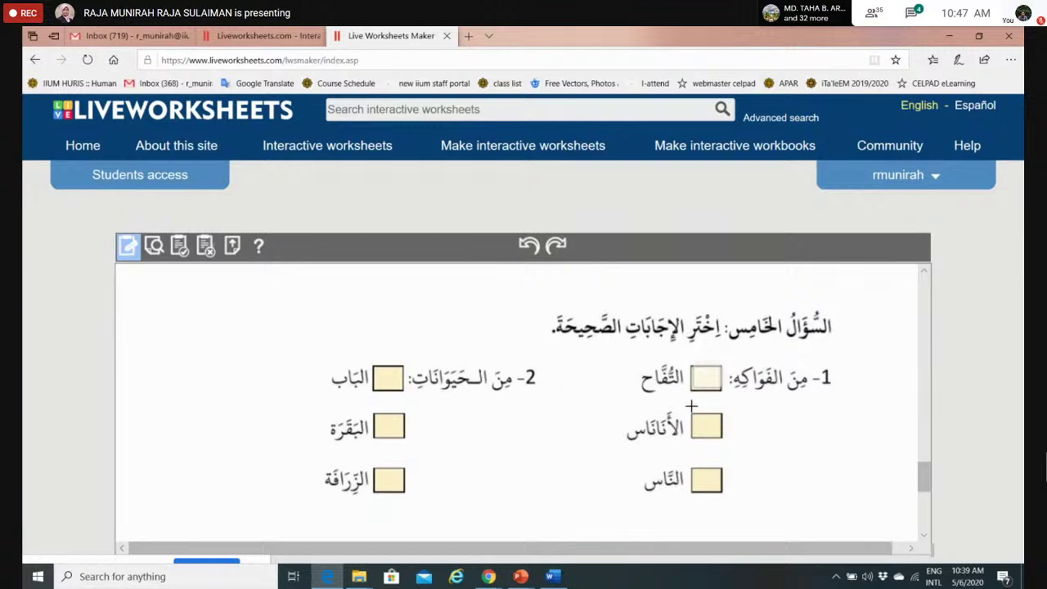
{"action": "mouse_move", "coordinate": [691, 415]}
{"action": "left_mouse_down"}
{"action": "mouse_move", "coordinate": [705, 438]}
{"action": "mouse_move", "coordinate": [722, 440]}
{"action": "mouse_move", "coordinate": [708, 489]}
{"action": "mouse_move", "coordinate": [723, 493]}
{"action": "left_mouse_up"}
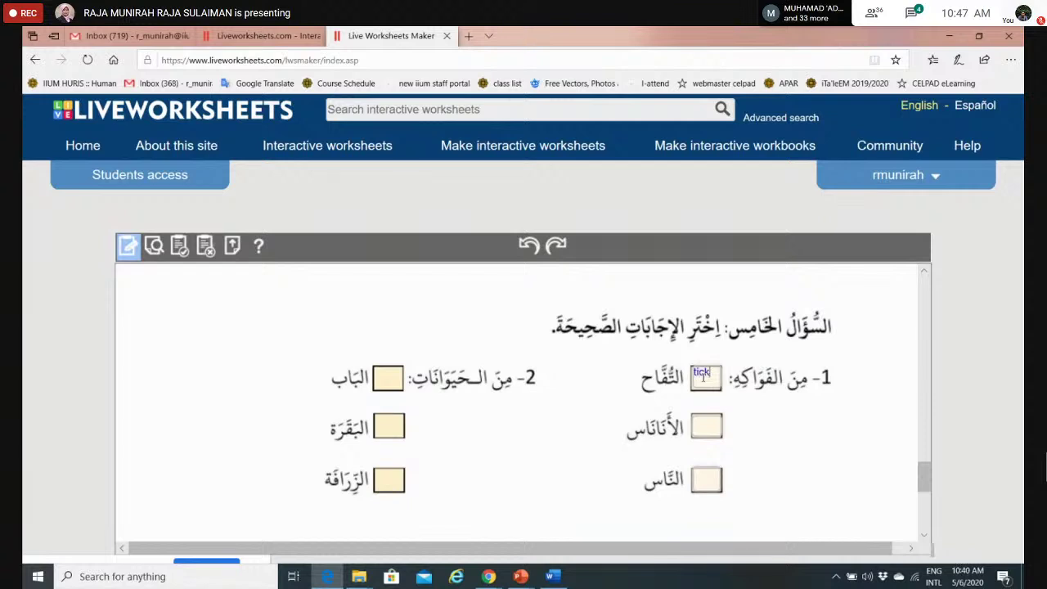
{"action": "type", "text": "es"}
{"action": "key", "text": "ctrl+a"}
Enter tick:yes in the box for الأناناس and tick:no in the box for الناس.
{"action": "left_click", "coordinate": [702, 425]}
{"action": "type", "text": "tic"}
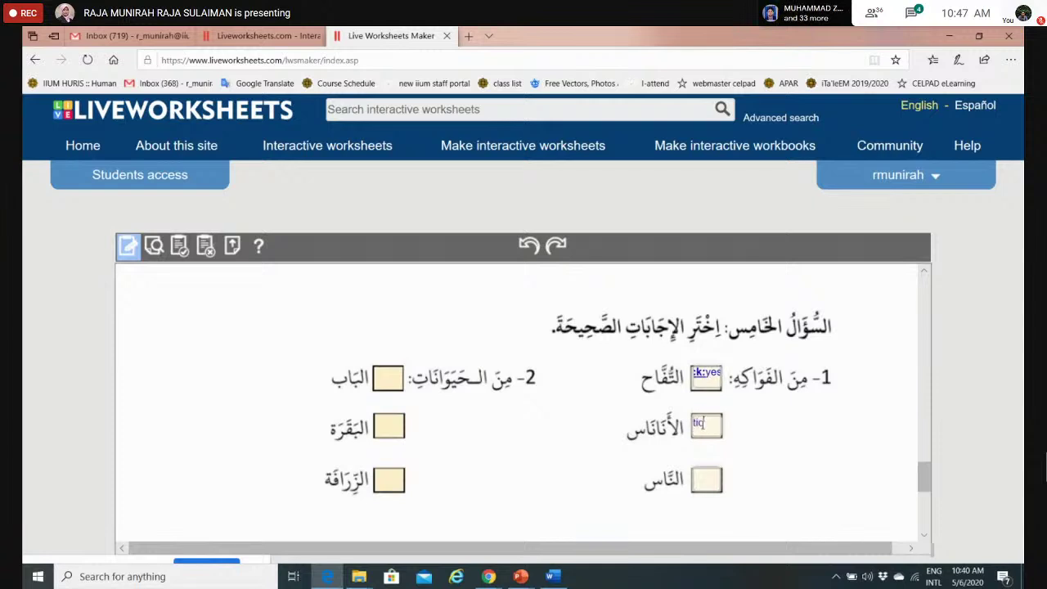
{"action": "type", "text": "k:yes"}
{"action": "key", "text": "ctrl+a"}
{"action": "left_click", "coordinate": [701, 472]}
{"action": "type", "text": "tic"}
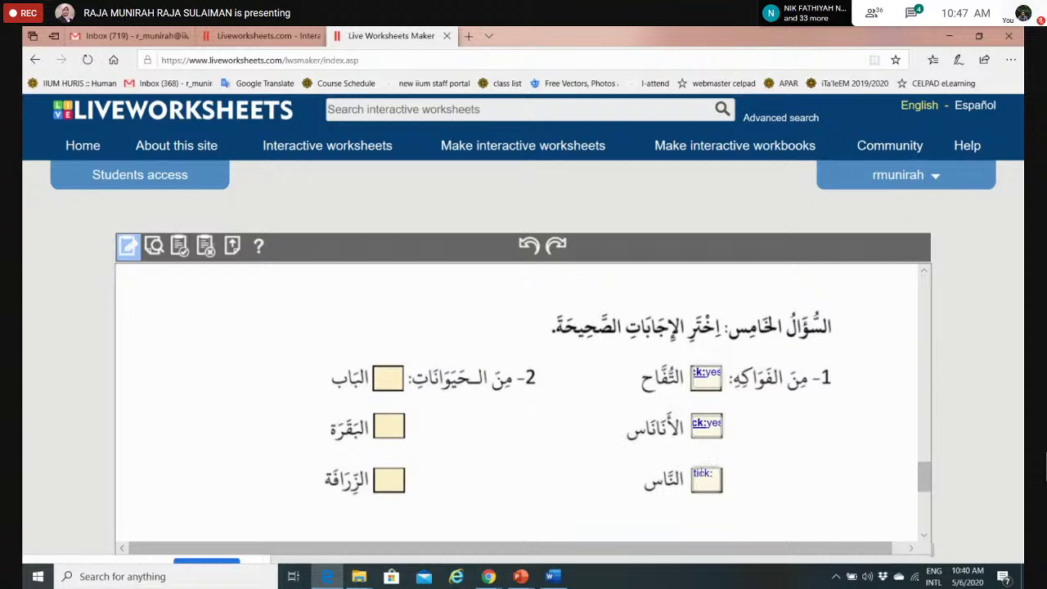
{"action": "type", "text": "k:no"}
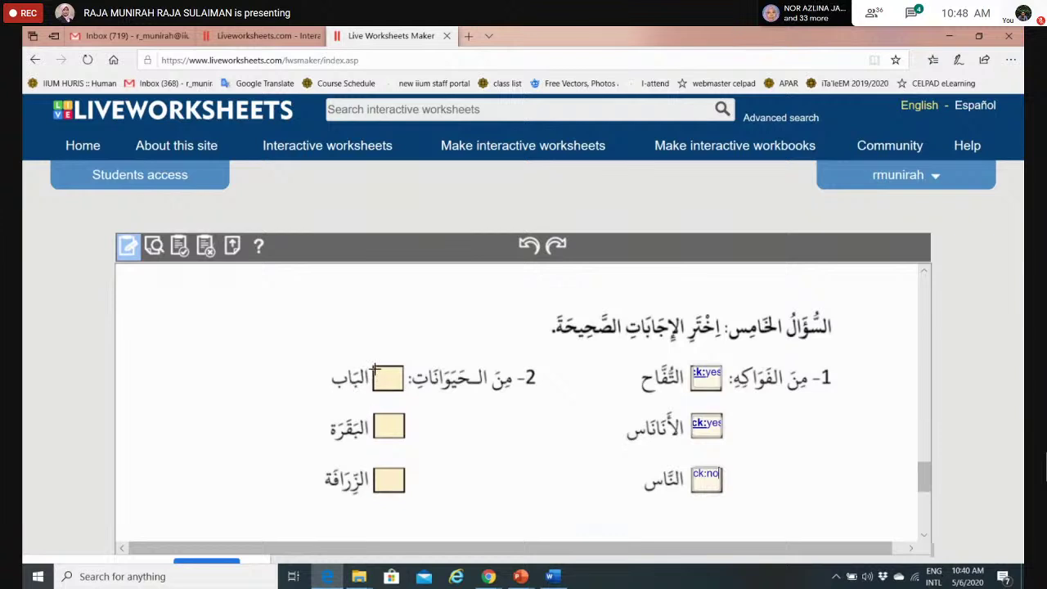
Draw boxes over the checkboxes for الباب and البقرة in item 2 of the fifth question, entering tick:no and tick:yes respectively.
{"action": "left_click_drag", "start_coordinate": [373, 366], "coordinate": [404, 391]}
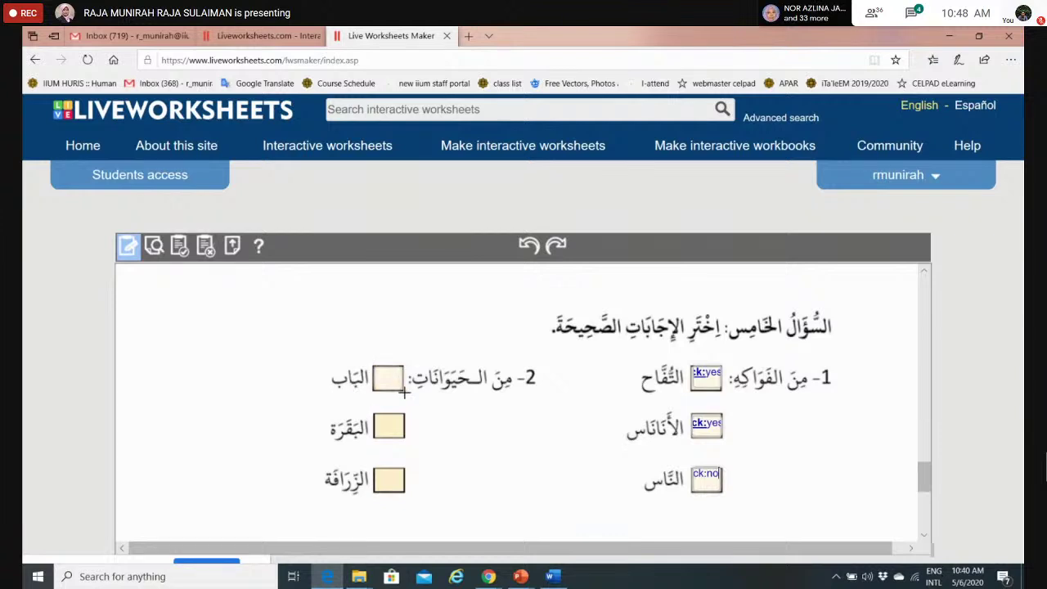
{"action": "type", "text": "ck:no"}
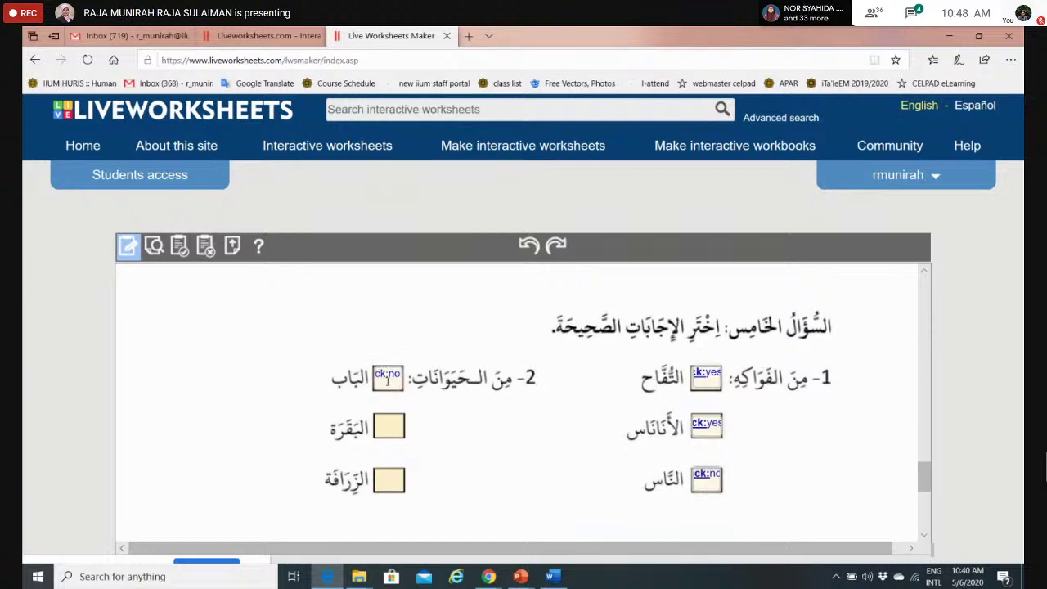
{"action": "left_click_drag", "start_coordinate": [374, 415], "coordinate": [402, 441]}
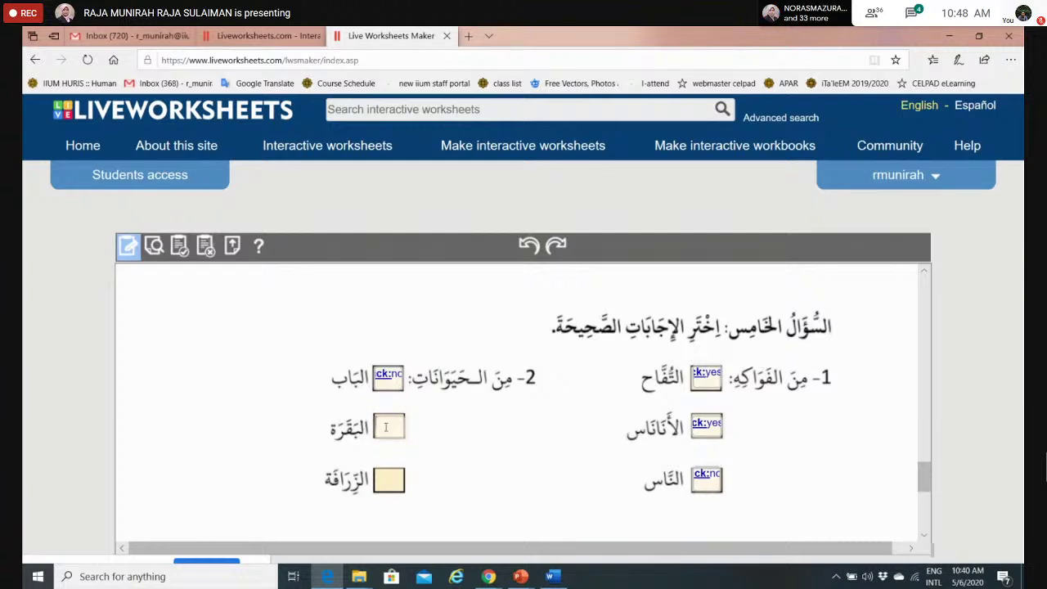
{"action": "type", "text": "tick:"}
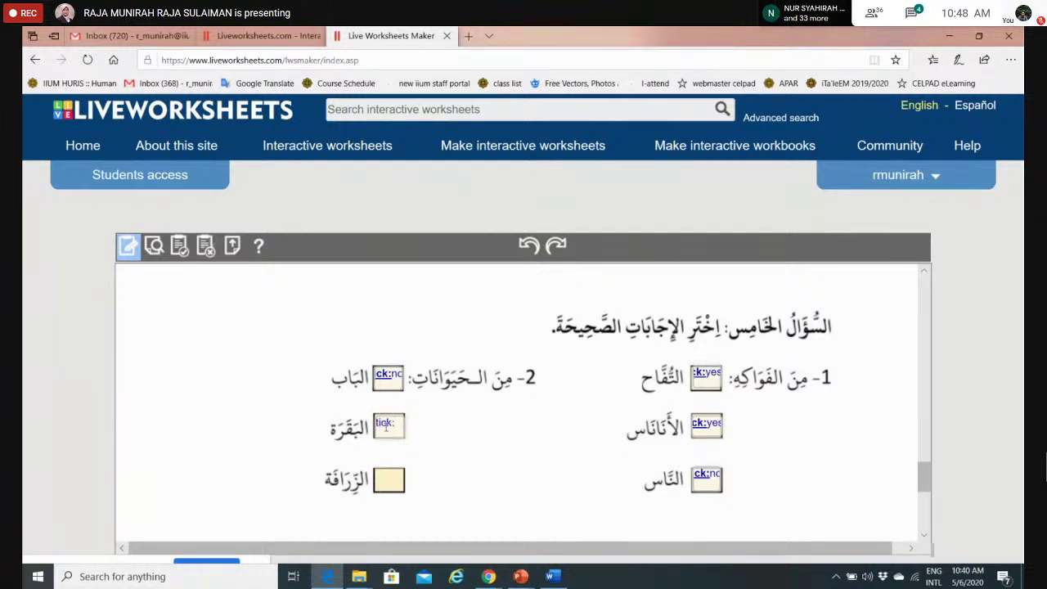
{"action": "type", "text": "yes"}
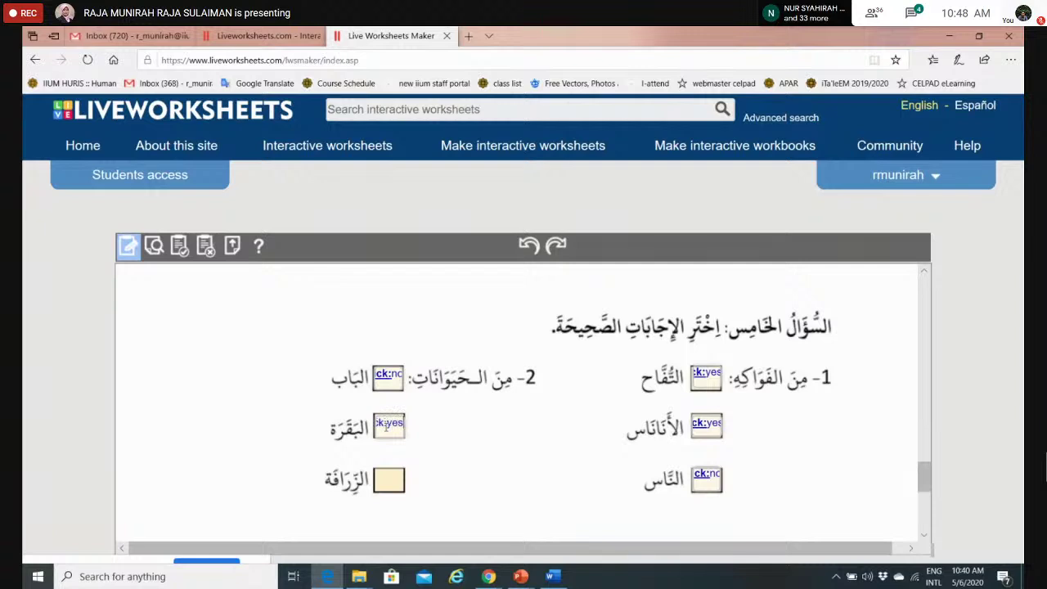
Enter click:yes in the box for الزرافة in item 2 of the fifth question.
{"action": "left_click", "coordinate": [392, 483]}
{"action": "type", "text": "click"}
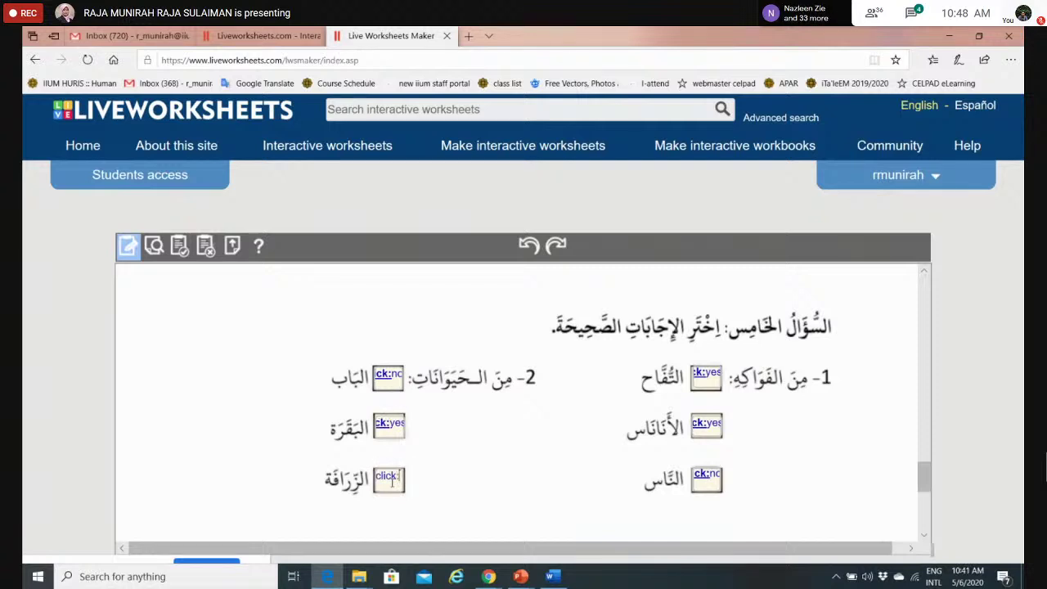
{"action": "type", "text": ":yes"}
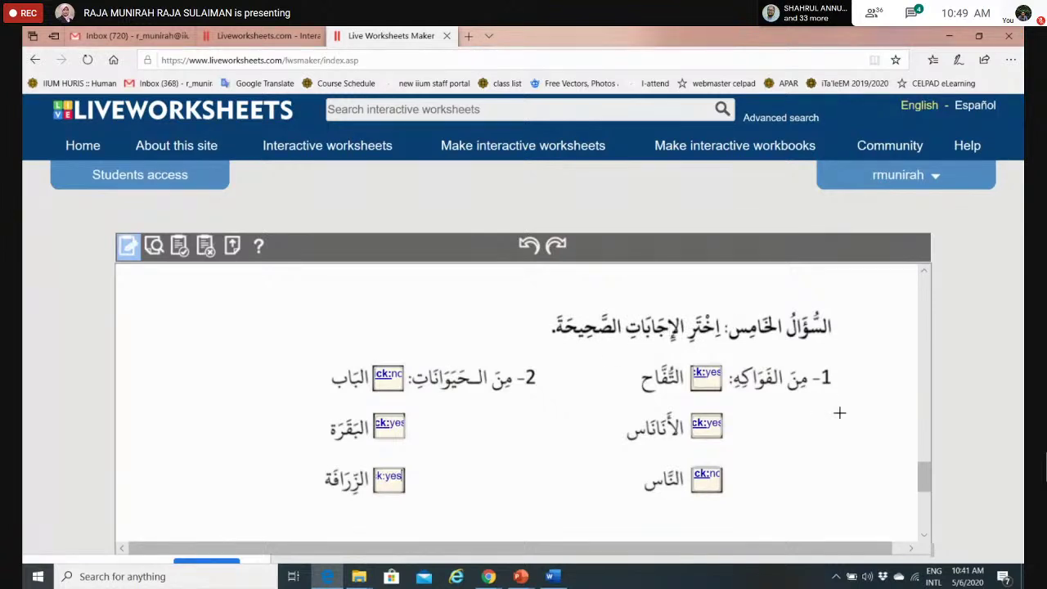
Draw a box over the blank of item 1 in the sixth question and enter choose:*أبي/أمي/أخي.
{"action": "left_click_drag", "start_coordinate": [924, 489], "coordinate": [923, 517]}
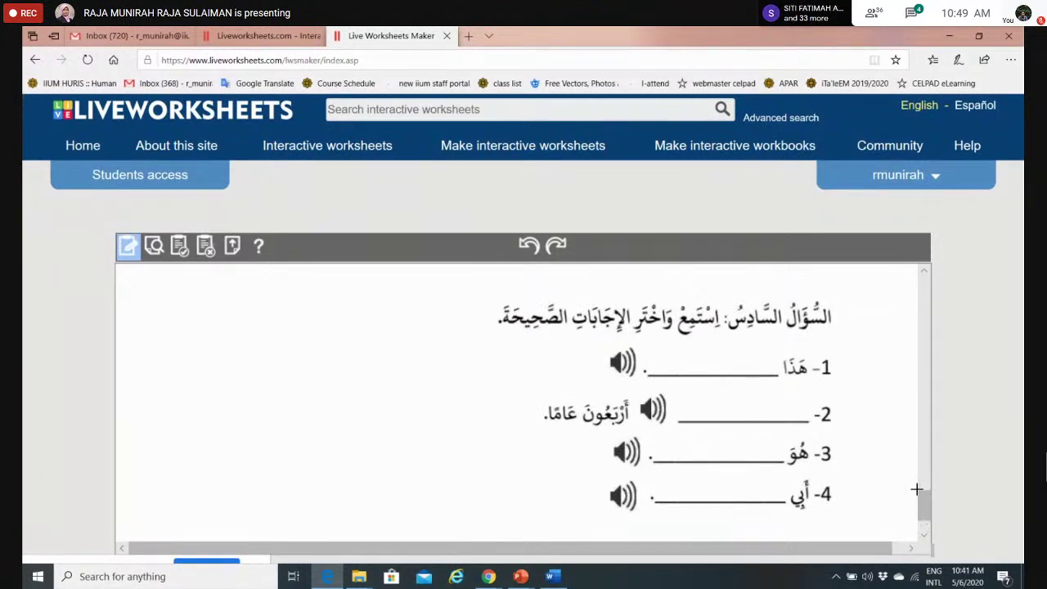
{"action": "mouse_move", "coordinate": [923, 500]}
{"action": "left_mouse_down"}
{"action": "mouse_move", "coordinate": [924, 548]}
{"action": "mouse_move", "coordinate": [927, 502]}
{"action": "left_mouse_up"}
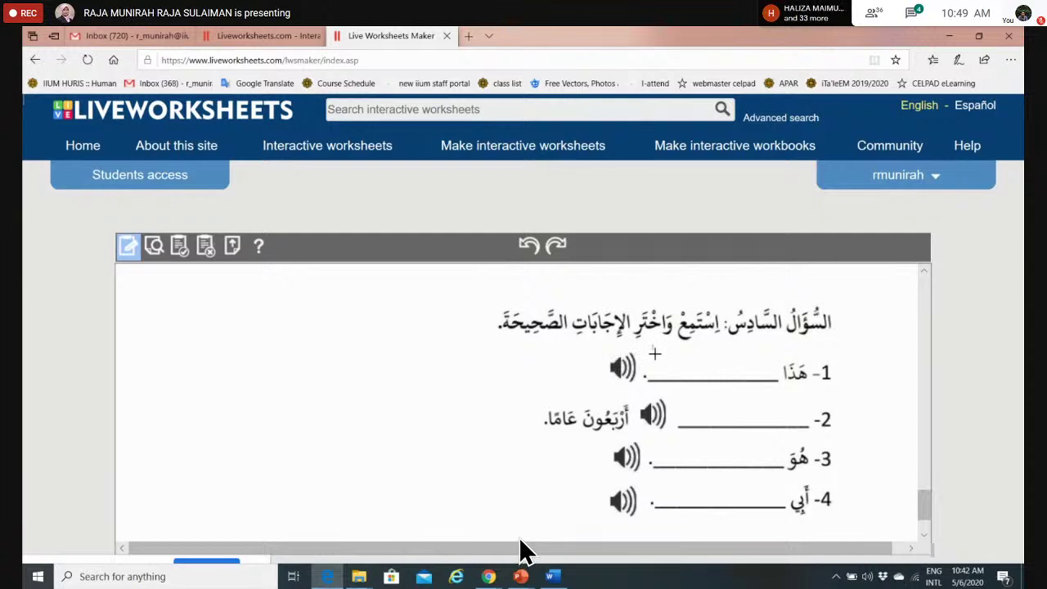
{"action": "mouse_move", "coordinate": [653, 347]}
{"action": "left_mouse_down"}
{"action": "mouse_move", "coordinate": [688, 376]}
{"action": "mouse_move", "coordinate": [774, 377]}
{"action": "left_mouse_up"}
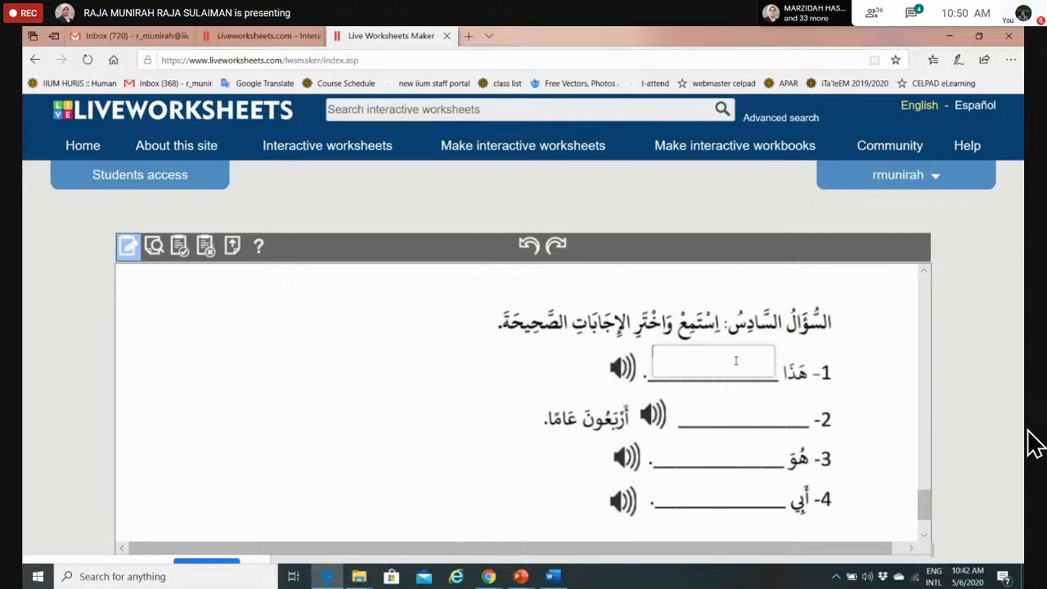
{"action": "type", "text": "choose:"}
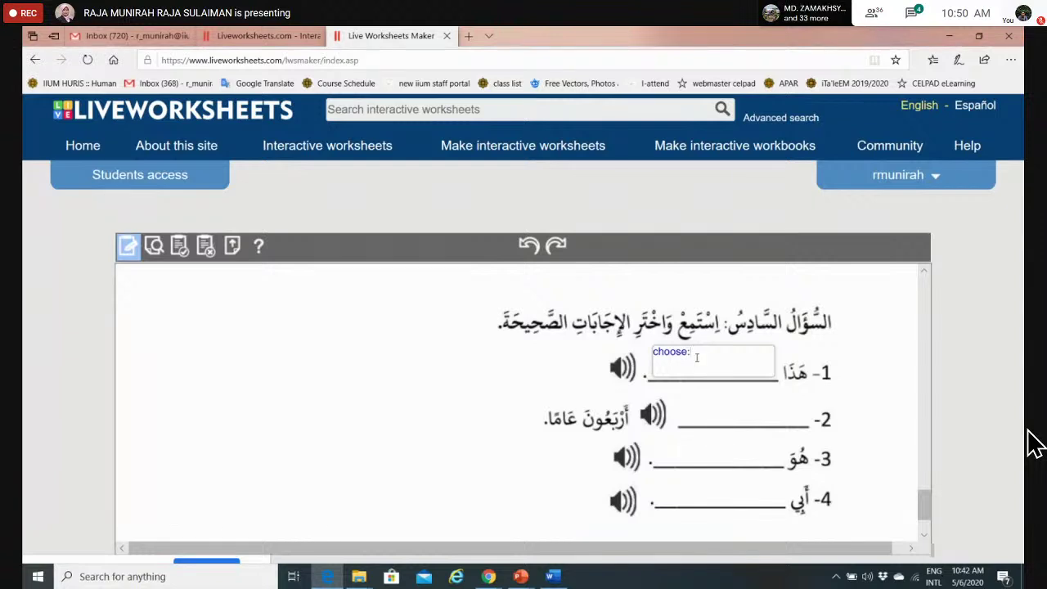
{"action": "left_click_drag", "start_coordinate": [696, 357], "coordinate": [653, 355]}
{"action": "left_click", "coordinate": [712, 354]}
{"action": "key", "text": "alt+shift"}
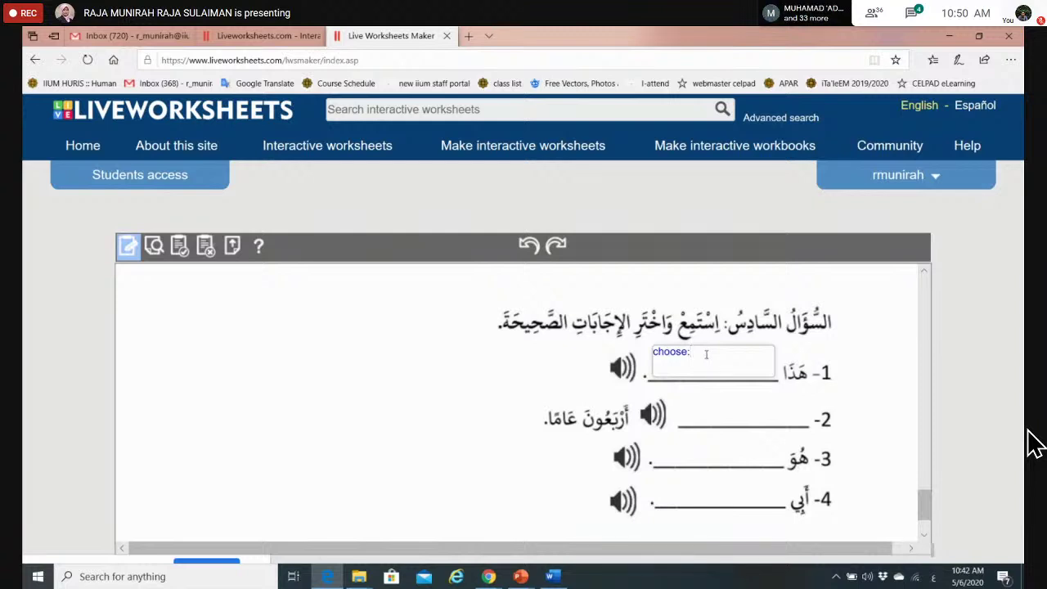
{"action": "type", "text": "َ"}
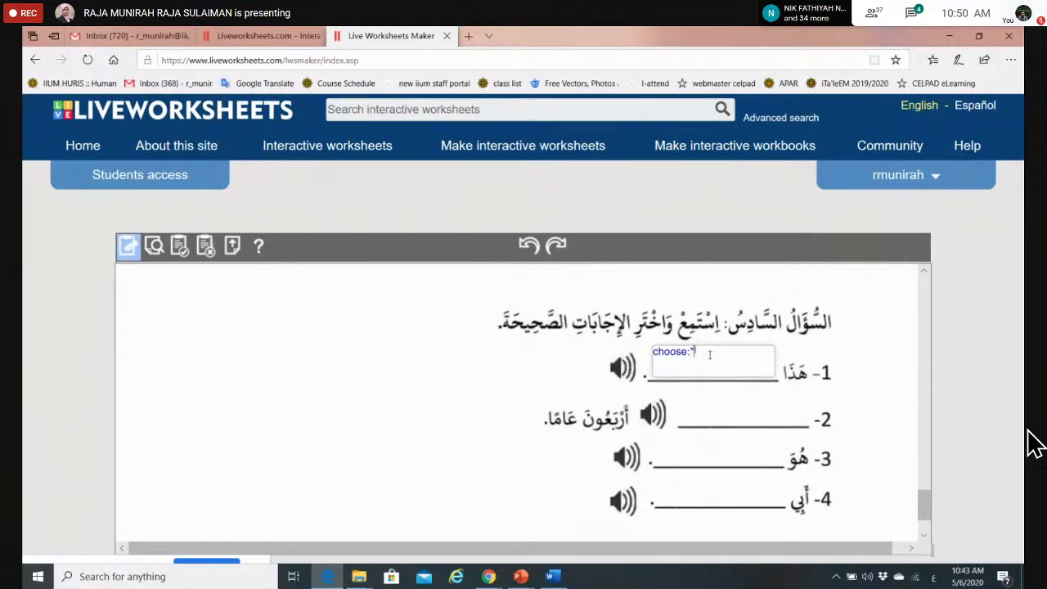
{"action": "type", "text": "ابي"}
{"action": "type", "text": "امي/اخي"}
Draw a box over the blank of item 2 in the sixth question and enter choose:عمرها/*عمره/همري.
{"action": "left_click_drag", "start_coordinate": [680, 393], "coordinate": [807, 427]}
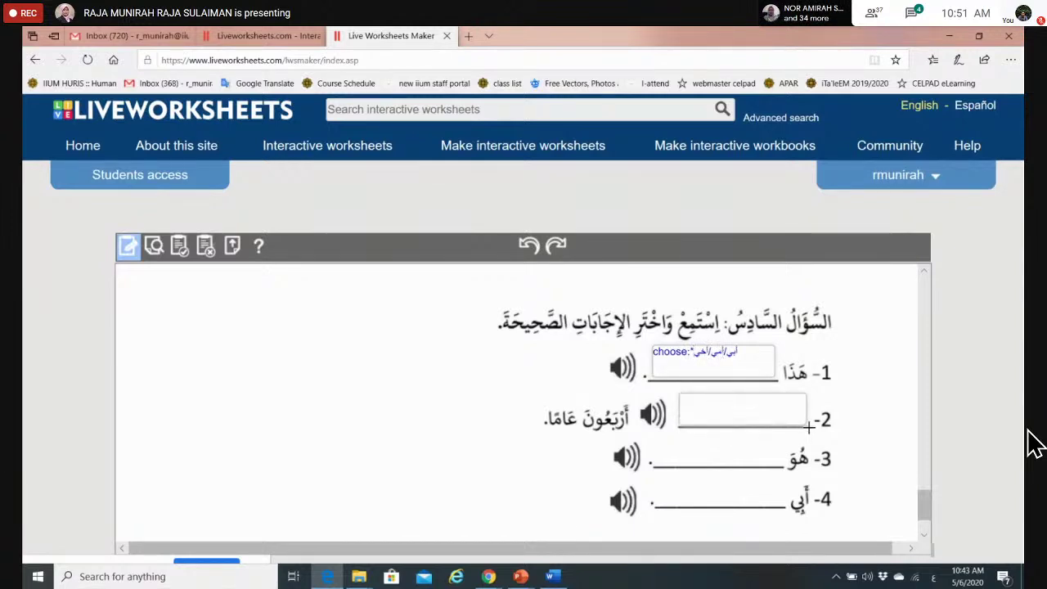
{"action": "left_click", "coordinate": [702, 411]}
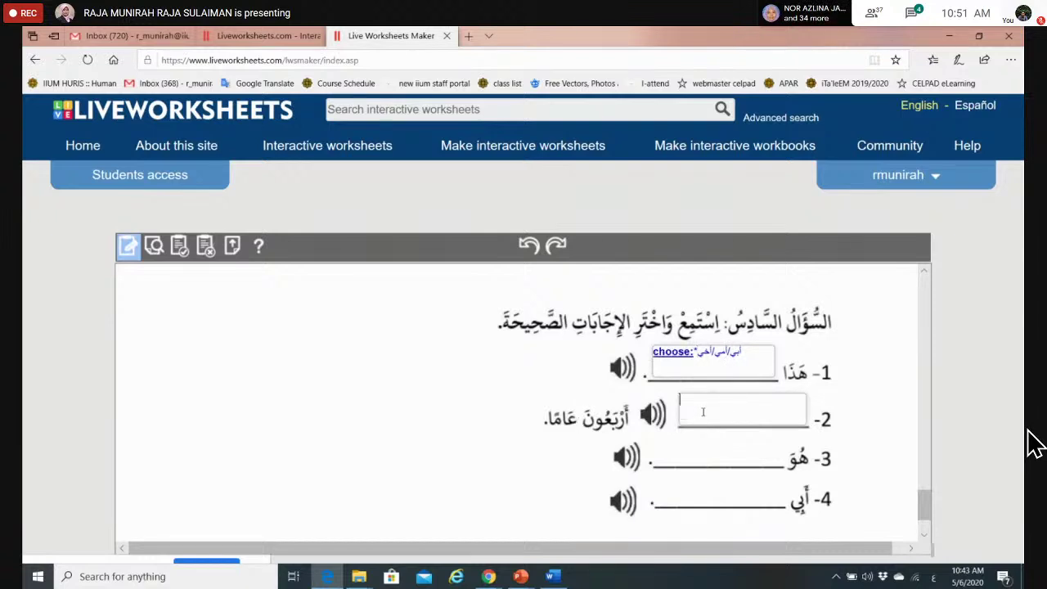
{"action": "type", "text": "ch"}
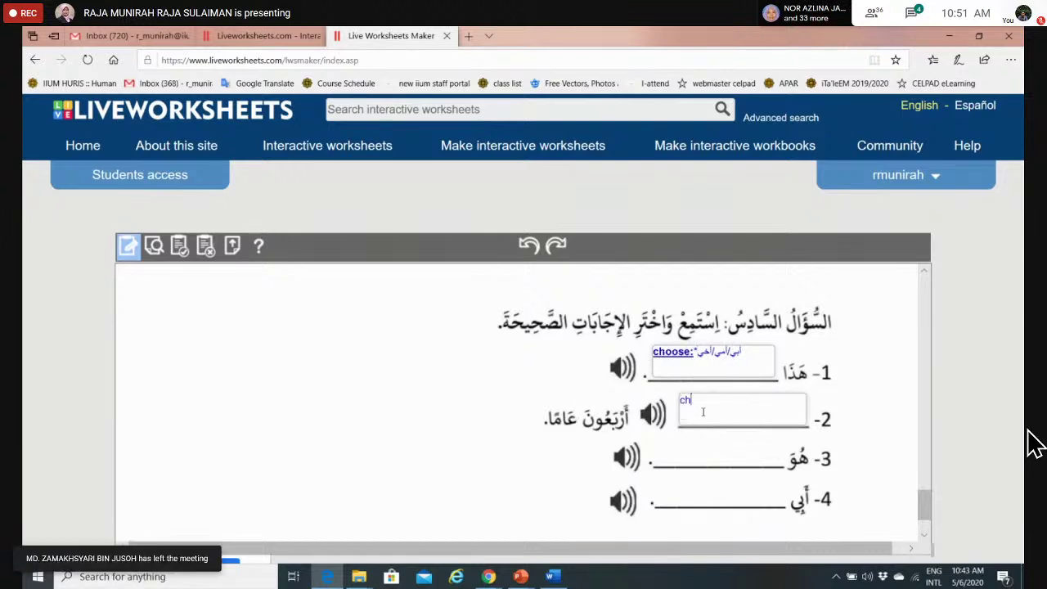
{"action": "type", "text": "oose:"}
{"action": "key", "text": "alt+shift"}
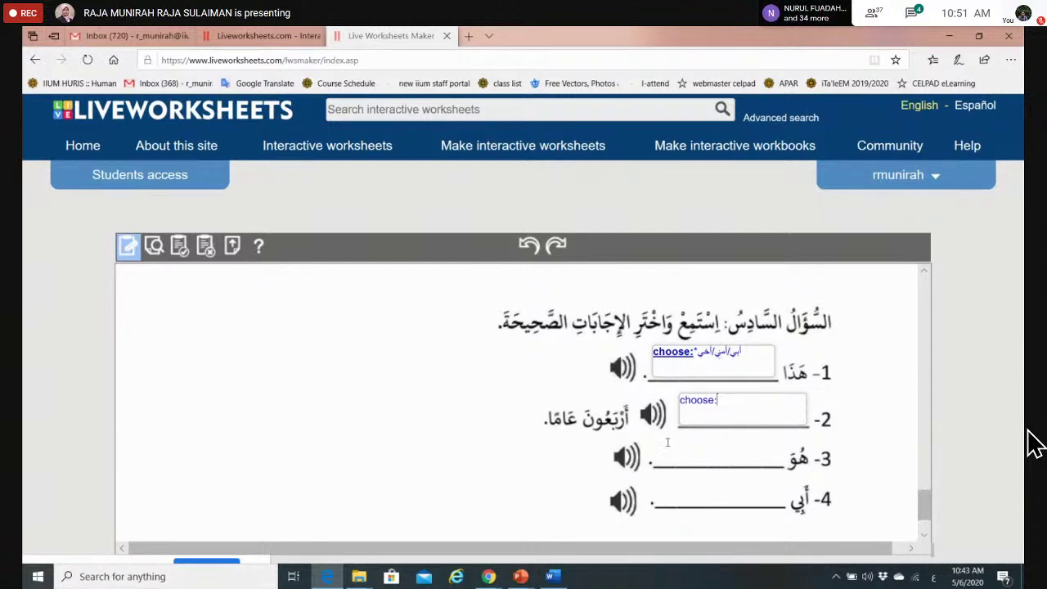
{"action": "type", "text": "ع"}
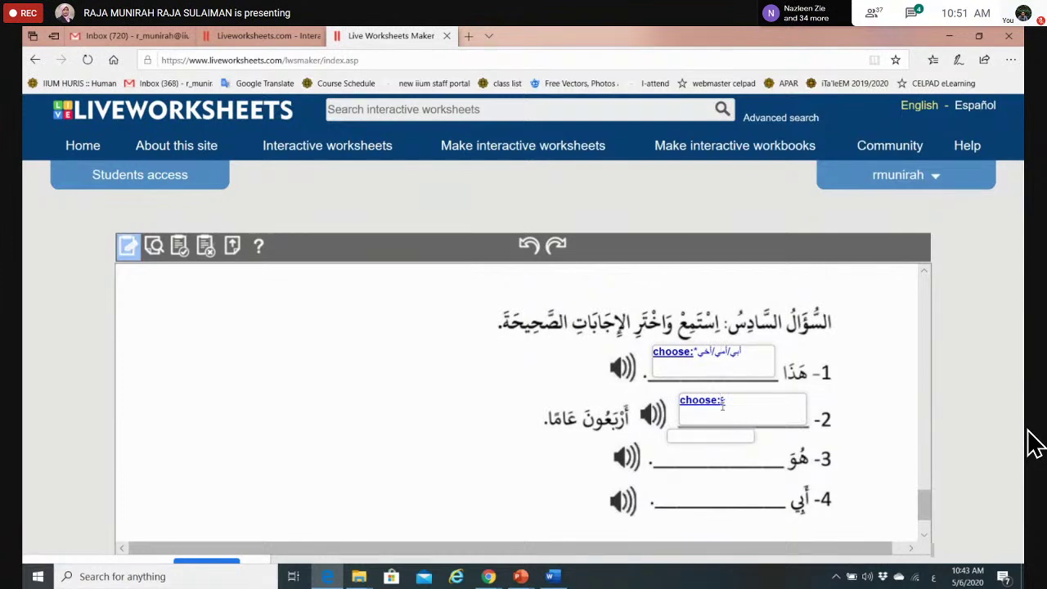
{"action": "type", "text": "مر/ه"}
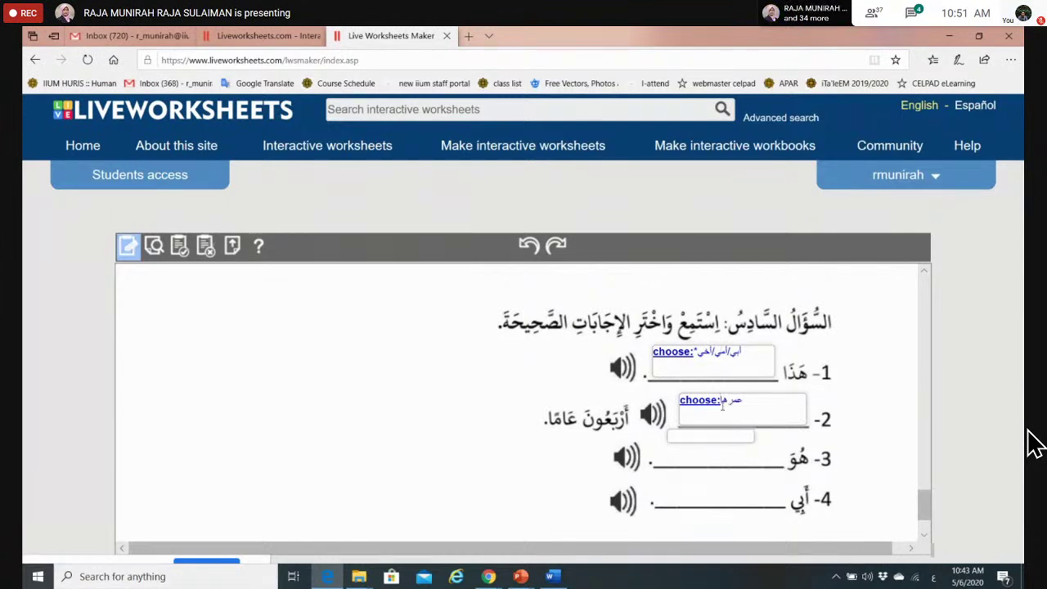
{"action": "type", "text": "/*عمره/همري"}
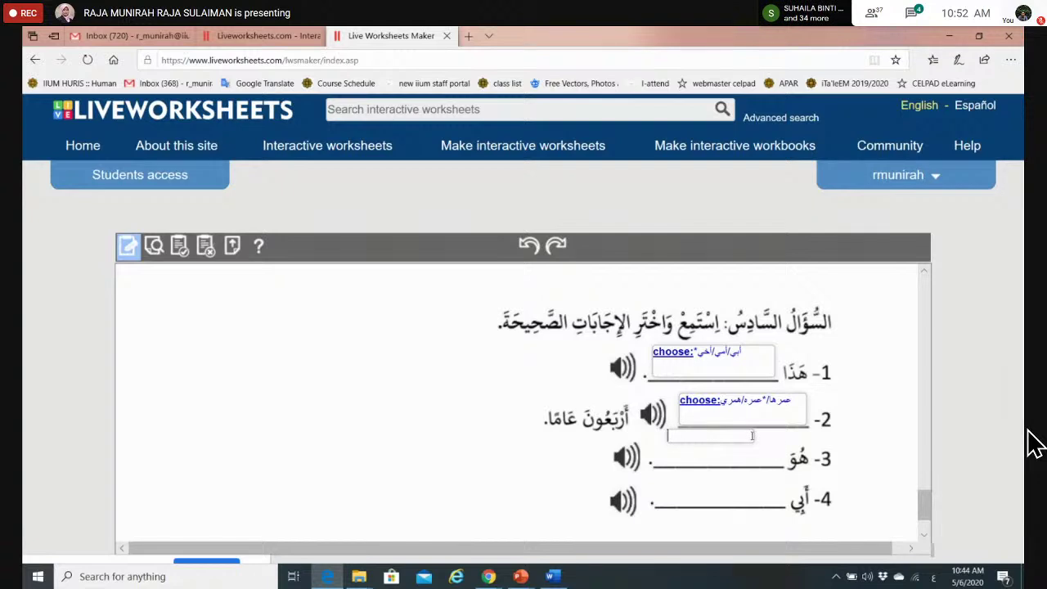
Clear join:1 from the box at item 3 of the sixth question, and delete the stray box overlapping it.
{"action": "left_click_drag", "start_coordinate": [754, 435], "coordinate": [708, 460]}
{"action": "left_click", "coordinate": [708, 440]}
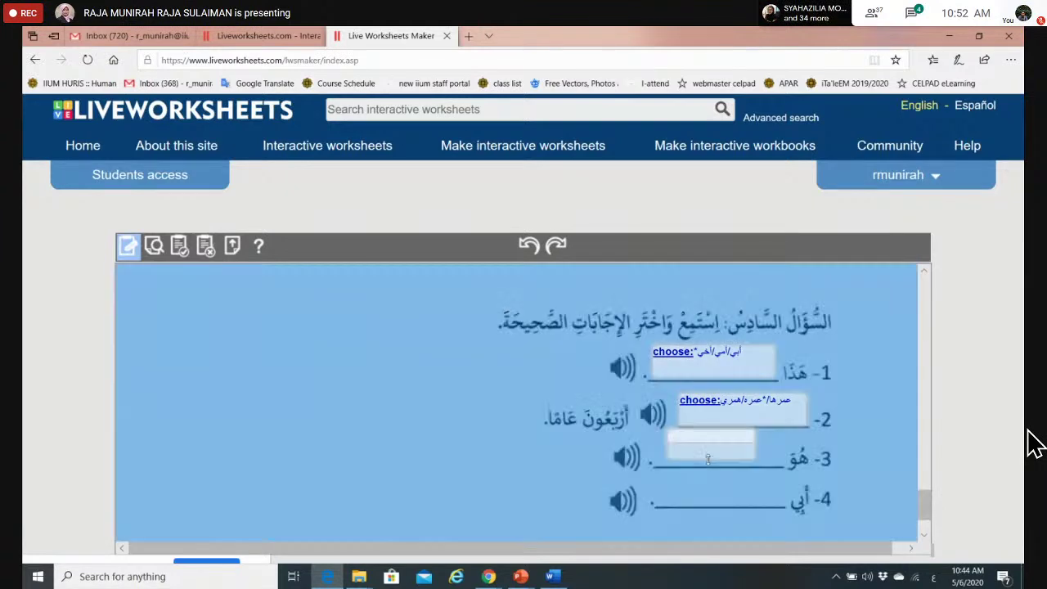
{"action": "left_click", "coordinate": [708, 460]}
{"action": "left_click", "coordinate": [708, 461]}
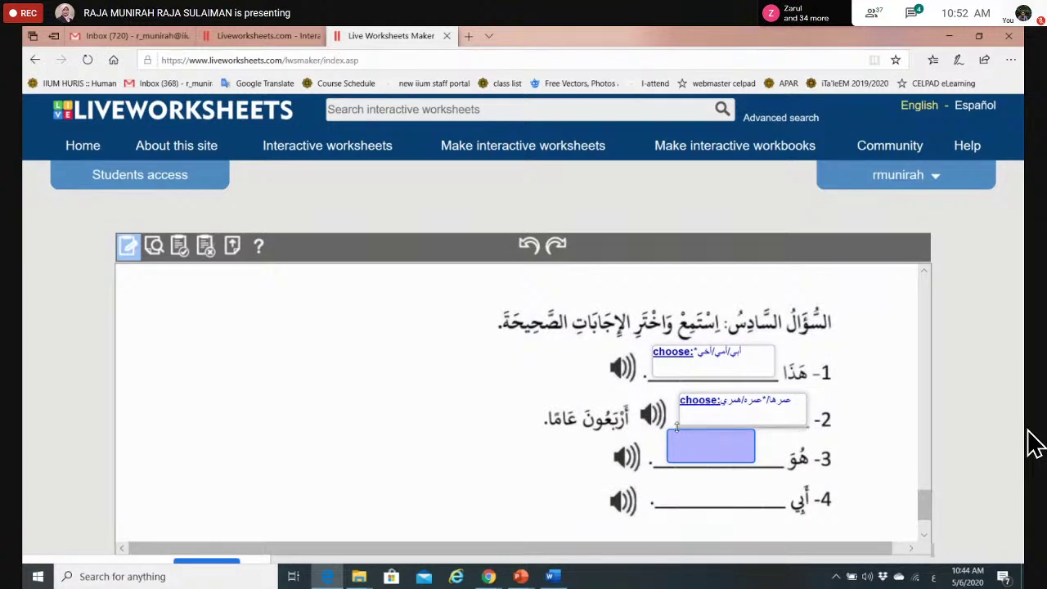
{"action": "left_click_drag", "start_coordinate": [677, 426], "coordinate": [726, 456]}
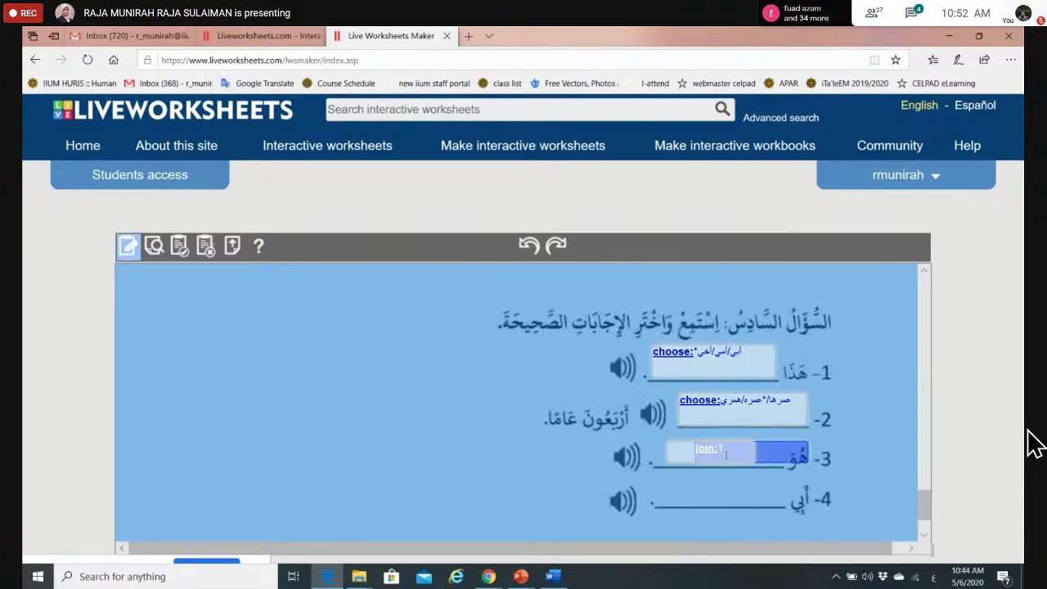
{"action": "left_click", "coordinate": [726, 455]}
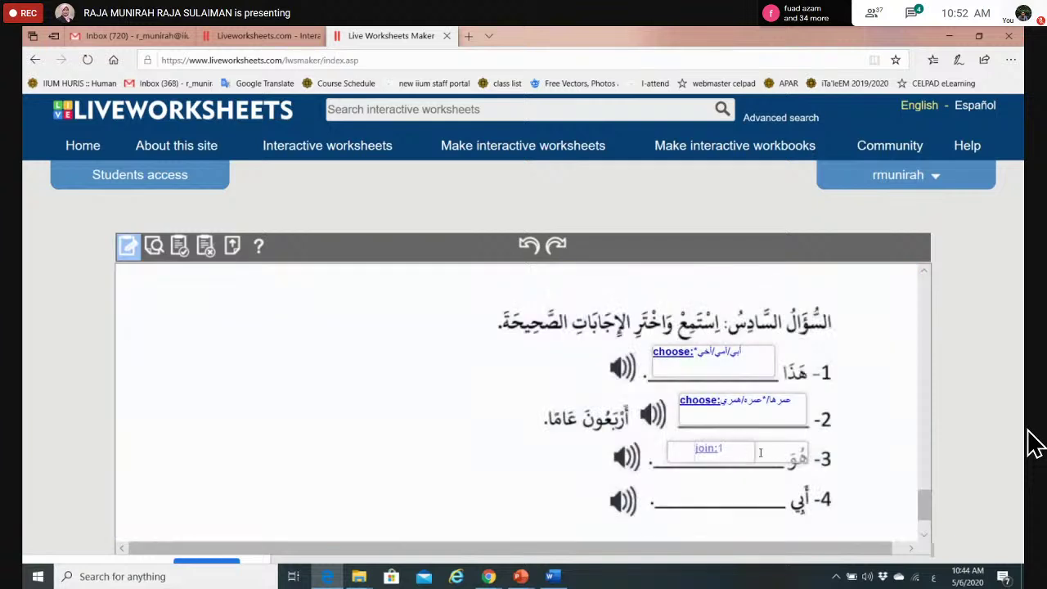
{"action": "left_click_drag", "start_coordinate": [743, 453], "coordinate": [677, 455]}
{"action": "key", "text": "BackSpace"}
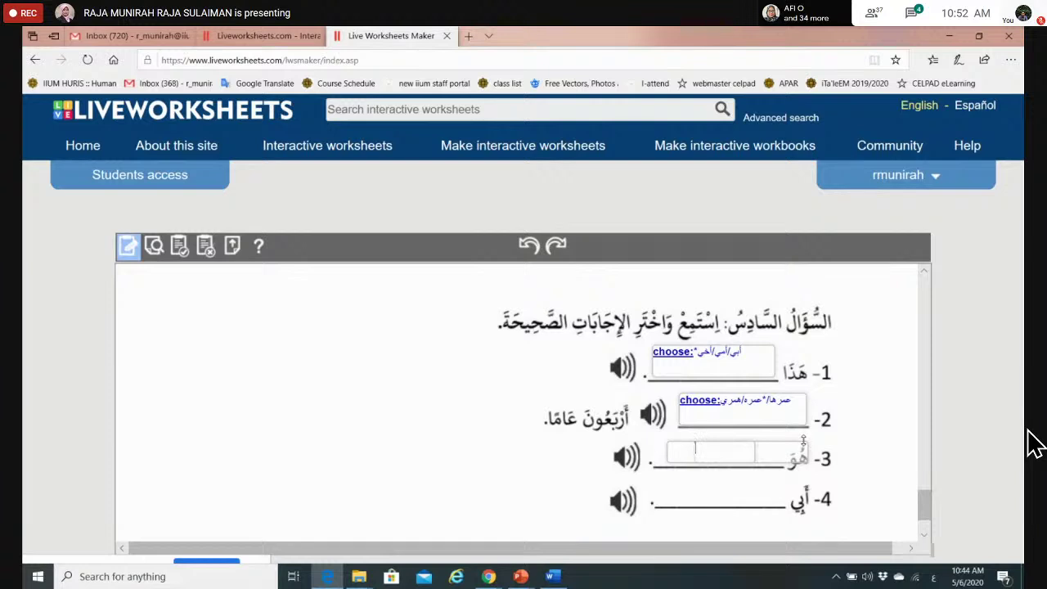
{"action": "double_click", "coordinate": [803, 439]}
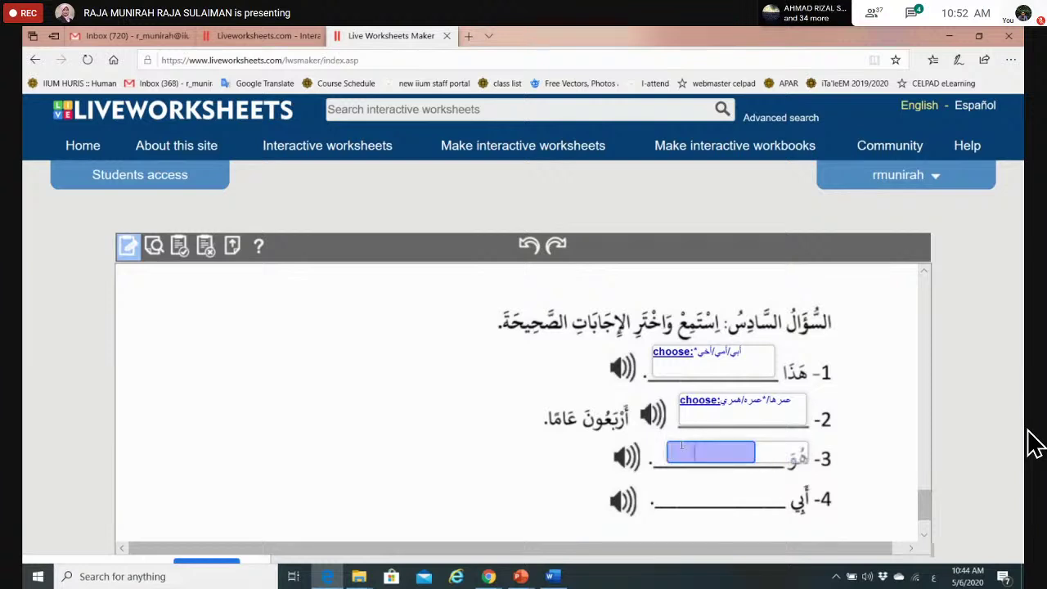
{"action": "left_click", "coordinate": [682, 442]}
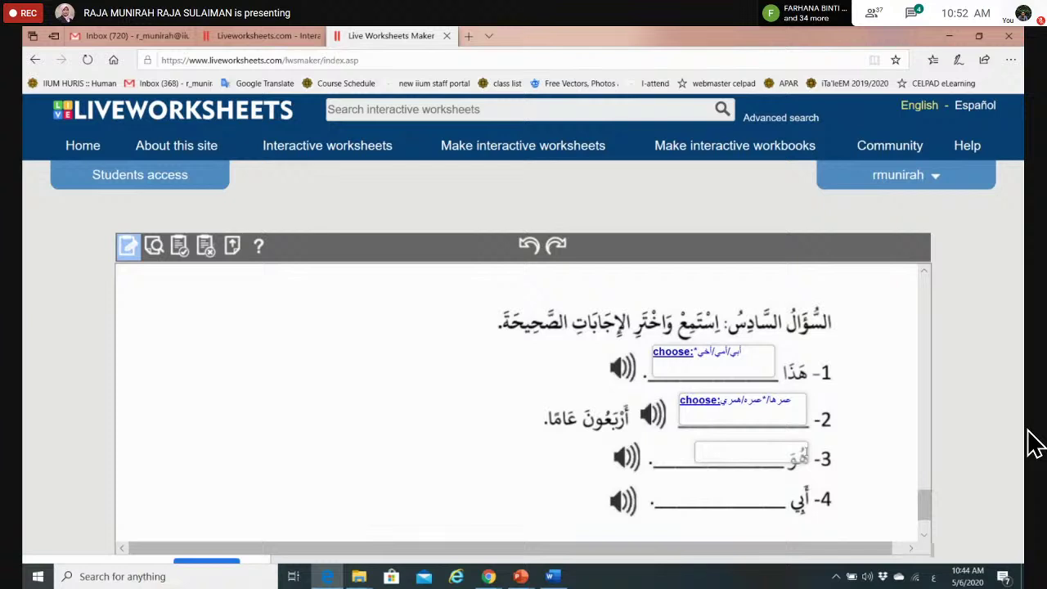
Resize the remaining box to fit the blank of item 3, and enter choose: in it.
{"action": "left_click_drag", "start_coordinate": [807, 451], "coordinate": [771, 451]}
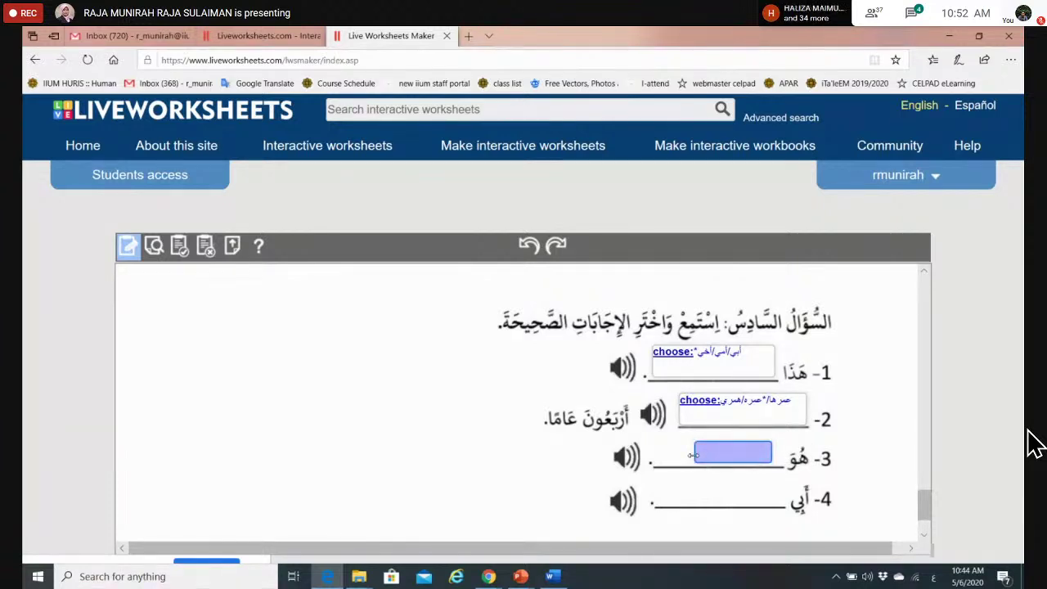
{"action": "left_click_drag", "start_coordinate": [693, 456], "coordinate": [670, 458]}
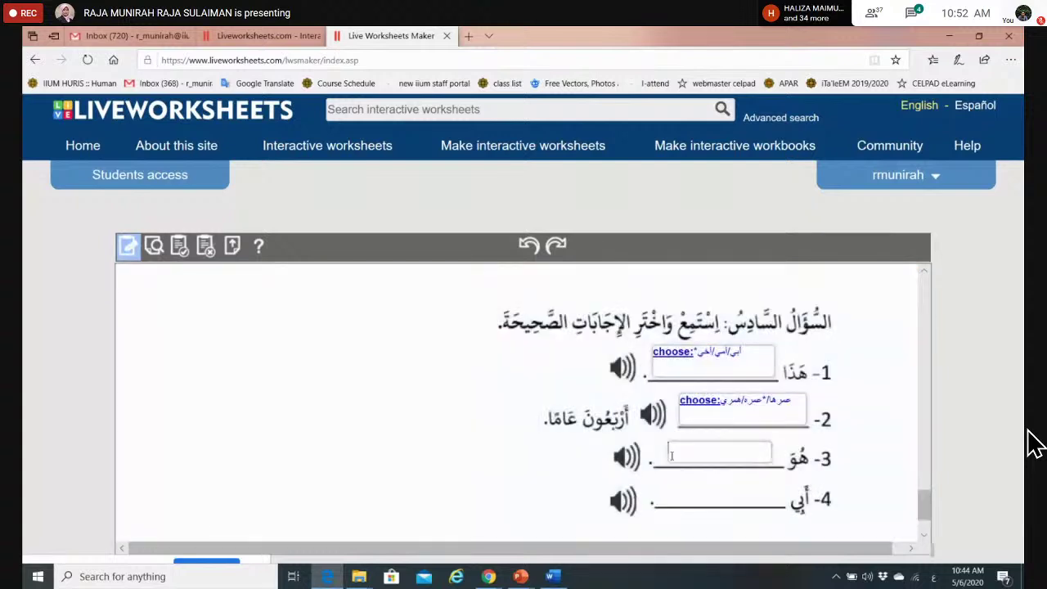
{"action": "left_click", "coordinate": [687, 448]}
{"action": "key", "text": "alt+shift"}
{"action": "type", "text": "choos"}
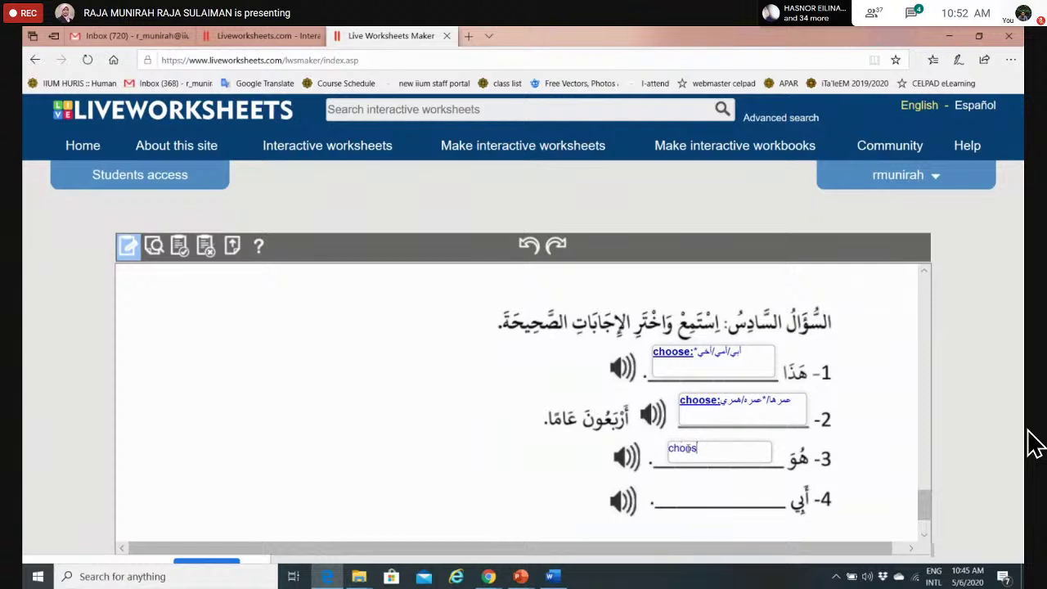
{"action": "type", "text": "e:"}
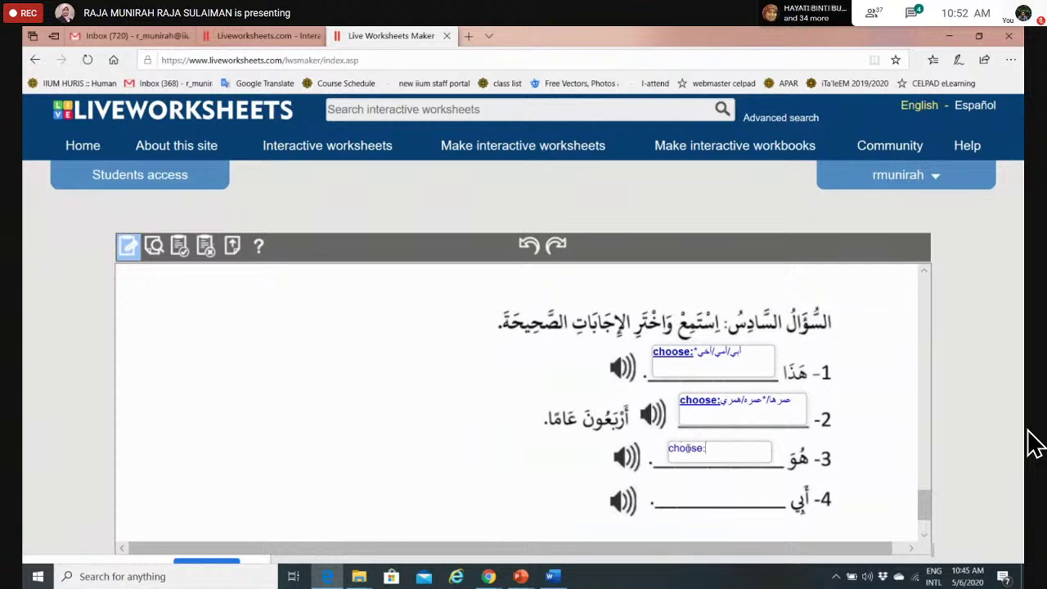
Correct the last option of item 2 in the sixth question to عمري and complete item 3's code as choose:*ماليزي/تالاندي.
{"action": "key", "text": "alt+shift"}
{"action": "left_click", "coordinate": [770, 414]}
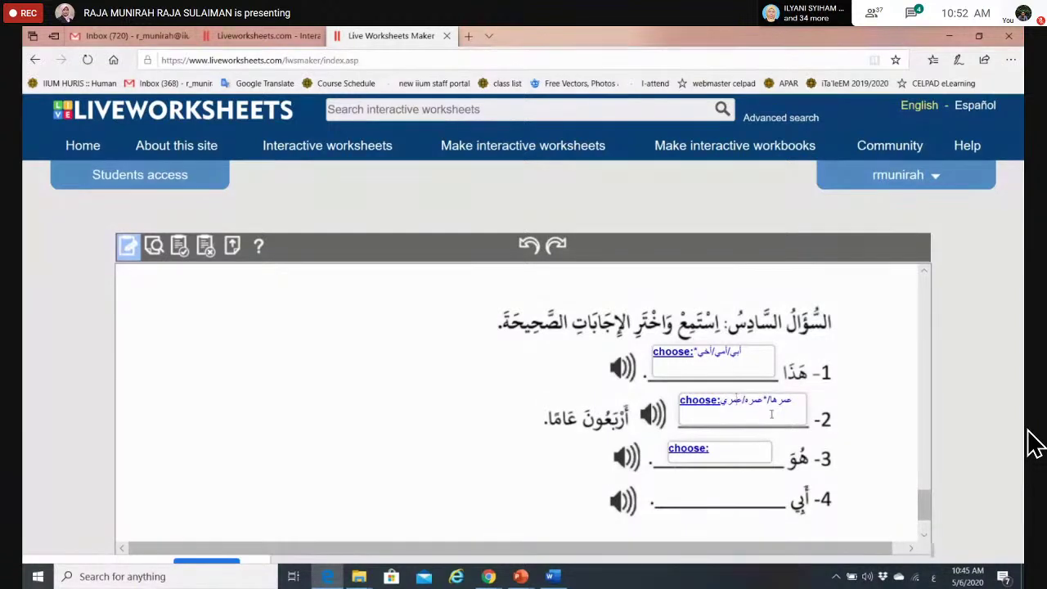
{"action": "left_click", "coordinate": [713, 449]}
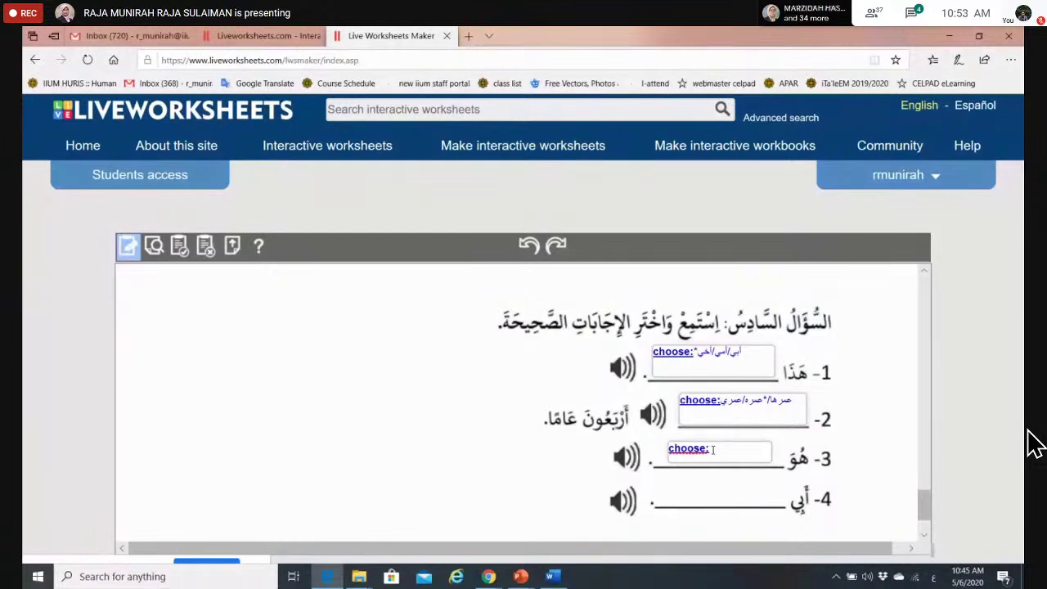
{"action": "type", "text": "*ماليزي"}
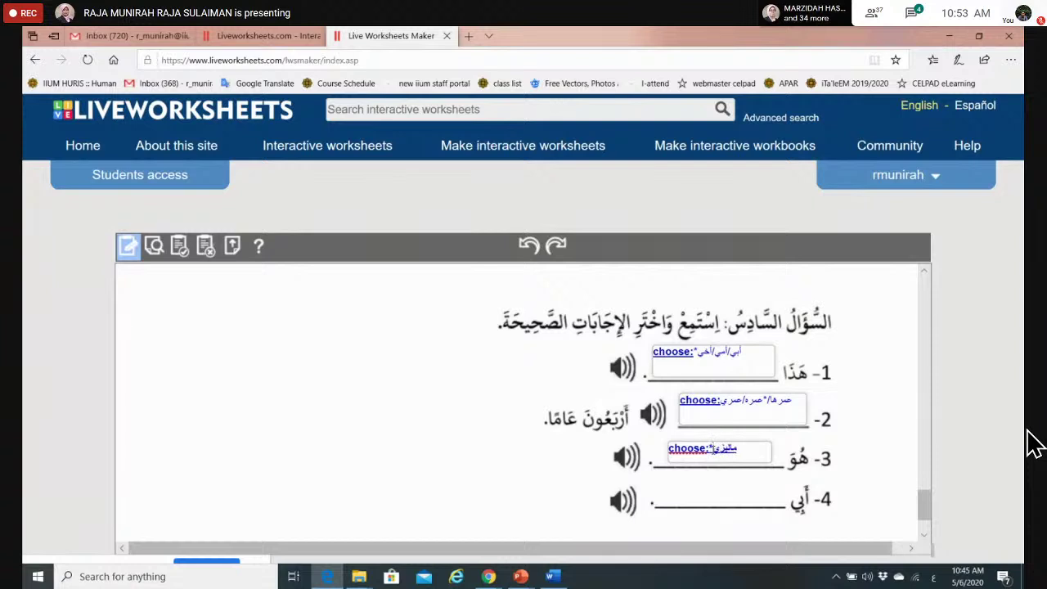
{"action": "type", "text": "/تا"}
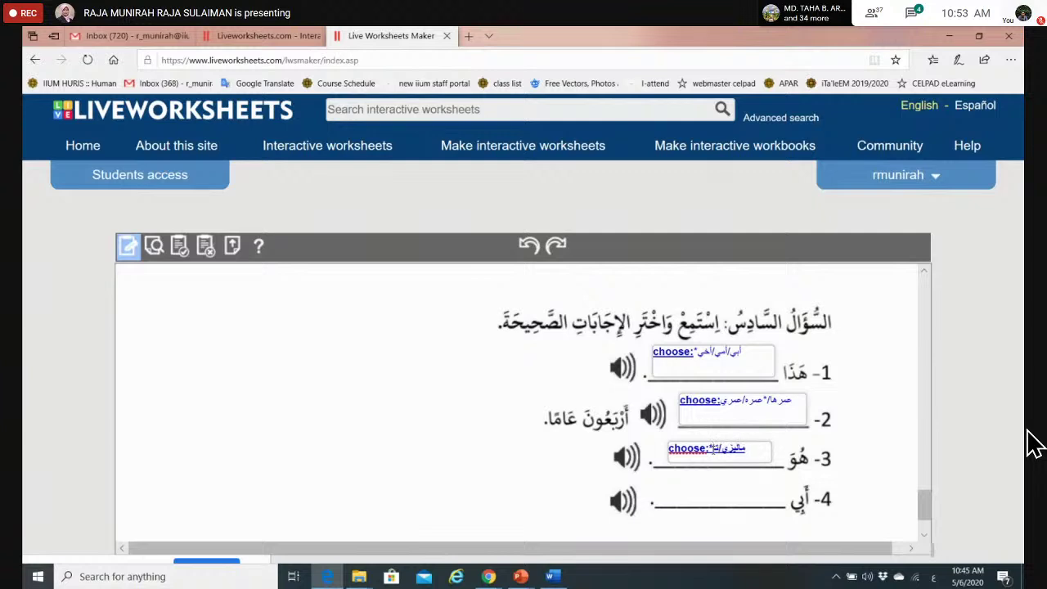
{"action": "type", "text": "يلاندي"}
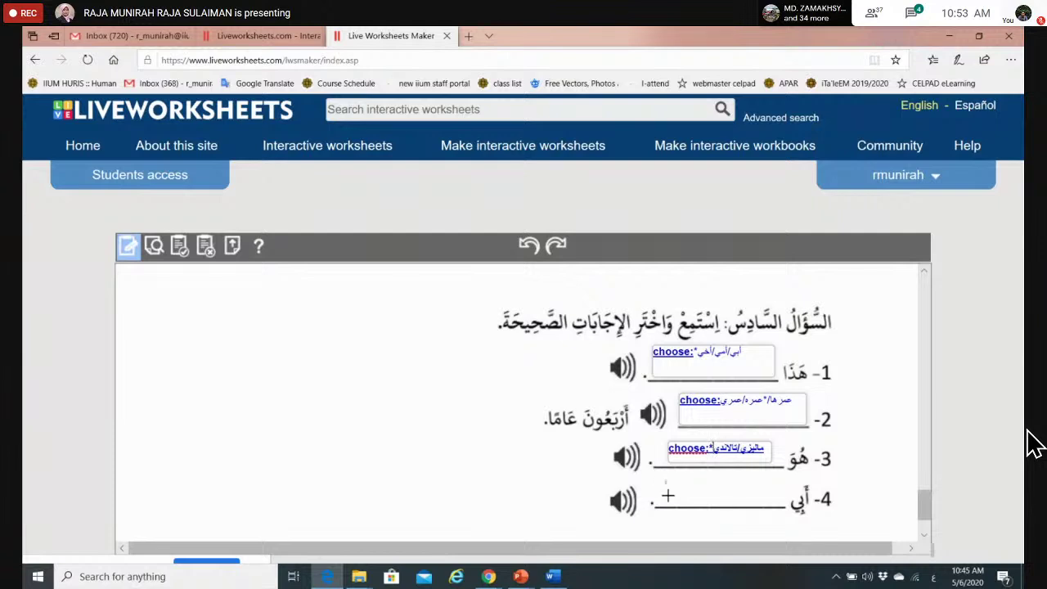
Draw a box over the blank of item 4 in the sixth question and enter choose:مدرس/*معلم/طبيب.
{"action": "left_click_drag", "start_coordinate": [666, 481], "coordinate": [778, 503]}
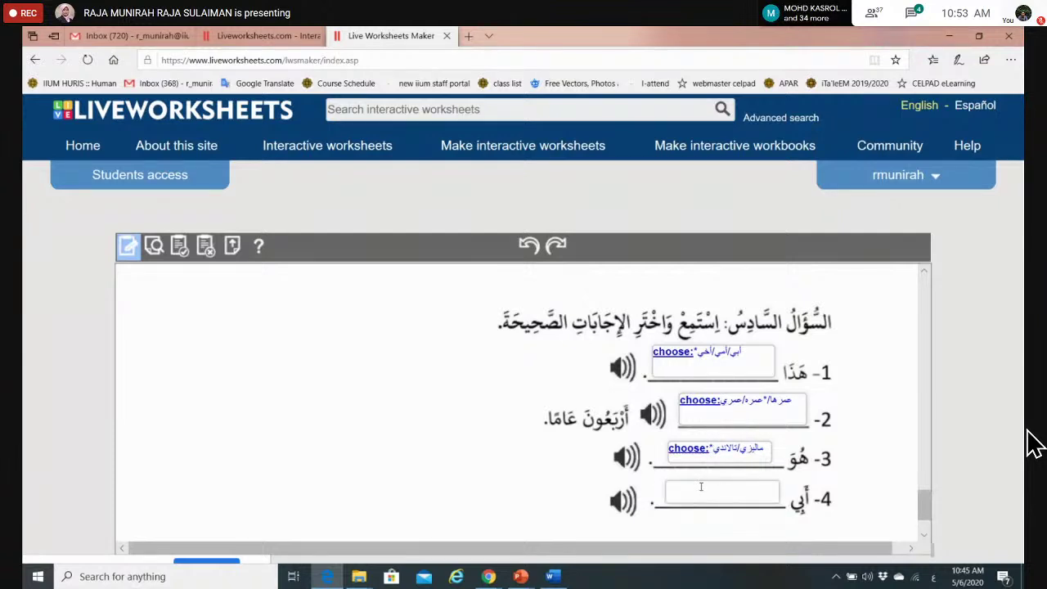
{"action": "key", "text": "alt+shift"}
{"action": "type", "text": "choose:"}
{"action": "key", "text": "alt+shift"}
{"action": "type", "text": "رس/"}
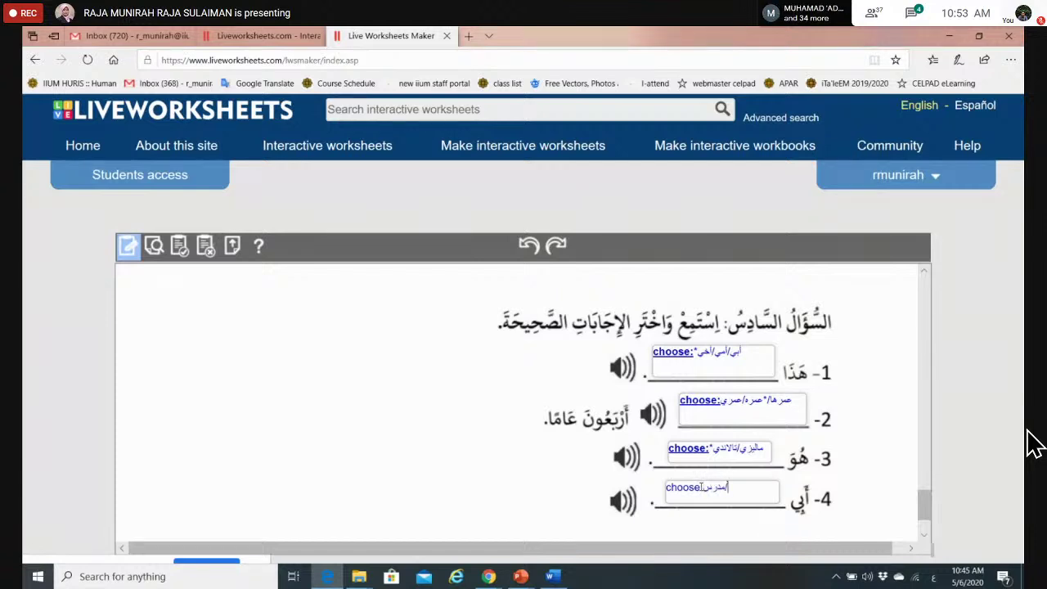
{"action": "type", "text": "*معلم"}
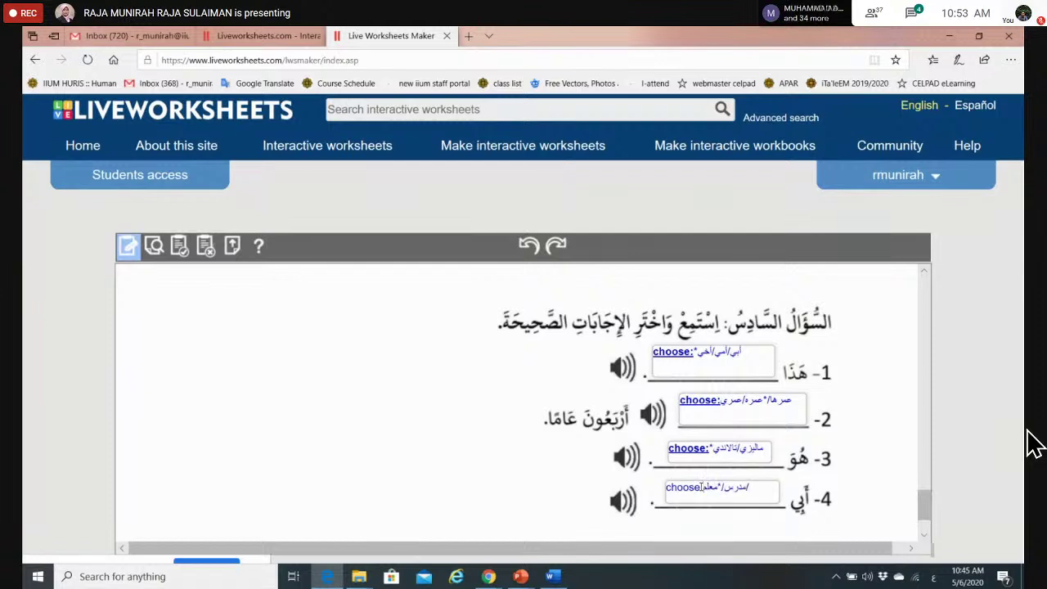
{"action": "type", "text": "/طبيب"}
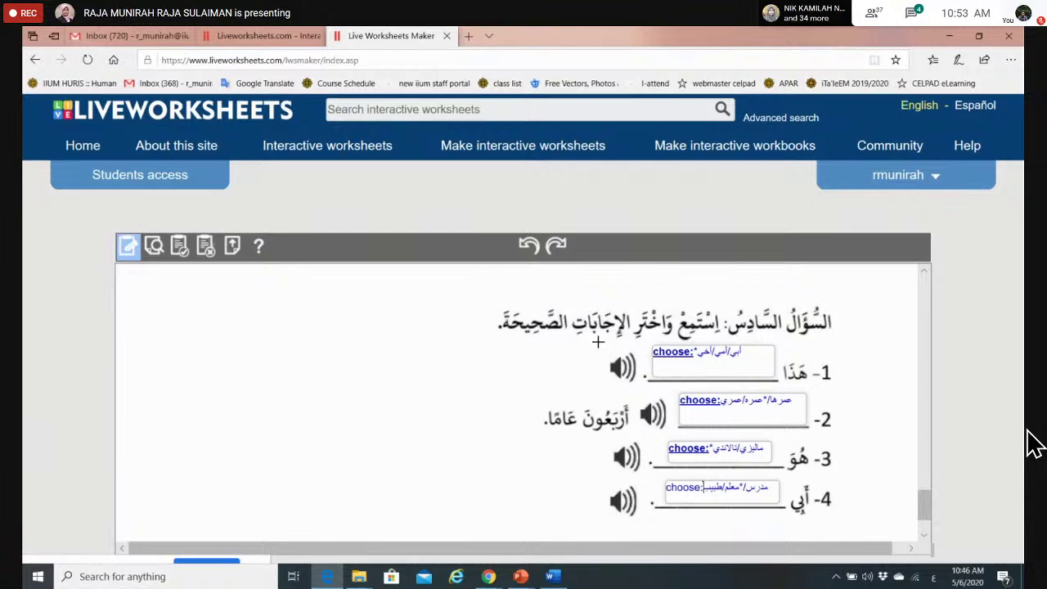
Draw a box over the speaker icon of item 1 in the sixth question and enter listen: in it.
{"action": "left_click_drag", "start_coordinate": [599, 343], "coordinate": [644, 390]}
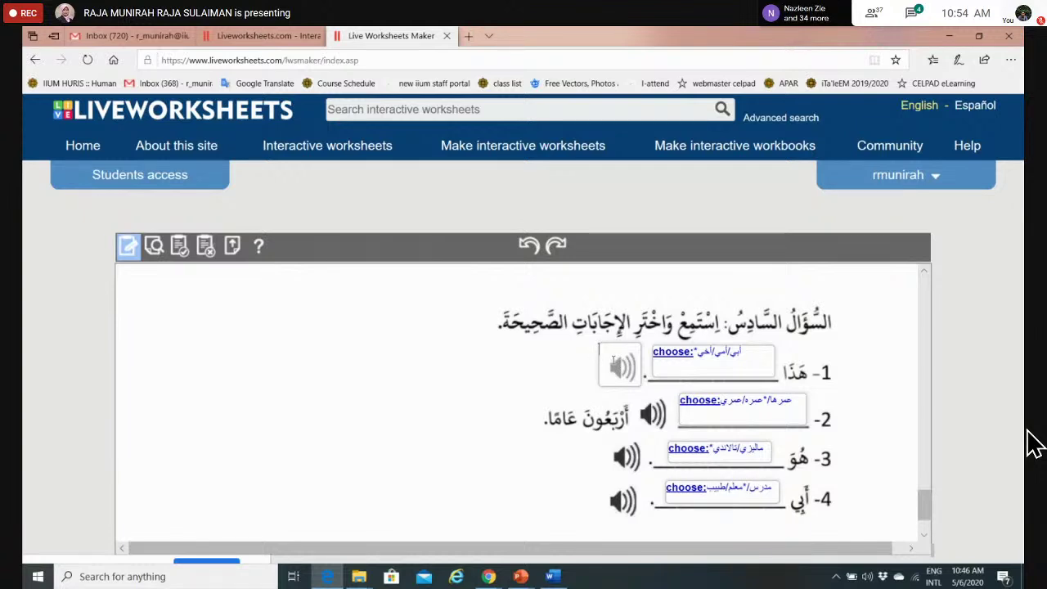
{"action": "type", "text": "listen:"}
{"action": "left_click_drag", "start_coordinate": [628, 350], "coordinate": [596, 349]}
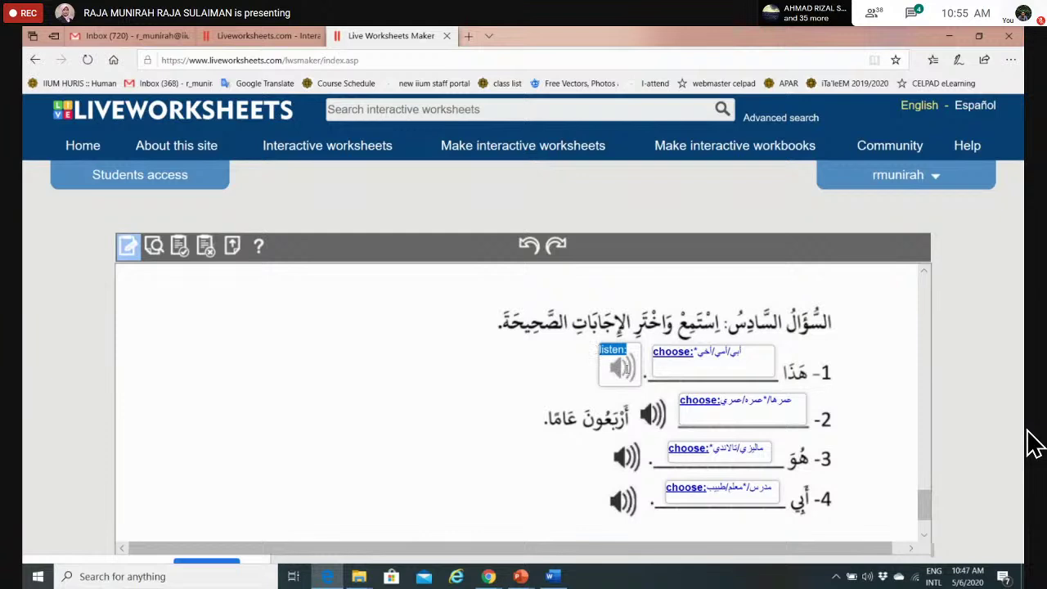
Switch to the liveworksheets presentation in PowerPoint, review the third slide's Add MP3 Files instructions, and return to the worksheet in Edge.
{"action": "mouse_move", "coordinate": [488, 576]}
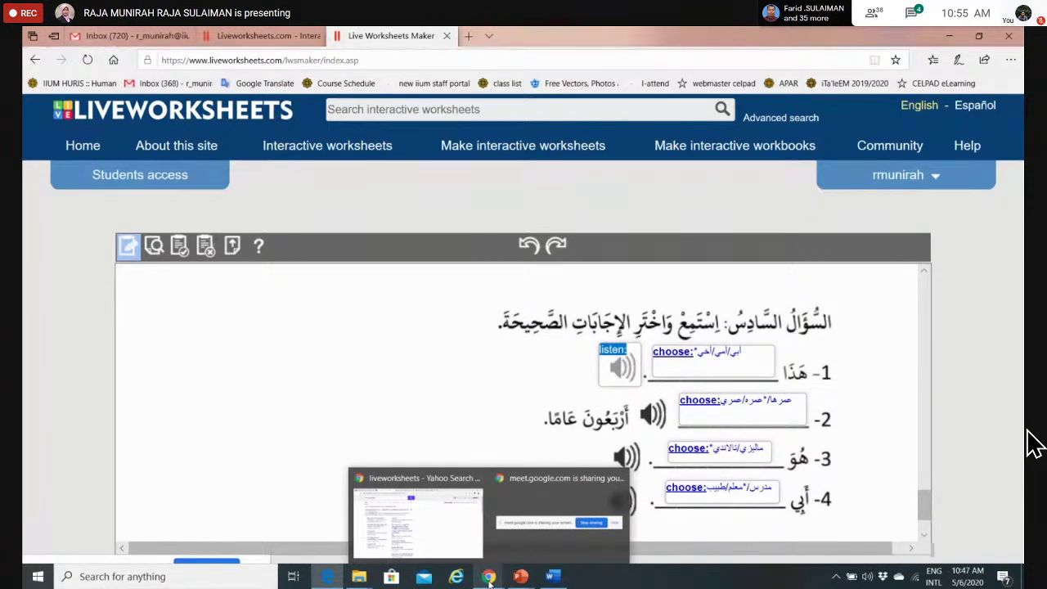
{"action": "mouse_move", "coordinate": [520, 577]}
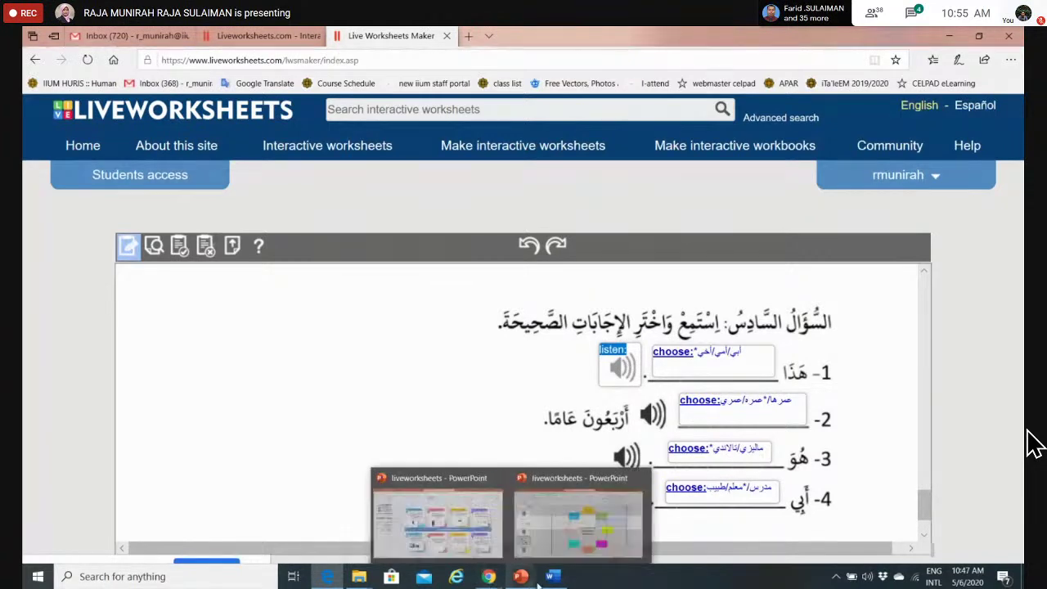
{"action": "left_click", "coordinate": [484, 534]}
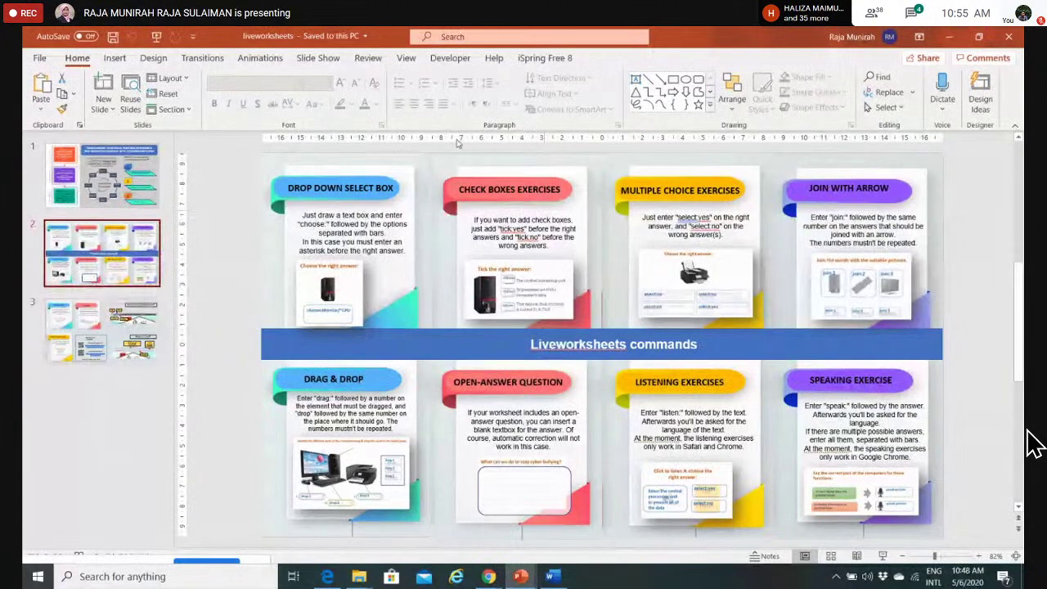
{"action": "left_click", "coordinate": [77, 325]}
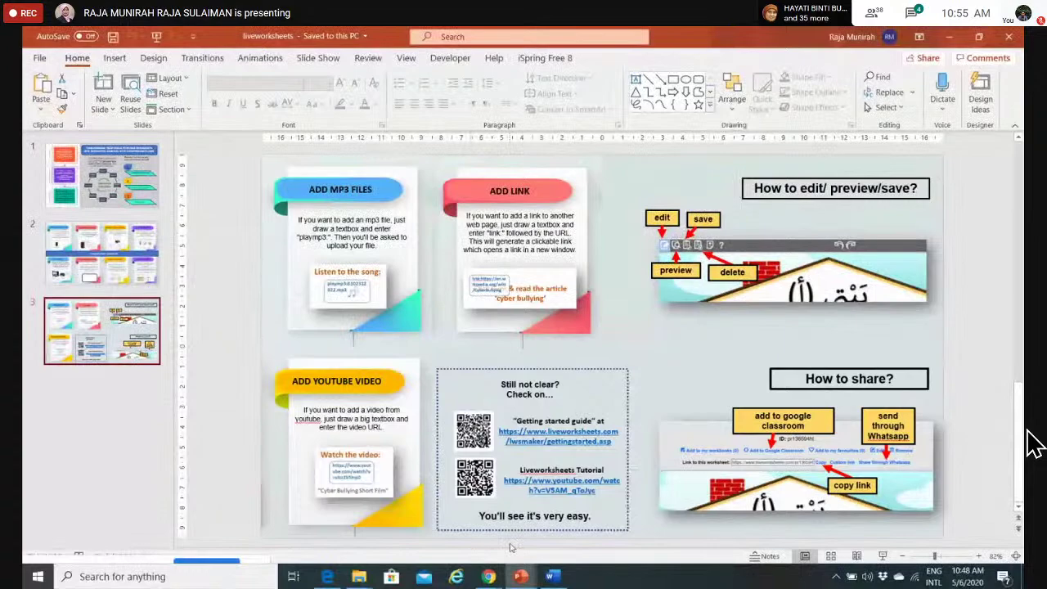
{"action": "mouse_move", "coordinate": [554, 576]}
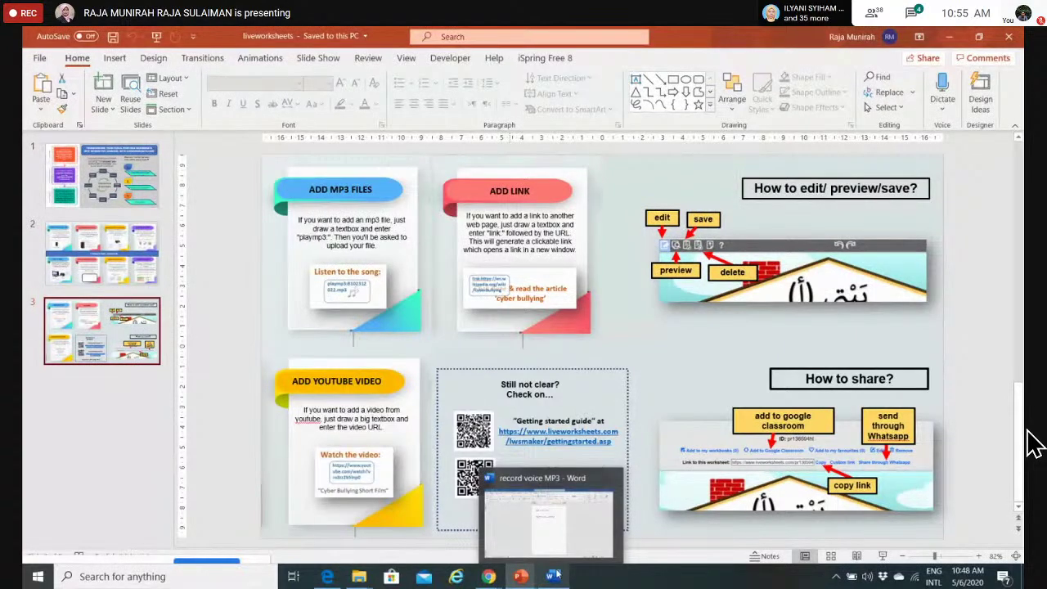
{"action": "mouse_move", "coordinate": [553, 531]}
{"action": "mouse_move", "coordinate": [328, 576]}
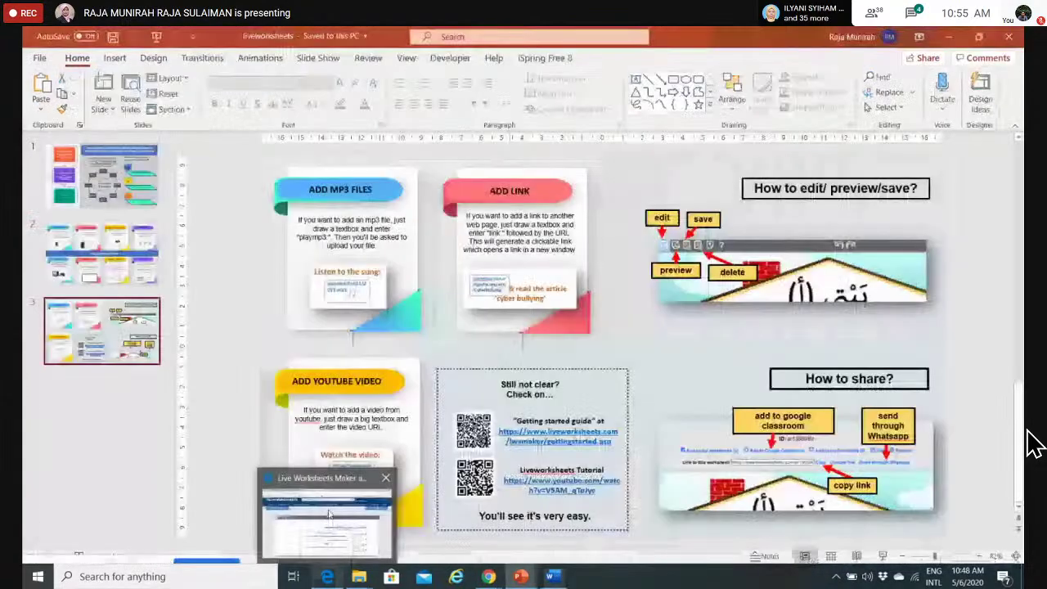
{"action": "left_click", "coordinate": [328, 514]}
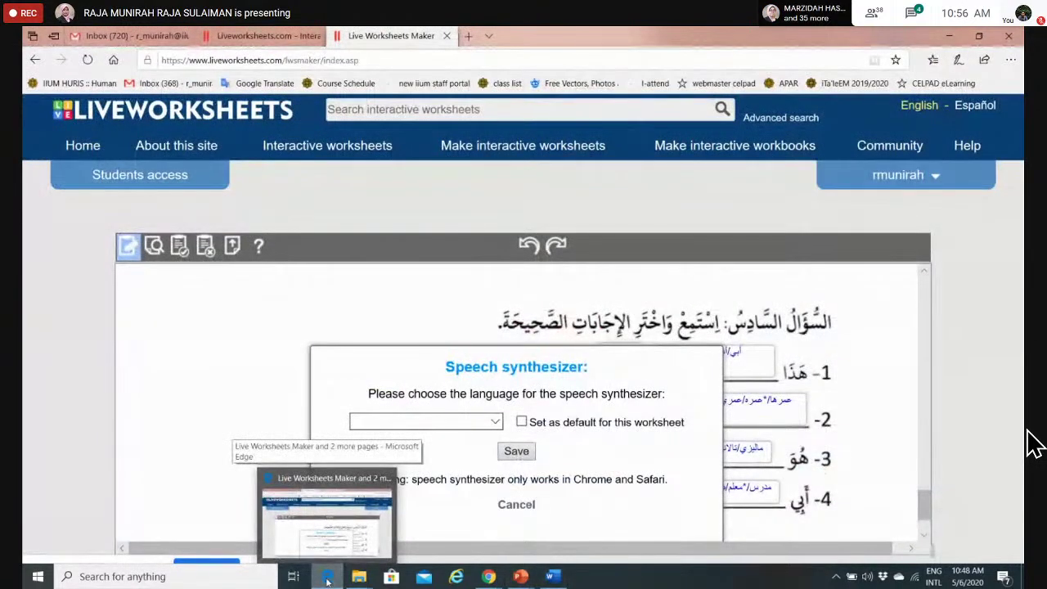
Dismiss the speech synthesizer dialog and enter playmp3 in the box over item 1's speaker icon.
{"action": "left_click", "coordinate": [517, 504]}
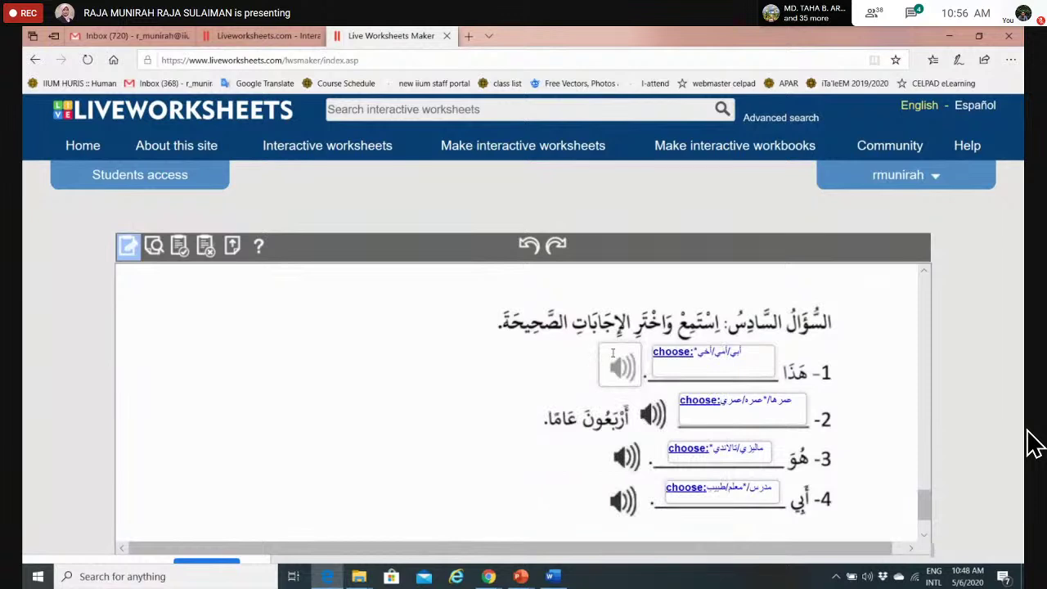
{"action": "type", "text": "playmp3"}
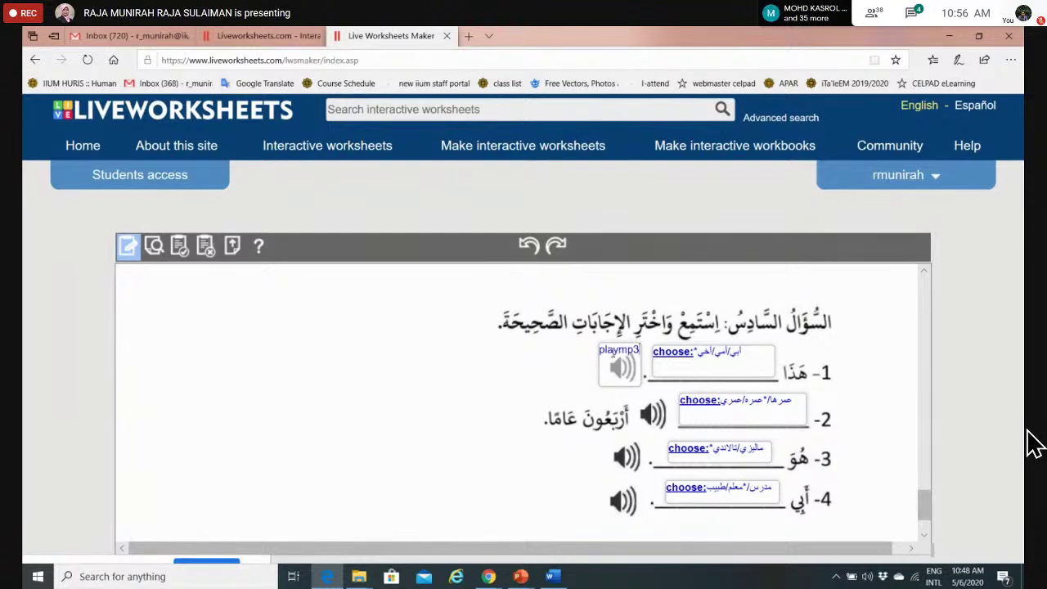
{"action": "left_click", "coordinate": [613, 356]}
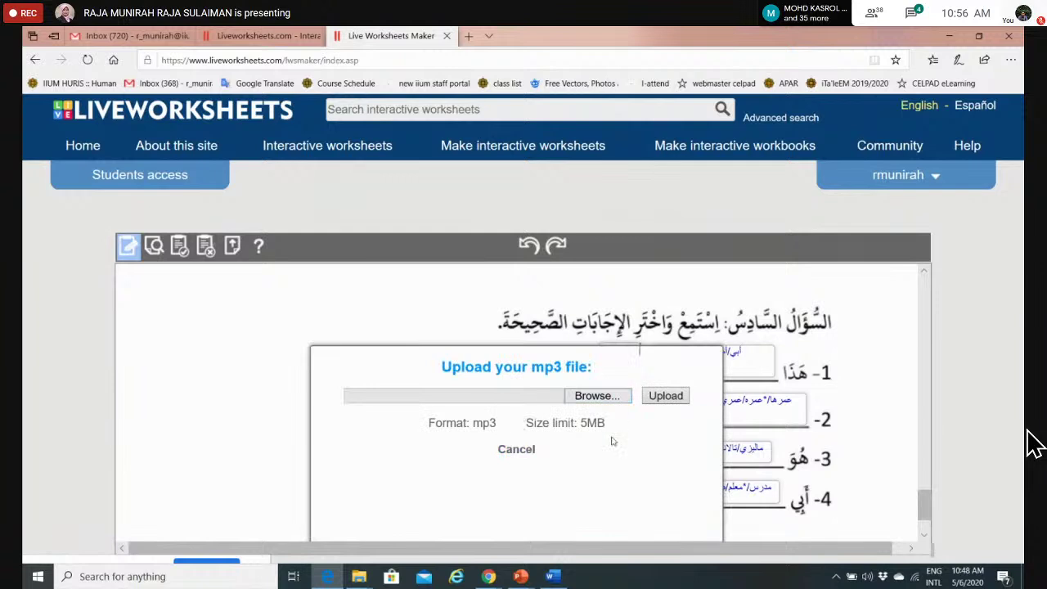
Upload the abi recording from the Desktop's online material > voice recording for liveworksheet usrah folder for item 1's speaker box.
{"action": "left_click", "coordinate": [605, 396]}
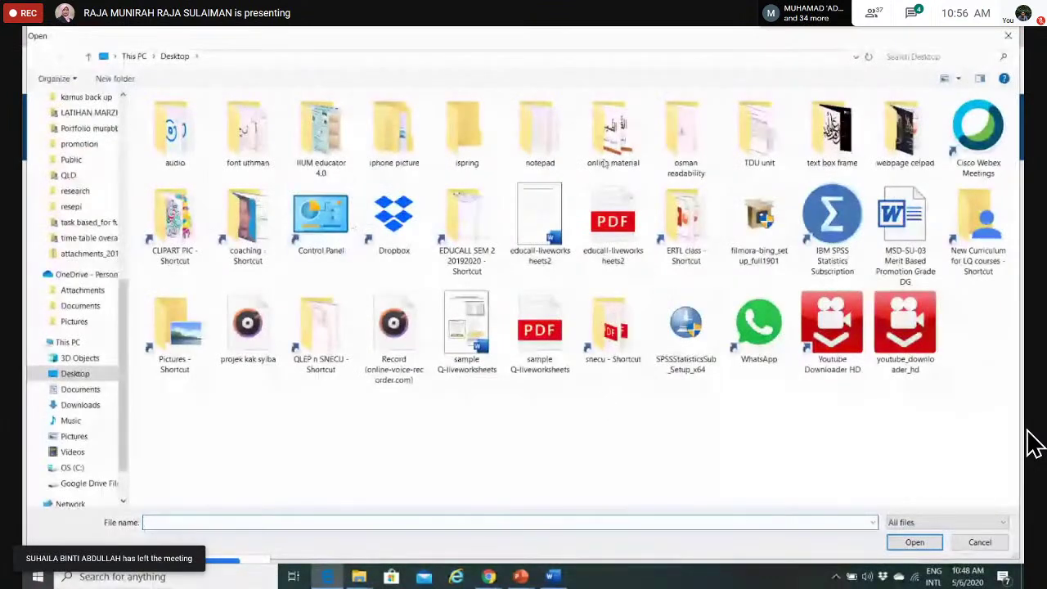
{"action": "double_click", "coordinate": [614, 135]}
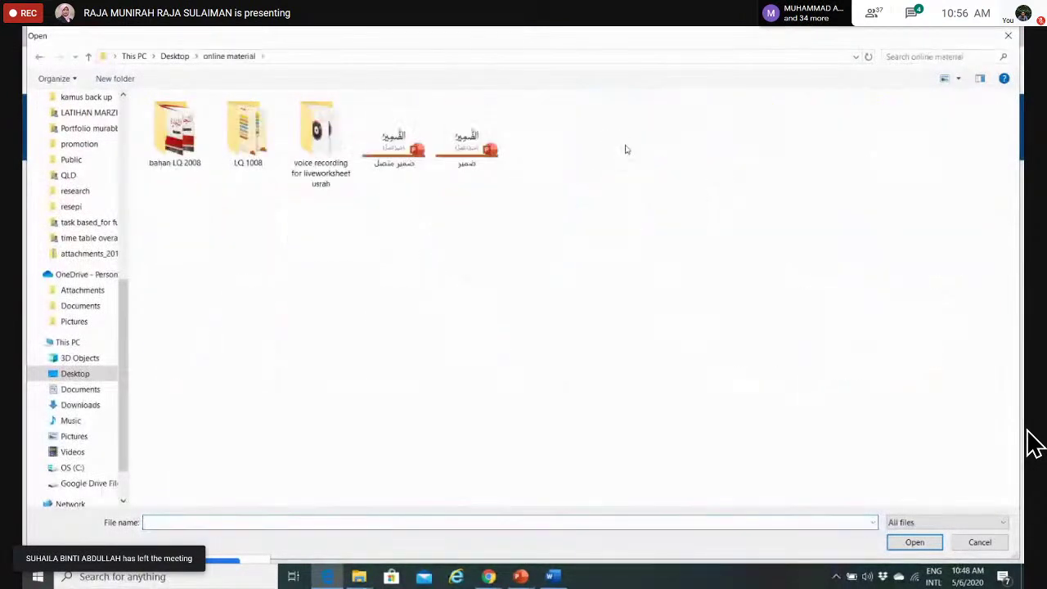
{"action": "double_click", "coordinate": [308, 147]}
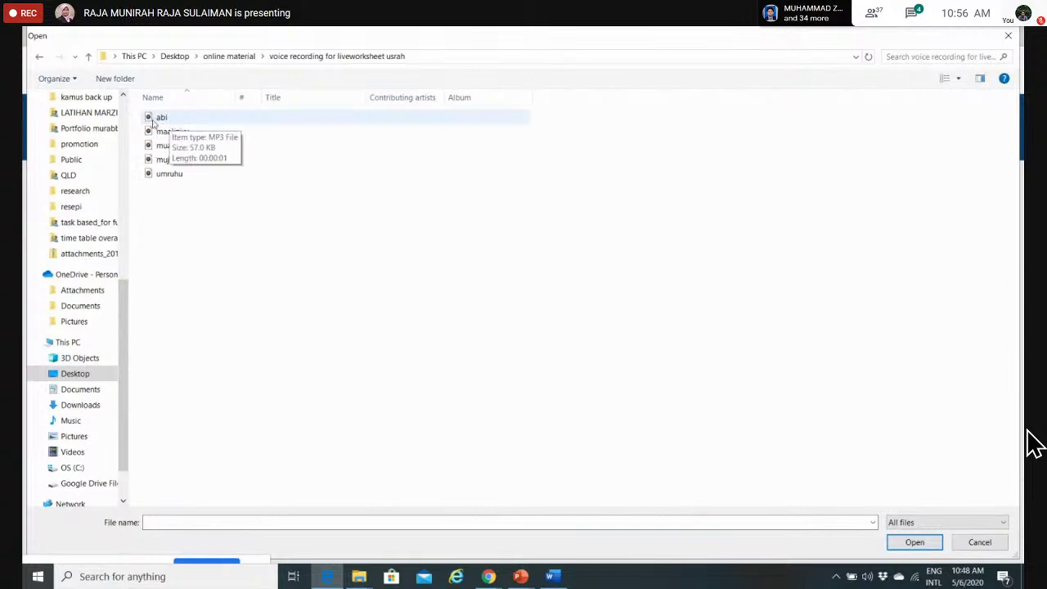
{"action": "left_click", "coordinate": [169, 122]}
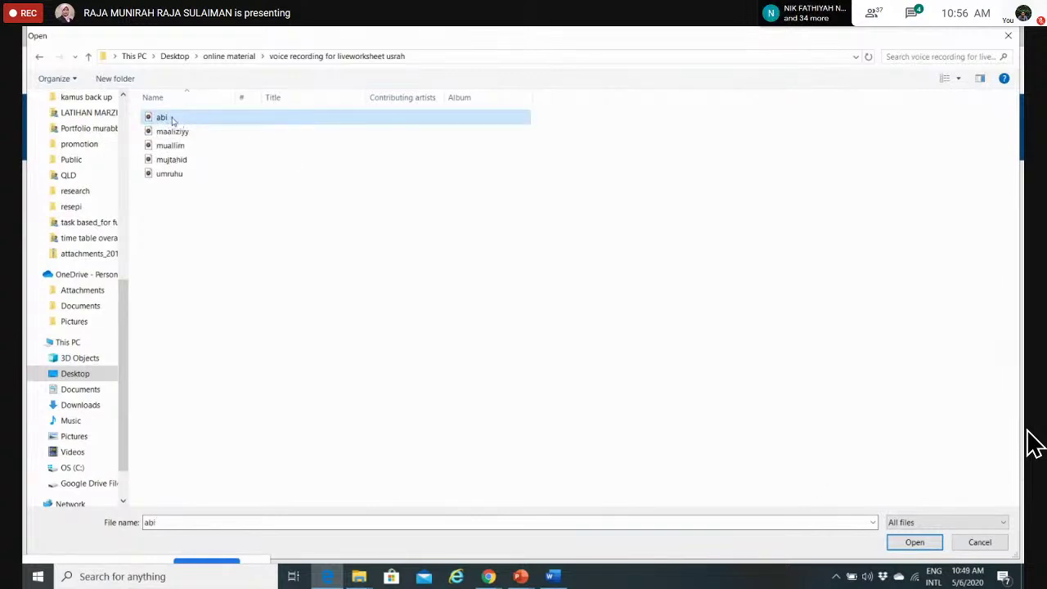
{"action": "double_click", "coordinate": [168, 118]}
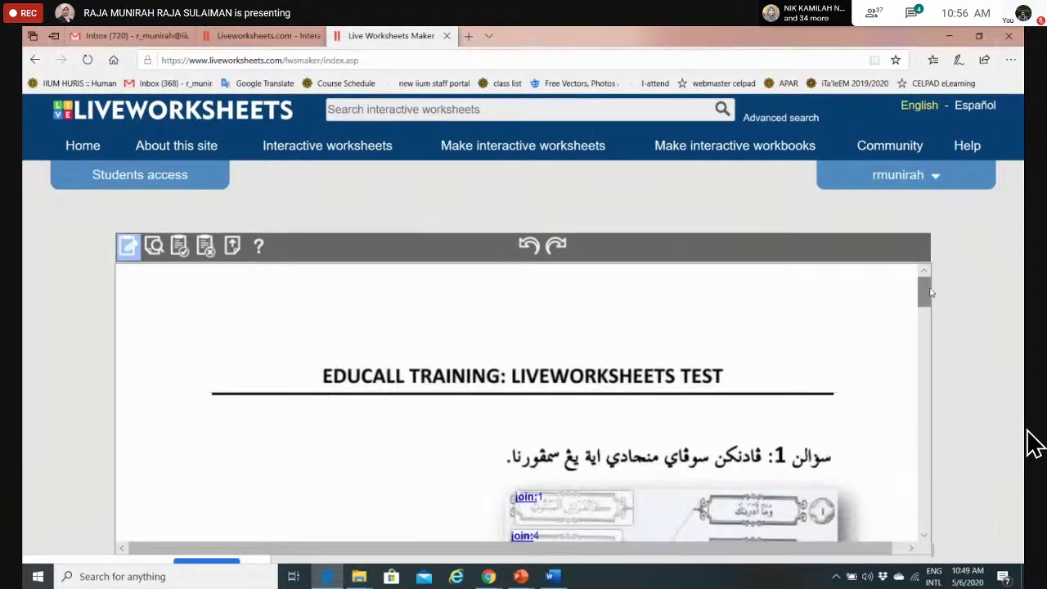
Draw a box over the speaker icon of item 2 in the sixth question and enter playmp3 in it.
{"action": "left_click_drag", "start_coordinate": [925, 292], "coordinate": [924, 507]}
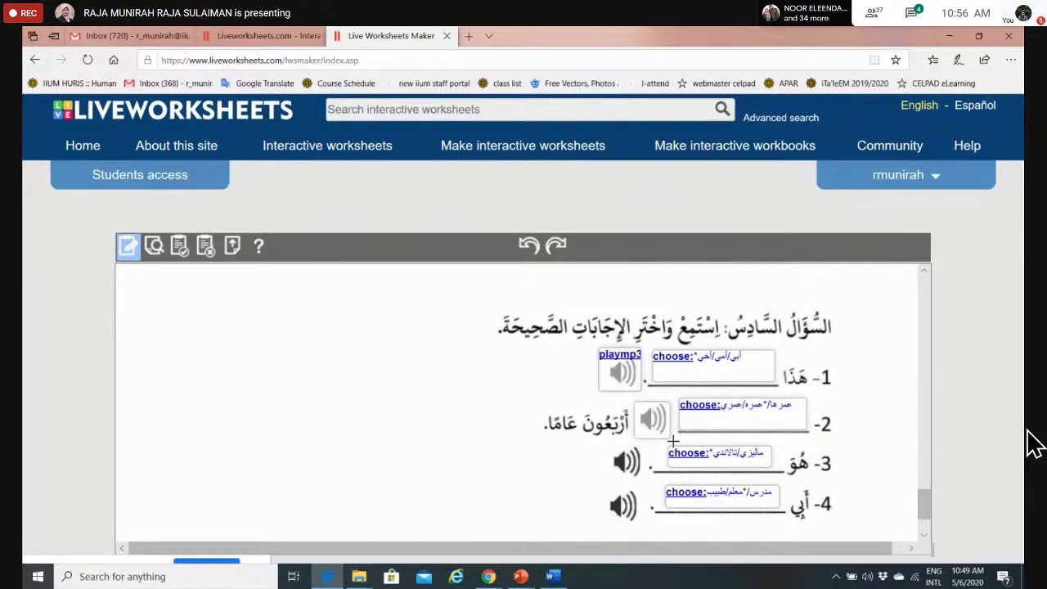
{"action": "type", "text": "playmp"}
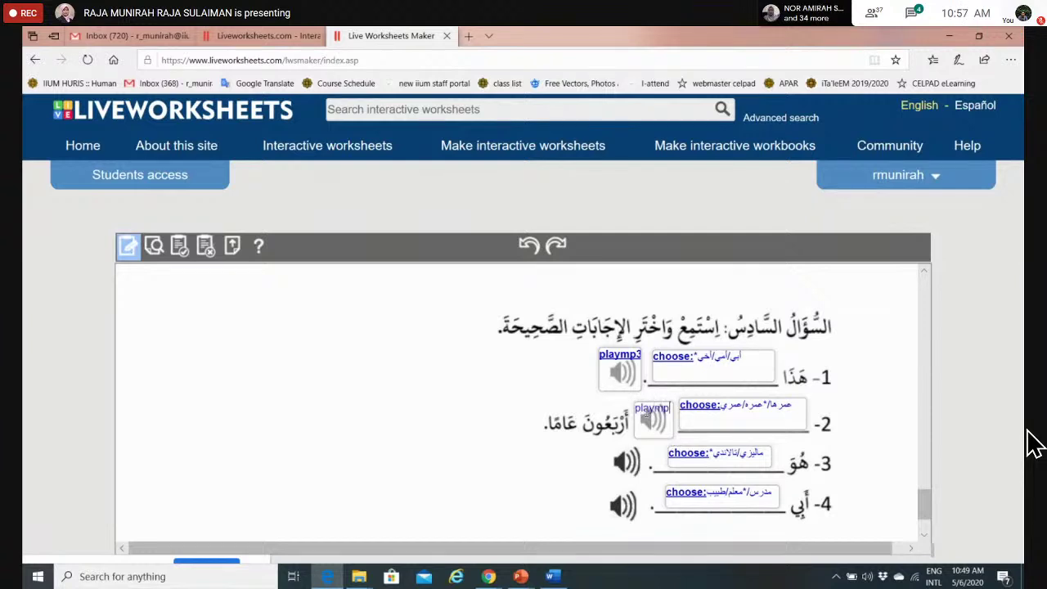
{"action": "type", "text": "3"}
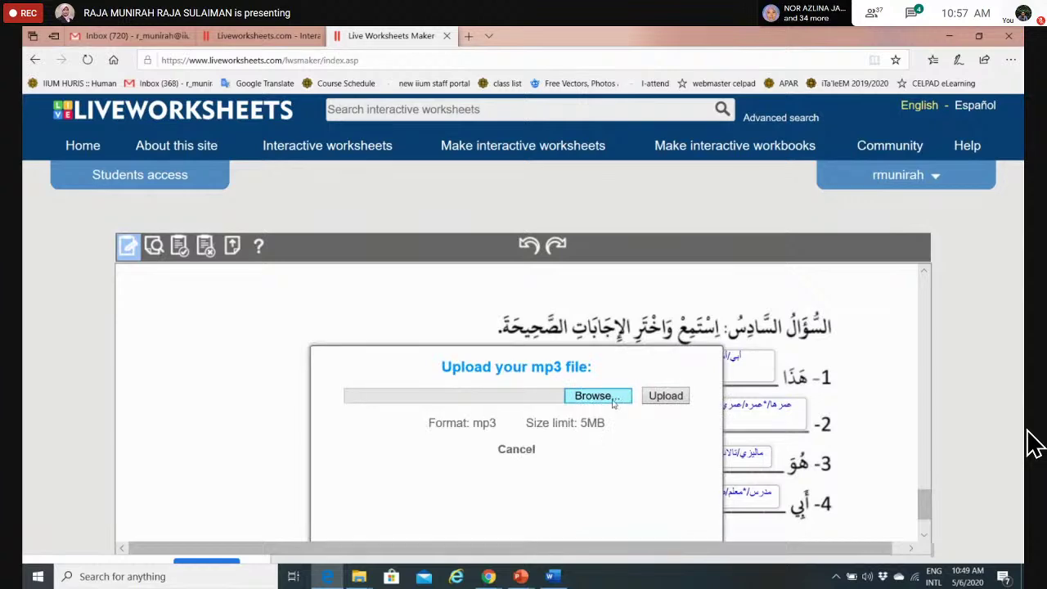
Upload the umruhu recording as the MP3 file for item 2's speaker box.
{"action": "left_click", "coordinate": [614, 400]}
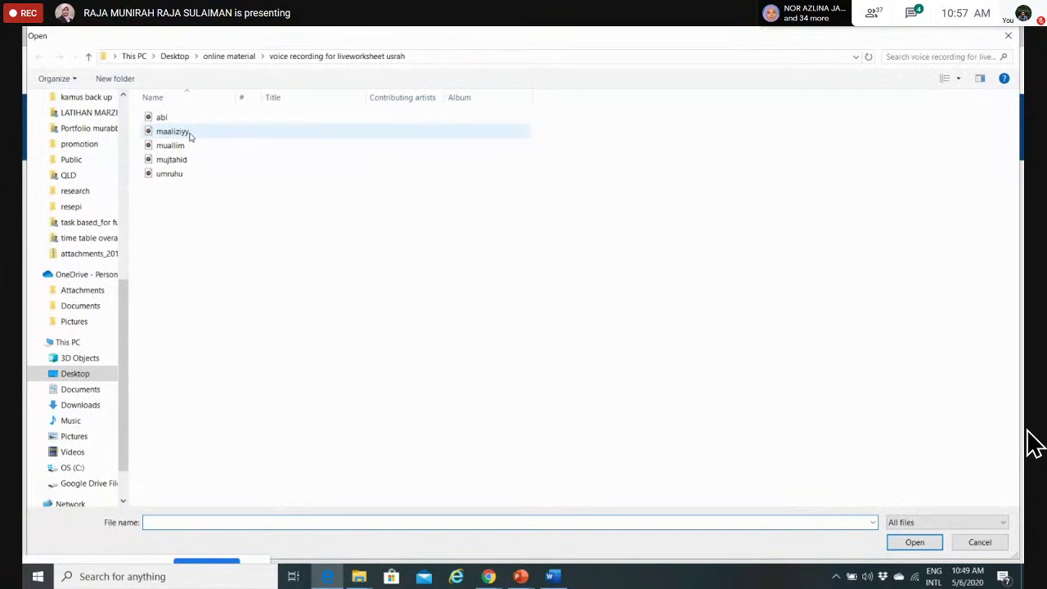
{"action": "left_click", "coordinate": [175, 173]}
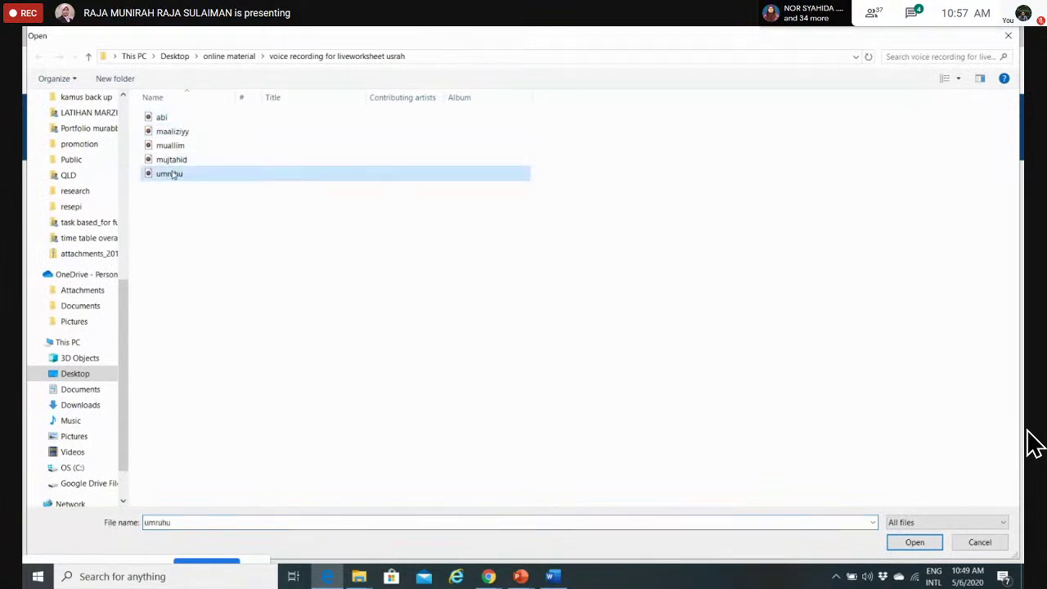
{"action": "double_click", "coordinate": [172, 174]}
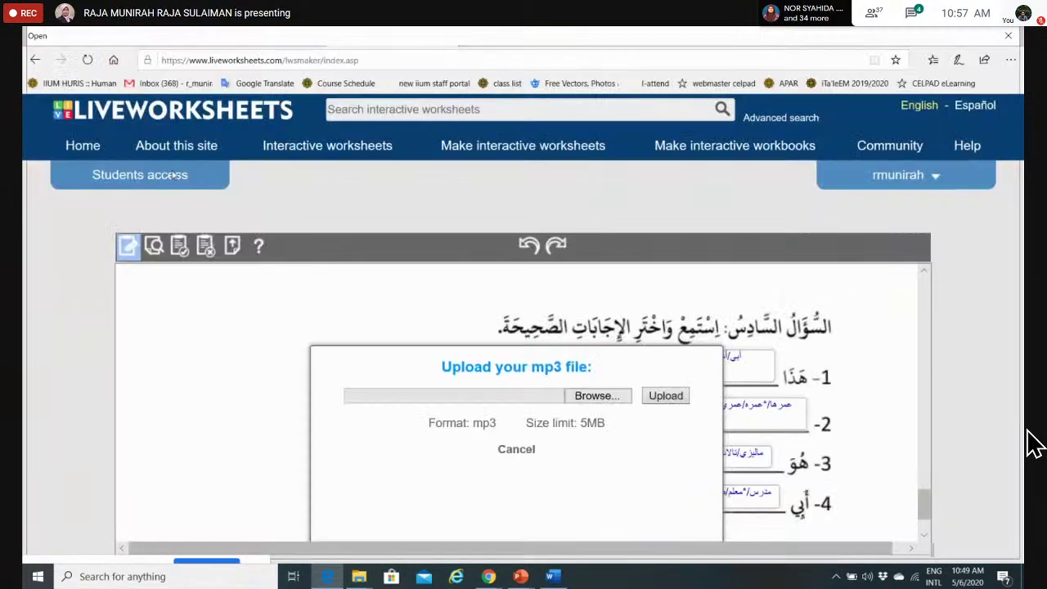
{"action": "left_click", "coordinate": [665, 395]}
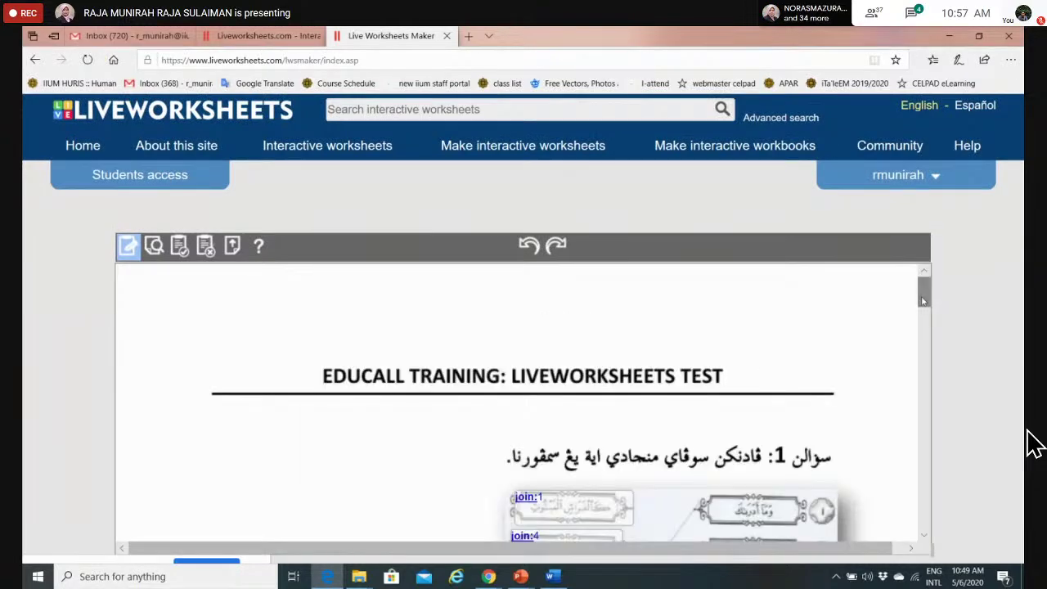
Draw a box over the speaker icon of item 3 in the sixth question and enter playmp3 in it.
{"action": "left_click_drag", "start_coordinate": [922, 302], "coordinate": [923, 511]}
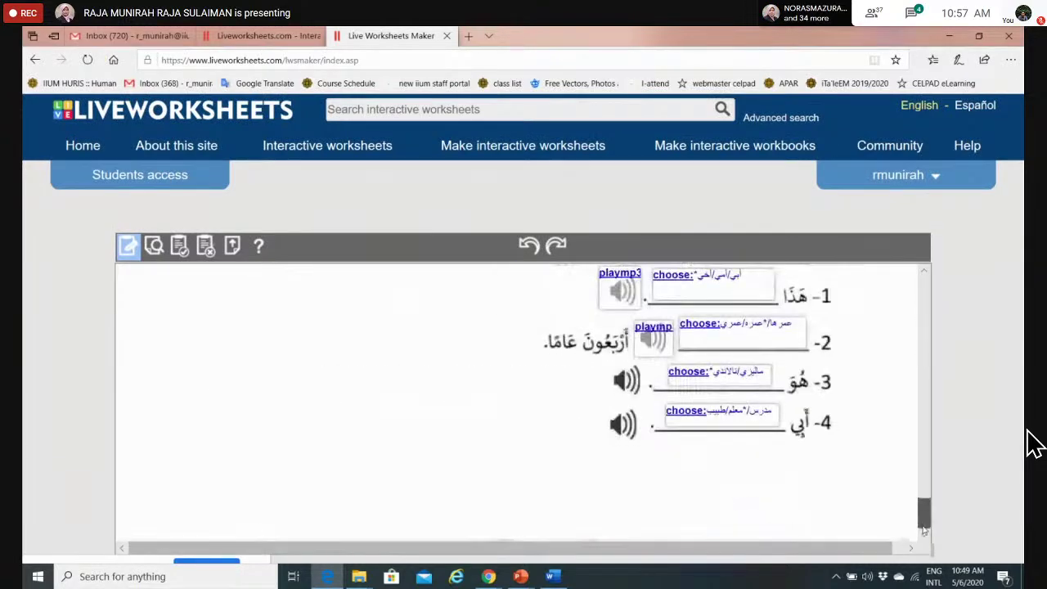
{"action": "left_click_drag", "start_coordinate": [598, 364], "coordinate": [646, 402]}
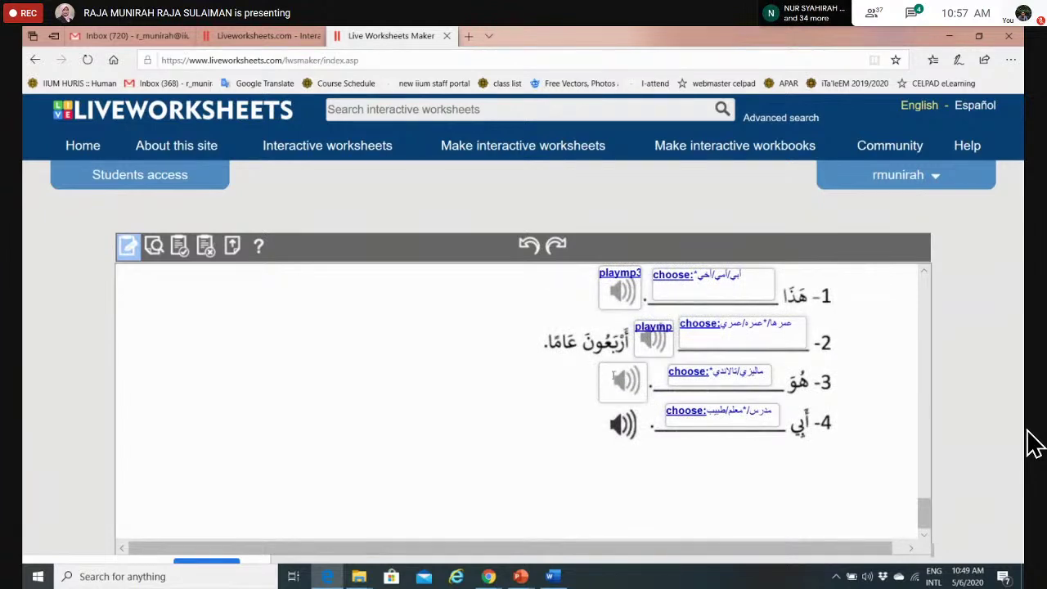
{"action": "type", "text": "playmp3"}
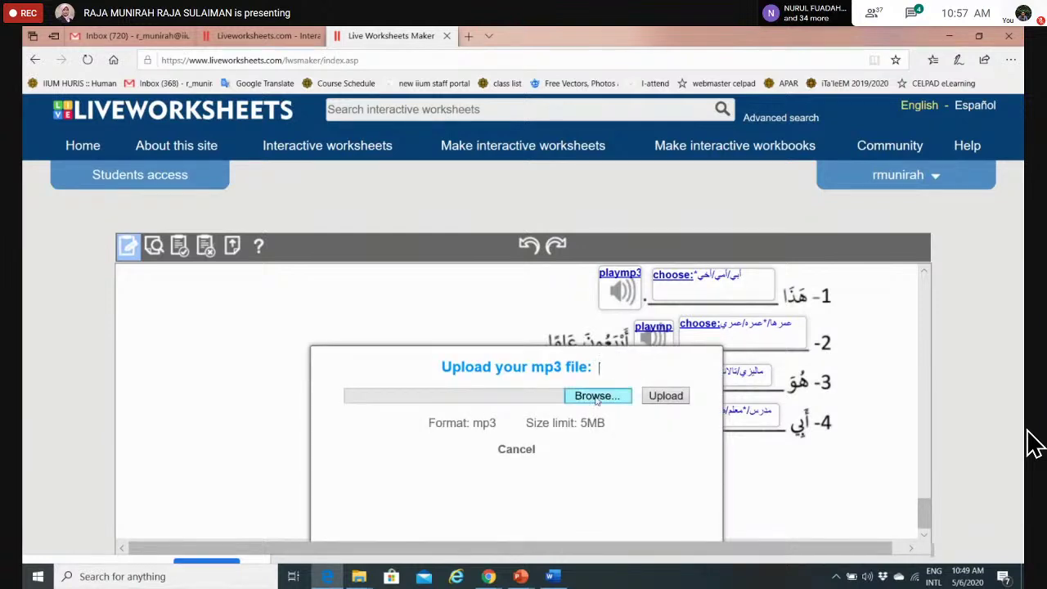
Upload the maaliziyy recording as the MP3 file for item 3's speaker box.
{"action": "left_click", "coordinate": [608, 403]}
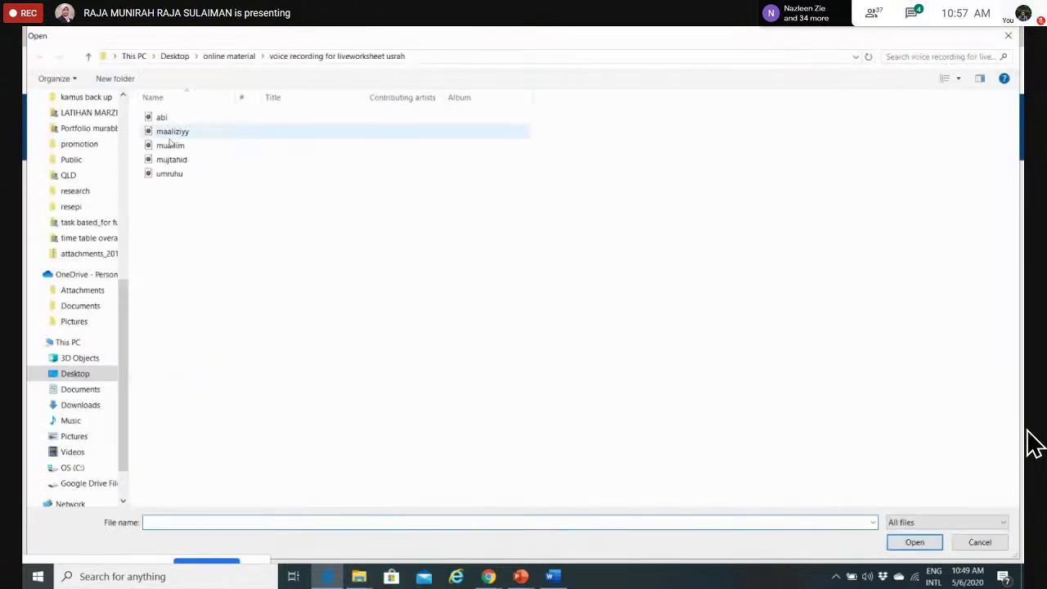
{"action": "left_click", "coordinate": [177, 133]}
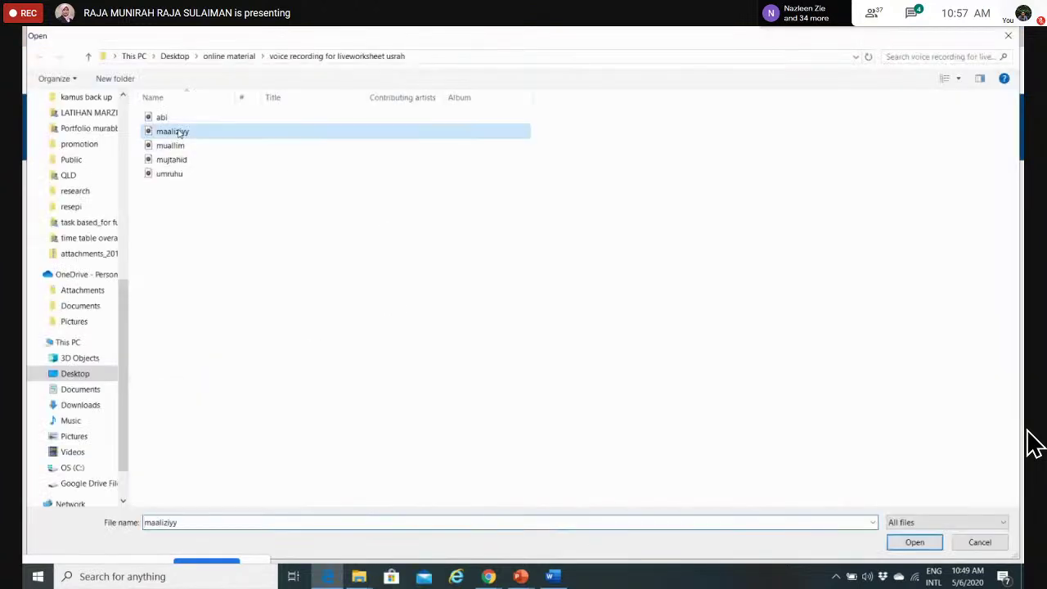
{"action": "left_click", "coordinate": [928, 543]}
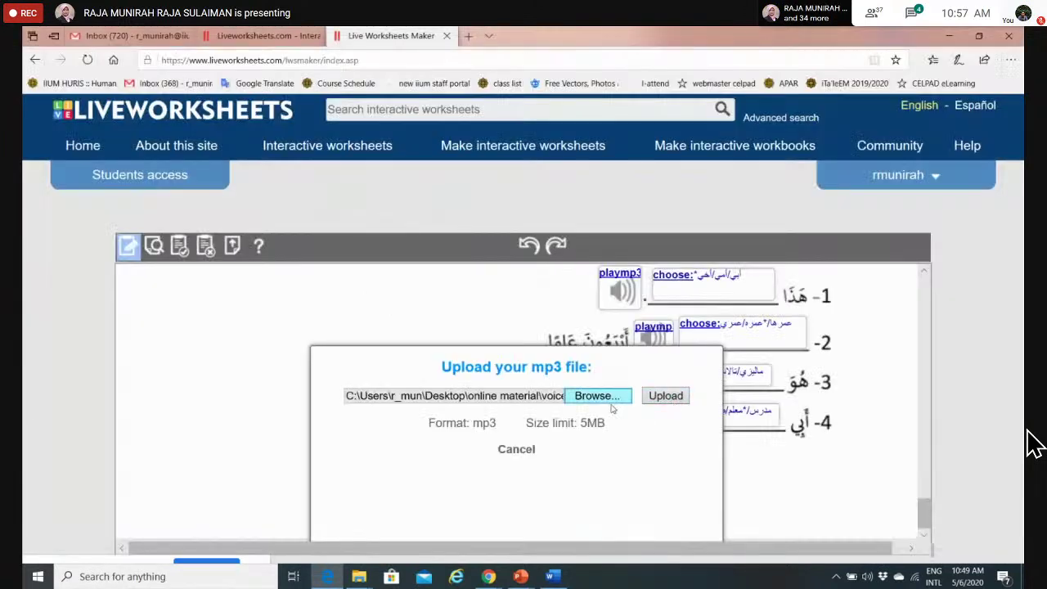
{"action": "left_click", "coordinate": [682, 401]}
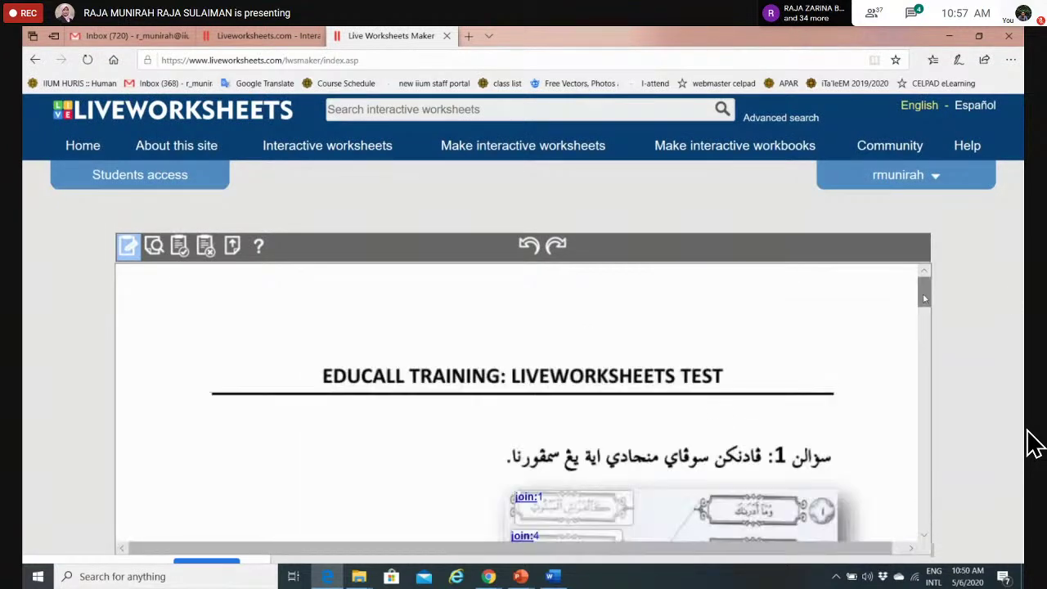
Draw a box over the speaker icon of item 4 in the sixth question and enter playmp3: in it.
{"action": "left_click_drag", "start_coordinate": [925, 297], "coordinate": [925, 514]}
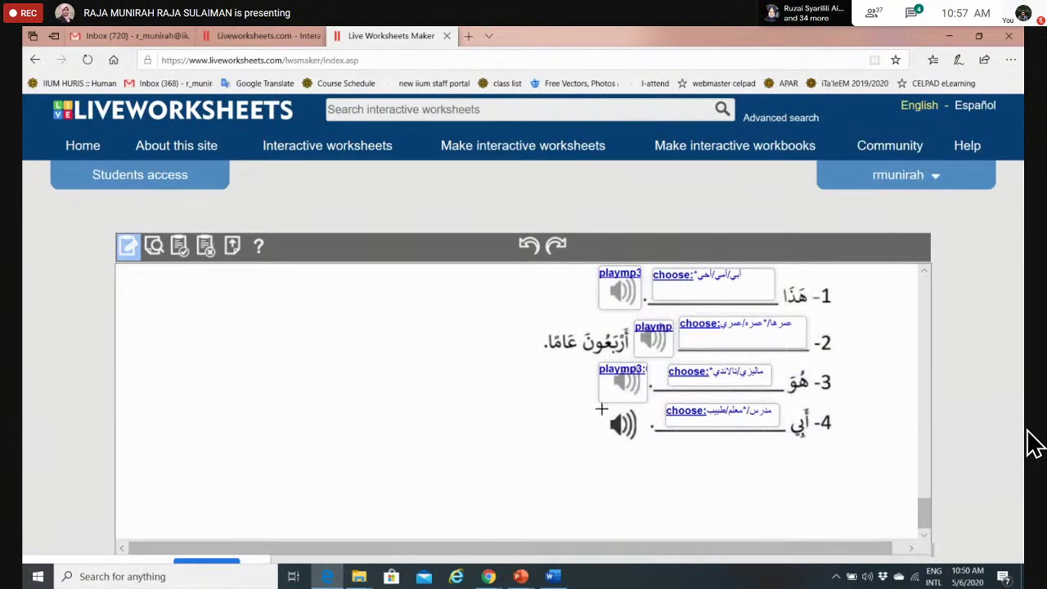
{"action": "left_click_drag", "start_coordinate": [602, 407], "coordinate": [646, 449]}
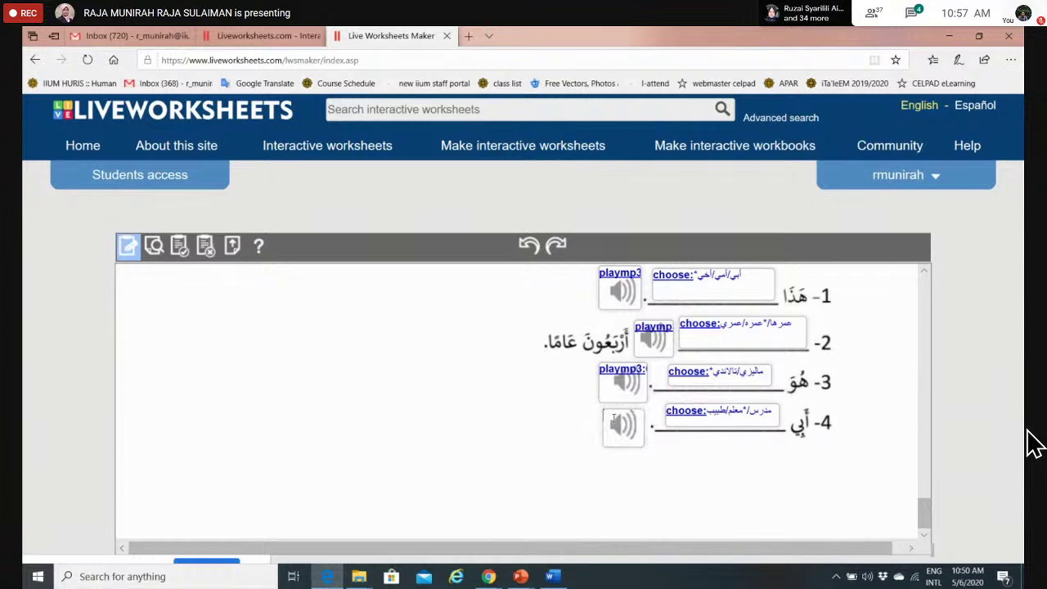
{"action": "type", "text": "play"}
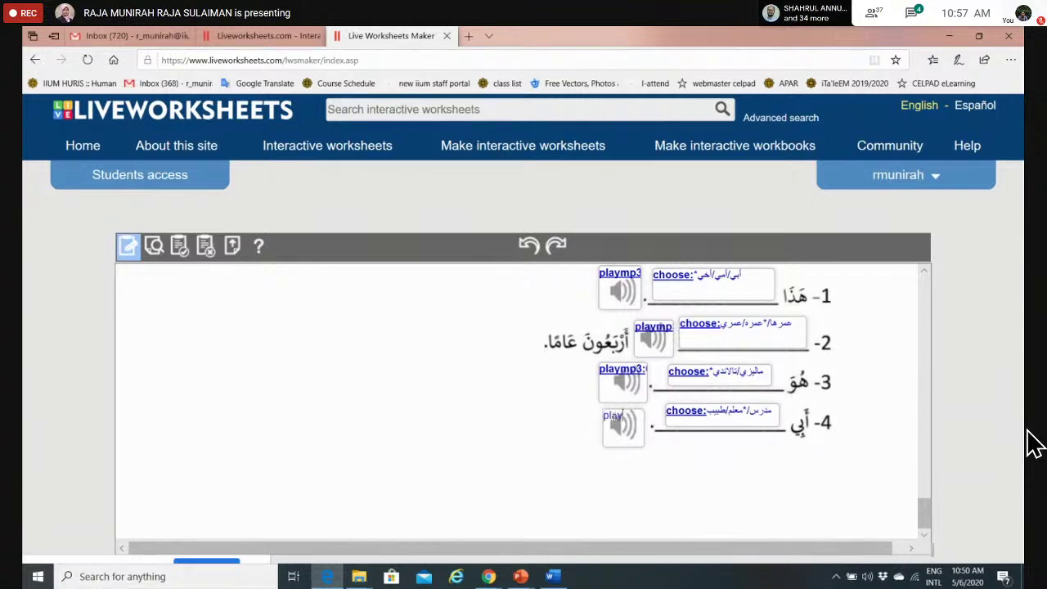
{"action": "type", "text": "mp3:"}
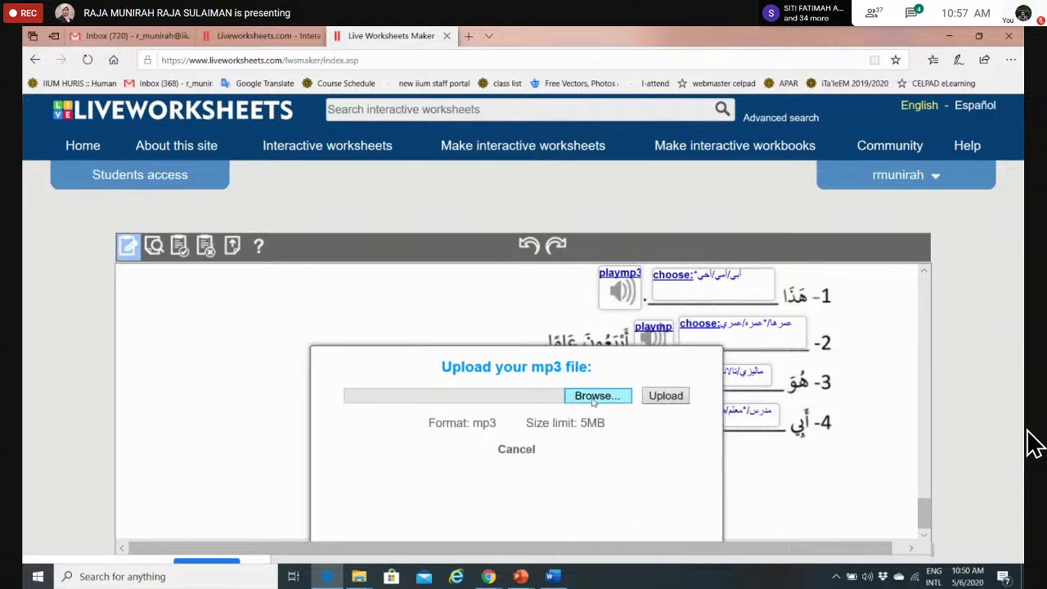
Upload the muallim recording as the MP3 file for item 4's speaker box.
{"action": "left_click", "coordinate": [599, 396]}
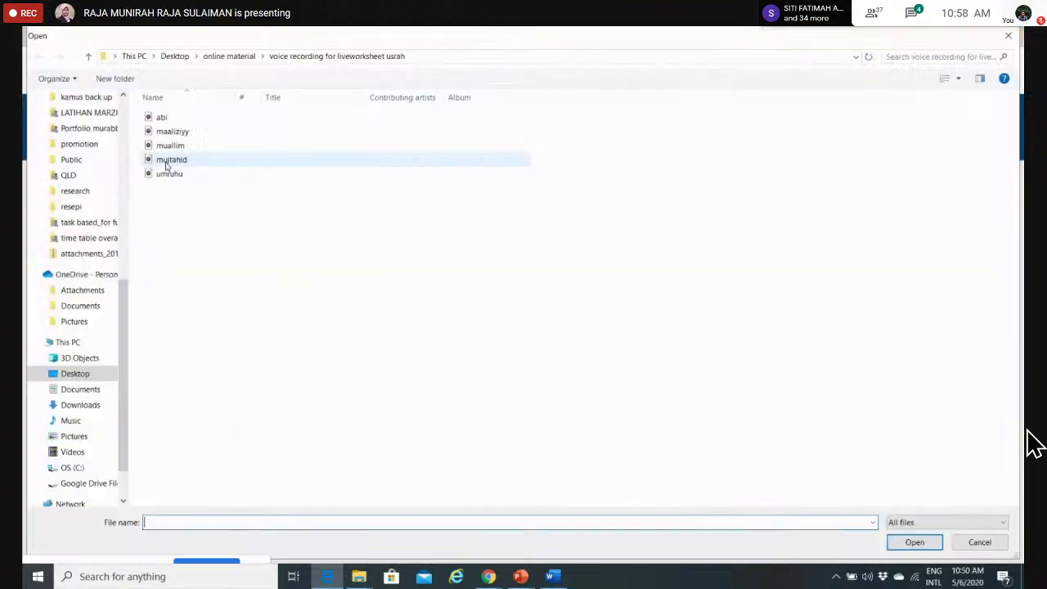
{"action": "left_click", "coordinate": [169, 145]}
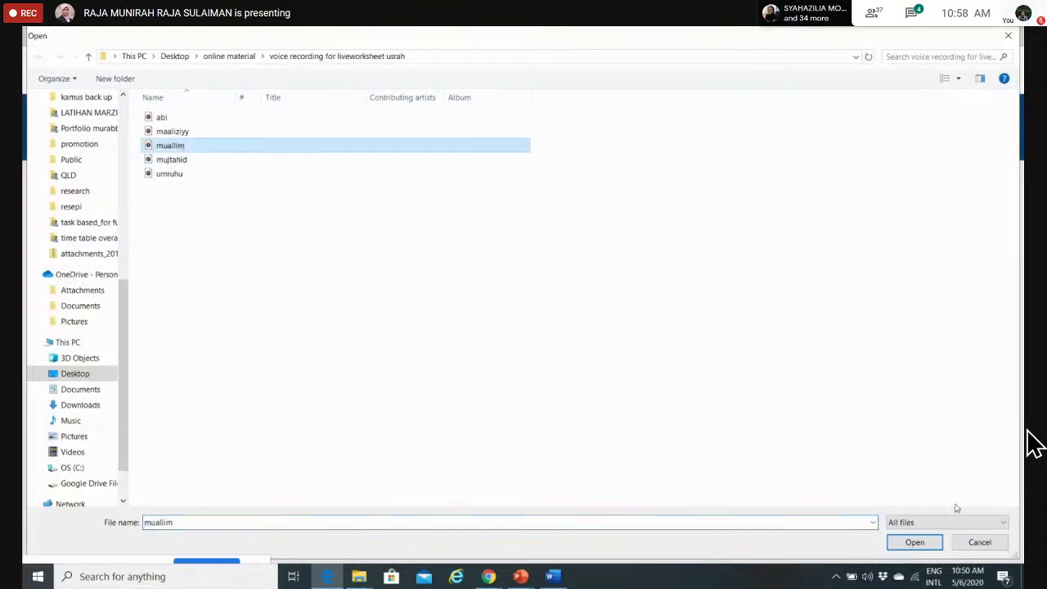
{"action": "left_click", "coordinate": [927, 545]}
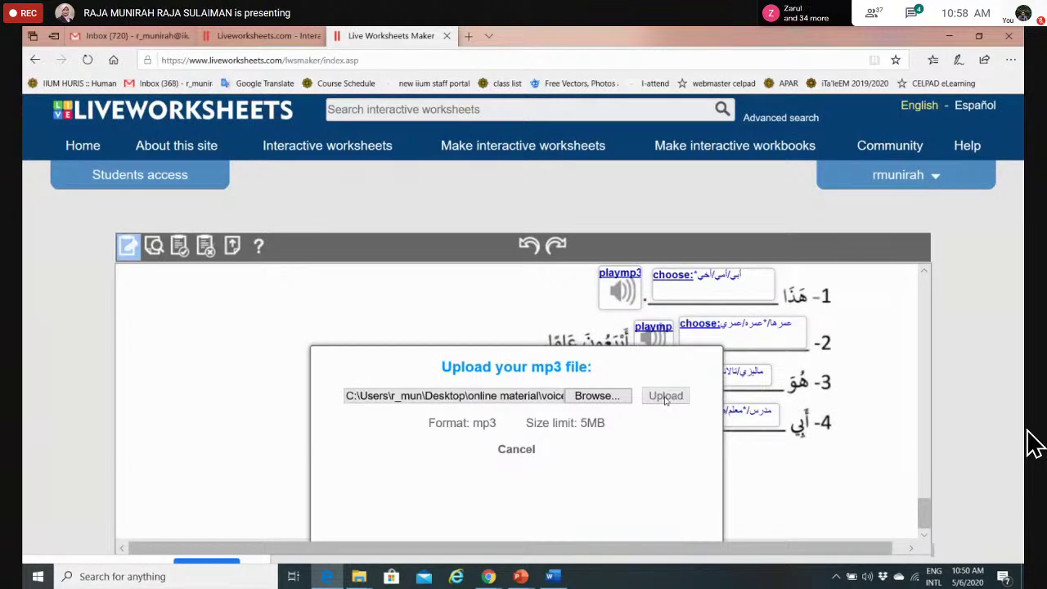
{"action": "left_click_drag", "start_coordinate": [924, 308], "coordinate": [941, 508]}
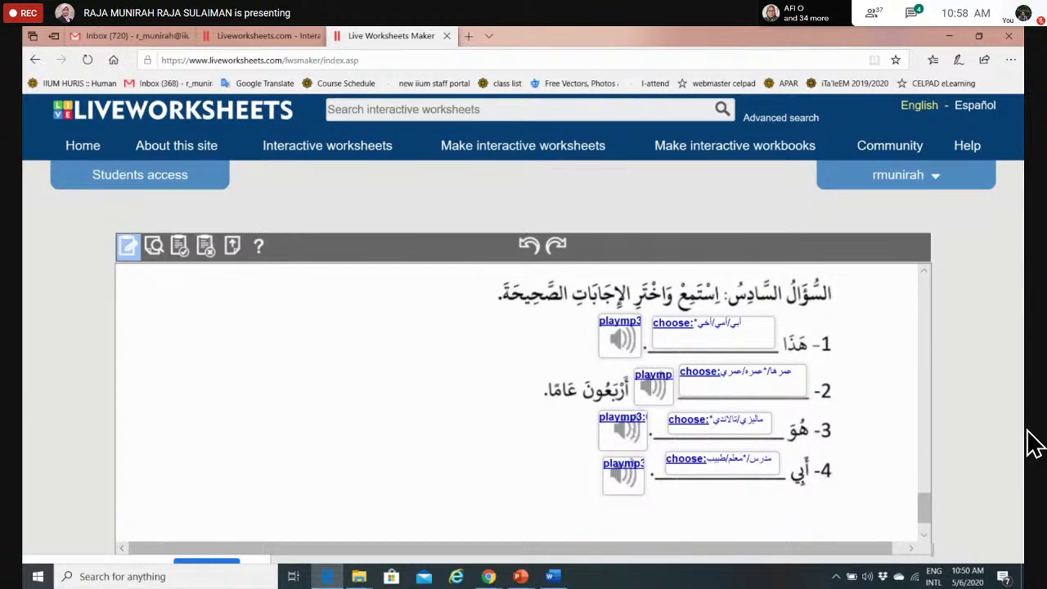
{"action": "left_click_drag", "start_coordinate": [929, 485], "coordinate": [932, 550]}
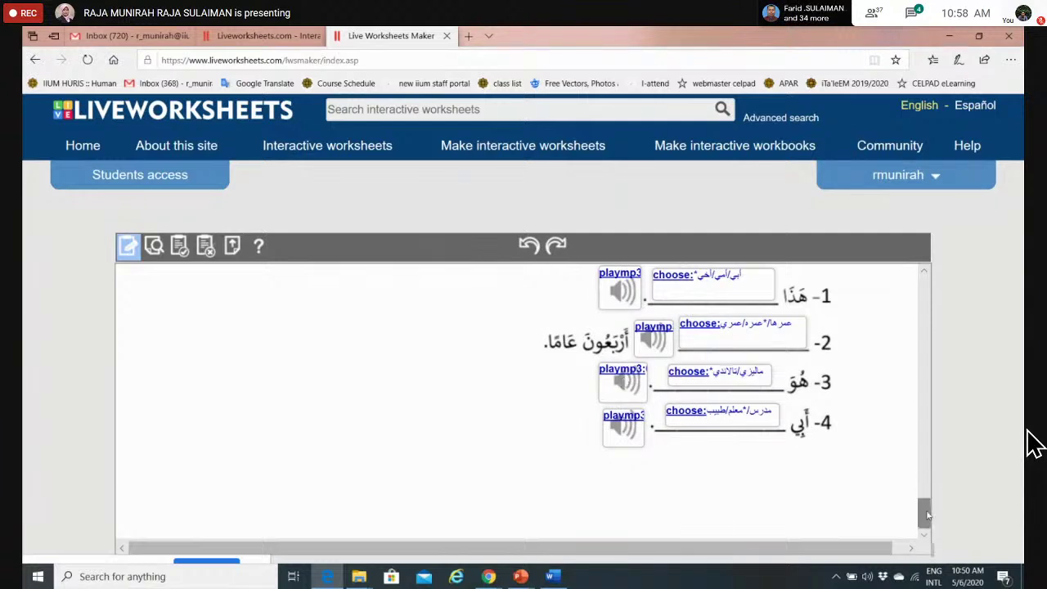
{"action": "left_click_drag", "start_coordinate": [927, 515], "coordinate": [926, 278]}
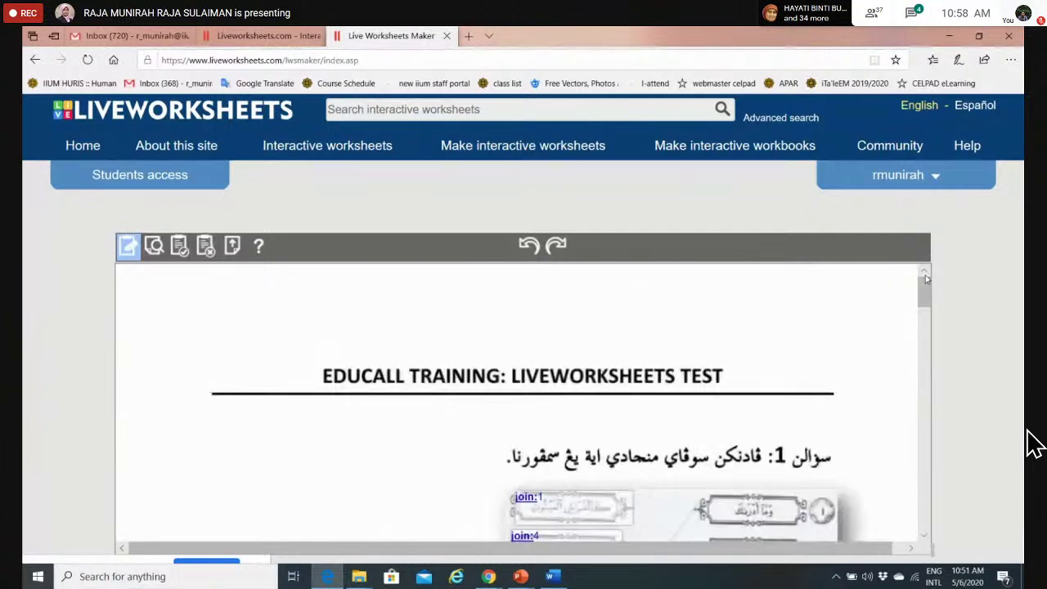
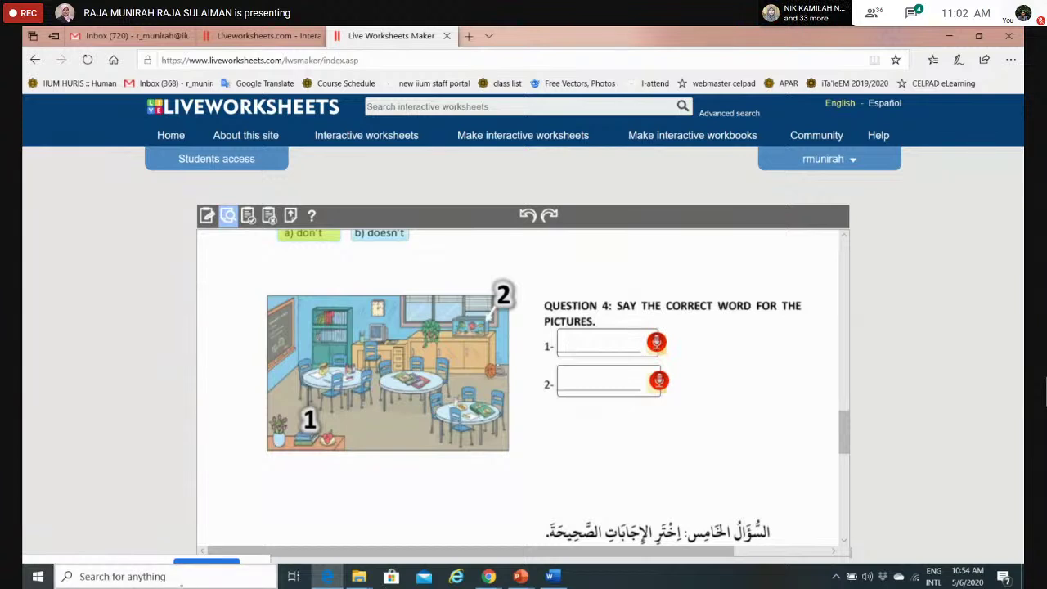
{"action": "mouse_move", "coordinate": [326, 576]}
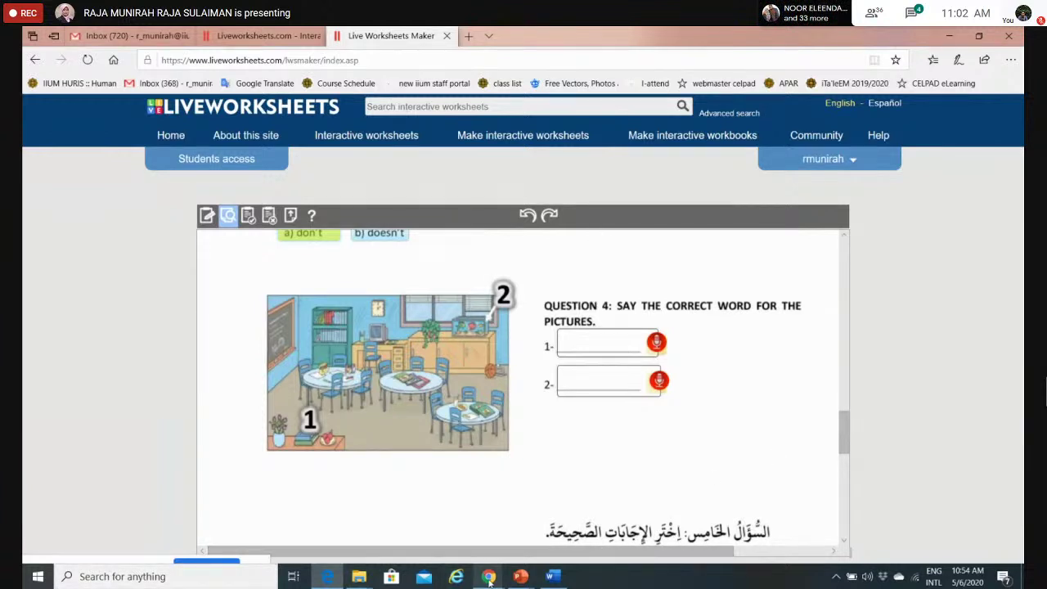
{"action": "mouse_move", "coordinate": [488, 577]}
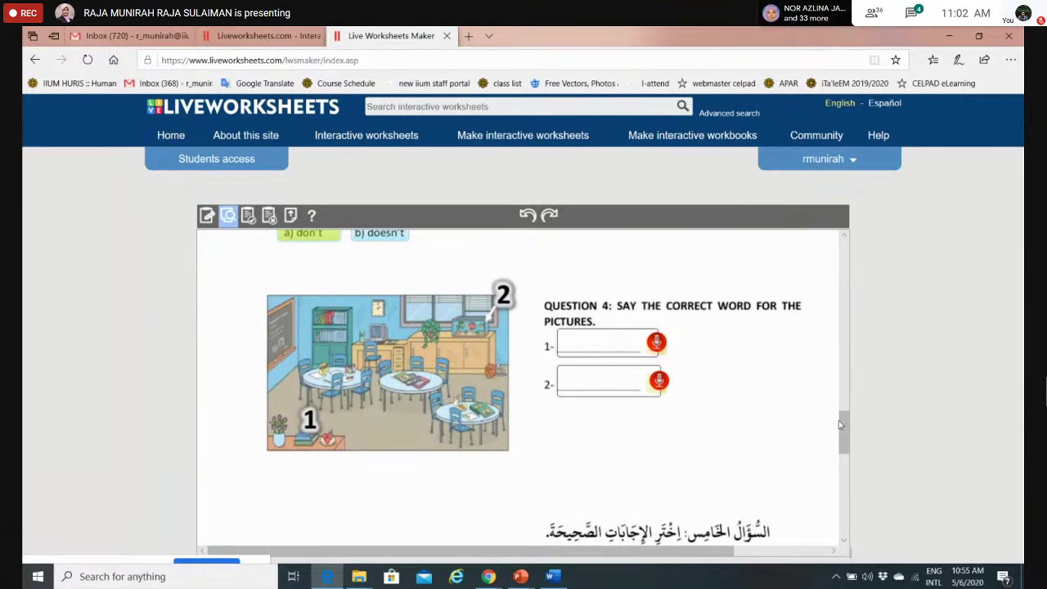
{"action": "left_click_drag", "start_coordinate": [846, 430], "coordinate": [849, 472]}
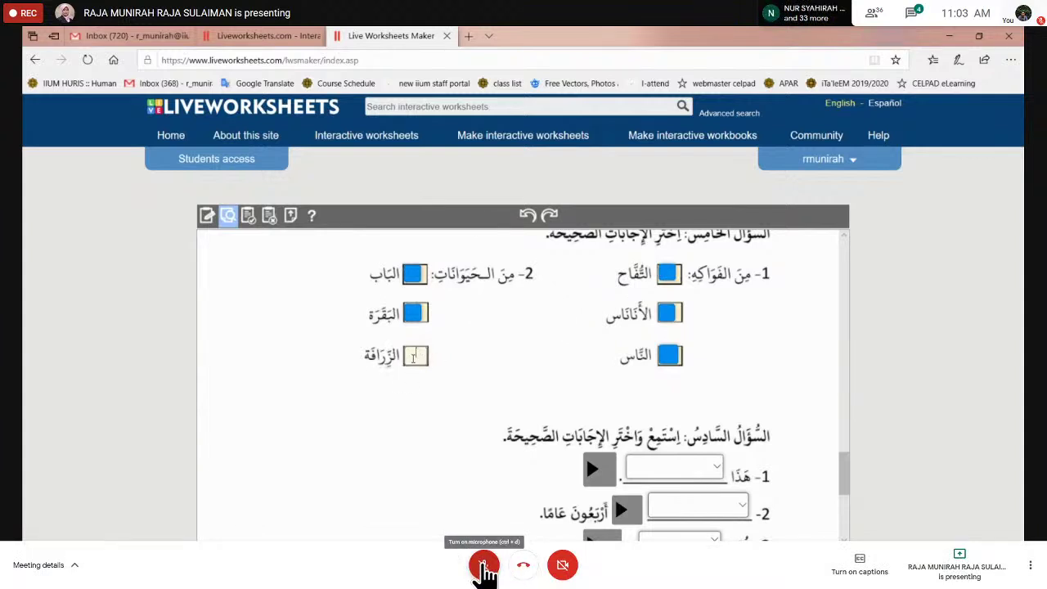
Turn the meeting microphone on briefly and mute it again.
{"action": "left_click", "coordinate": [484, 564]}
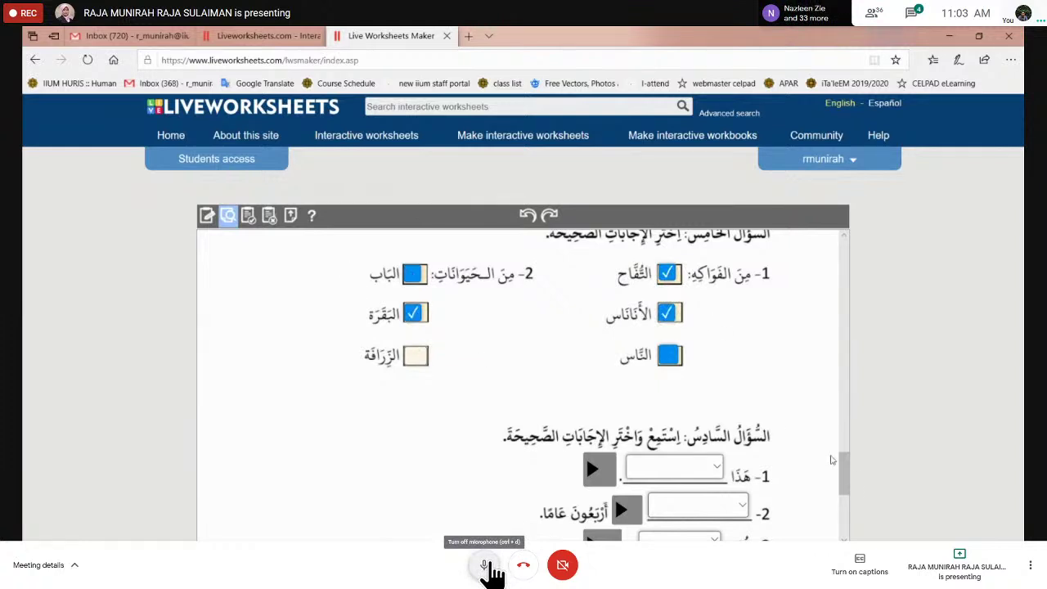
{"action": "left_click", "coordinate": [491, 565]}
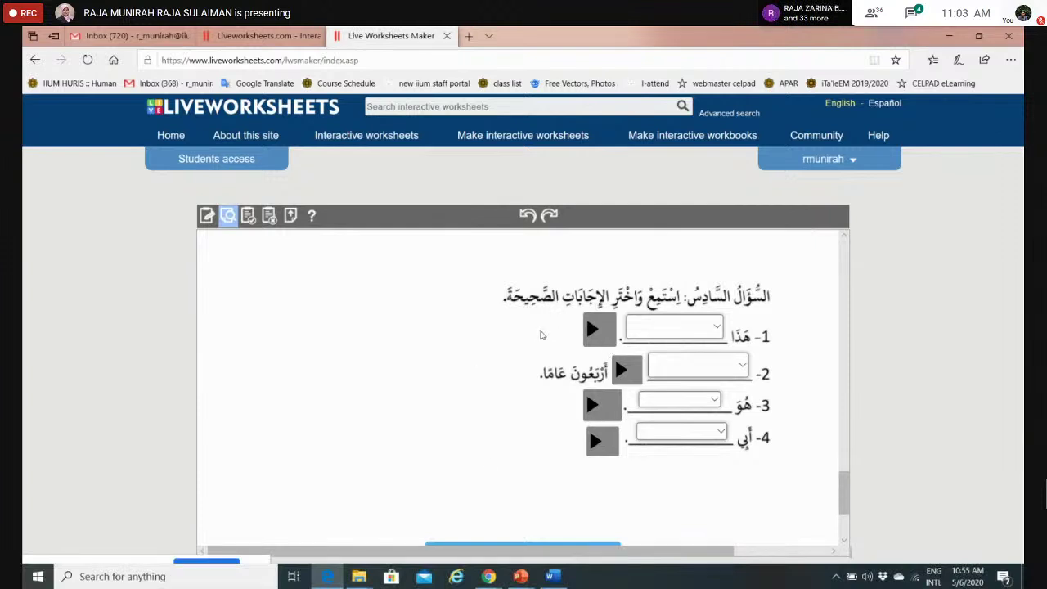
Play item 1's recording in the sixth question's preview and view the answer choices in its drop-down.
{"action": "left_click", "coordinate": [601, 330]}
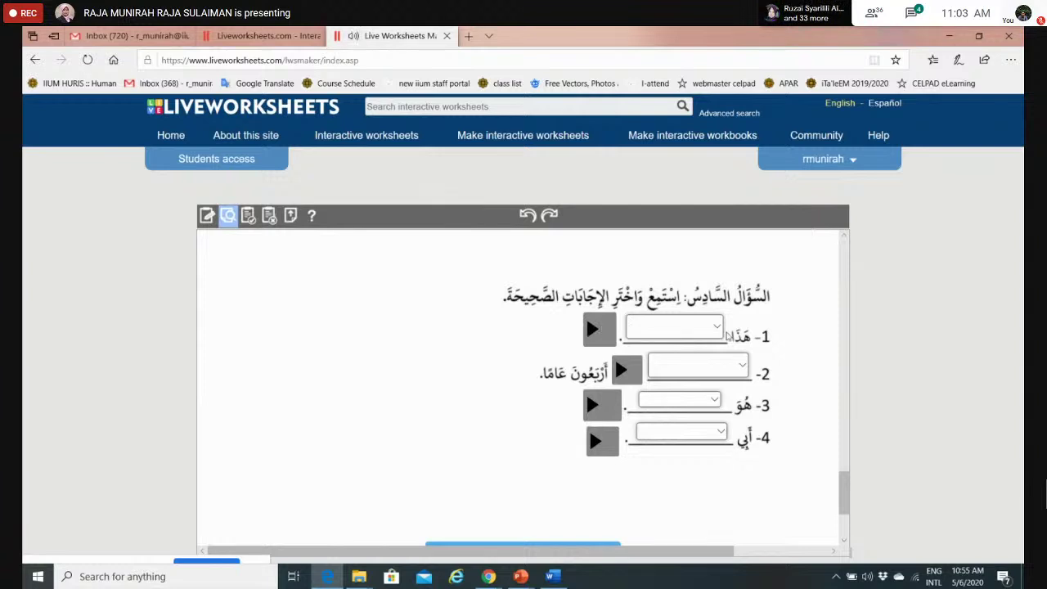
{"action": "left_click", "coordinate": [717, 328]}
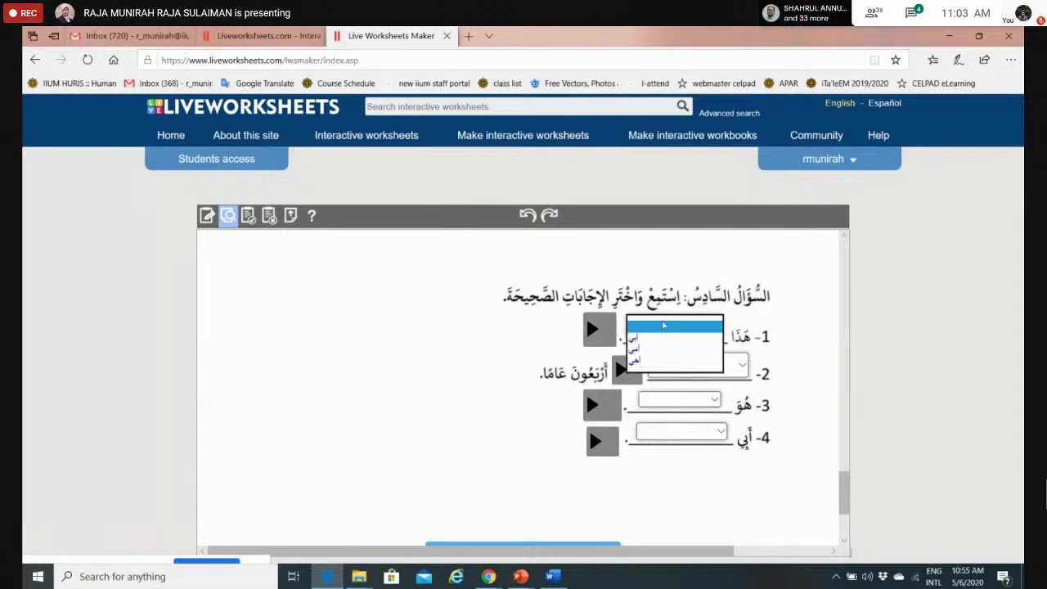
{"action": "left_click", "coordinate": [796, 319]}
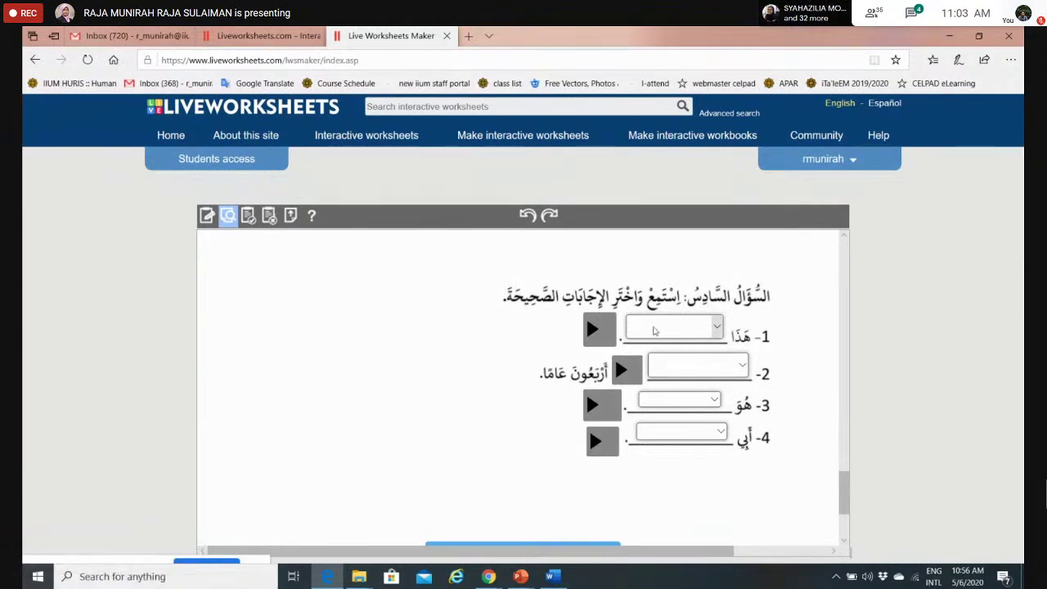
{"action": "left_click", "coordinate": [653, 329]}
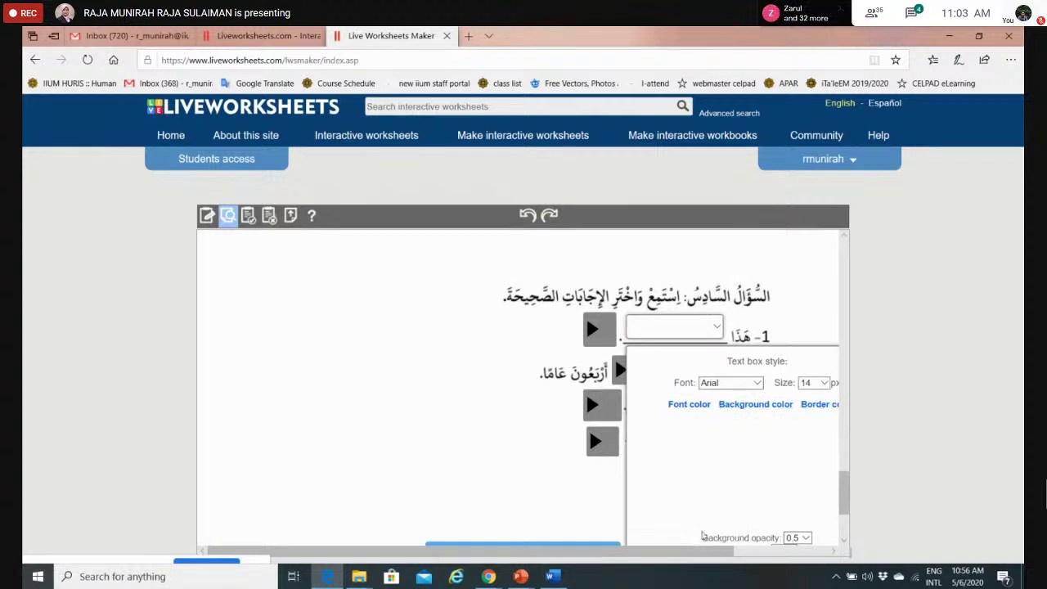
{"action": "scroll", "coordinate": [684, 342], "scroll_direction": "right", "scroll_amount": 3}
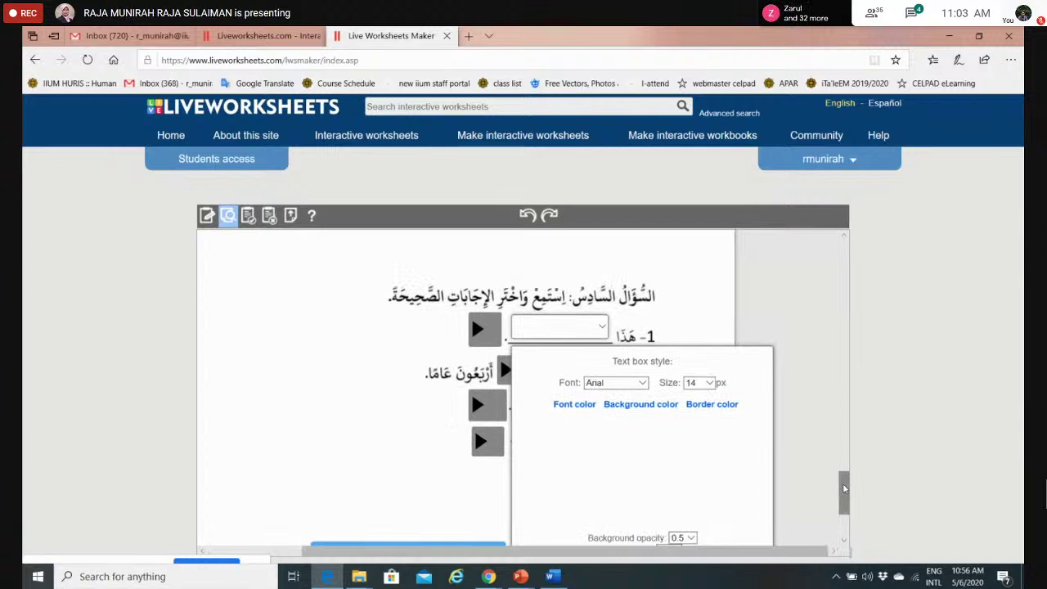
{"action": "left_click_drag", "start_coordinate": [845, 489], "coordinate": [845, 503]}
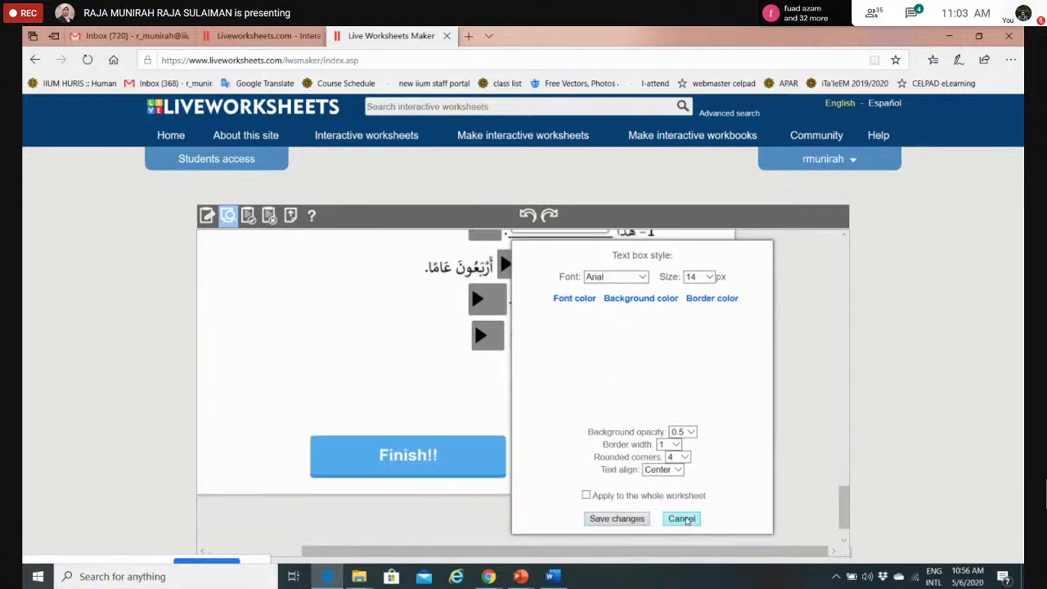
{"action": "left_click", "coordinate": [683, 518]}
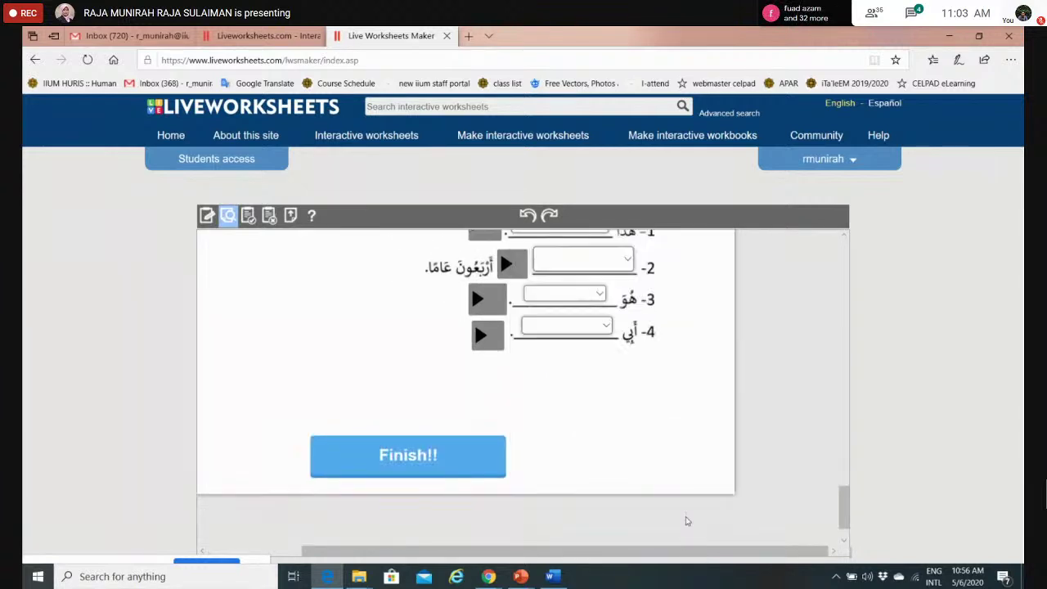
Set the text style of item 1's answer box in the sixth question to Arial, 24 px, and save it.
{"action": "left_click_drag", "start_coordinate": [845, 507], "coordinate": [845, 489]}
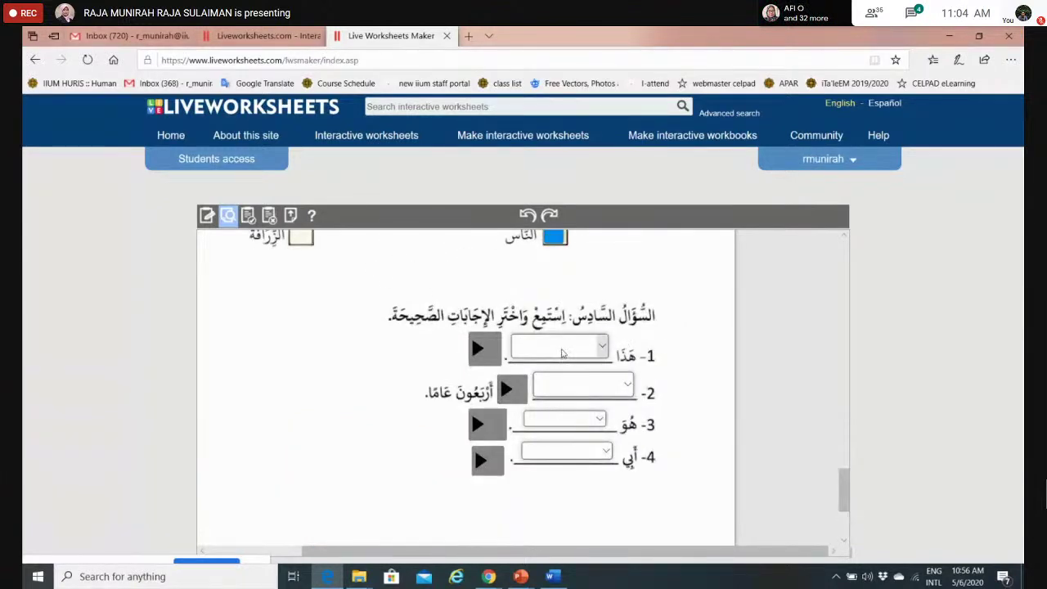
{"action": "left_click", "coordinate": [561, 353]}
{"action": "left_click", "coordinate": [561, 345]}
{"action": "left_click", "coordinate": [557, 345]}
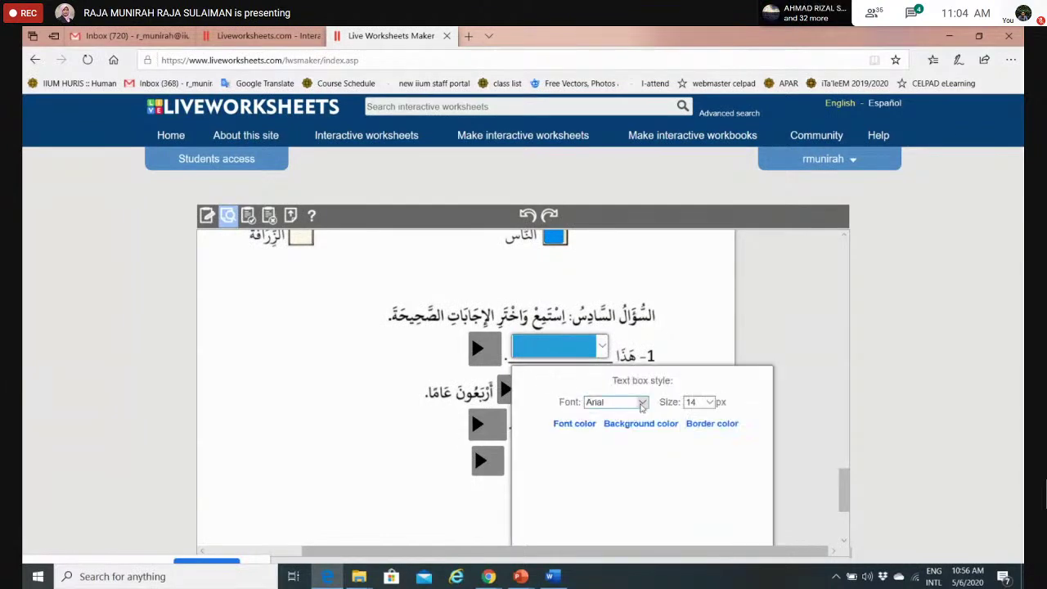
{"action": "left_click", "coordinate": [642, 402]}
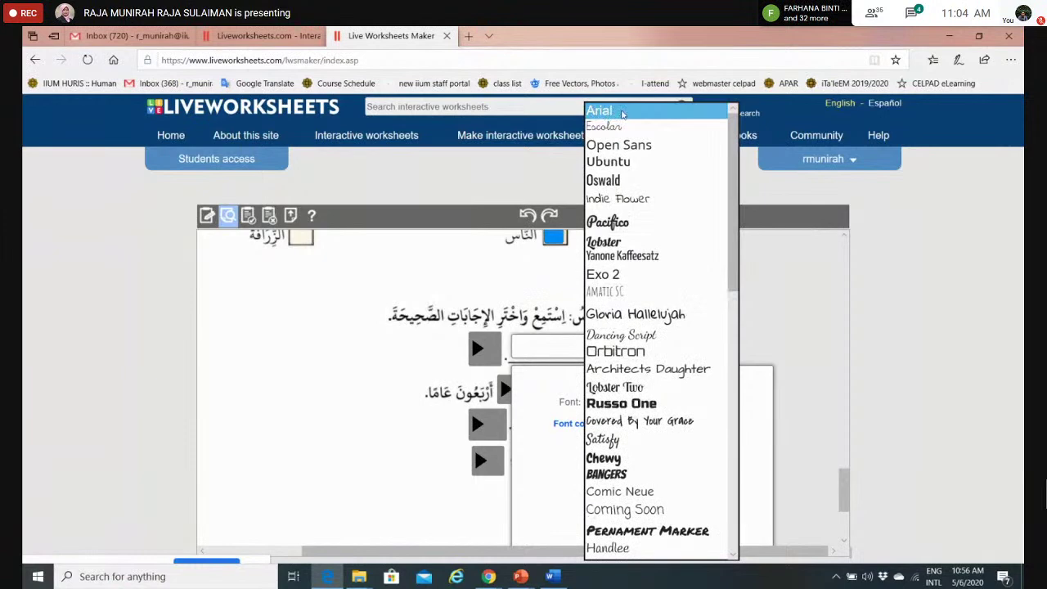
{"action": "left_click", "coordinate": [609, 114]}
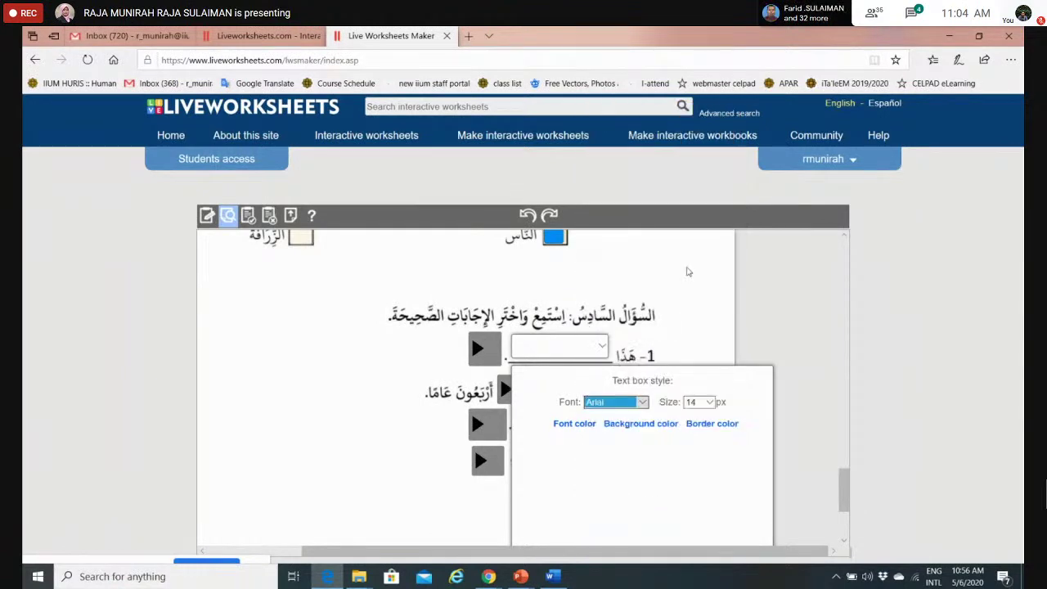
{"action": "left_click", "coordinate": [708, 402]}
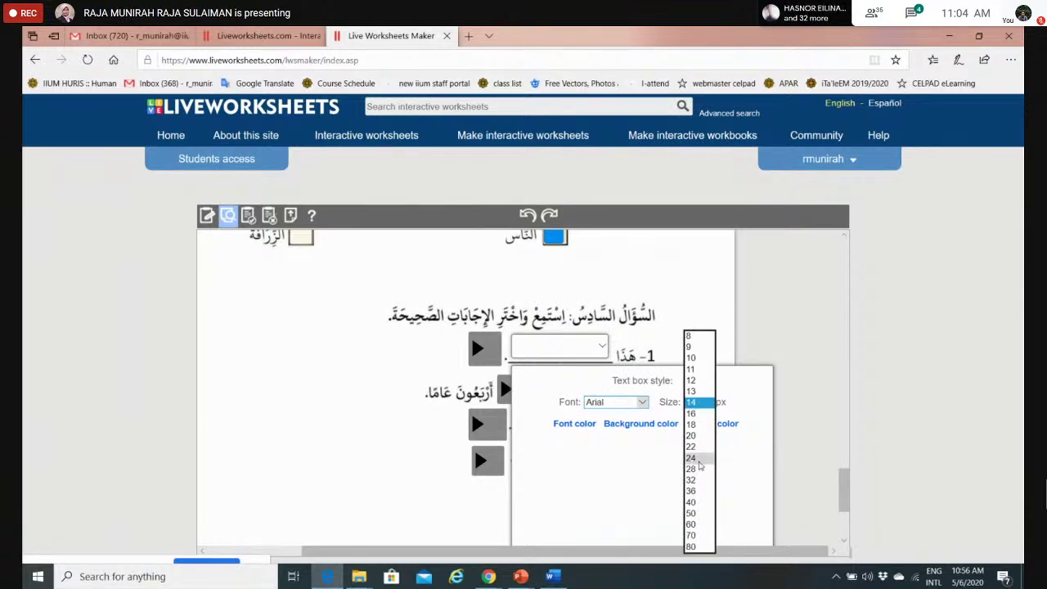
{"action": "left_click", "coordinate": [699, 460]}
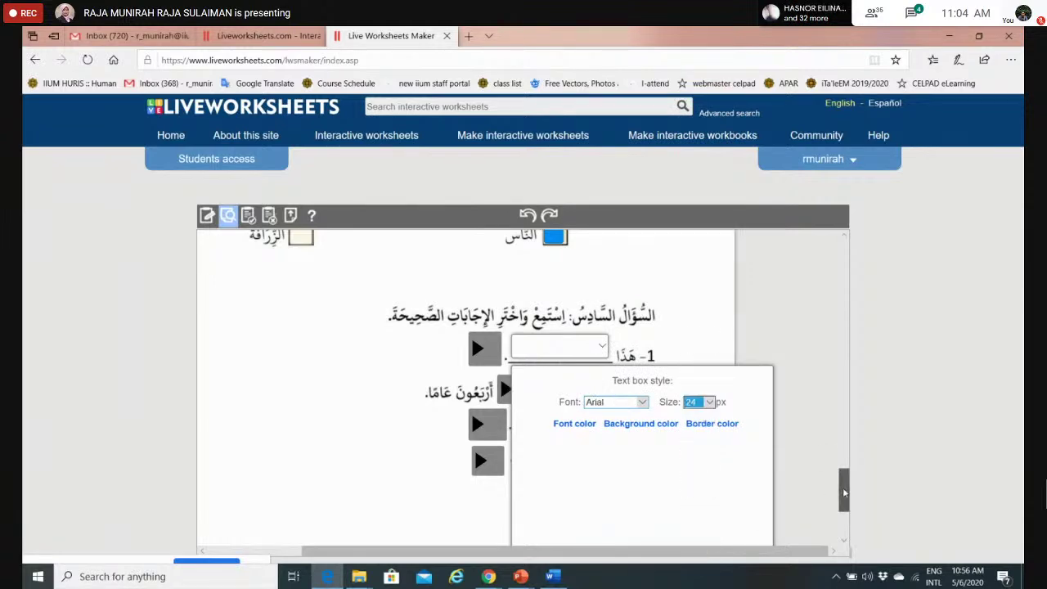
{"action": "left_click_drag", "start_coordinate": [844, 494], "coordinate": [845, 515]}
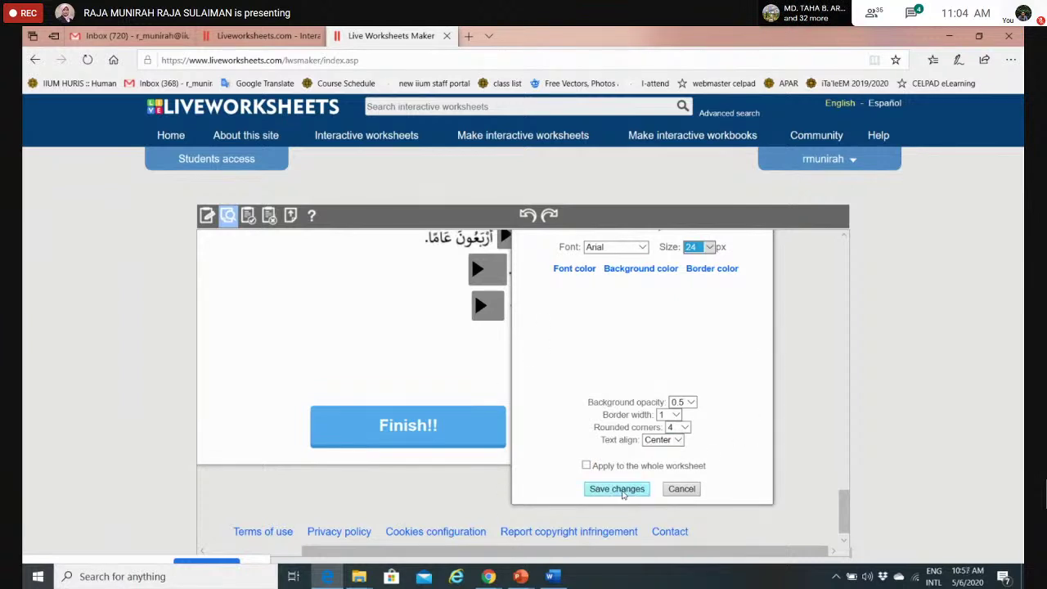
{"action": "left_click", "coordinate": [620, 490]}
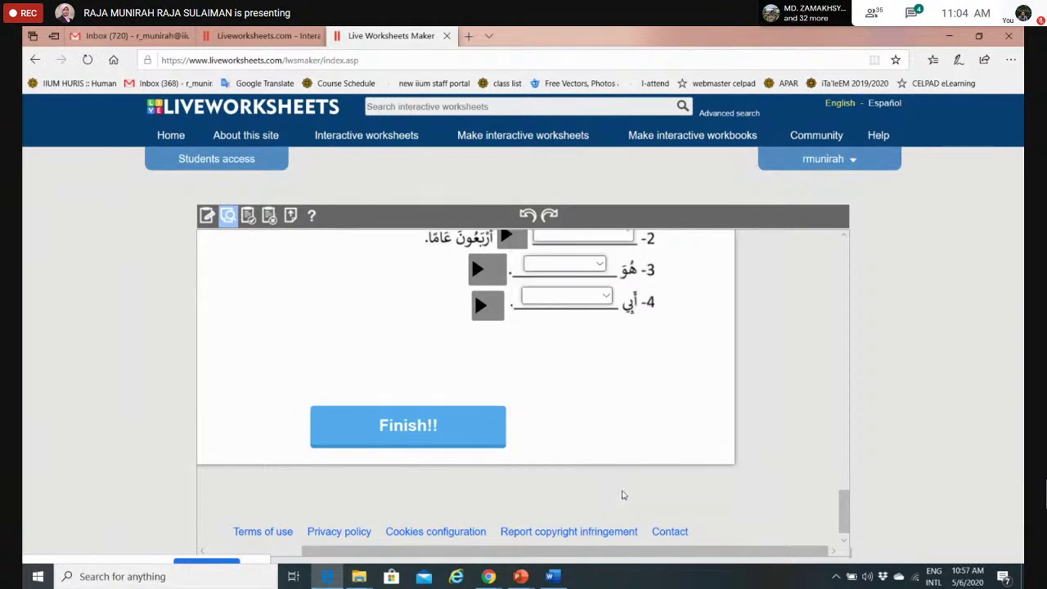
Compare the text size of the answer choices in the drop-downs of items 1 and 2 in the sixth question.
{"action": "scroll", "coordinate": [847, 502], "scroll_direction": "up", "scroll_amount": 2}
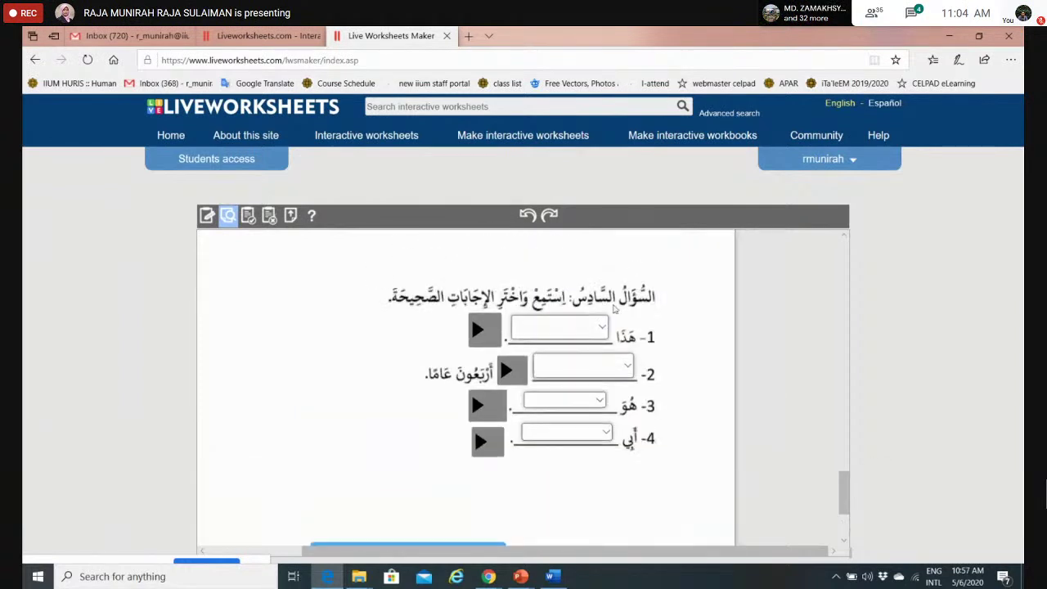
{"action": "left_click", "coordinate": [603, 333]}
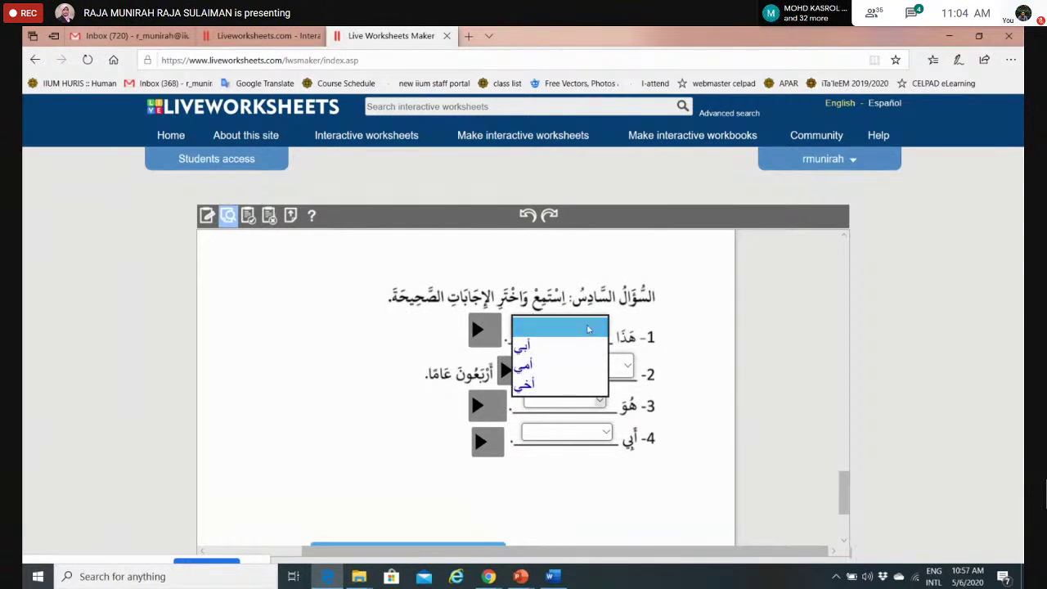
{"action": "left_click", "coordinate": [671, 337]}
{"action": "left_click", "coordinate": [627, 366]}
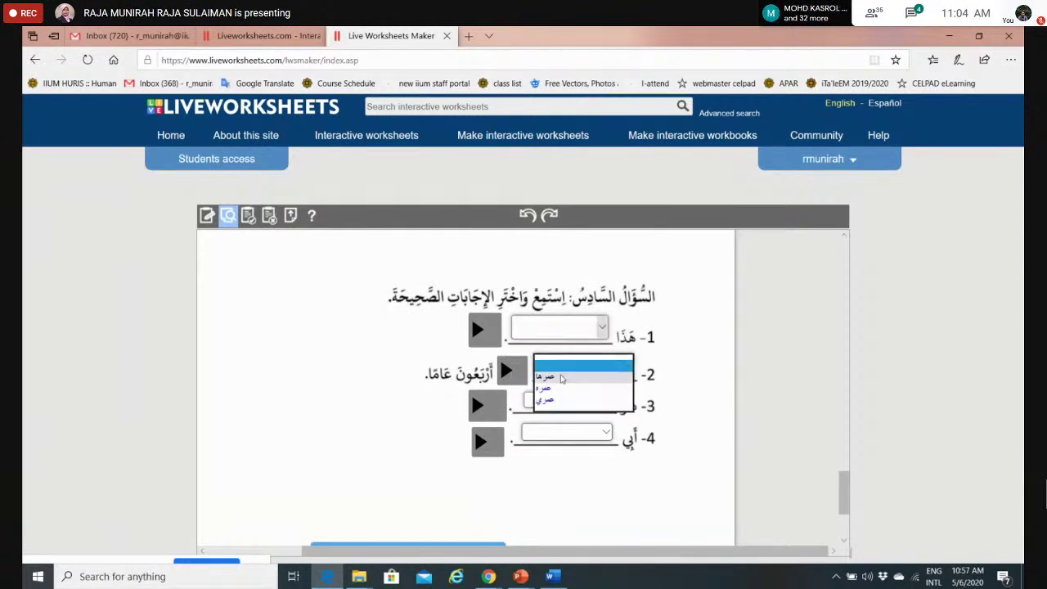
{"action": "left_click", "coordinate": [722, 360]}
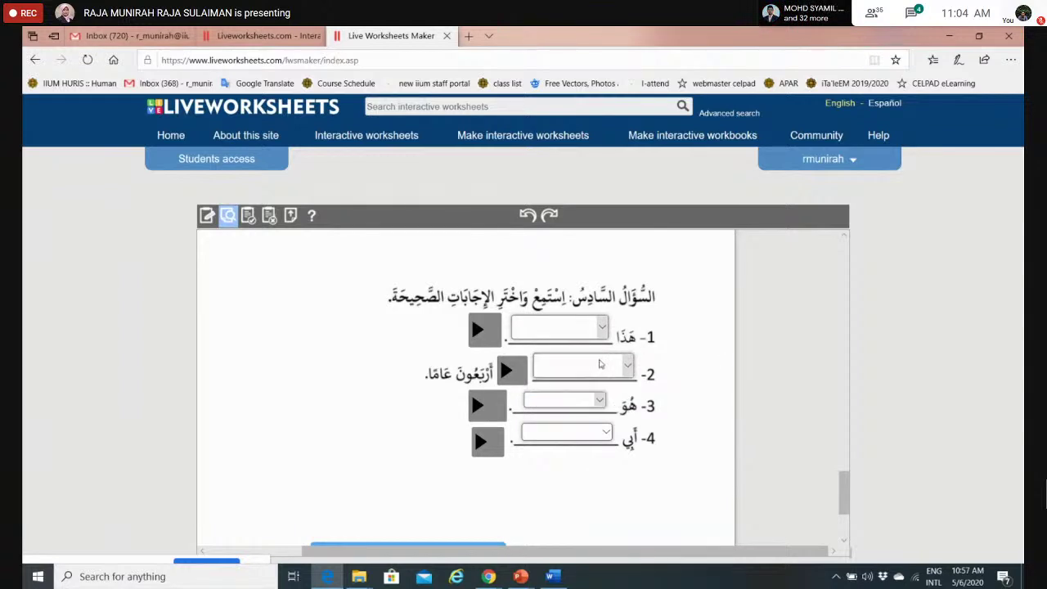
Set the font size of item 2's answer box in the sixth question to 28 px and save the style.
{"action": "left_click", "coordinate": [600, 364]}
{"action": "left_click", "coordinate": [733, 426]}
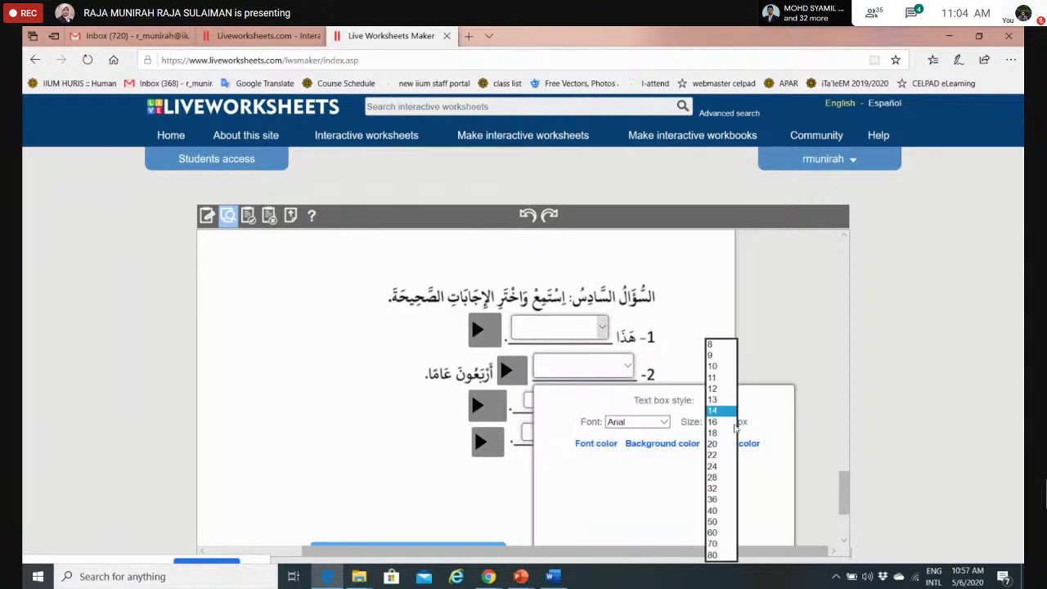
{"action": "left_click", "coordinate": [718, 484]}
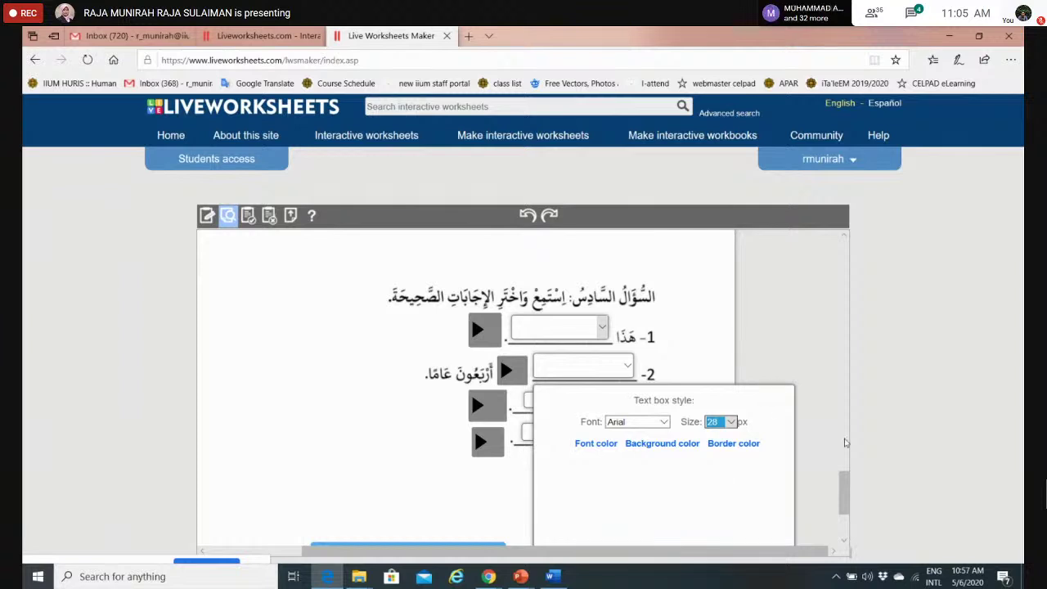
{"action": "scroll", "coordinate": [844, 471], "scroll_direction": "up", "scroll_amount": 3}
{"action": "left_click_drag", "start_coordinate": [844, 475], "coordinate": [847, 540]}
{"action": "left_click", "coordinate": [638, 511]}
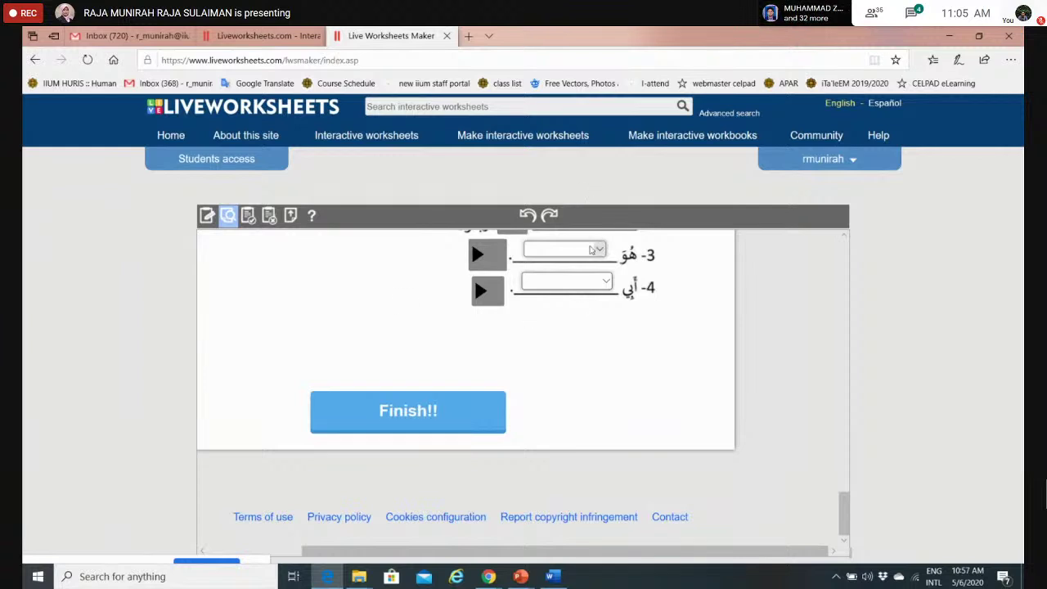
View the choices in item 3's drop-down, and set and save its answer box font size as 28 px.
{"action": "left_click", "coordinate": [598, 251]}
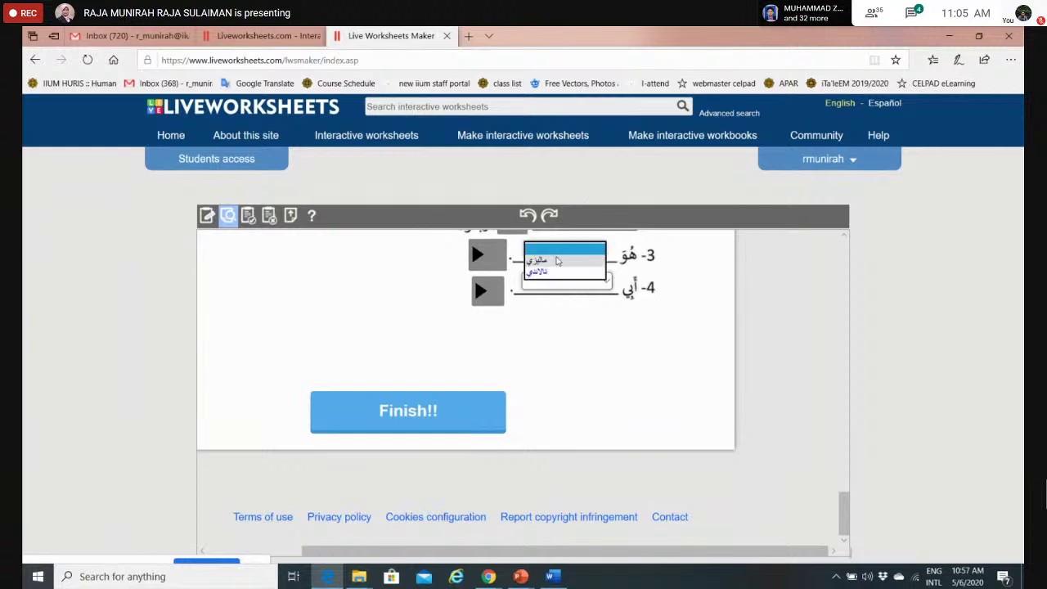
{"action": "left_click", "coordinate": [689, 254]}
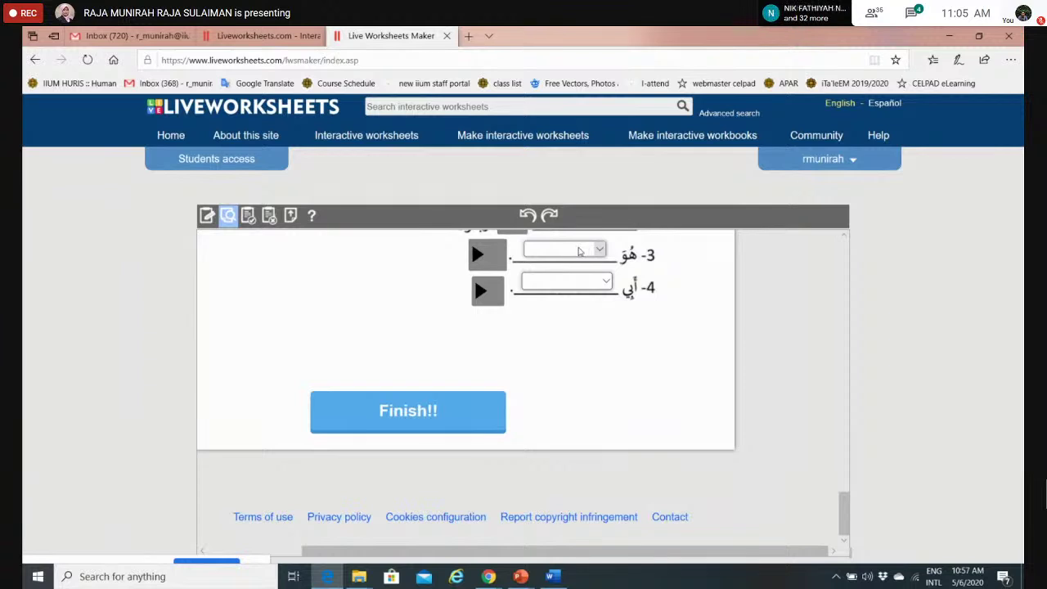
{"action": "left_click", "coordinate": [579, 251]}
{"action": "left_click", "coordinate": [722, 301]}
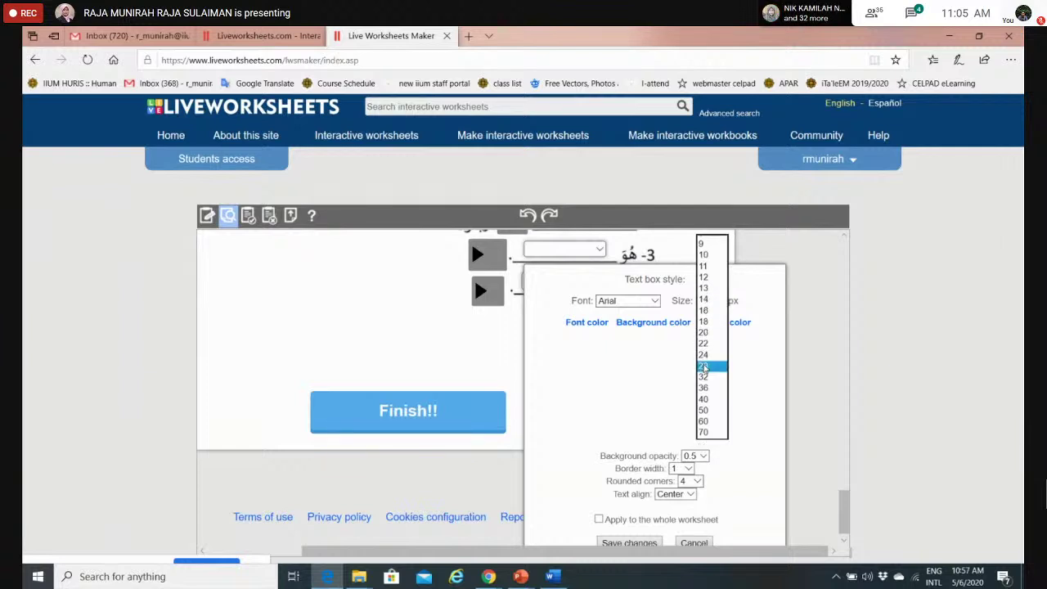
{"action": "left_click", "coordinate": [704, 368]}
{"action": "left_click", "coordinate": [634, 543]}
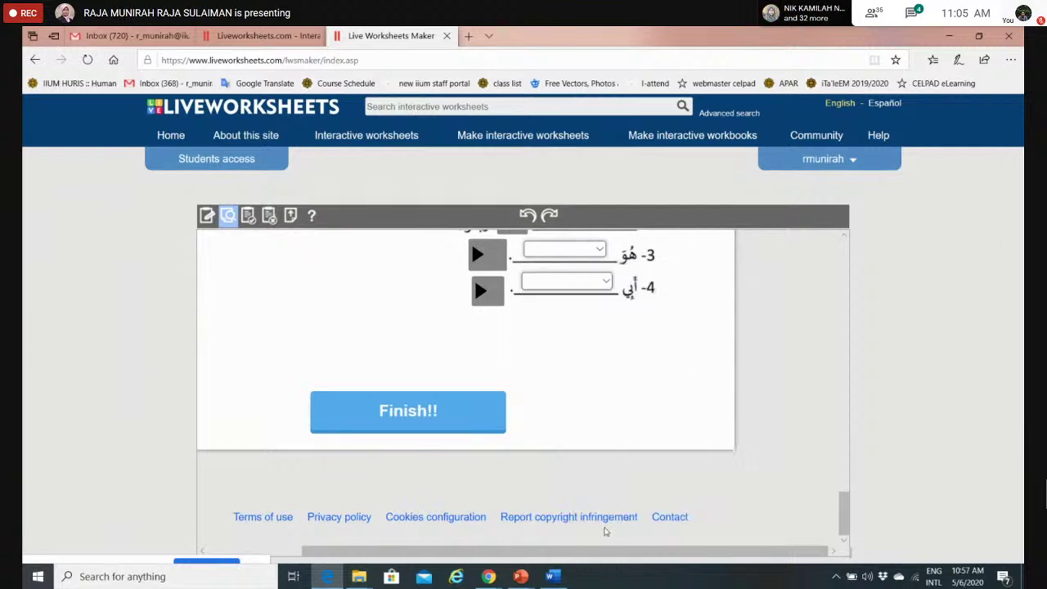
Set the font size of item 4's answer box in the sixth question to 28 px and save the style.
{"action": "left_click", "coordinate": [572, 283]}
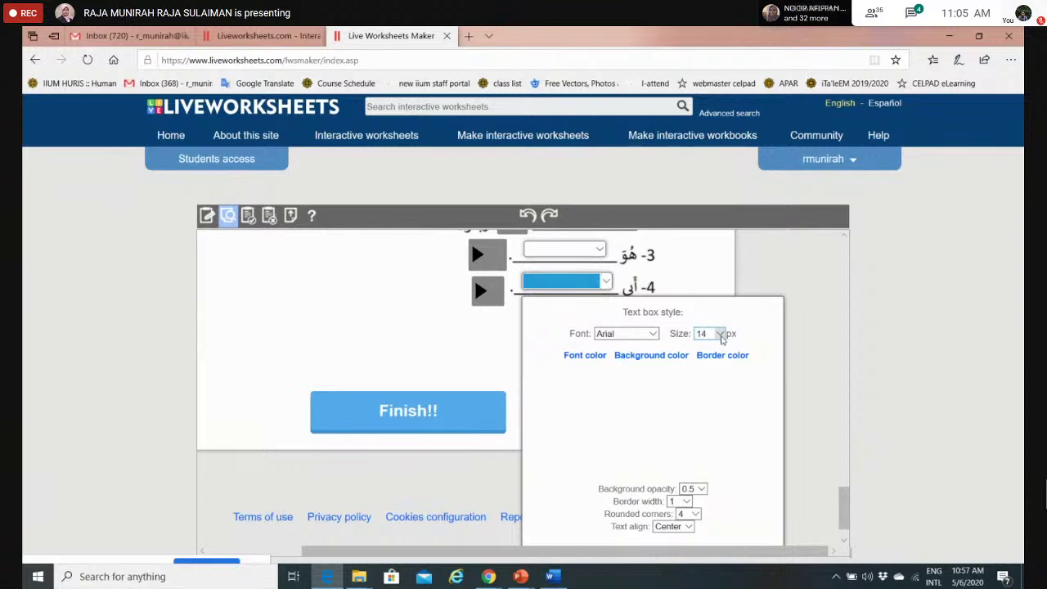
{"action": "left_click", "coordinate": [703, 331]}
{"action": "left_click", "coordinate": [596, 431]}
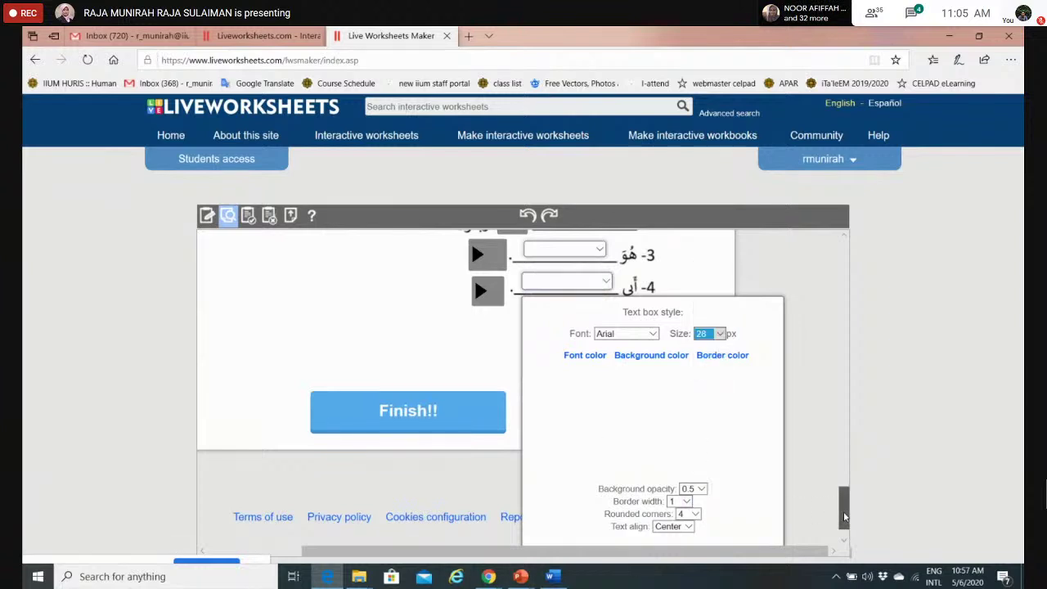
{"action": "scroll", "coordinate": [844, 516], "scroll_direction": "down", "scroll_amount": 1}
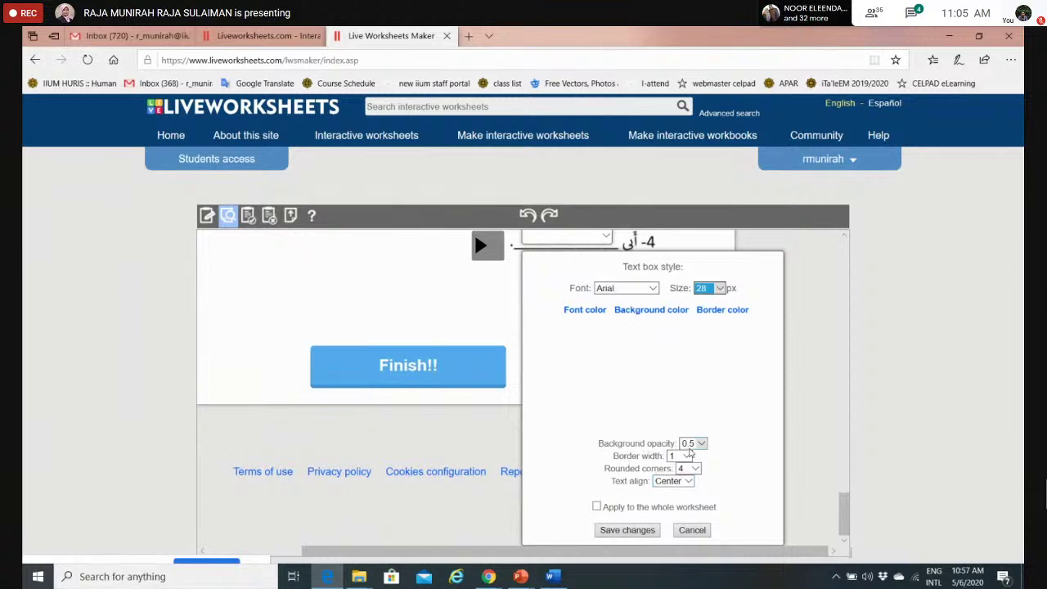
{"action": "left_click", "coordinate": [627, 530]}
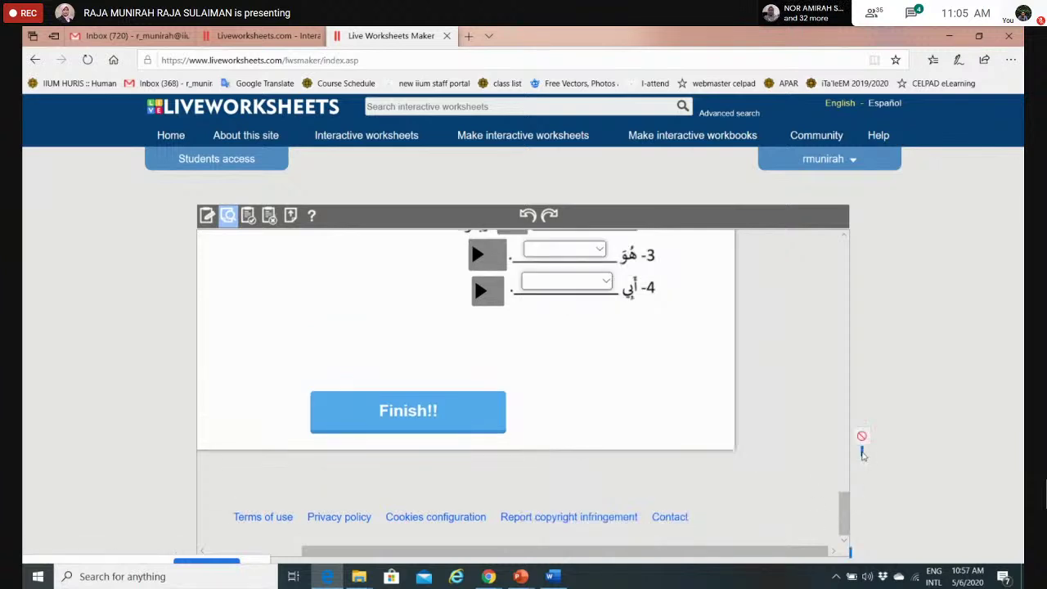
Answer items 1 to 4 of the sixth question with أبي, عمره, ماليزي and معلم.
{"action": "left_click_drag", "start_coordinate": [844, 502], "coordinate": [838, 488]}
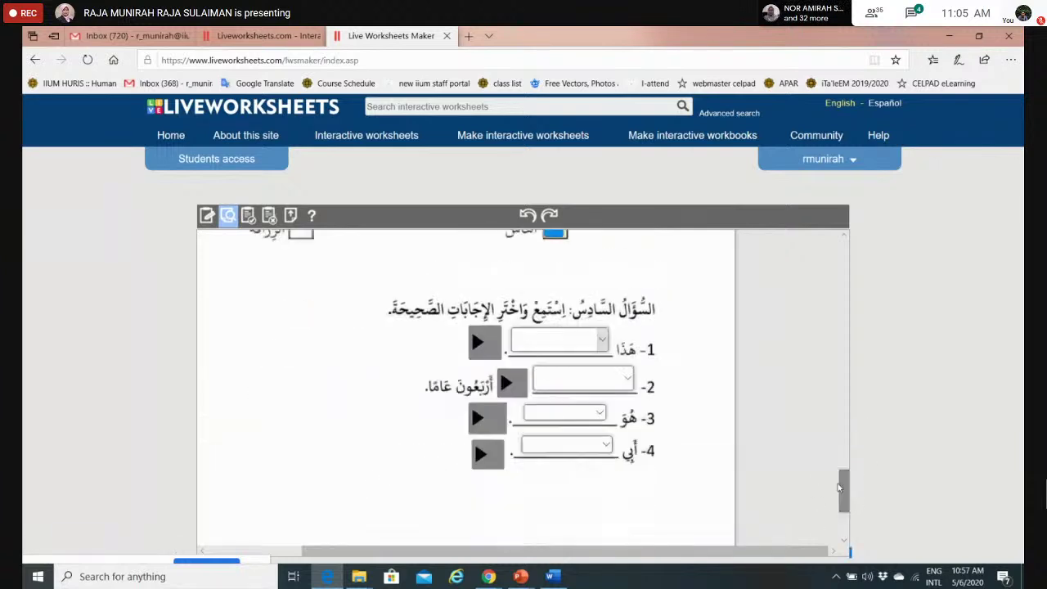
{"action": "left_click", "coordinate": [559, 340]}
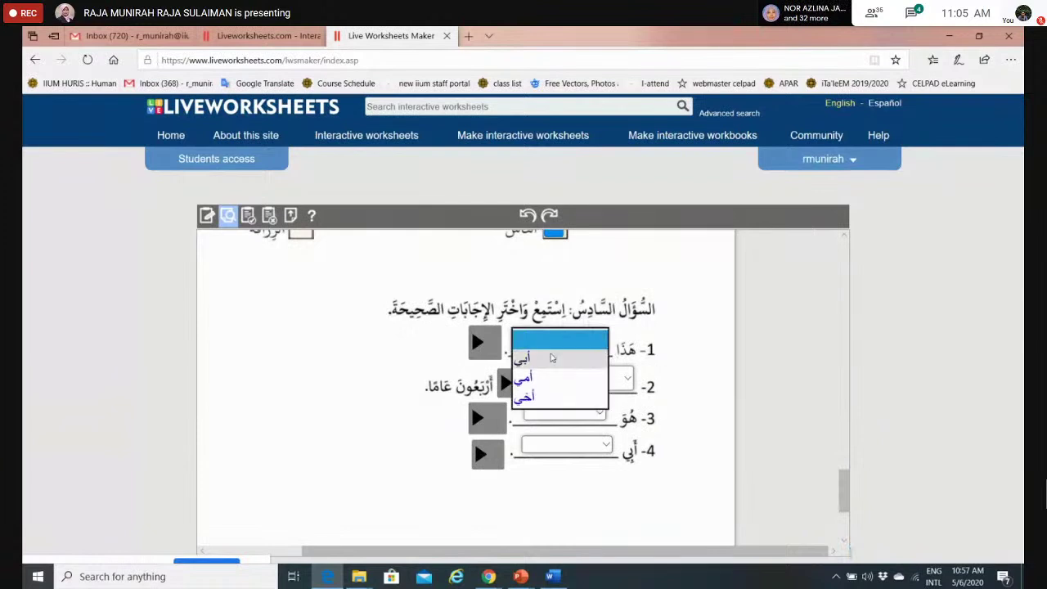
{"action": "left_click", "coordinate": [531, 368]}
{"action": "left_click", "coordinate": [628, 371]}
{"action": "left_click", "coordinate": [602, 420]}
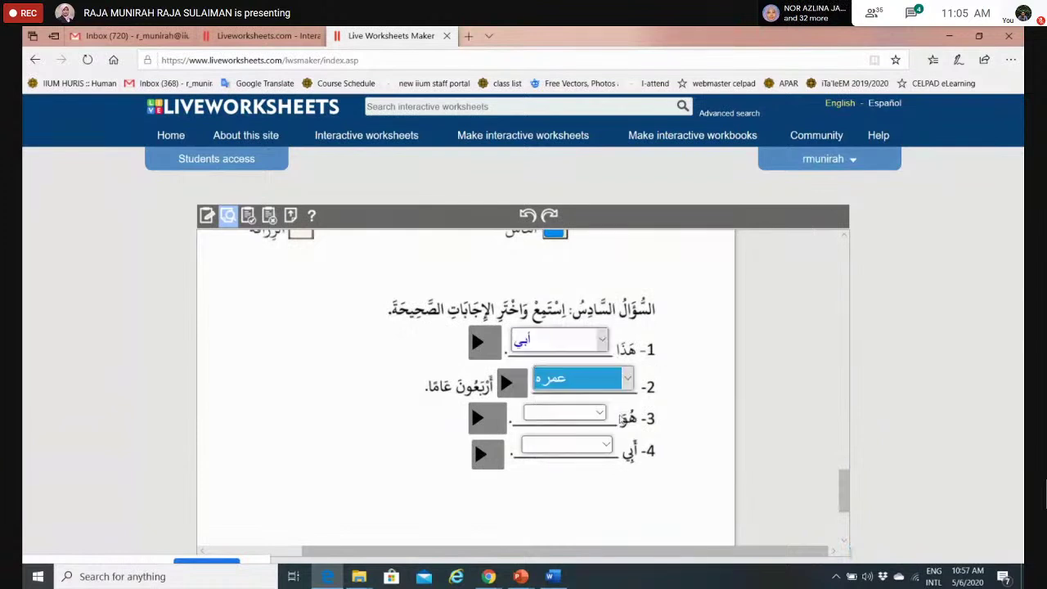
{"action": "left_click", "coordinate": [604, 413]}
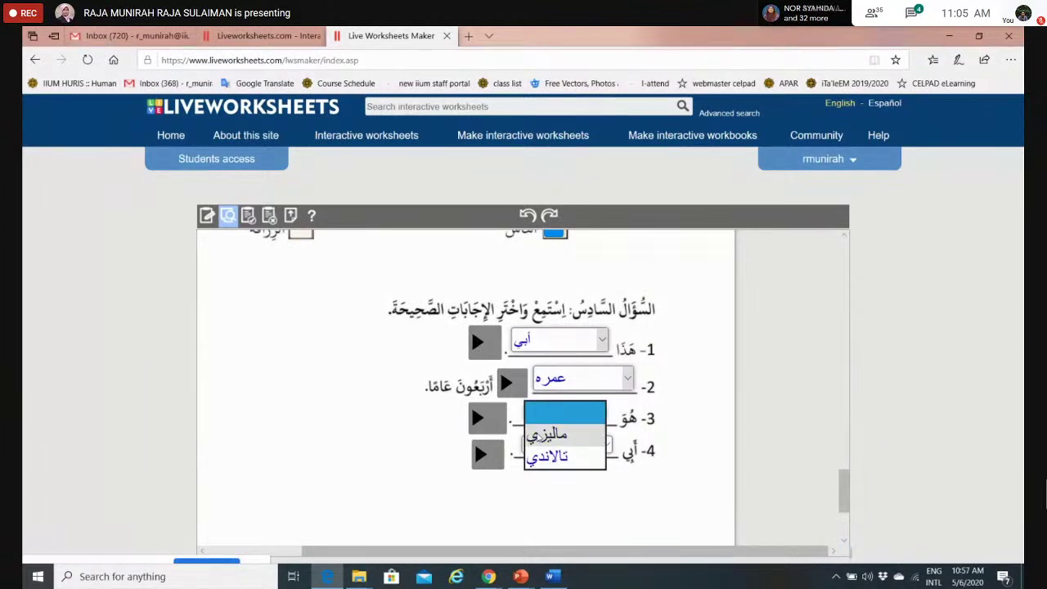
{"action": "left_click", "coordinate": [602, 435]}
{"action": "left_click", "coordinate": [606, 449]}
{"action": "left_click", "coordinate": [540, 488]}
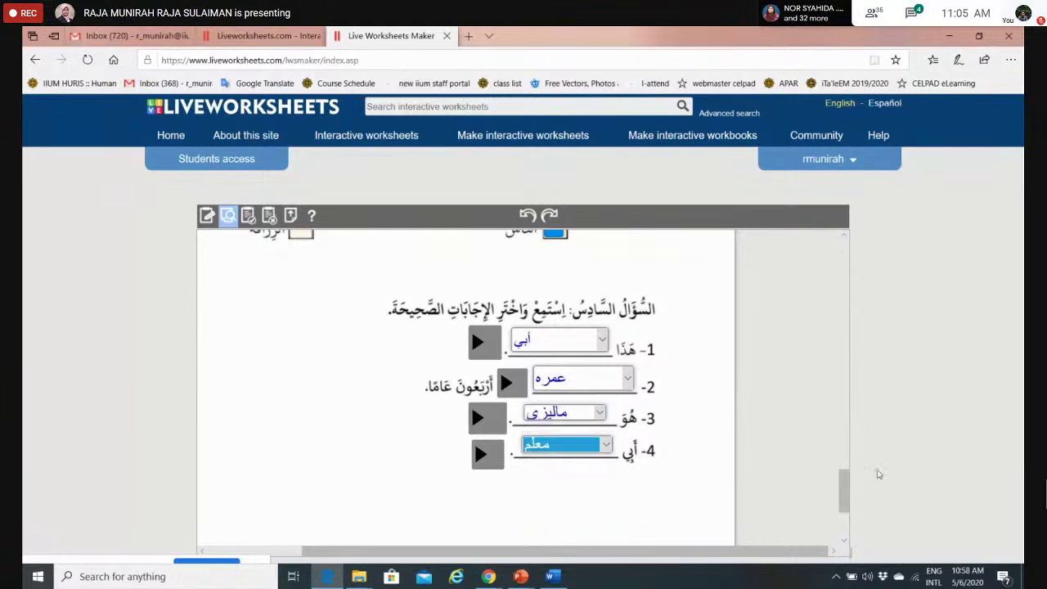
Finish the previewed worksheet and view the form for emailing the answers to the teacher.
{"action": "left_click_drag", "start_coordinate": [845, 489], "coordinate": [845, 511]}
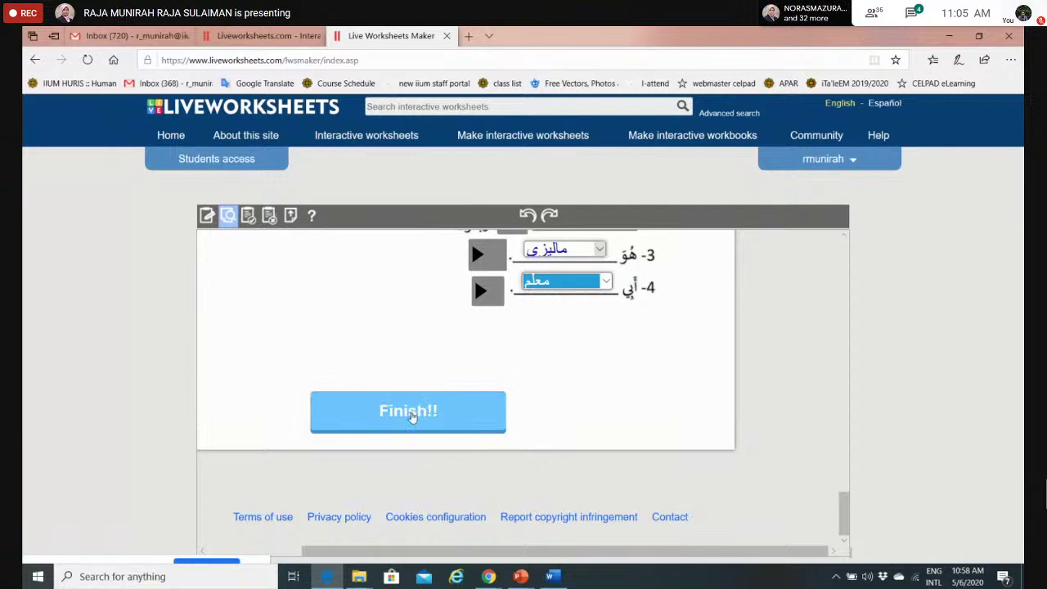
{"action": "left_click", "coordinate": [411, 416]}
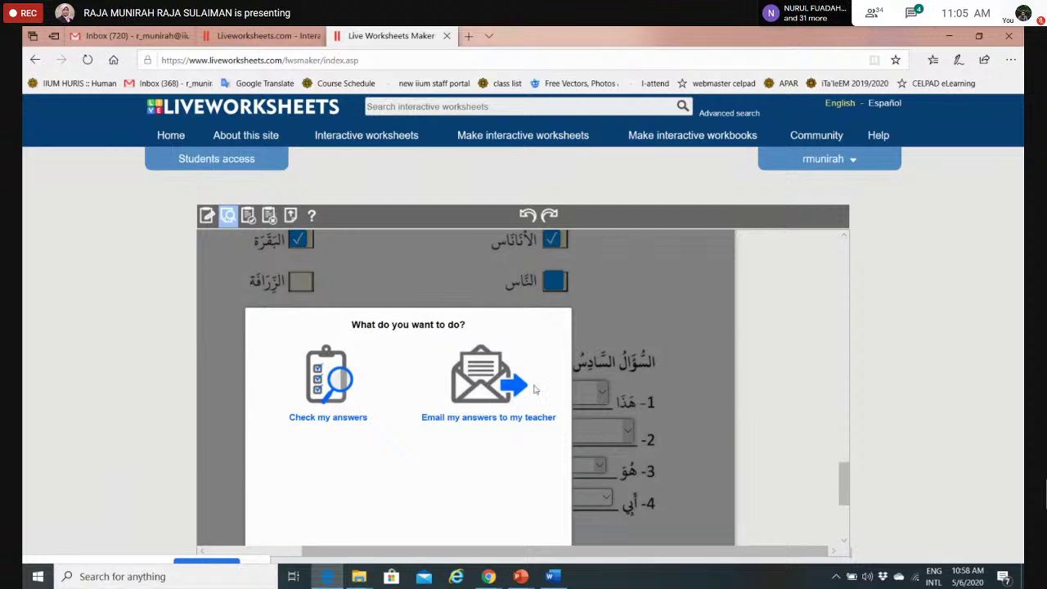
{"action": "left_click", "coordinate": [487, 419]}
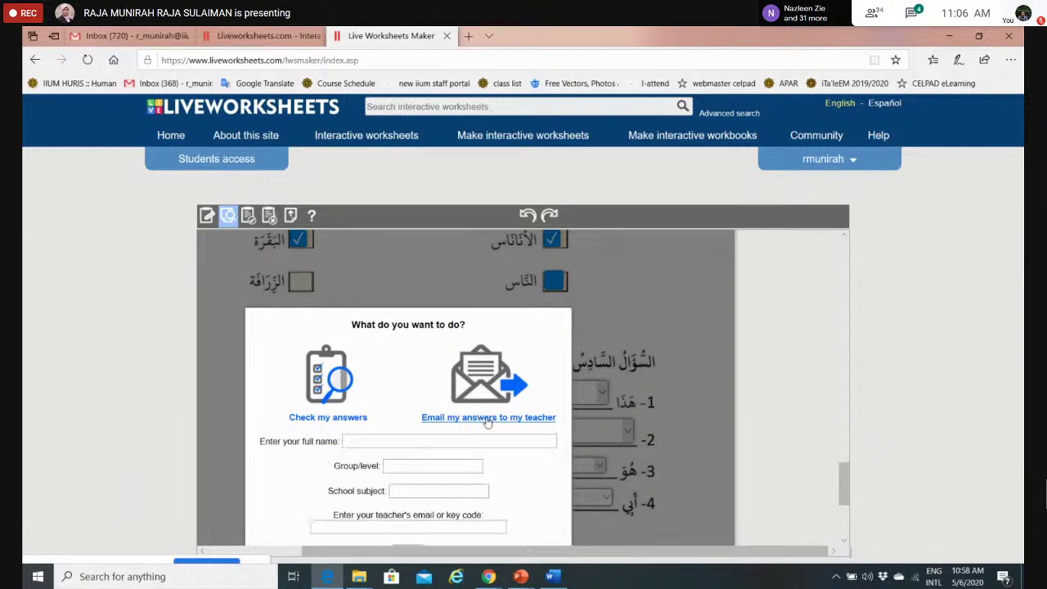
{"action": "scroll", "coordinate": [843, 482], "scroll_direction": "down", "scroll_amount": 2}
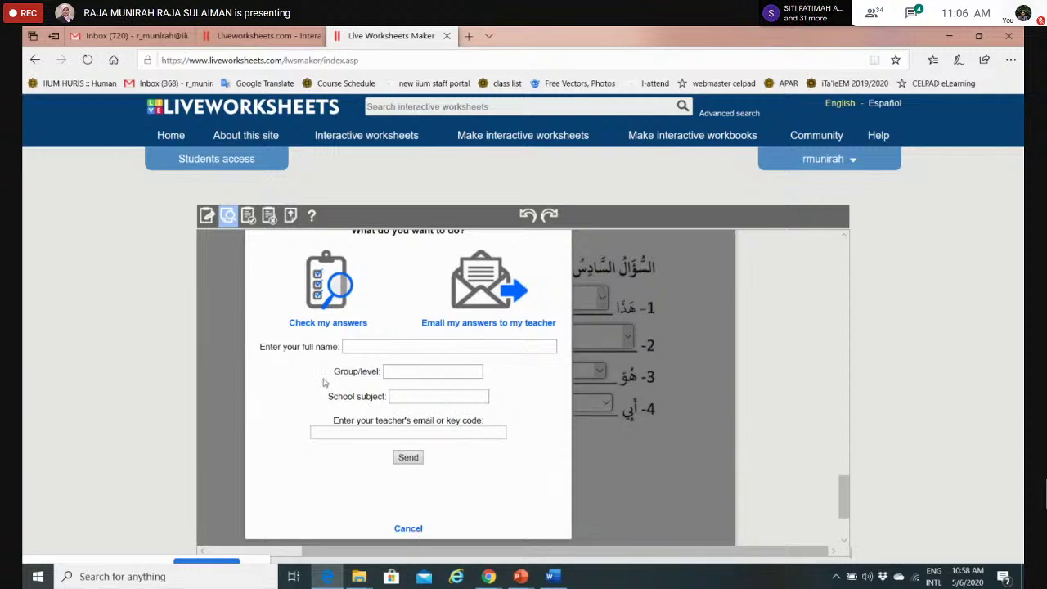
Check the worksheet's answers and examine the marked responses and the score at the start of the worksheet.
{"action": "left_click", "coordinate": [327, 286]}
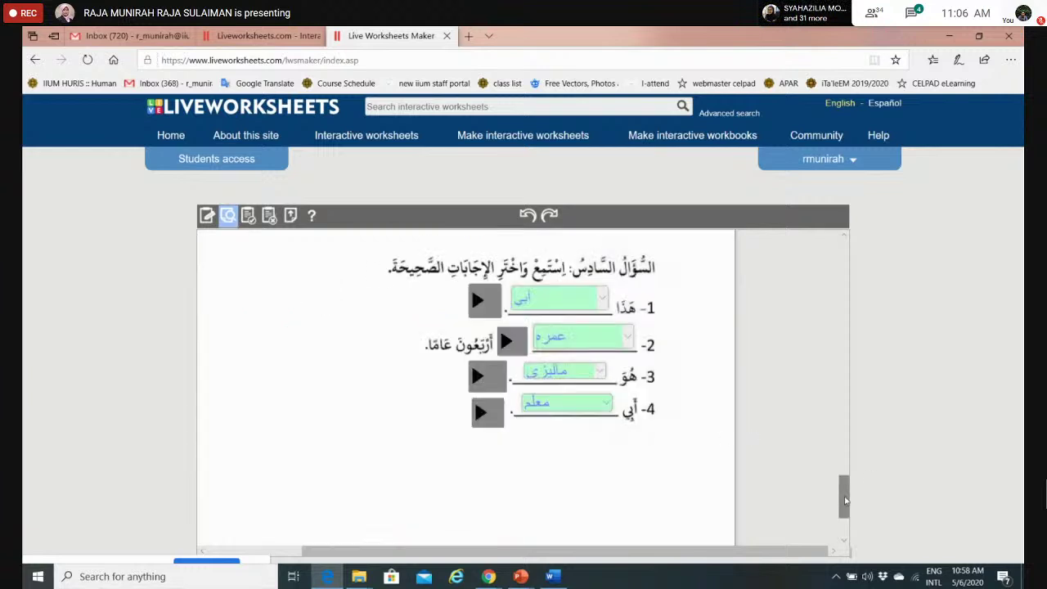
{"action": "left_click_drag", "start_coordinate": [840, 483], "coordinate": [836, 362]}
{"action": "scroll", "coordinate": [842, 293], "scroll_direction": "up", "scroll_amount": 3}
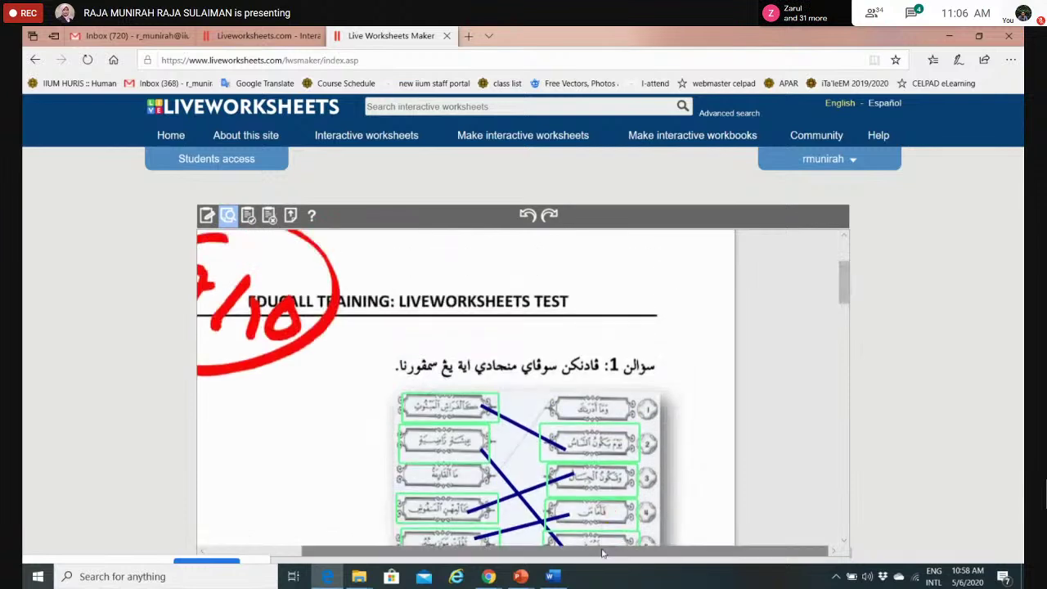
{"action": "left_click_drag", "start_coordinate": [602, 553], "coordinate": [505, 560]}
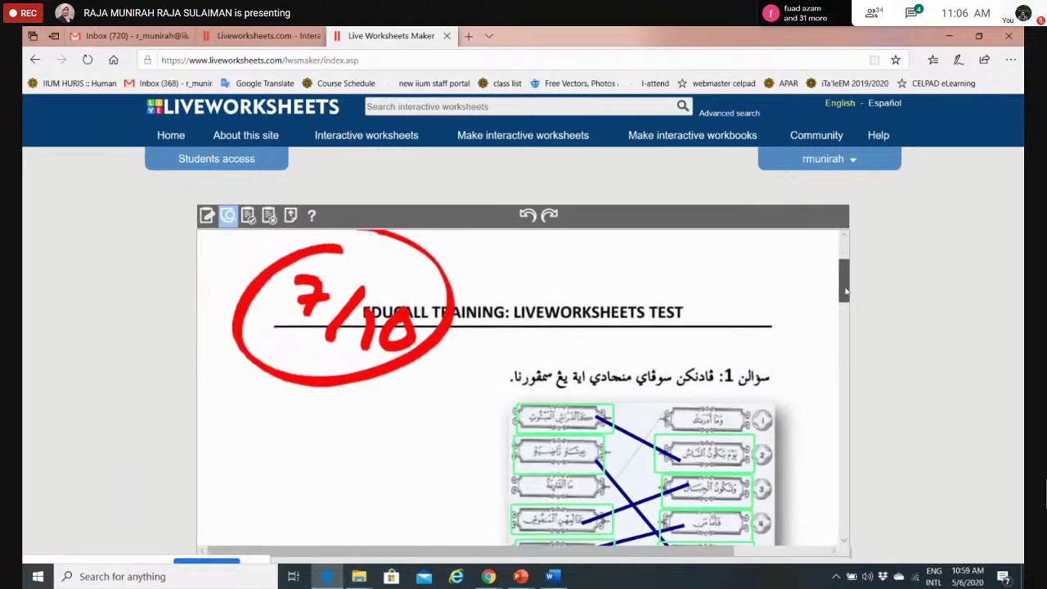
Review the marked answers in the worksheet preview from Question 1 through the sixth question.
{"action": "scroll", "coordinate": [331, 280], "scroll_direction": "up", "scroll_amount": 1}
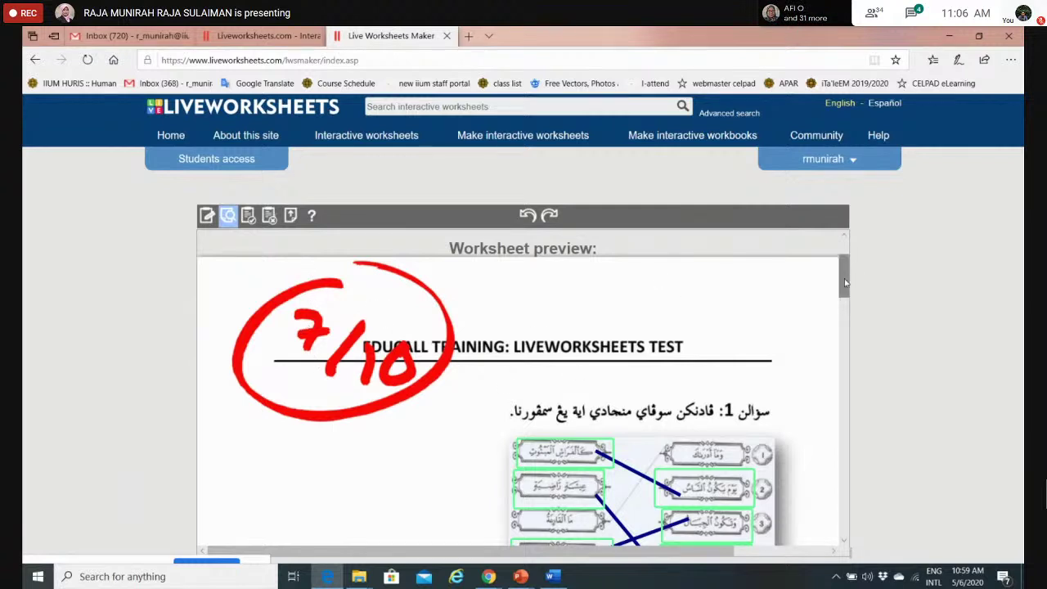
{"action": "left_click_drag", "start_coordinate": [845, 286], "coordinate": [851, 372]}
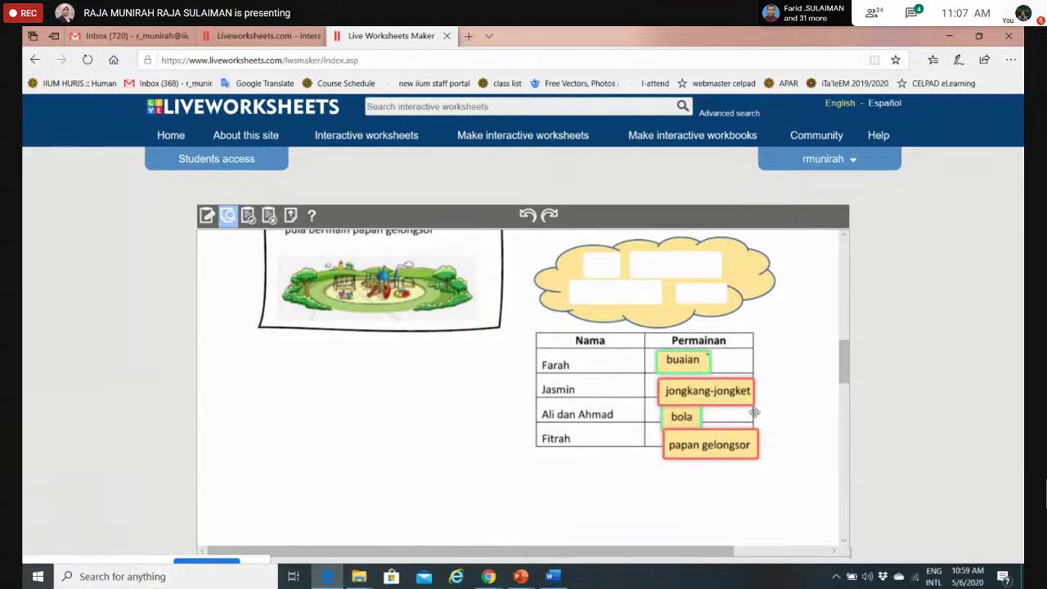
{"action": "left_click_drag", "start_coordinate": [847, 357], "coordinate": [847, 396]}
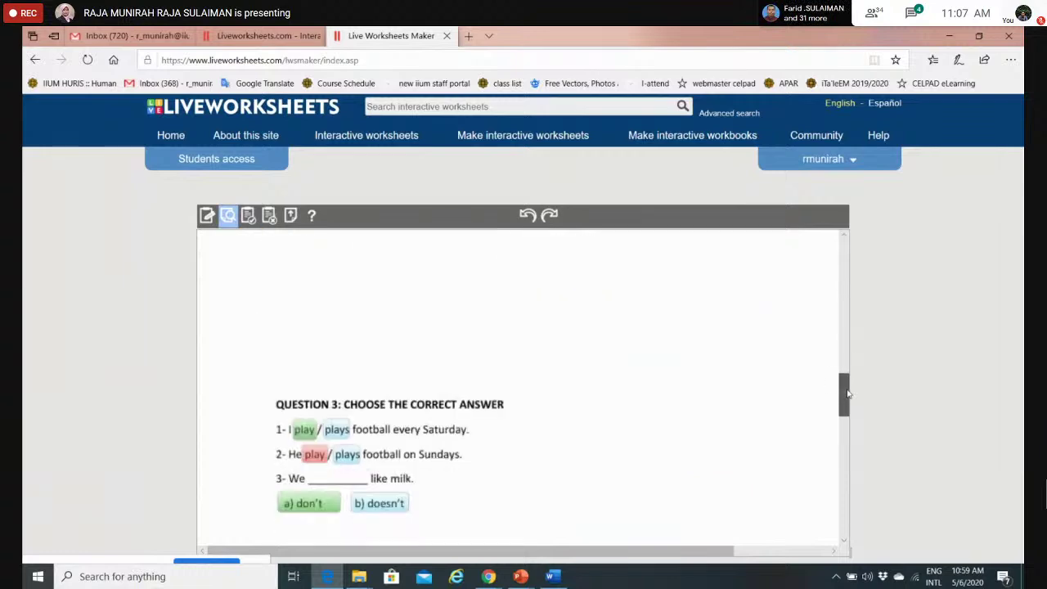
{"action": "scroll", "coordinate": [291, 345], "scroll_direction": "down", "scroll_amount": 1}
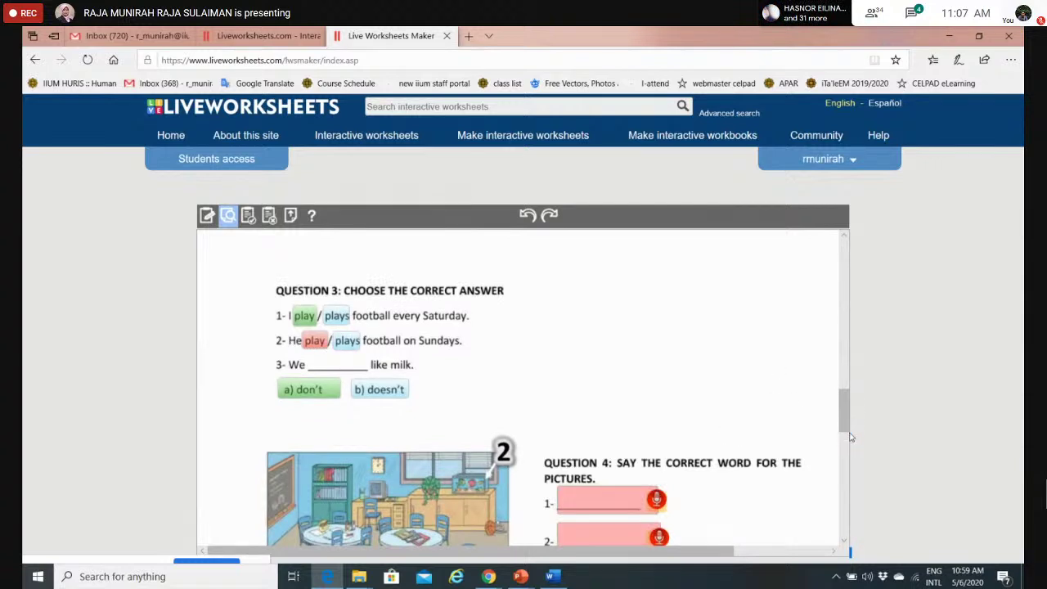
{"action": "left_click_drag", "start_coordinate": [844, 426], "coordinate": [845, 472]}
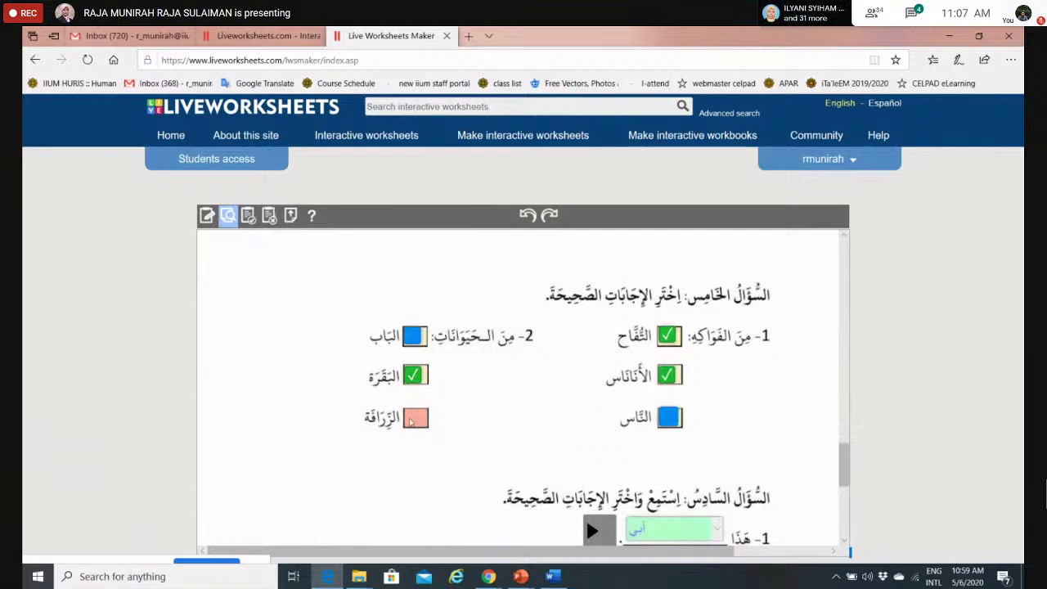
{"action": "scroll", "coordinate": [586, 353], "scroll_direction": "down", "scroll_amount": 3}
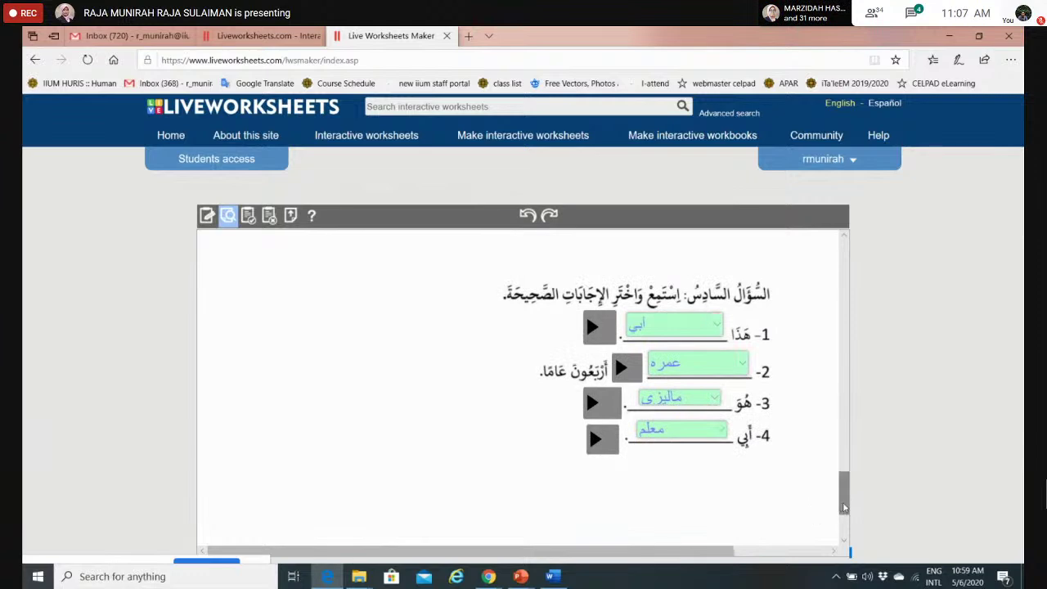
{"action": "scroll", "coordinate": [848, 553], "scroll_direction": "down", "scroll_amount": 3}
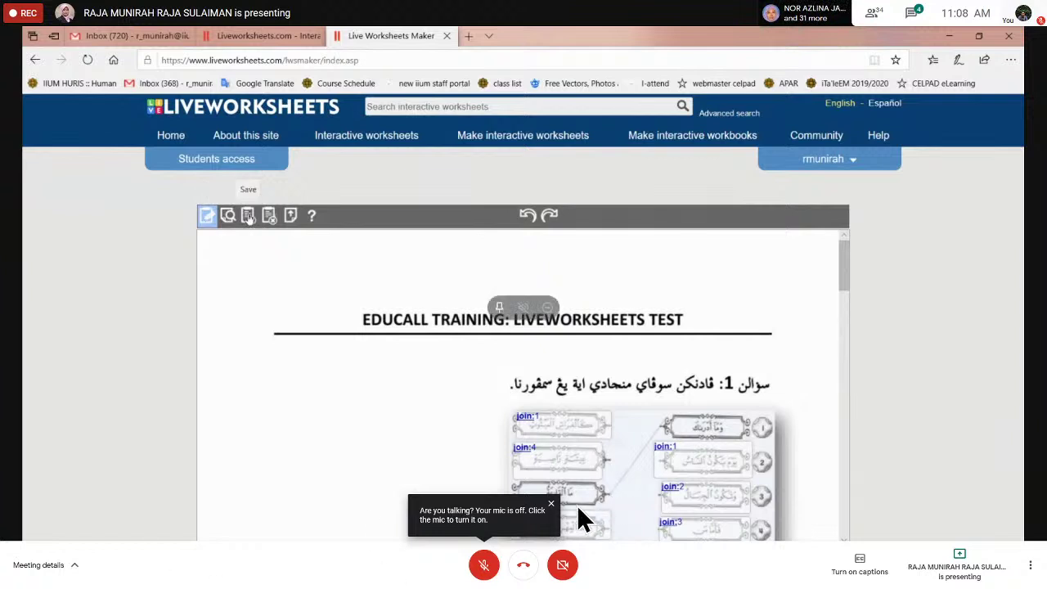
{"action": "left_click", "coordinate": [550, 503]}
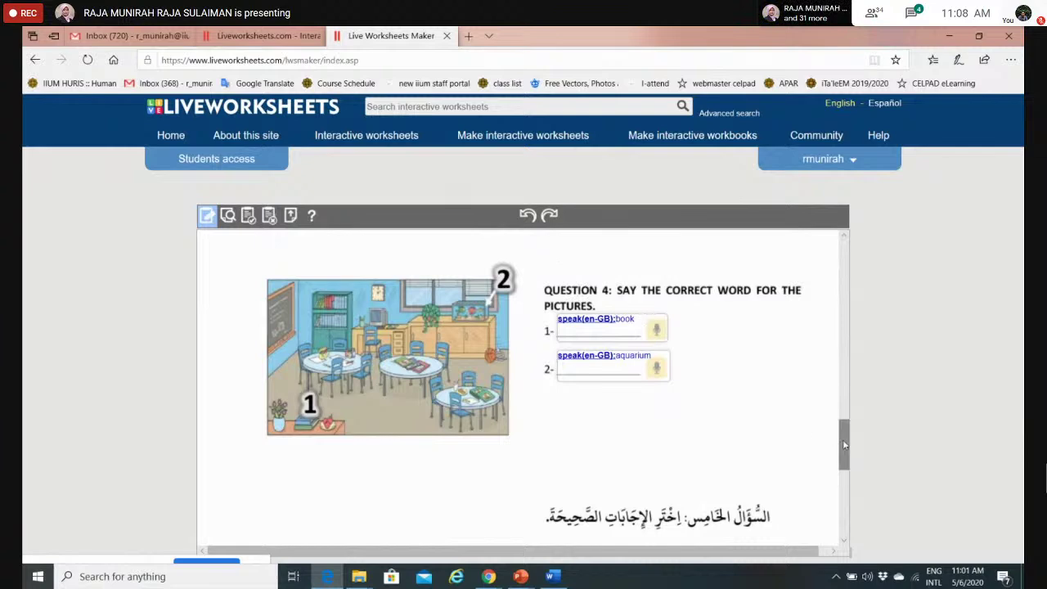
{"action": "left_click_drag", "start_coordinate": [845, 444], "coordinate": [847, 266]}
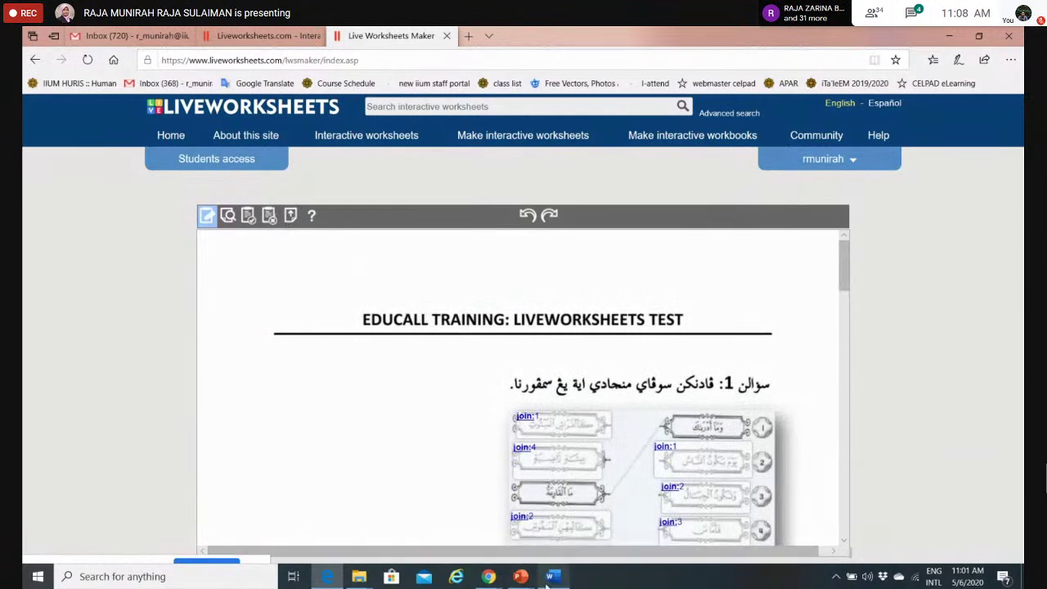
{"action": "mouse_move", "coordinate": [551, 579]}
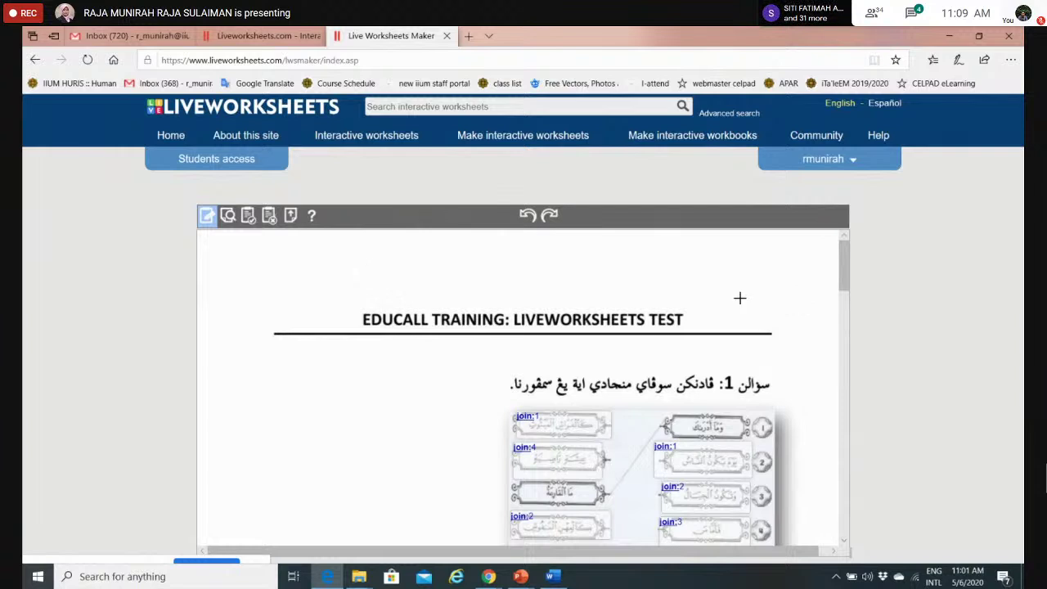
Save the worksheet as private with the title "educall training3" and highlight its generated link.
{"action": "left_click", "coordinate": [250, 216]}
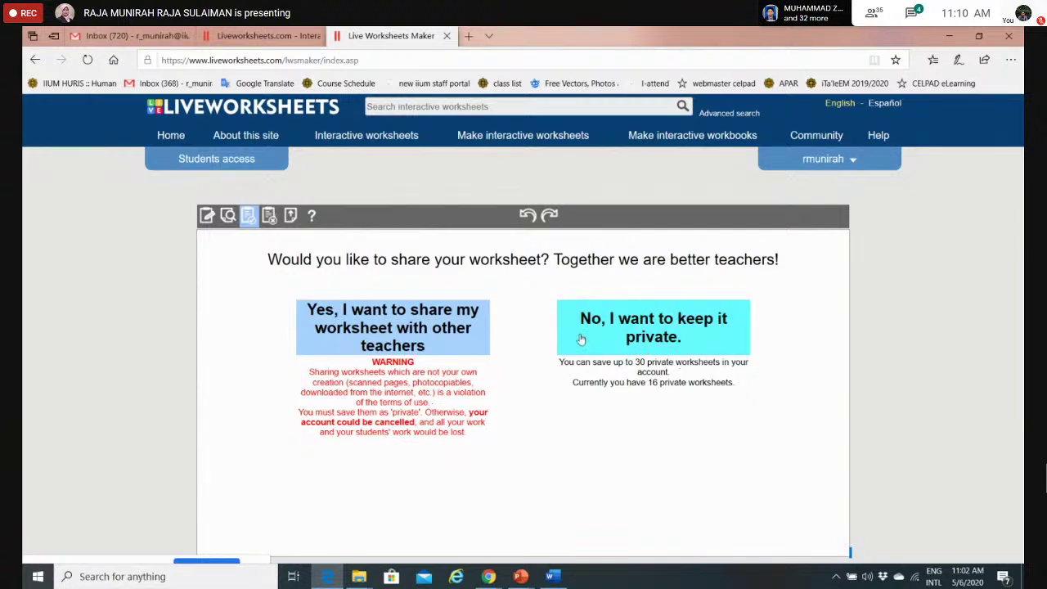
{"action": "left_click", "coordinate": [645, 348]}
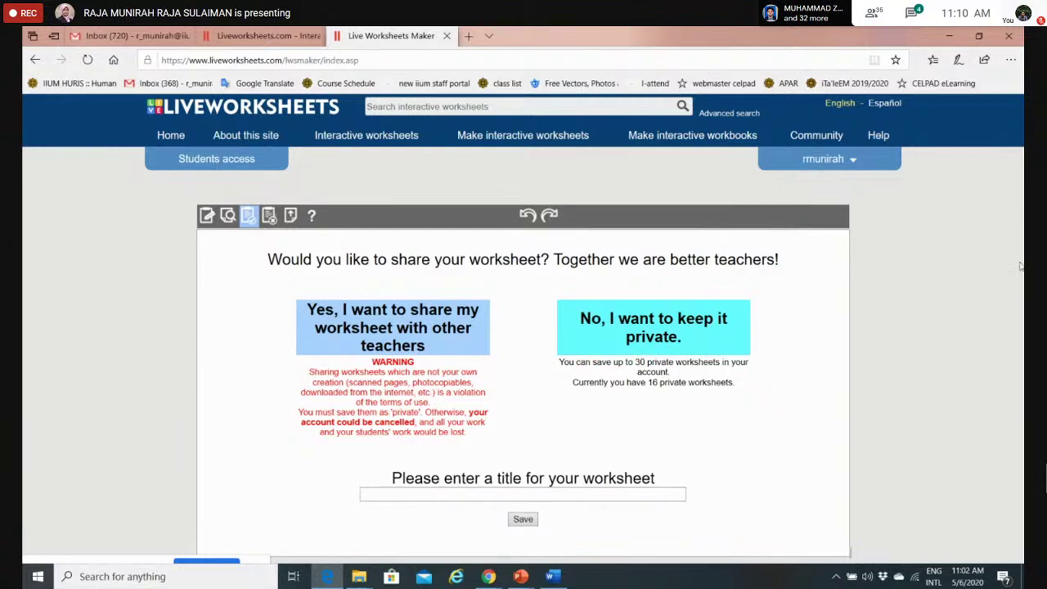
{"action": "left_click", "coordinate": [479, 496]}
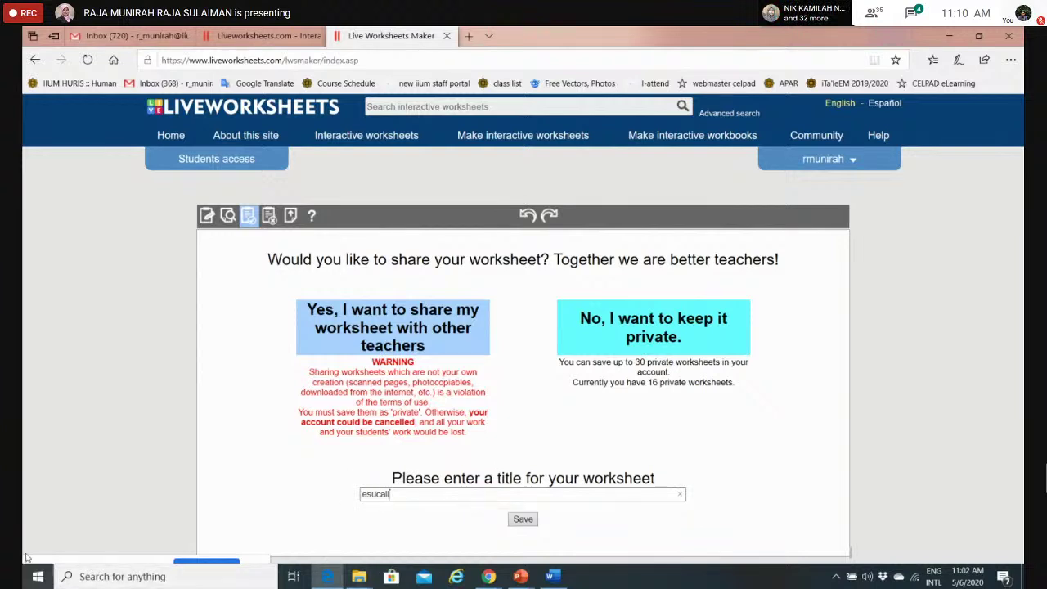
{"action": "key", "text": "BackSpace"}
{"action": "key", "text": "BackSpace"}
{"action": "key", "text": "BackSpace"}
{"action": "key", "text": "BackSpace"}
{"action": "type", "text": "call trai"}
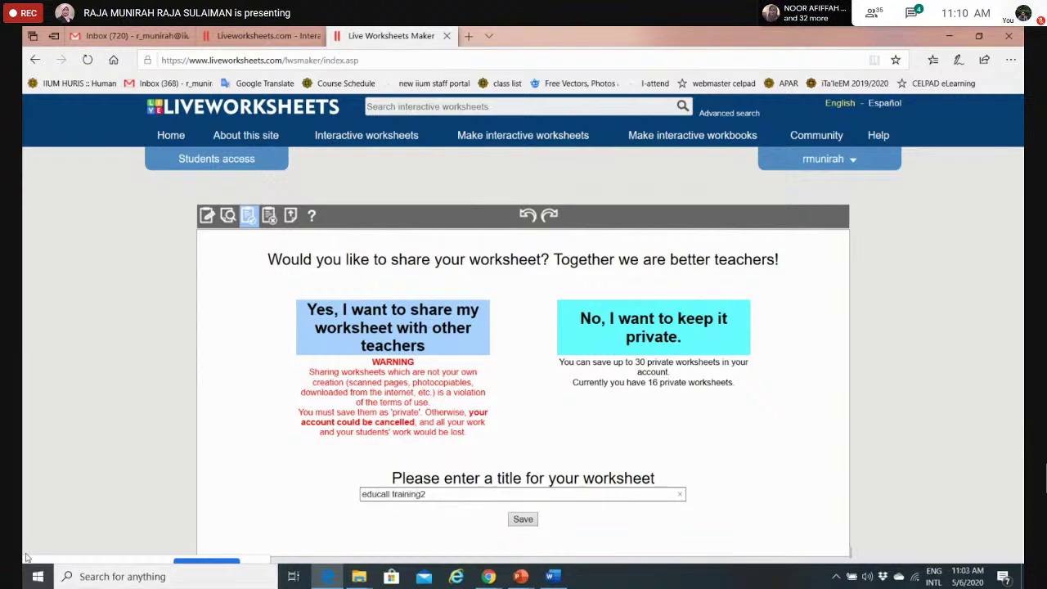
{"action": "type", "text": "ning3"}
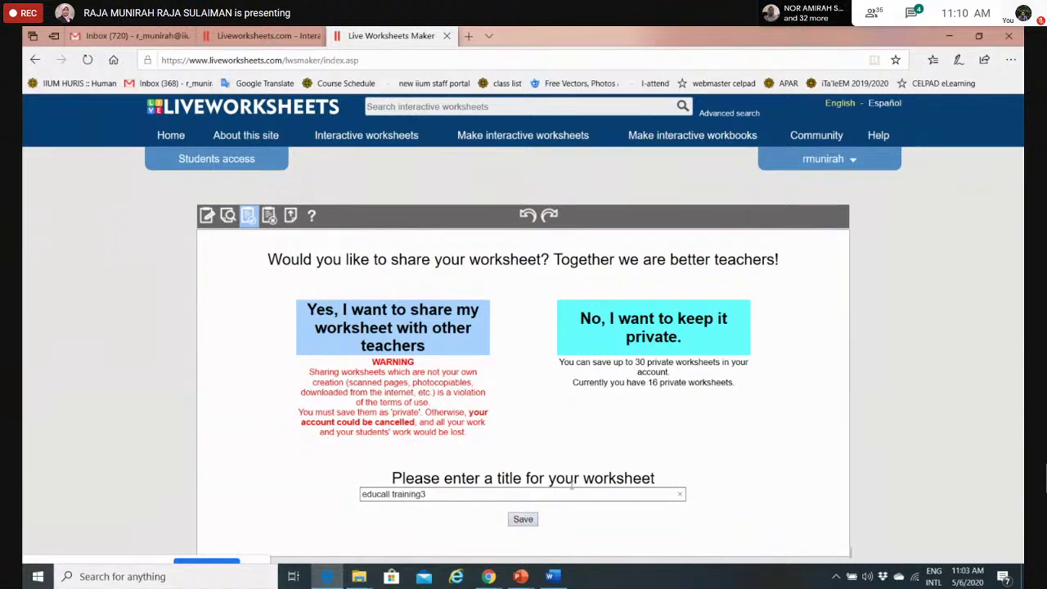
{"action": "left_click", "coordinate": [530, 525]}
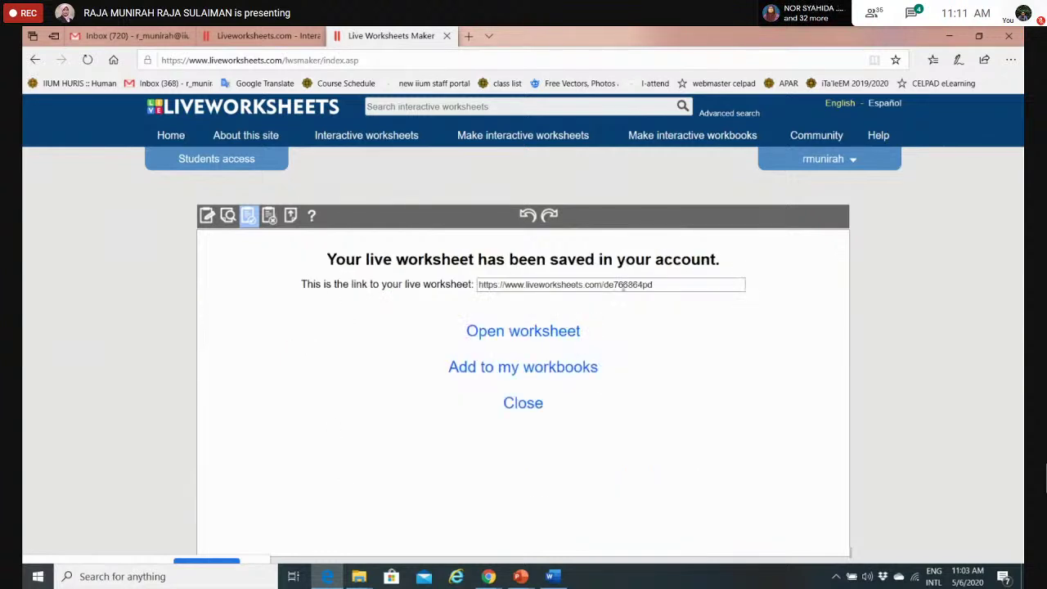
{"action": "left_click_drag", "start_coordinate": [664, 284], "coordinate": [470, 287]}
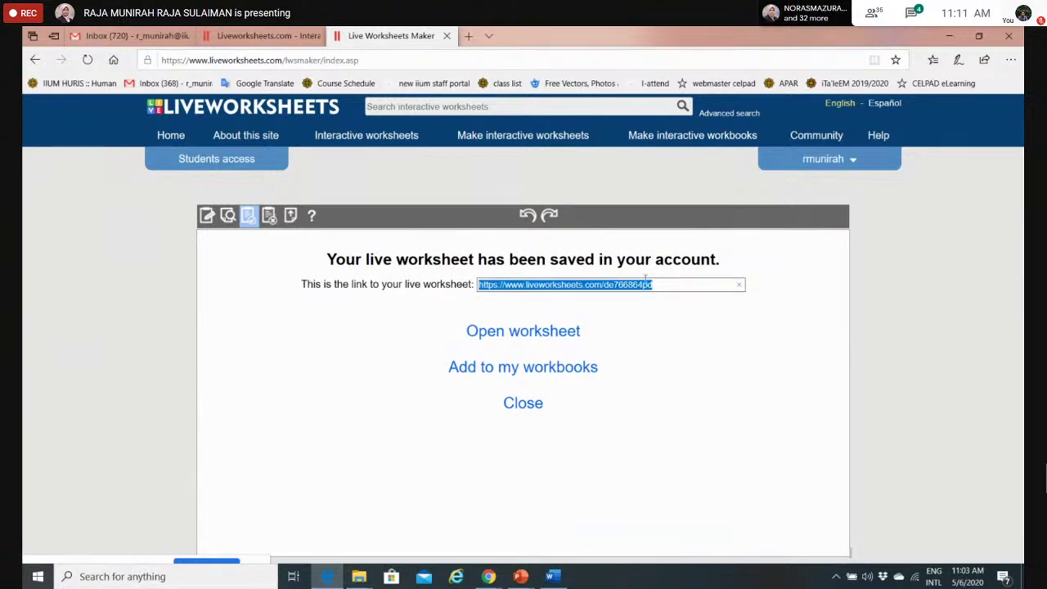
{"action": "left_click", "coordinate": [752, 389]}
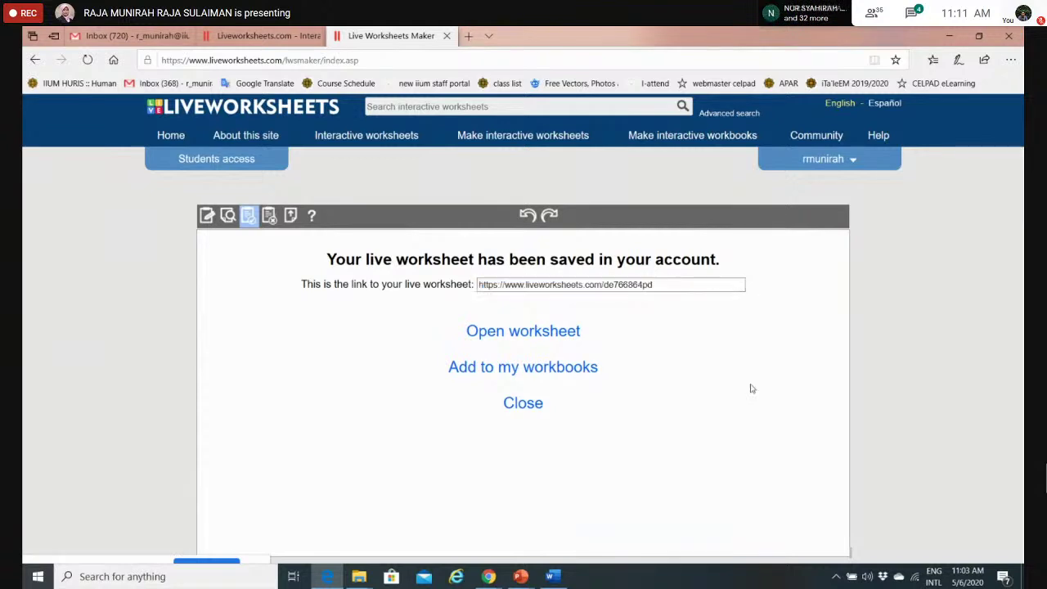
Go to the account's own worksheets and open "educall training3" from the collection.
{"action": "left_click", "coordinate": [822, 160]}
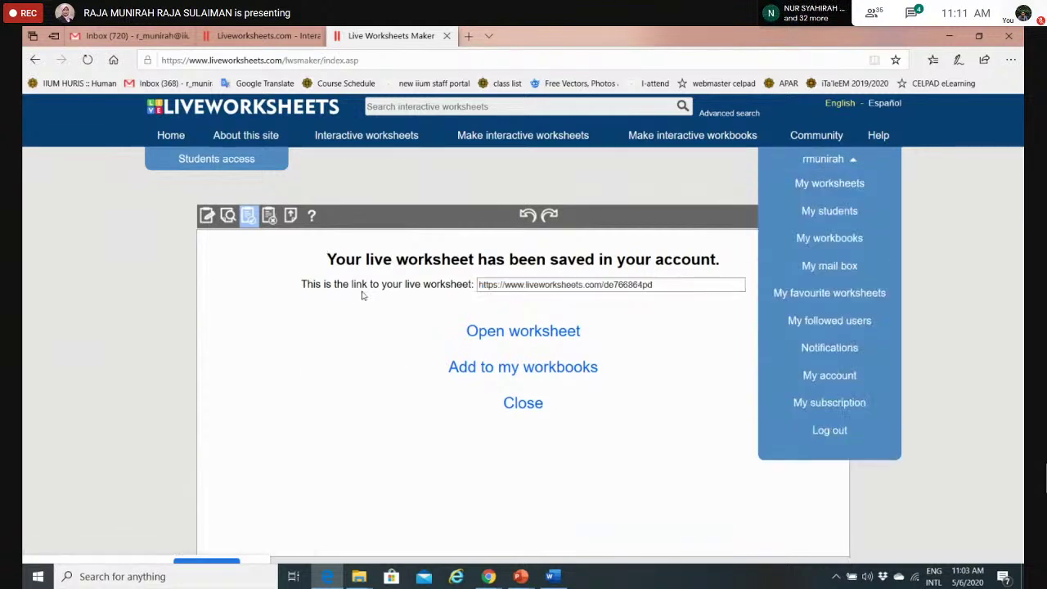
{"action": "left_click", "coordinate": [828, 184]}
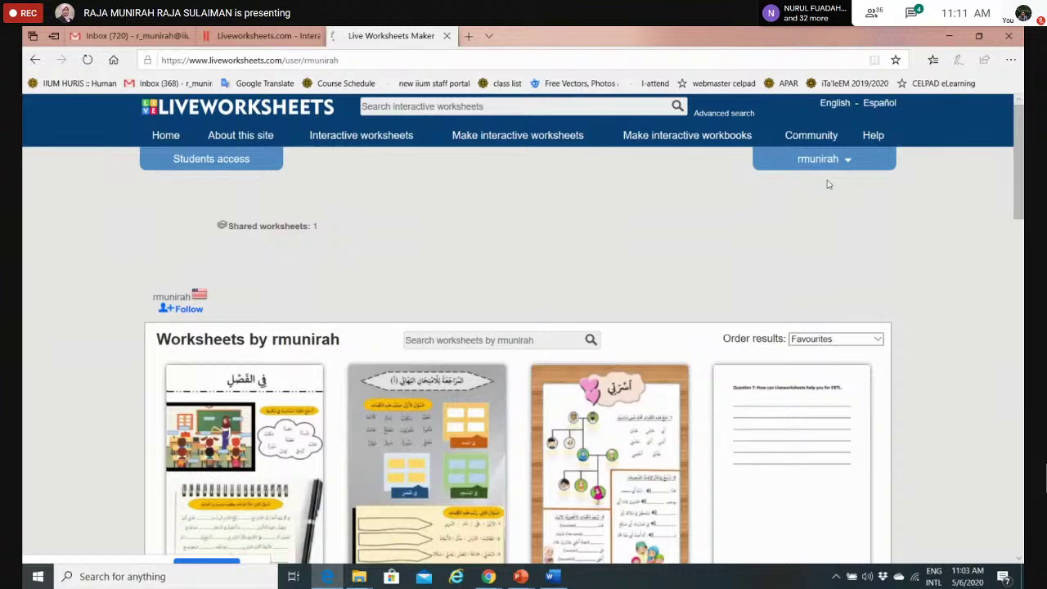
{"action": "left_click", "coordinate": [822, 160]}
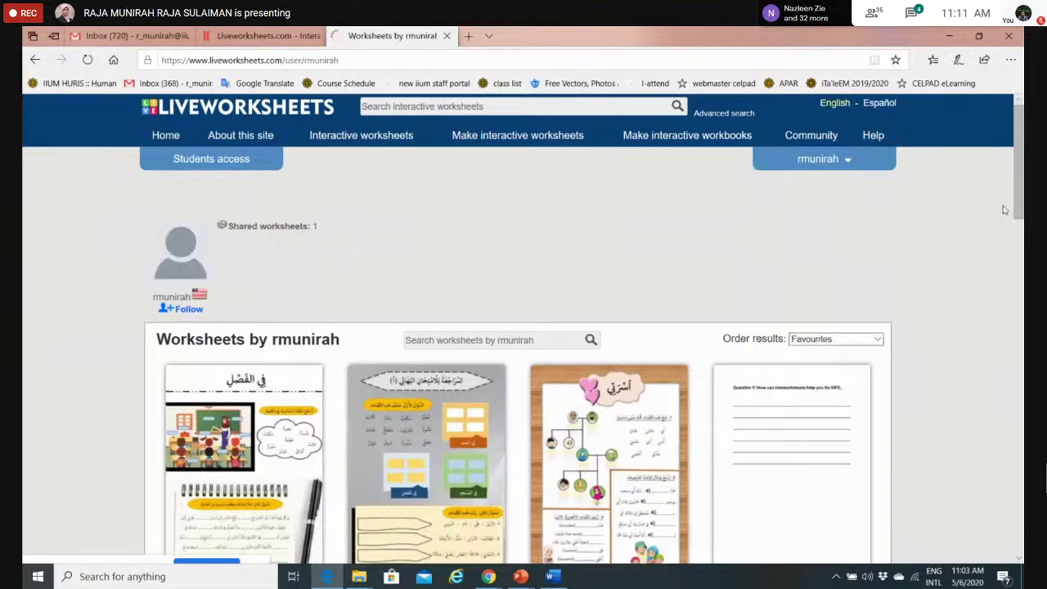
{"action": "left_click_drag", "start_coordinate": [1022, 193], "coordinate": [1022, 254]}
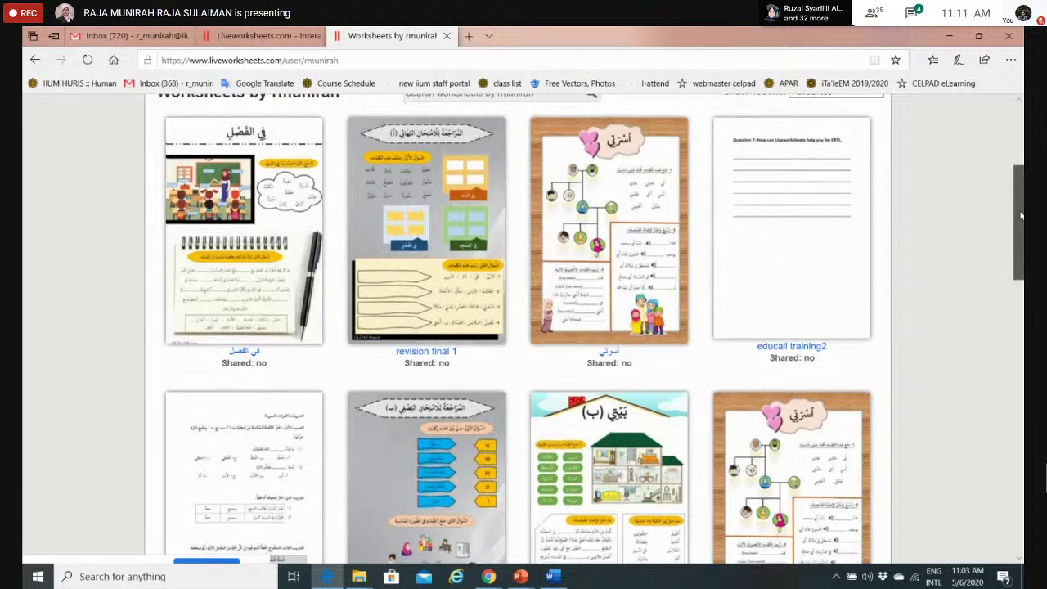
{"action": "left_click_drag", "start_coordinate": [1021, 215], "coordinate": [1021, 284]}
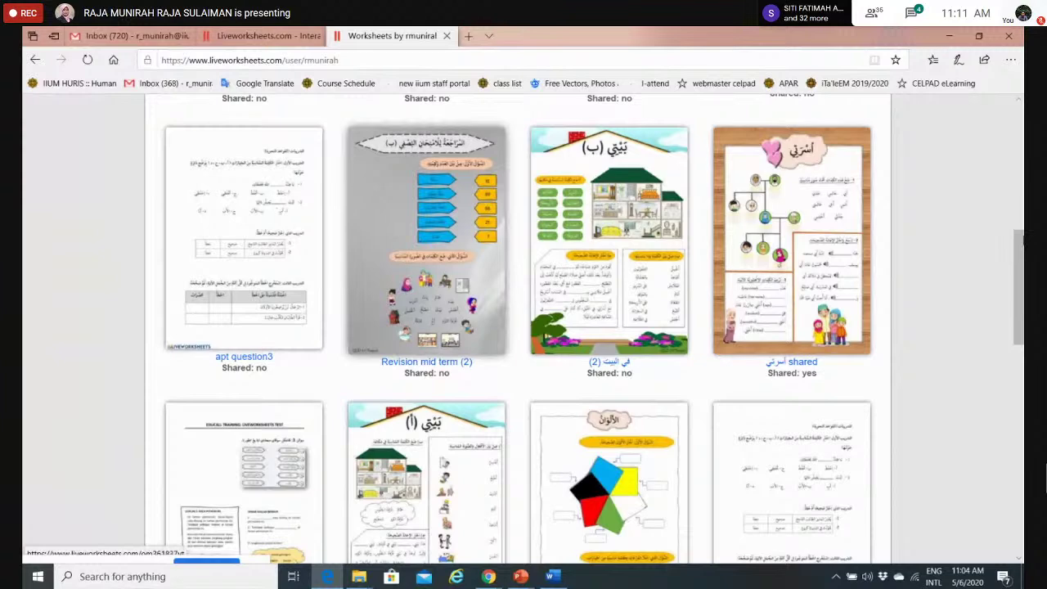
{"action": "left_click_drag", "start_coordinate": [1019, 252], "coordinate": [1022, 329]}
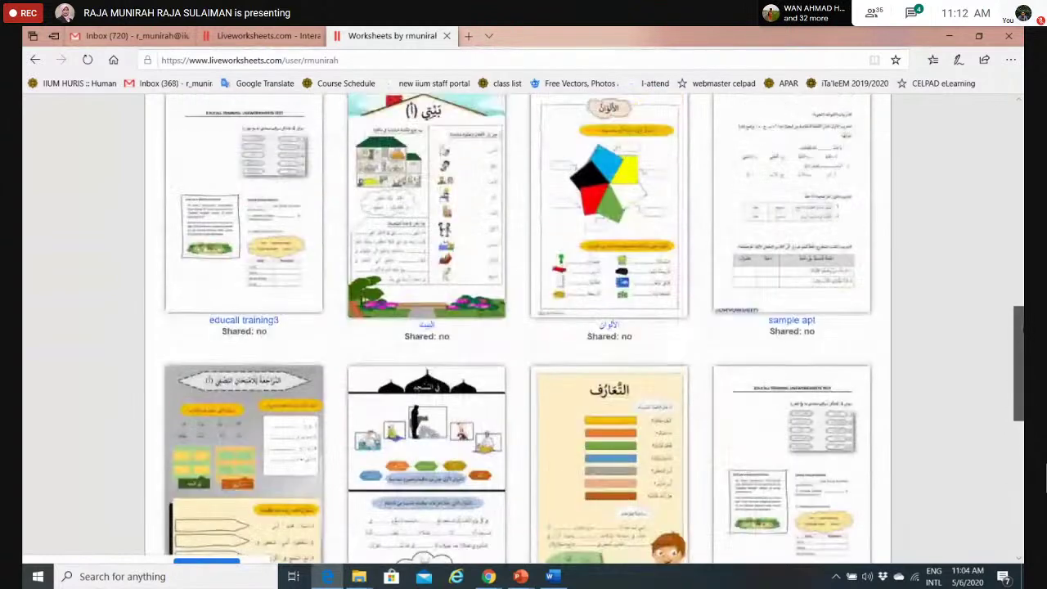
{"action": "scroll", "coordinate": [156, 308], "scroll_direction": "up", "scroll_amount": 1}
{"action": "mouse_move", "coordinate": [233, 273]}
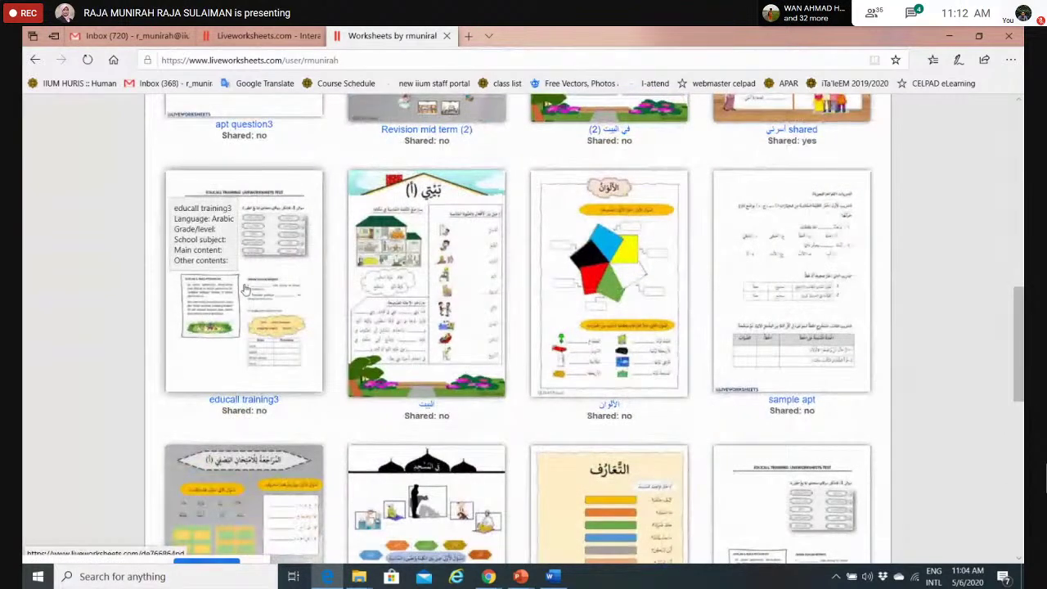
{"action": "left_click", "coordinate": [255, 291]}
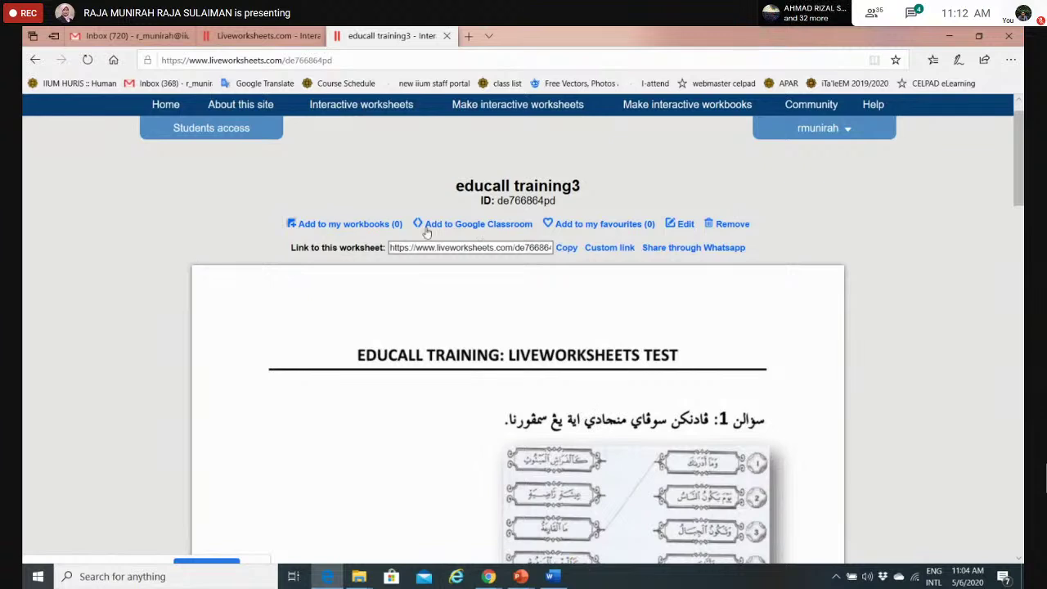
View the available classes for sharing the worksheet to Google Classroom, and return to the worksheet page without choosing one.
{"action": "left_click", "coordinate": [502, 231]}
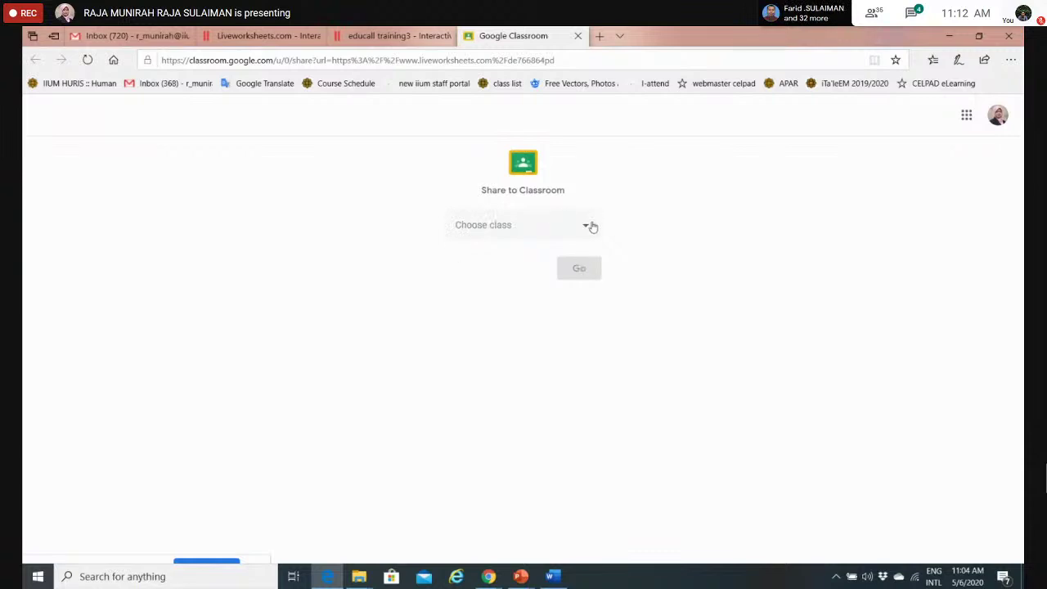
{"action": "left_click", "coordinate": [589, 229]}
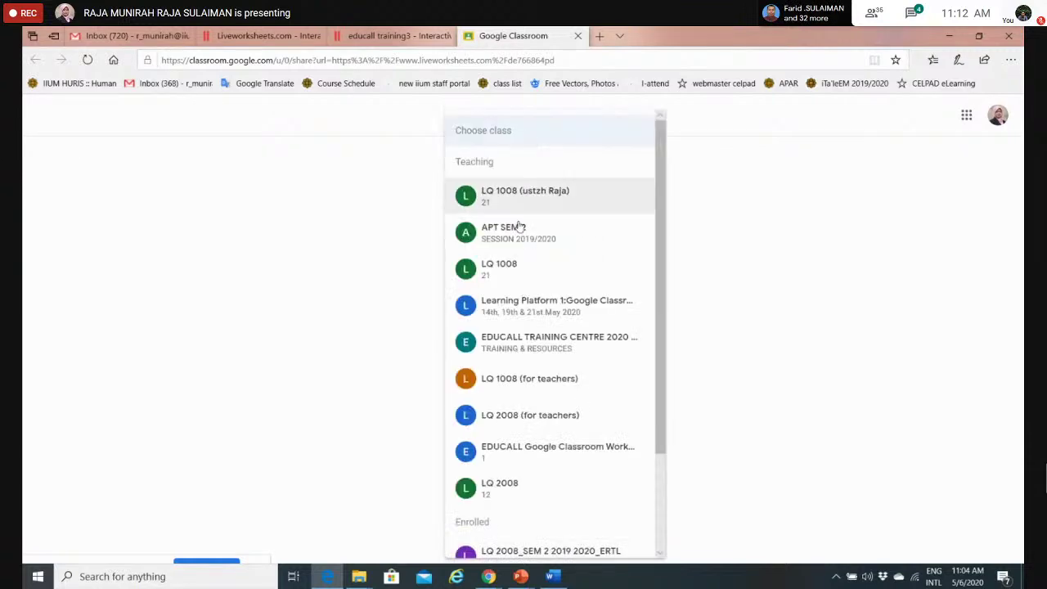
{"action": "left_click", "coordinate": [782, 230]}
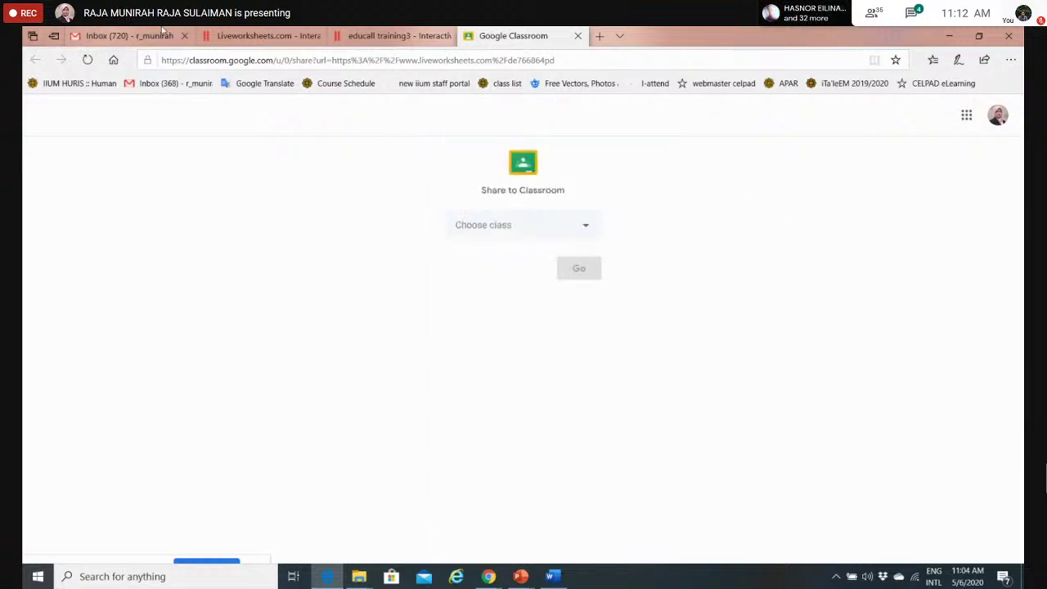
{"action": "left_click", "coordinate": [355, 32]}
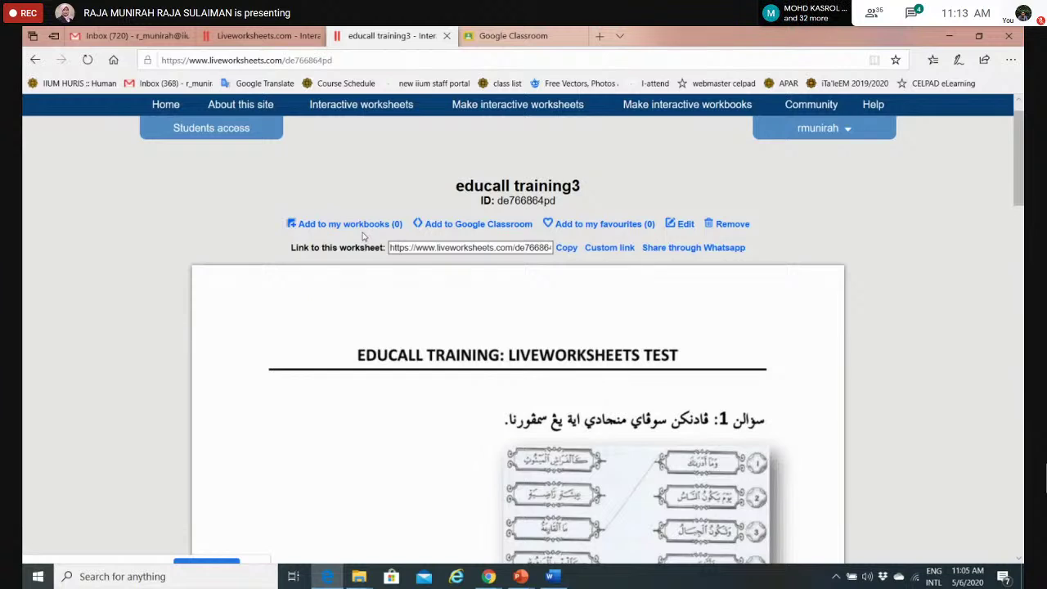
Open the worksheet's custom link options and set the grading to show grades with decimals.
{"action": "left_click", "coordinate": [611, 248]}
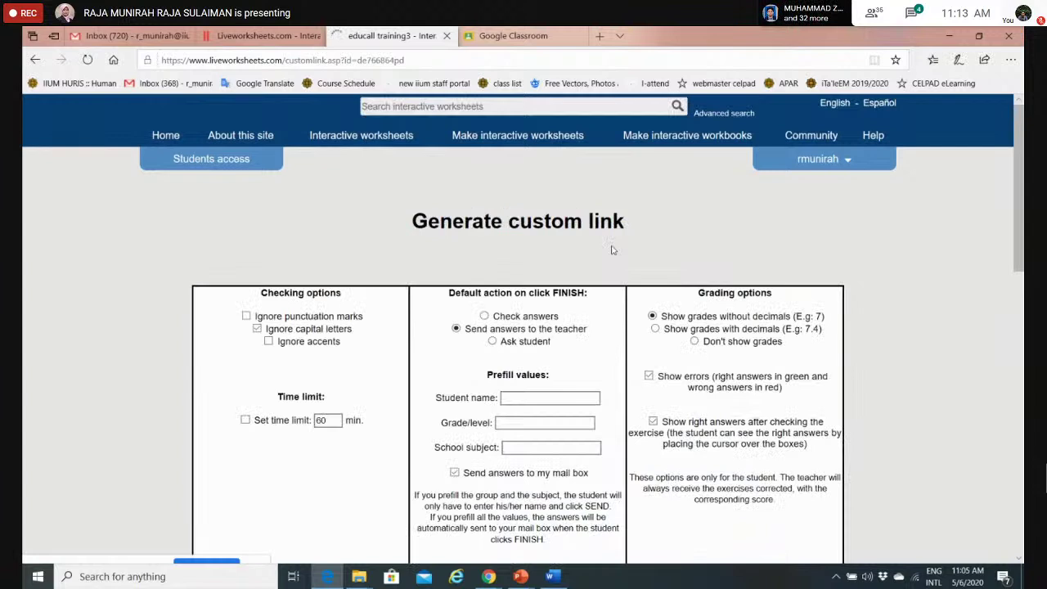
{"action": "scroll", "coordinate": [612, 249], "scroll_direction": "down", "scroll_amount": 2}
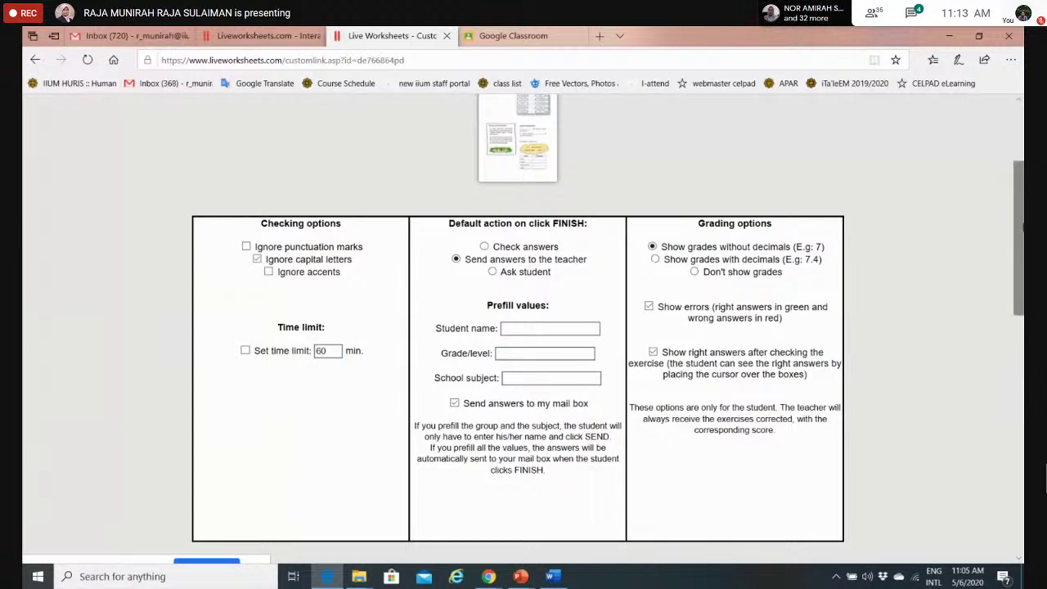
{"action": "left_click_drag", "start_coordinate": [1022, 232], "coordinate": [1022, 257]}
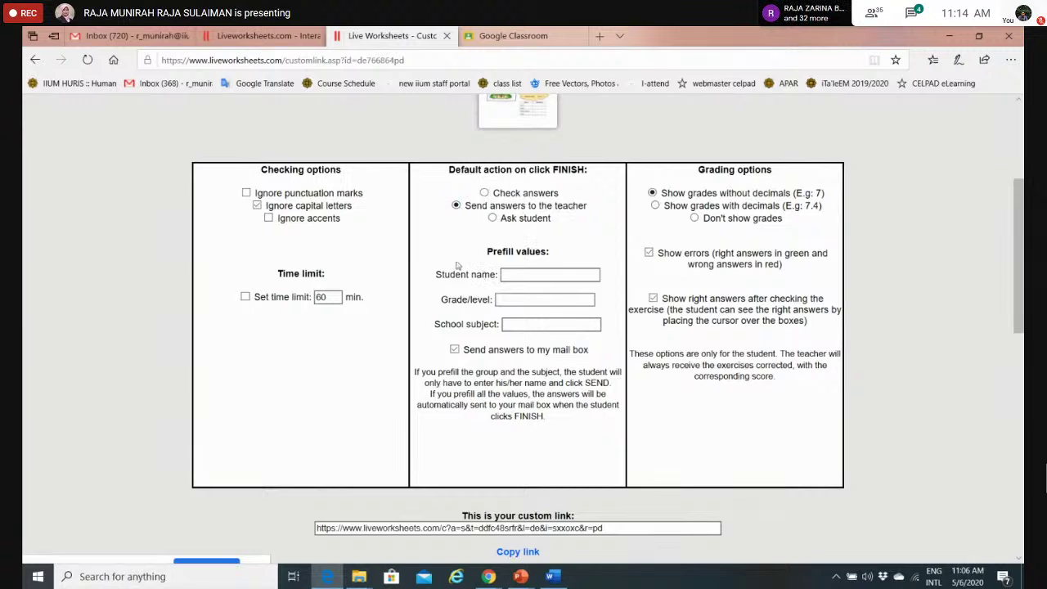
{"action": "left_click", "coordinate": [514, 275]}
{"action": "left_click", "coordinate": [572, 300]}
{"action": "left_click", "coordinate": [568, 324]}
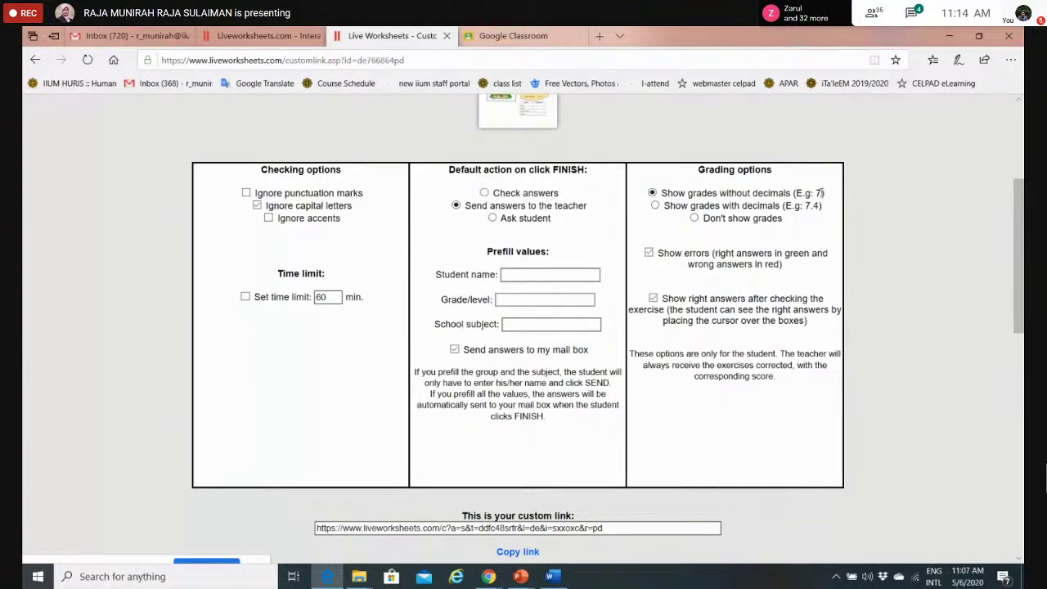
{"action": "left_click", "coordinate": [655, 205]}
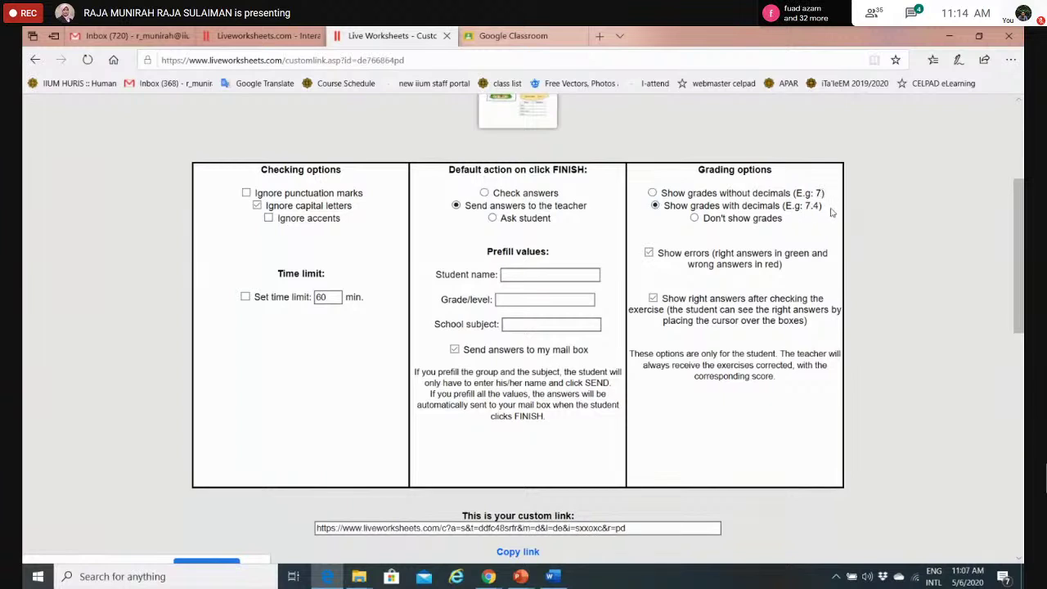
Set the custom link's grading to show grades without decimals and look over the ways to share the link.
{"action": "left_click", "coordinate": [652, 192]}
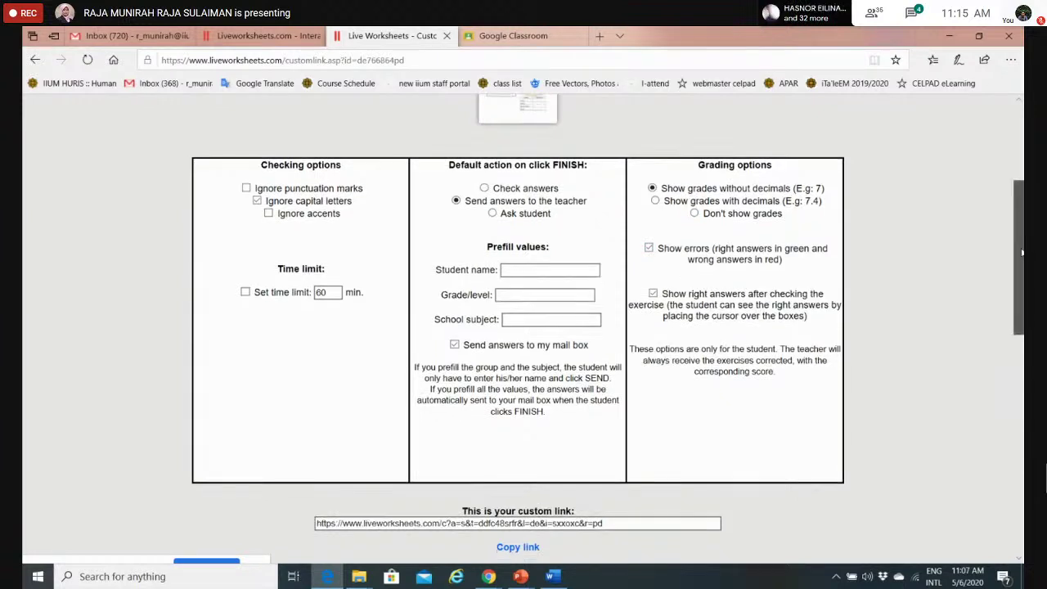
{"action": "scroll", "coordinate": [1019, 254], "scroll_direction": "down", "scroll_amount": 1}
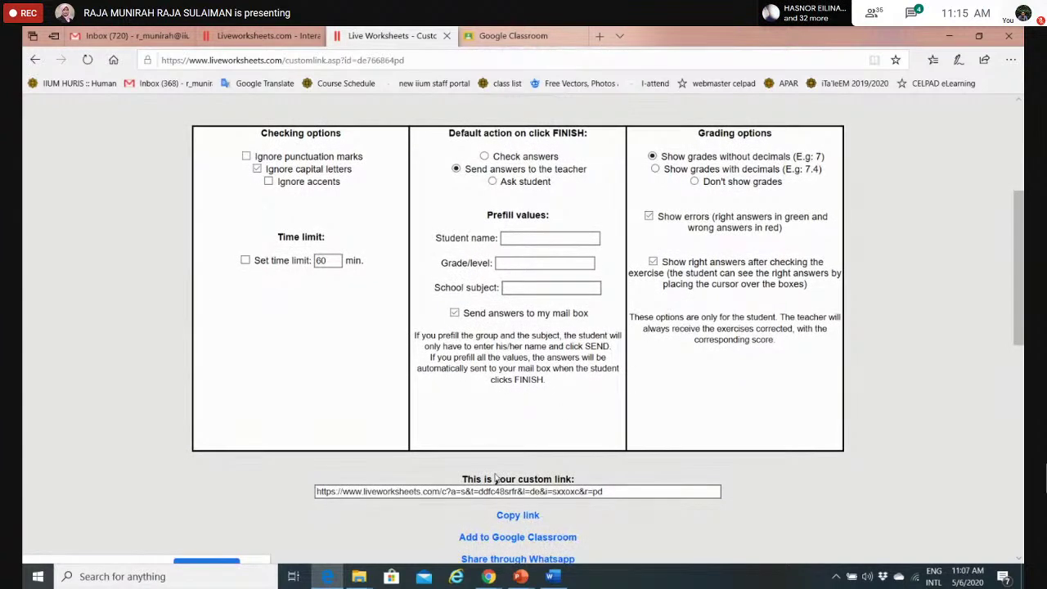
{"action": "left_click_drag", "start_coordinate": [1020, 342], "coordinate": [1020, 377]}
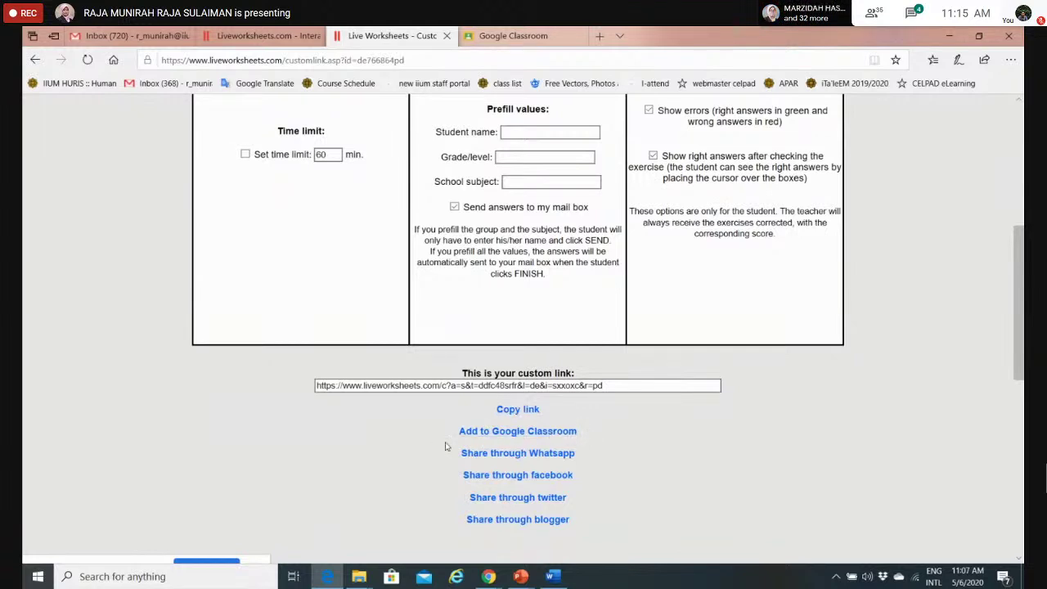
{"action": "left_click_drag", "start_coordinate": [445, 445], "coordinate": [596, 453]}
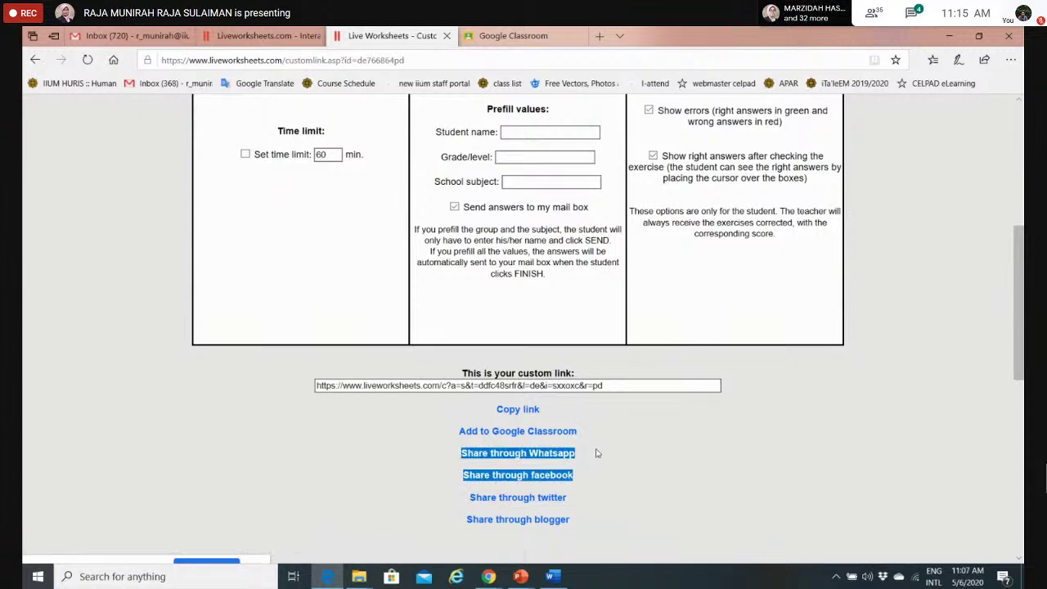
{"action": "left_click", "coordinate": [595, 449]}
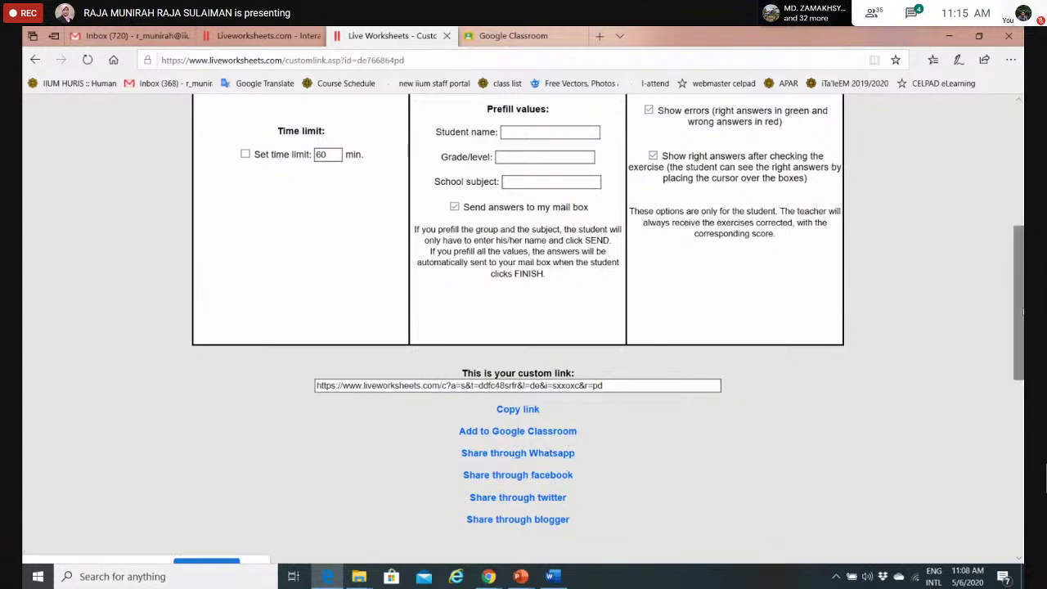
{"action": "left_click_drag", "start_coordinate": [1021, 314], "coordinate": [1022, 365]}
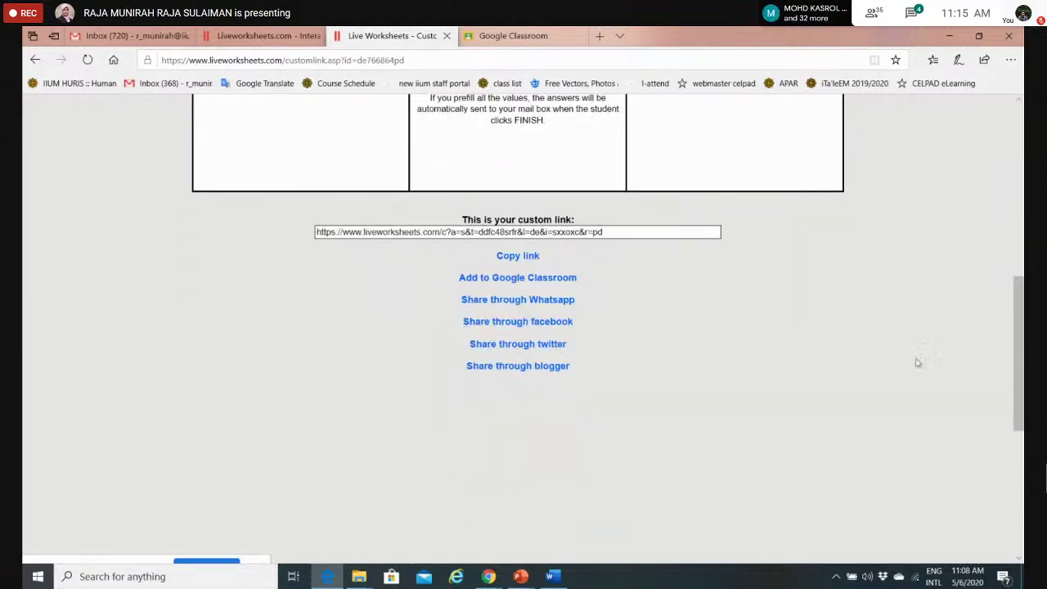
{"action": "left_click_drag", "start_coordinate": [1019, 348], "coordinate": [1019, 185]}
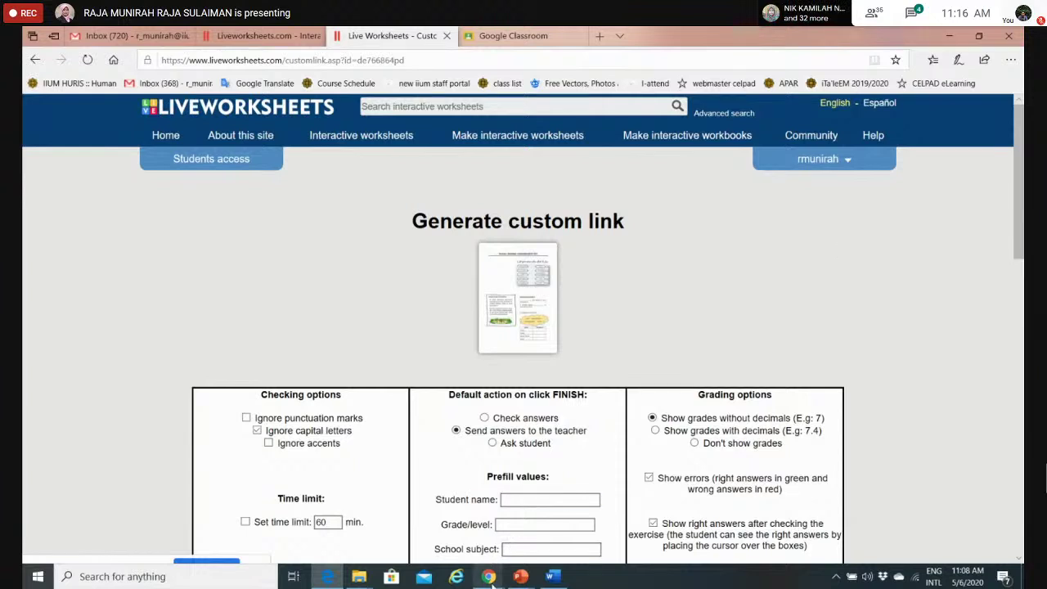
{"action": "mouse_move", "coordinate": [489, 578]}
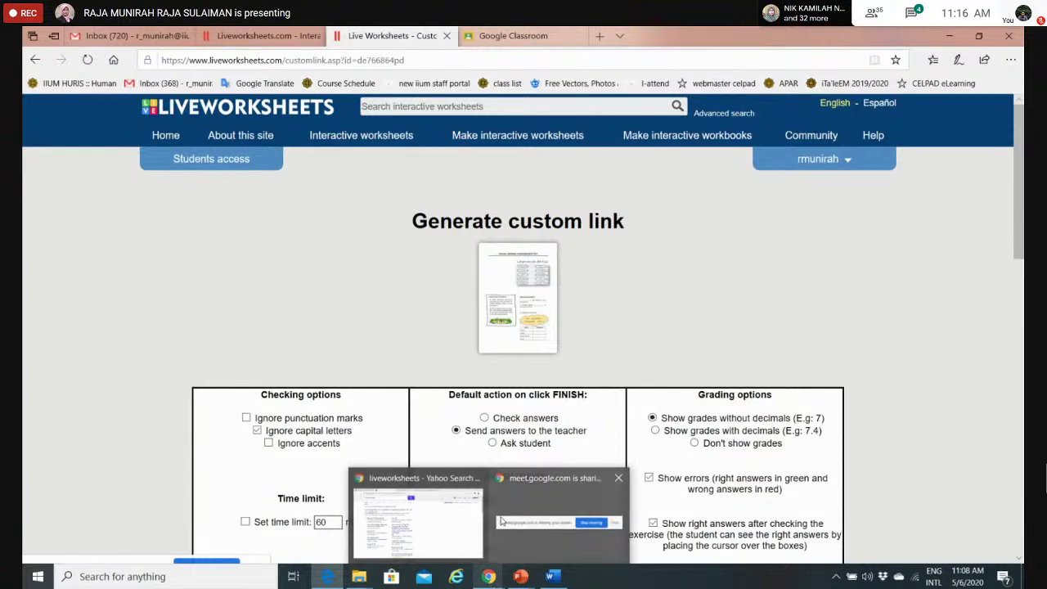
{"action": "mouse_move", "coordinate": [506, 522]}
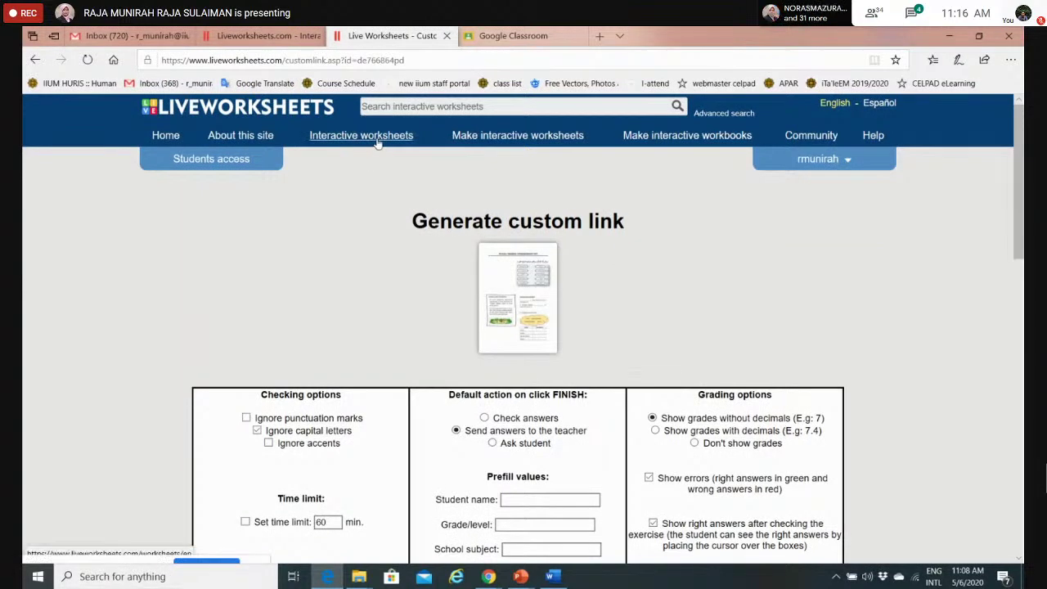
Open the "educall training3" worksheet from the account's own worksheets for editing and look through its questions.
{"action": "left_click", "coordinate": [818, 163]}
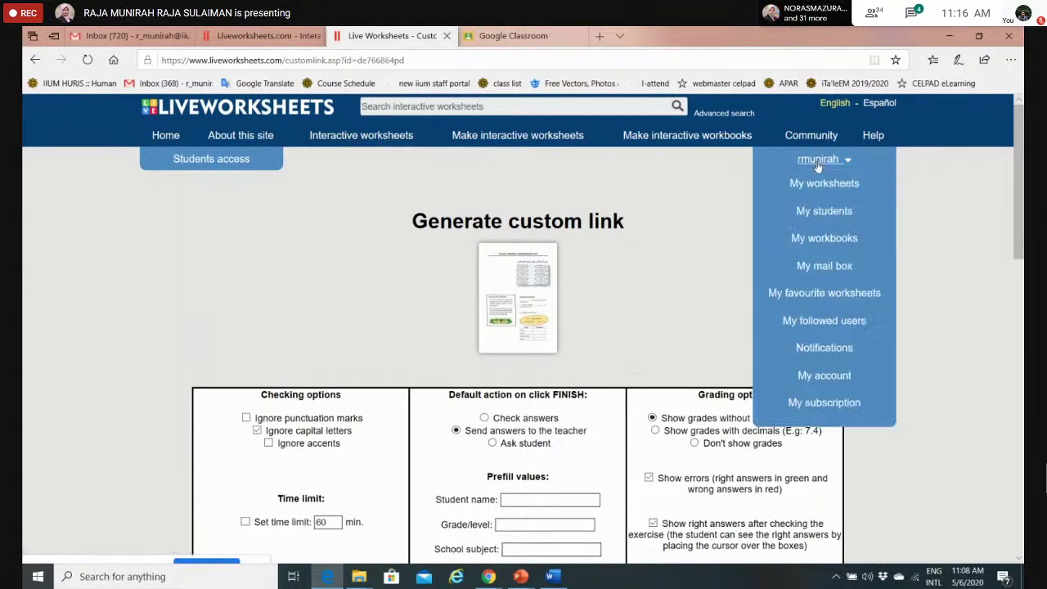
{"action": "left_click", "coordinate": [823, 185]}
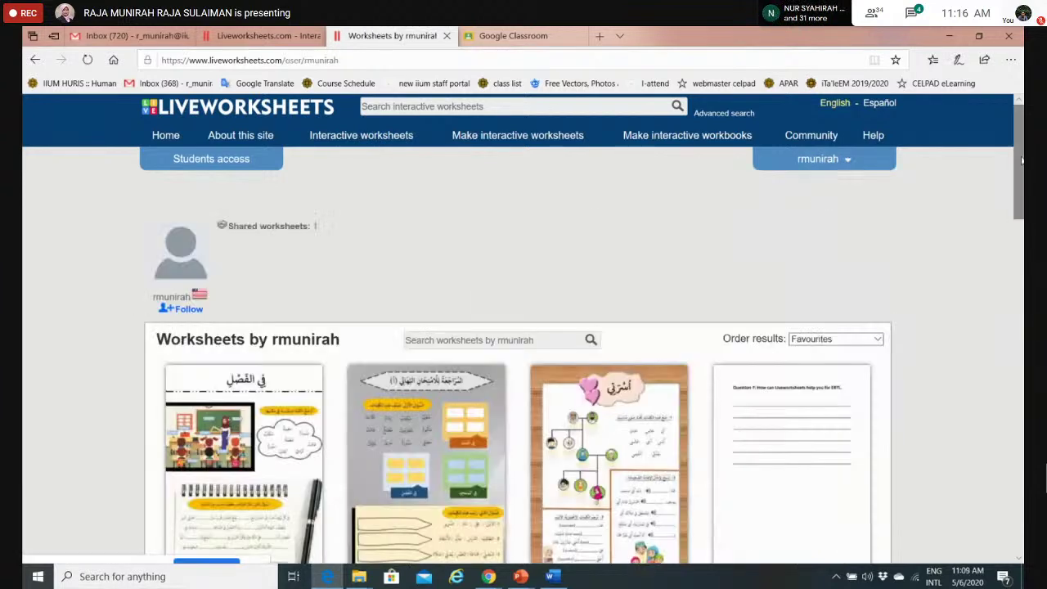
{"action": "left_click_drag", "start_coordinate": [1022, 160], "coordinate": [1022, 311]}
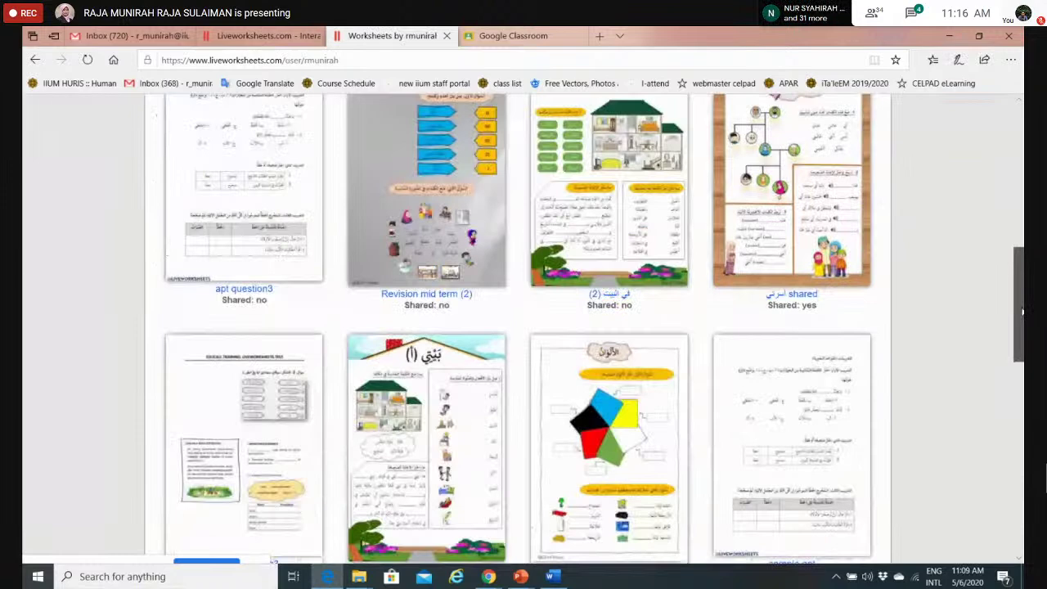
{"action": "scroll", "coordinate": [231, 326], "scroll_direction": "down", "scroll_amount": 2}
{"action": "left_click", "coordinate": [231, 326]}
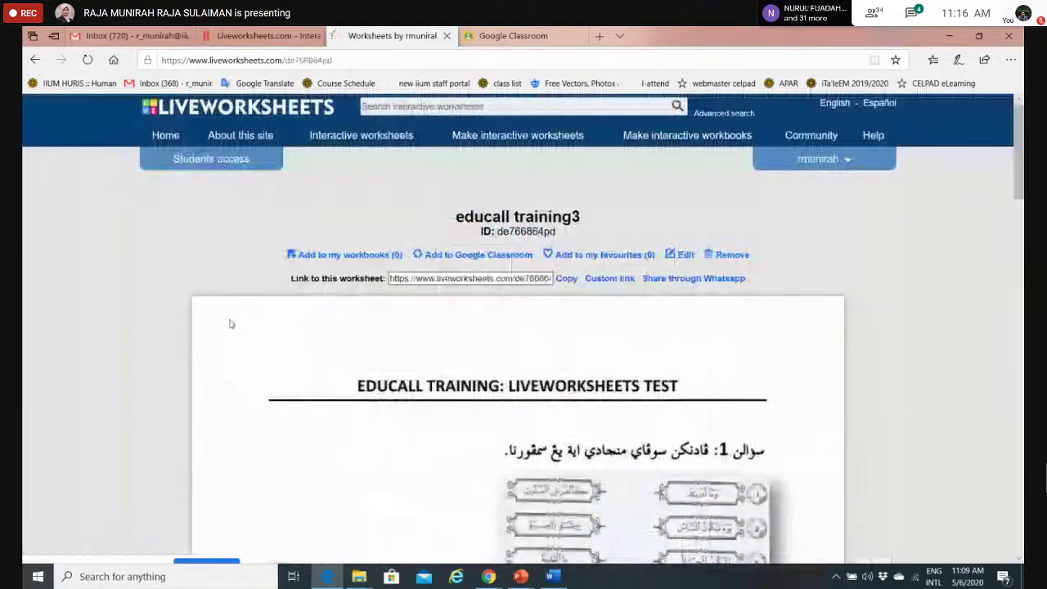
{"action": "left_click", "coordinate": [685, 255]}
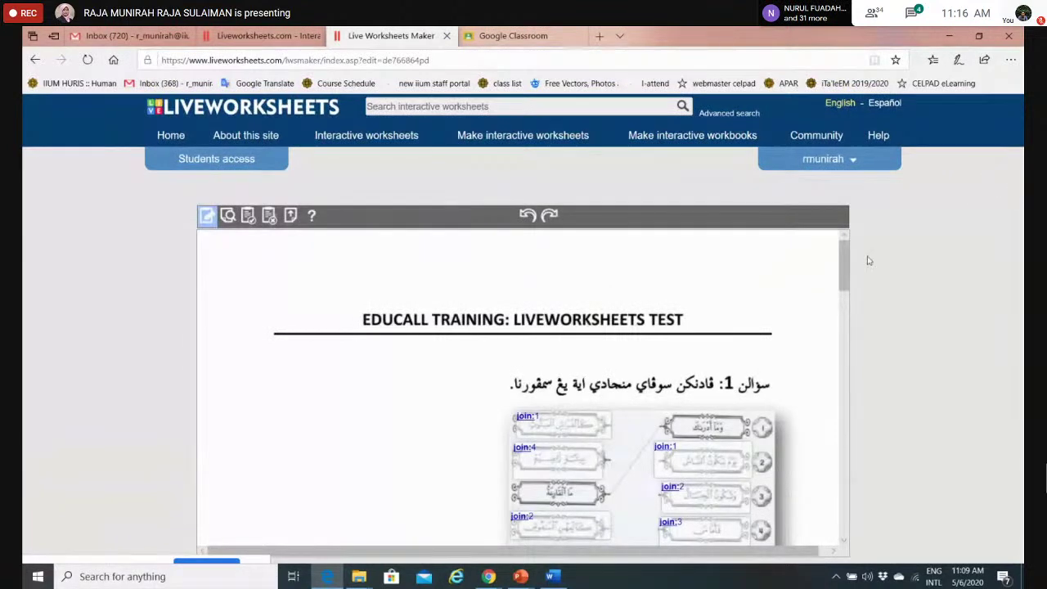
{"action": "left_click_drag", "start_coordinate": [844, 264], "coordinate": [851, 321]}
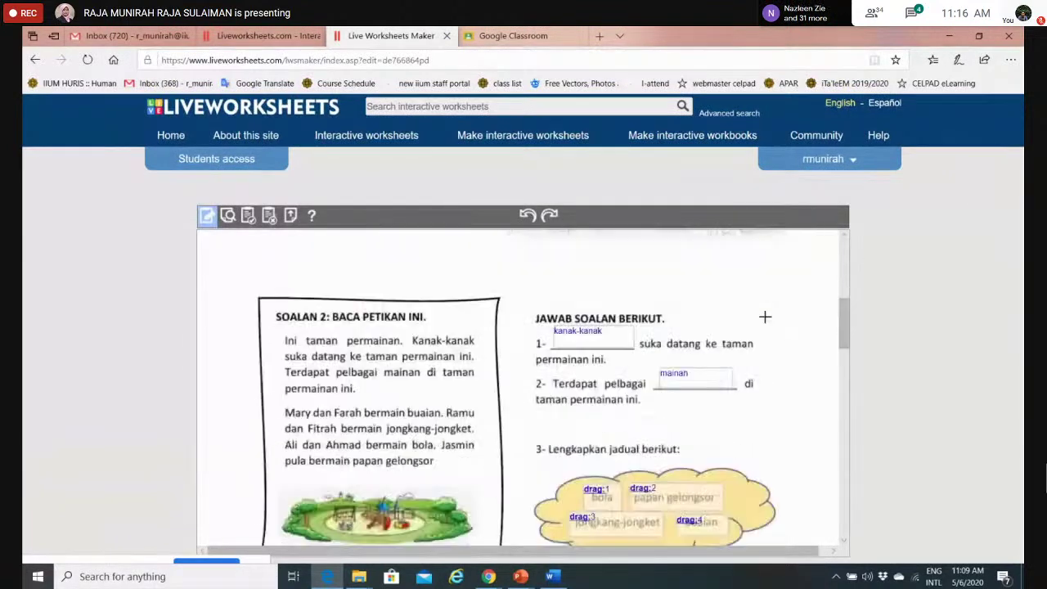
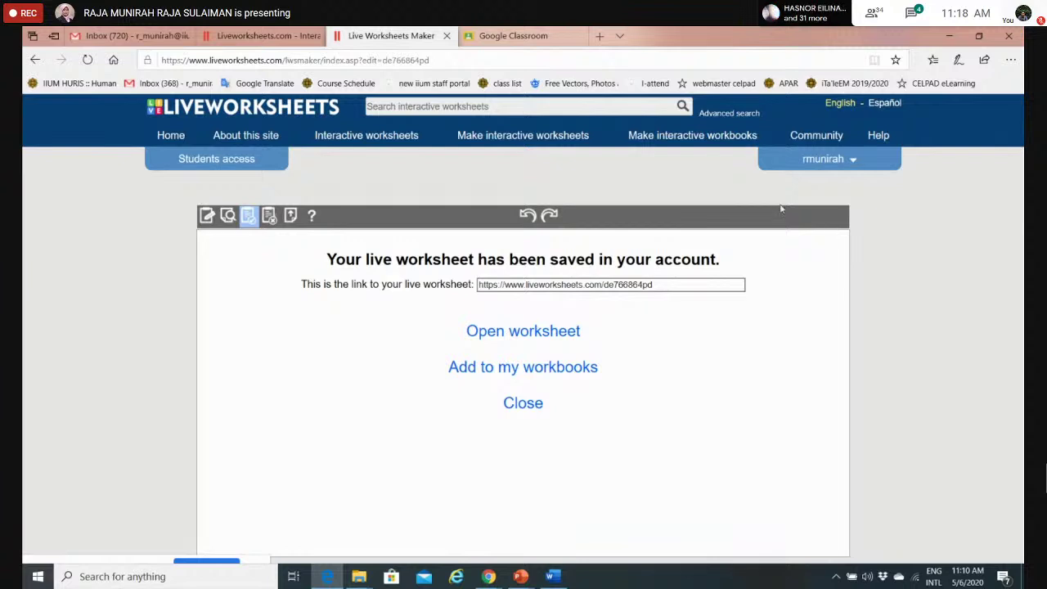
Create a new interactive workbook titled "educall training2" and look over the options offered for the workbooks.
{"action": "left_click", "coordinate": [818, 164]}
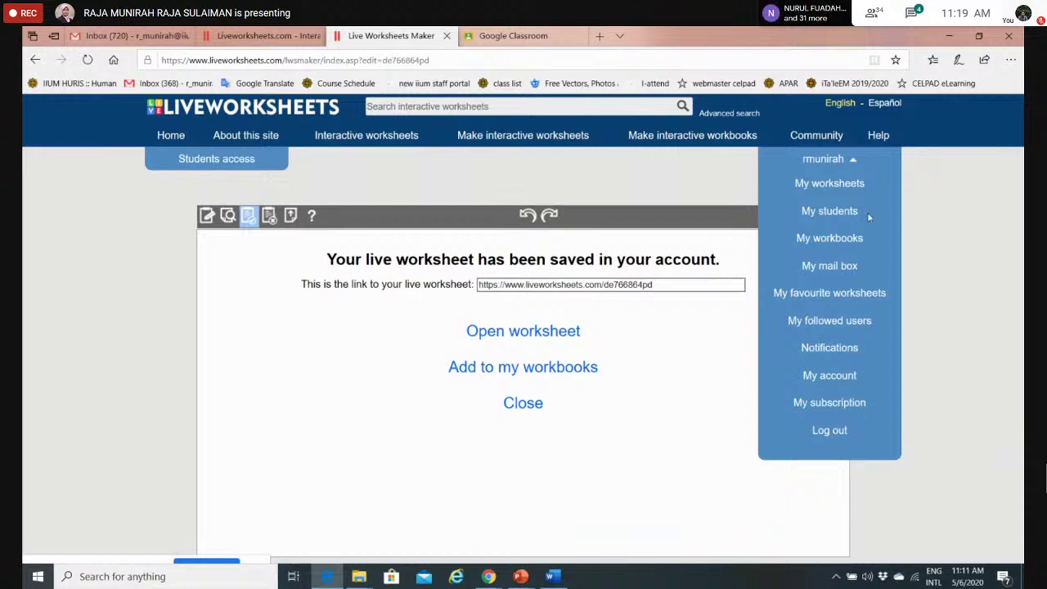
{"action": "left_click", "coordinate": [833, 240]}
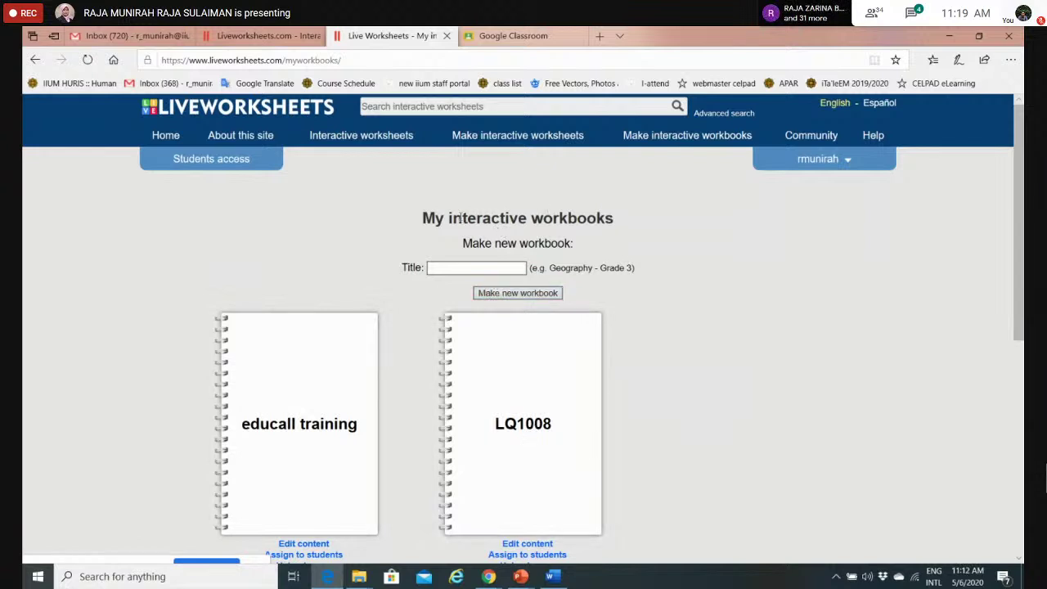
{"action": "left_click", "coordinate": [470, 261]}
{"action": "left_click", "coordinate": [470, 264]}
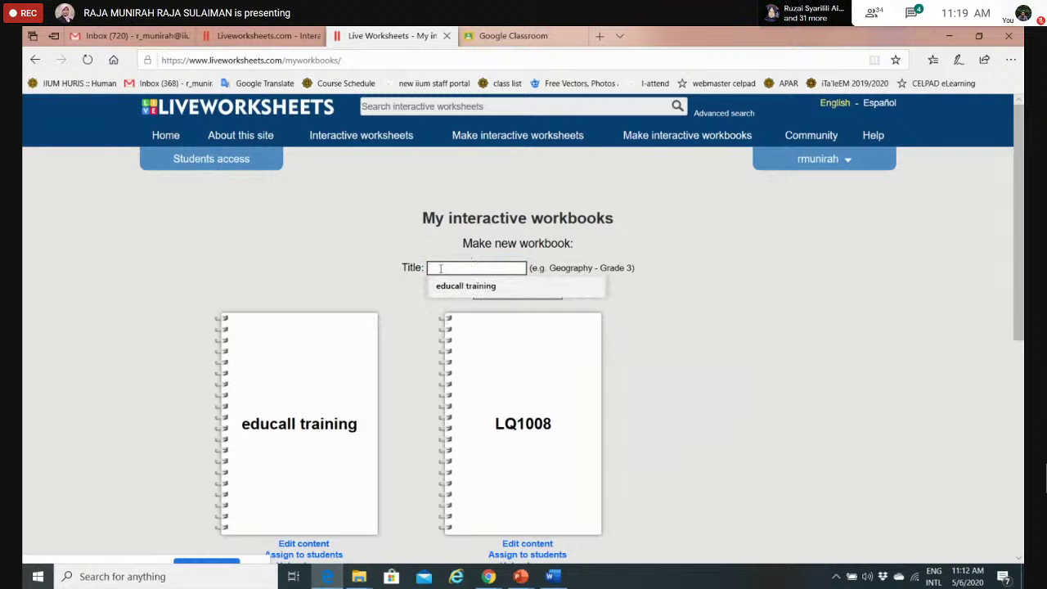
{"action": "type", "text": "educall"}
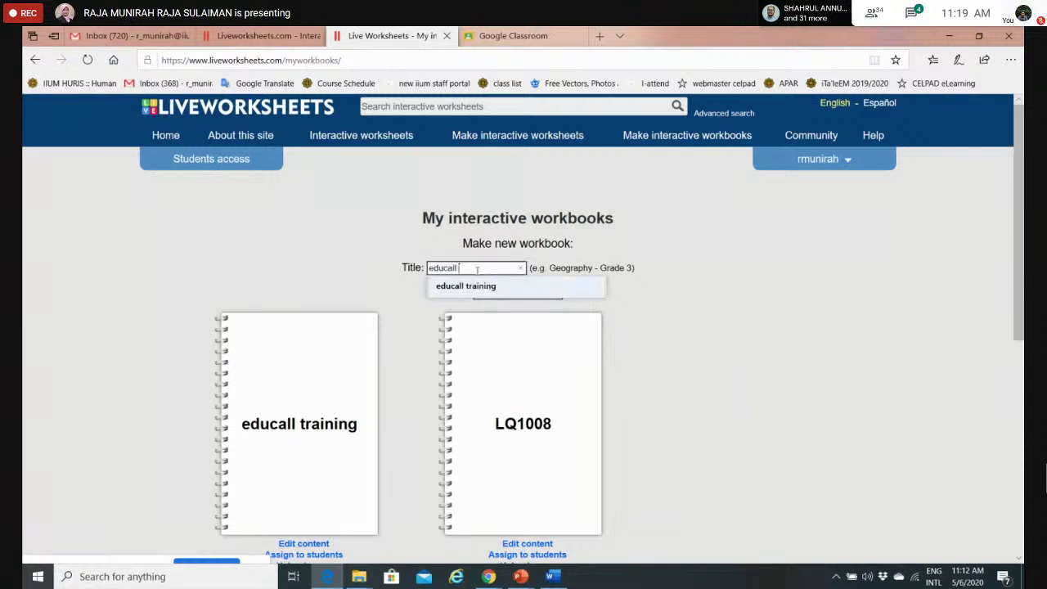
{"action": "type", "text": " traini"}
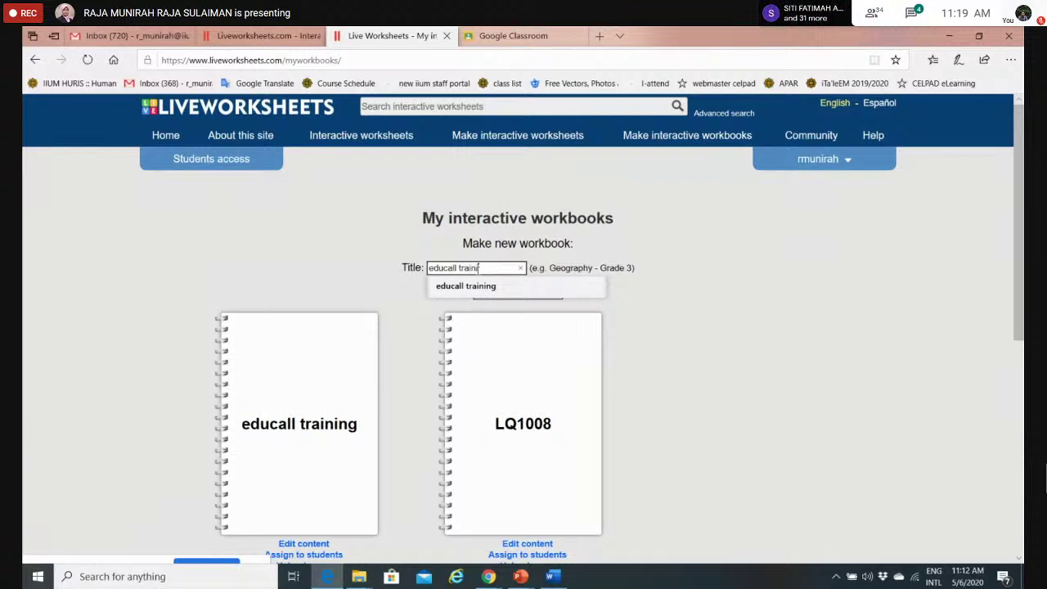
{"action": "type", "text": "ng2"}
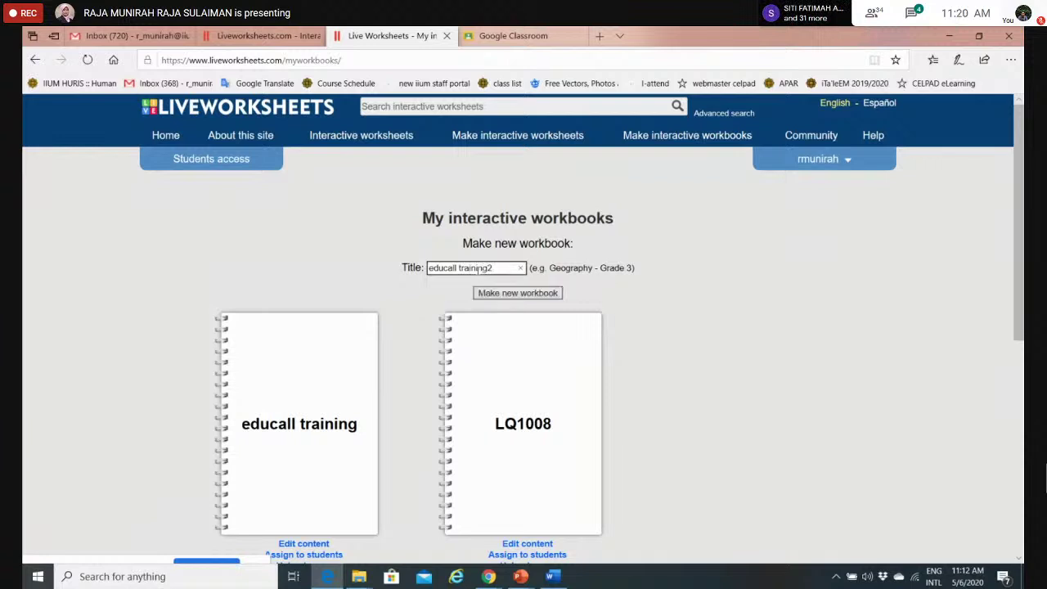
{"action": "left_click", "coordinate": [515, 292]}
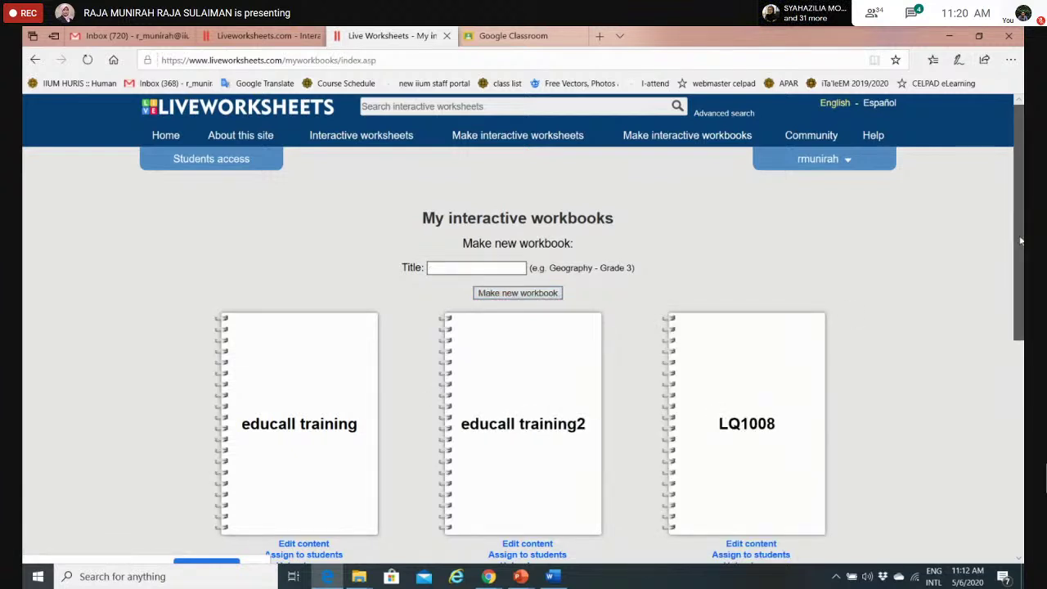
{"action": "scroll", "coordinate": [1020, 237], "scroll_direction": "down", "scroll_amount": 2}
{"action": "scroll", "coordinate": [199, 428], "scroll_direction": "up", "scroll_amount": 1}
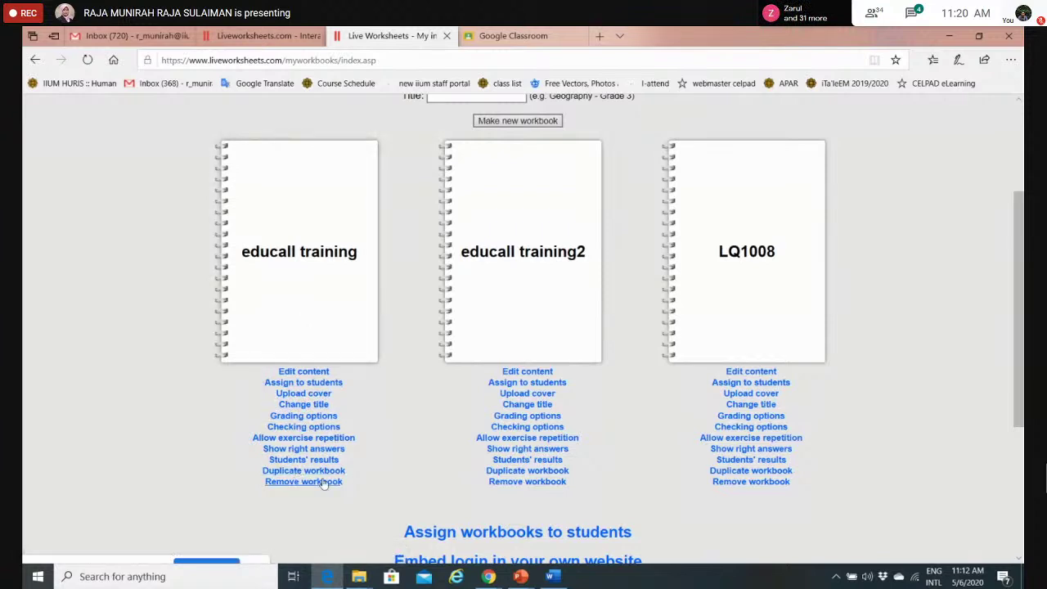
{"action": "left_click_drag", "start_coordinate": [1022, 314], "coordinate": [1021, 279]}
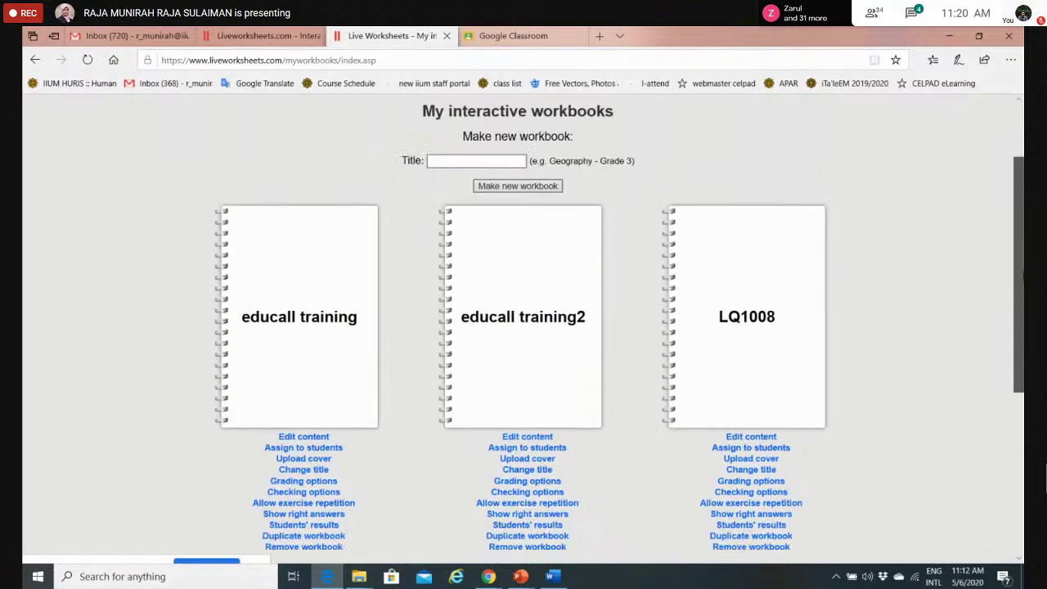
{"action": "scroll", "coordinate": [814, 164], "scroll_direction": "up", "scroll_amount": 2}
Add the "educall training3" worksheet from the account's own worksheets to the "educall training2" workbook.
{"action": "mouse_move", "coordinate": [814, 164]}
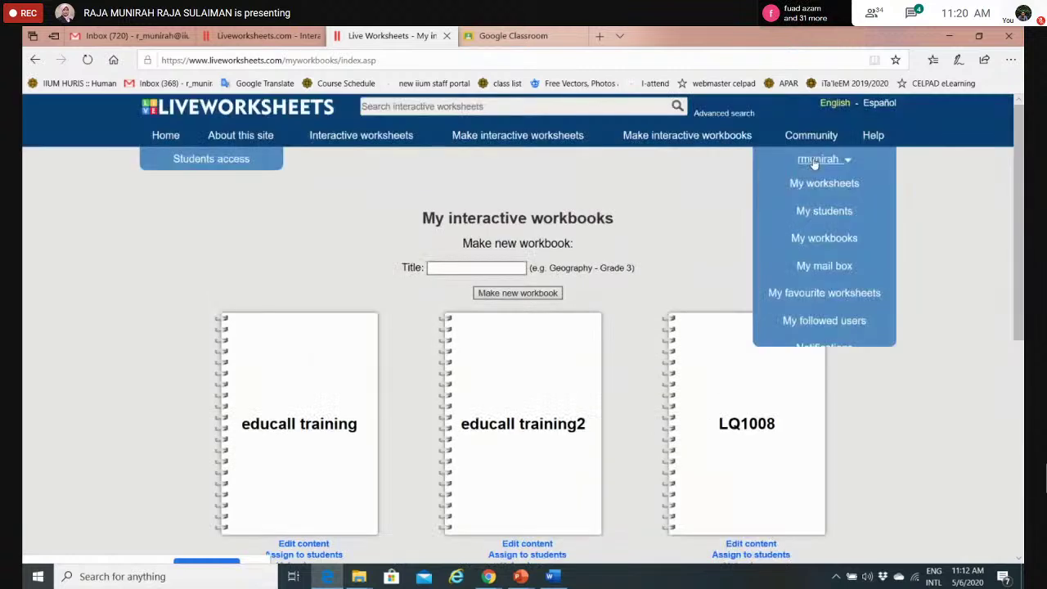
{"action": "left_click", "coordinate": [809, 184]}
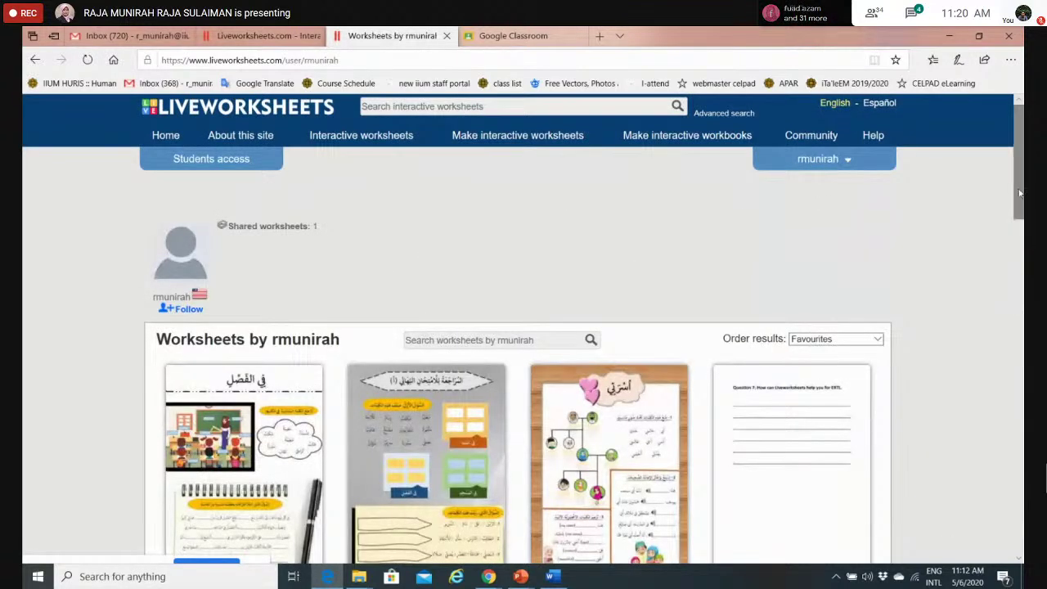
{"action": "left_click_drag", "start_coordinate": [1019, 193], "coordinate": [1011, 382]}
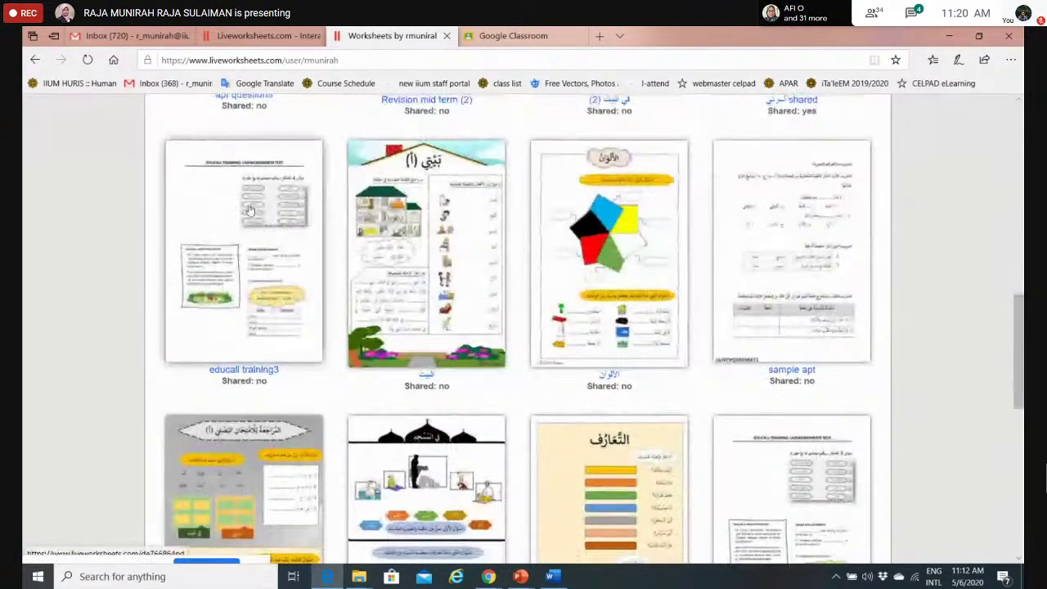
{"action": "left_click", "coordinate": [250, 211]}
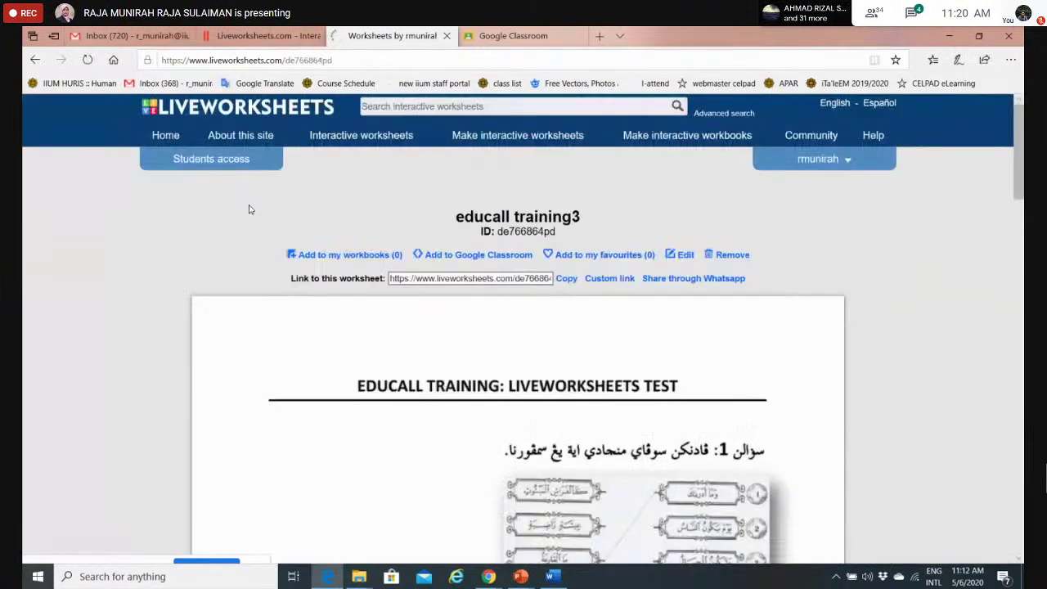
{"action": "left_click", "coordinate": [361, 260]}
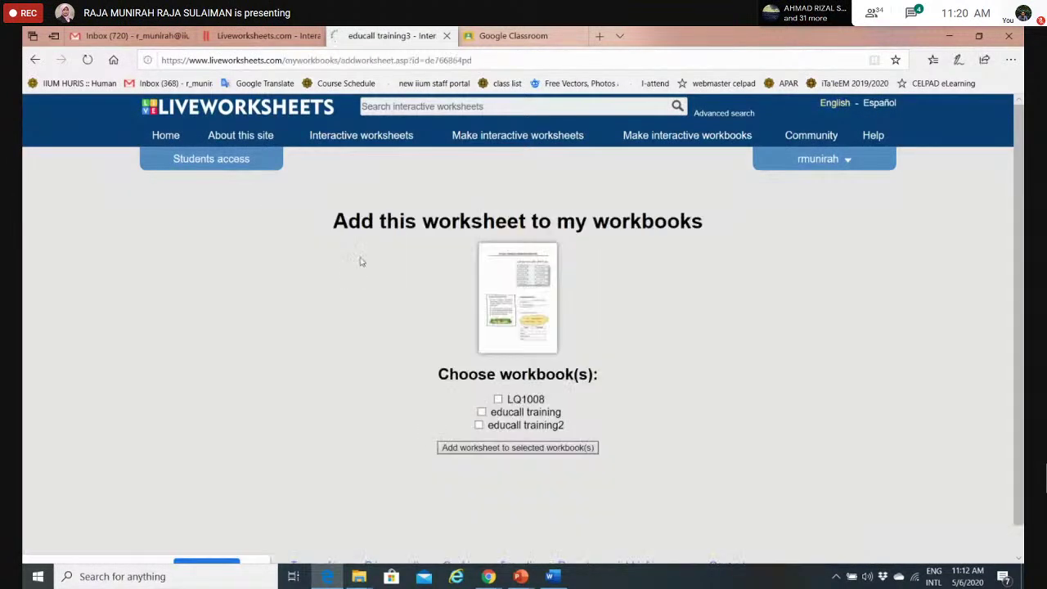
{"action": "left_click", "coordinate": [480, 425]}
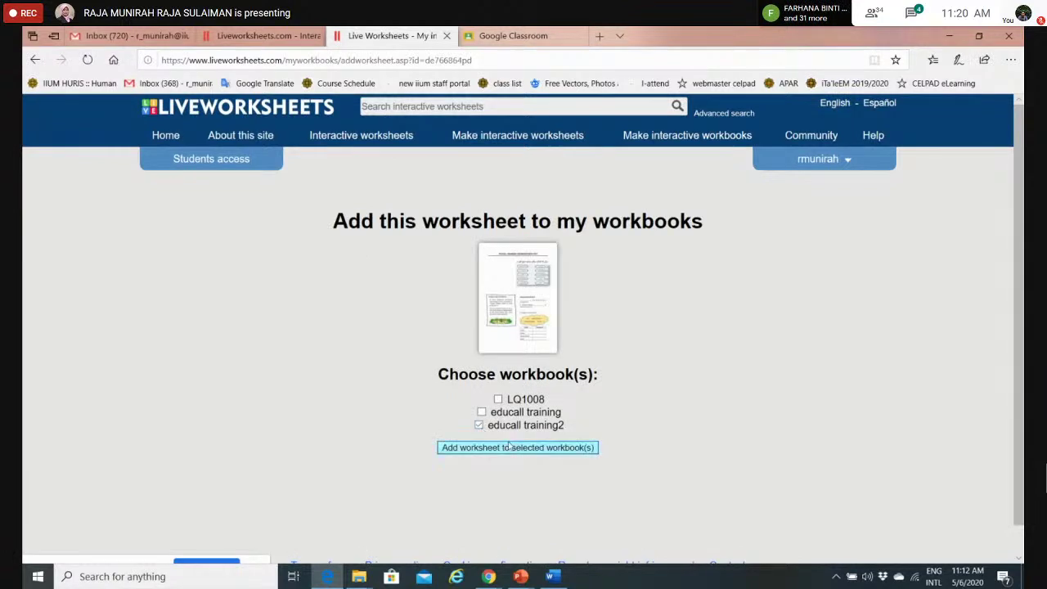
{"action": "left_click", "coordinate": [512, 446]}
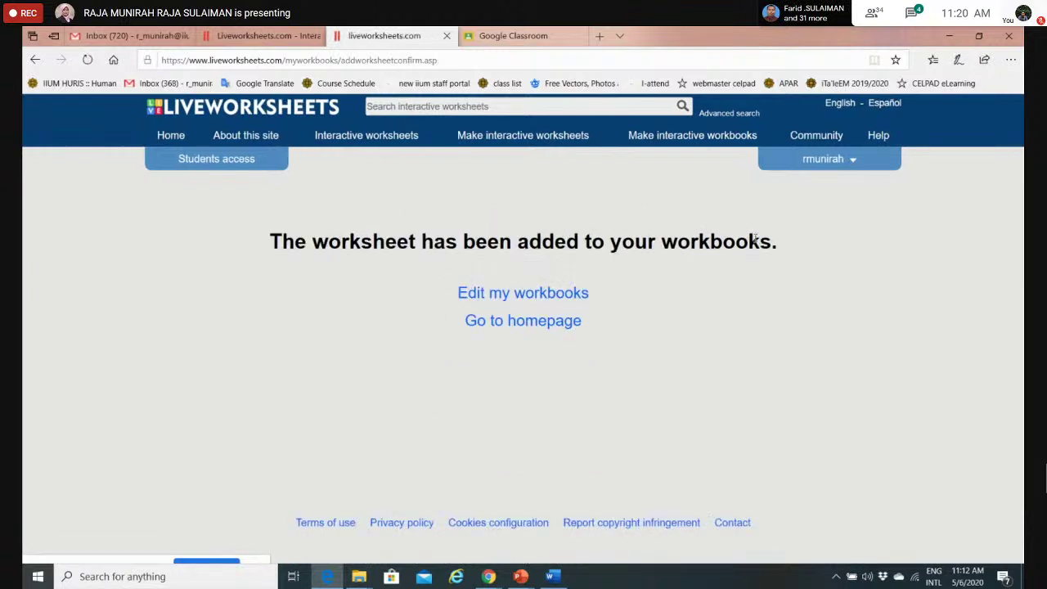
Open the "educall training2" worksheet from the account's own worksheets and add it to the "educall training2" workbook.
{"action": "left_click", "coordinate": [830, 164]}
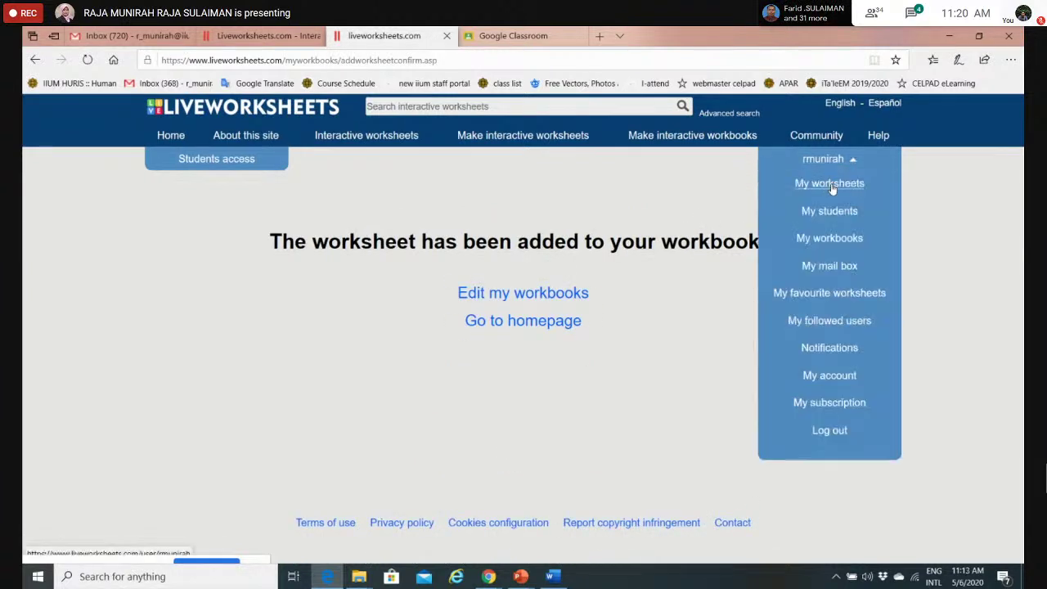
{"action": "left_click", "coordinate": [831, 184]}
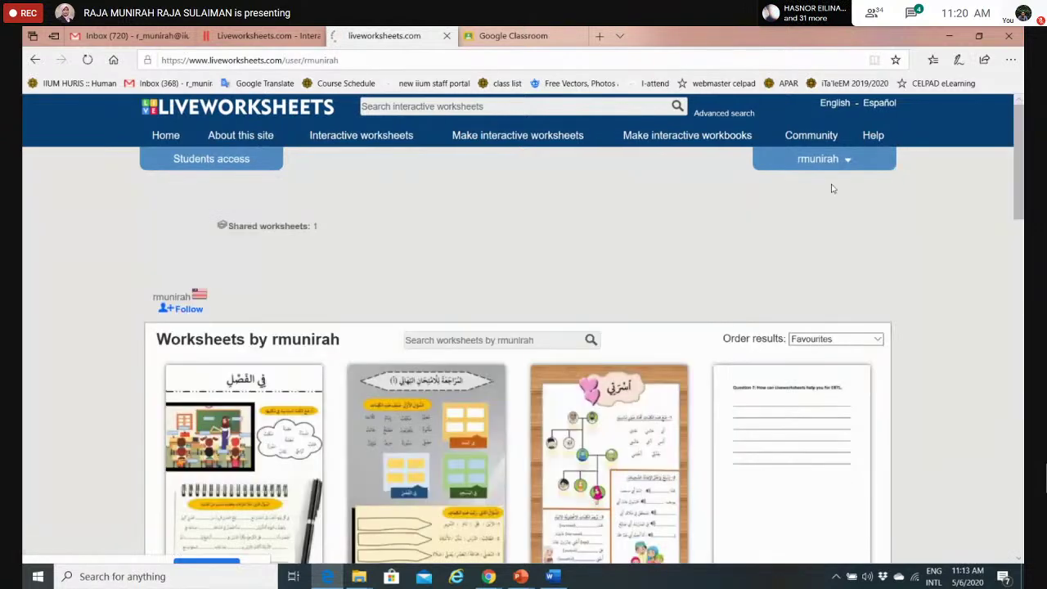
{"action": "scroll", "coordinate": [773, 318], "scroll_direction": "down", "scroll_amount": 2}
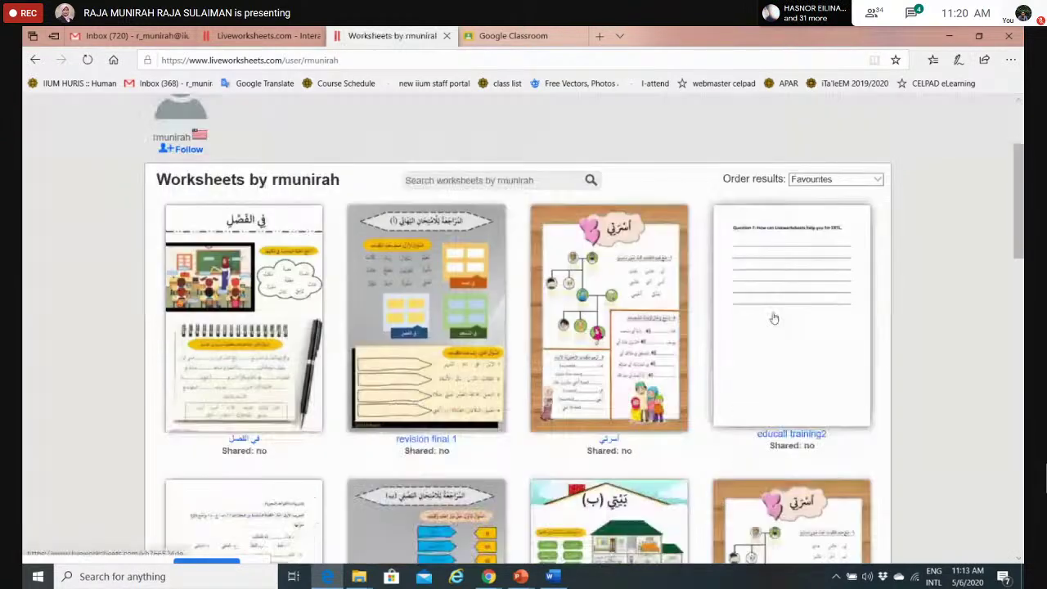
{"action": "mouse_move", "coordinate": [774, 318]}
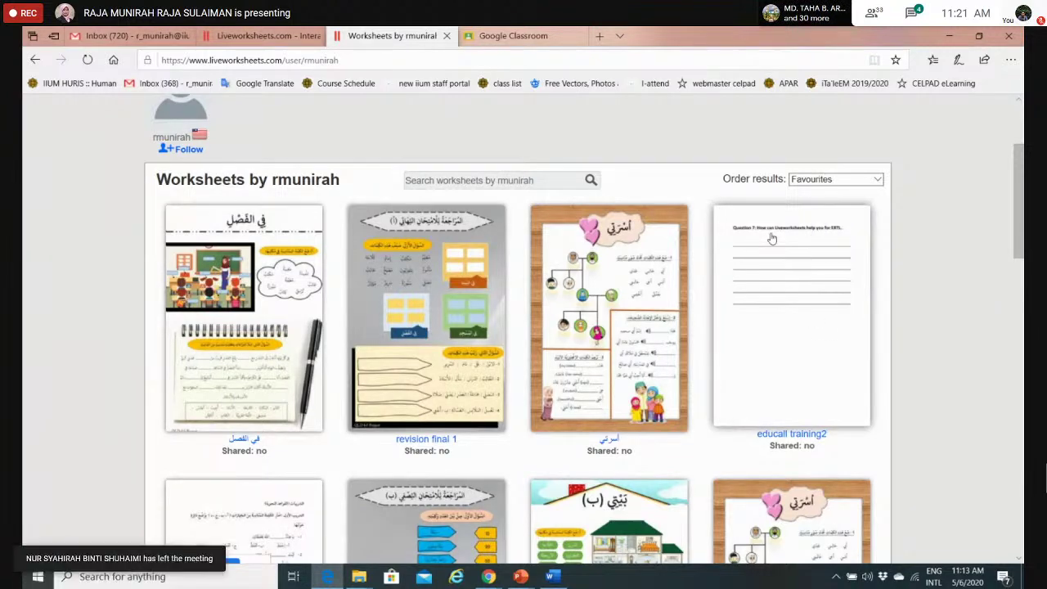
{"action": "left_click", "coordinate": [815, 268]}
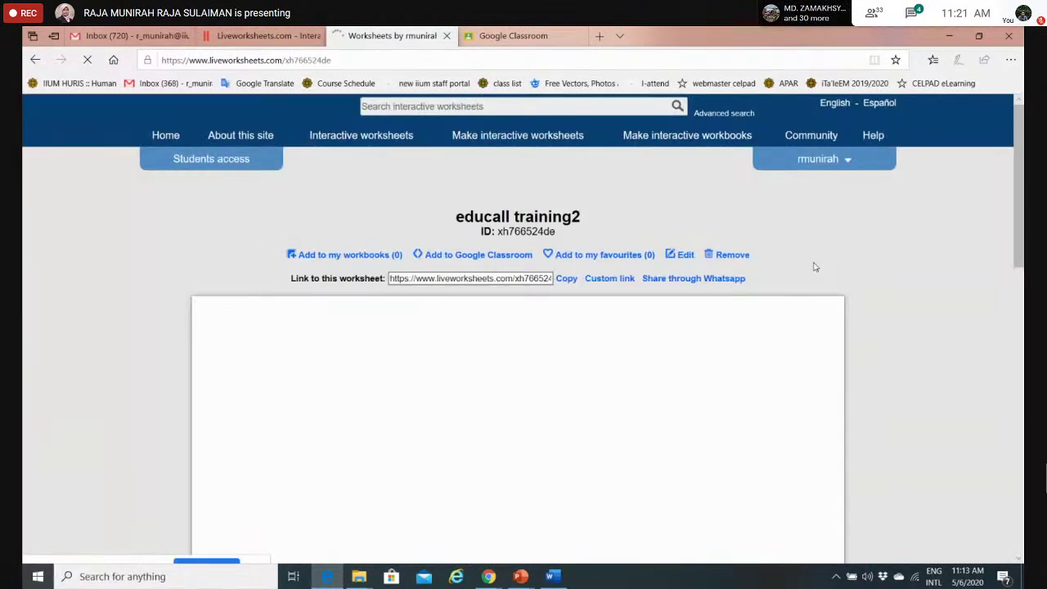
{"action": "scroll", "coordinate": [378, 193], "scroll_direction": "down", "scroll_amount": 4}
{"action": "scroll", "coordinate": [379, 193], "scroll_direction": "up", "scroll_amount": 2}
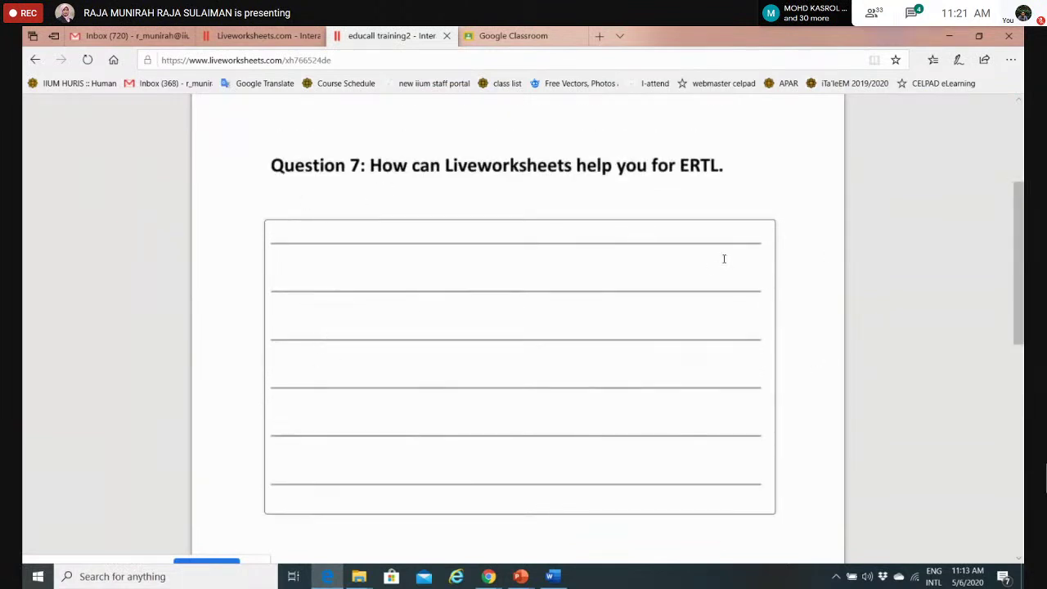
{"action": "scroll", "coordinate": [1019, 328], "scroll_direction": "up", "scroll_amount": 3}
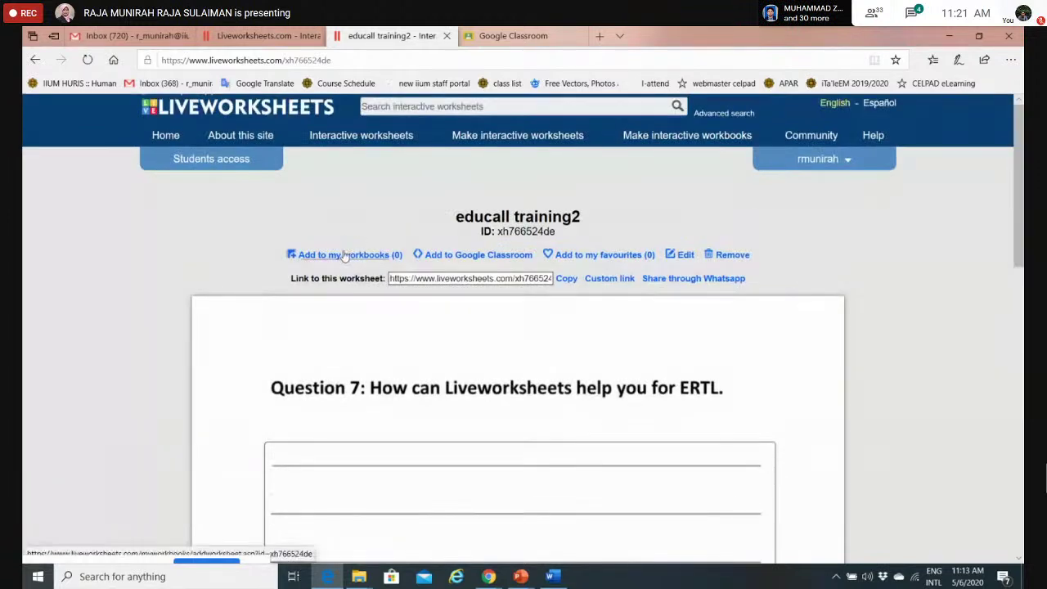
{"action": "left_click", "coordinate": [345, 256]}
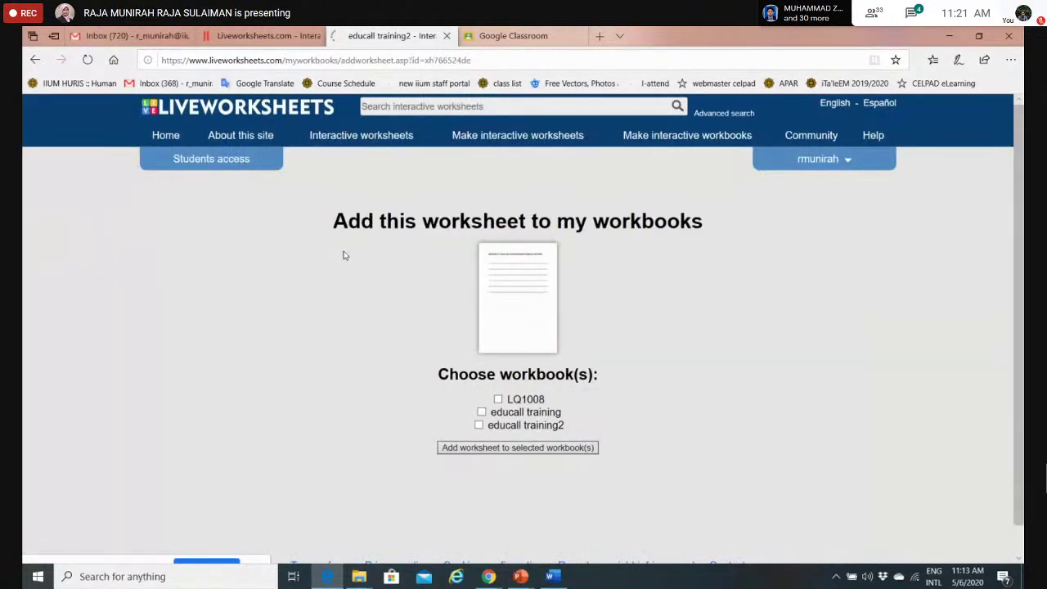
{"action": "left_click", "coordinate": [489, 452]}
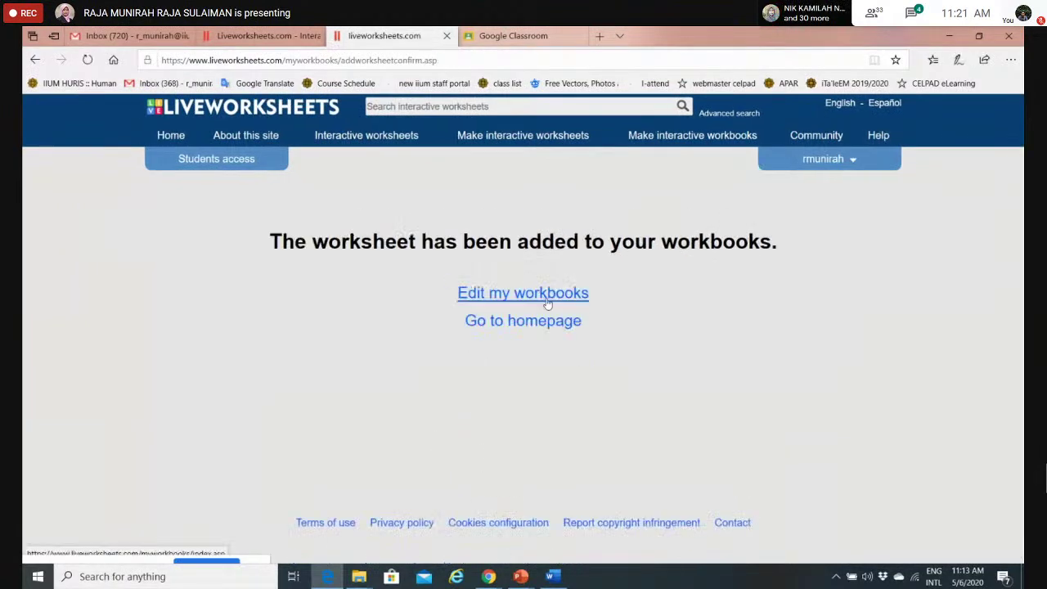
Open the "educall training2" workbook from the workbook list and check the pages it contains.
{"action": "left_click", "coordinate": [539, 299]}
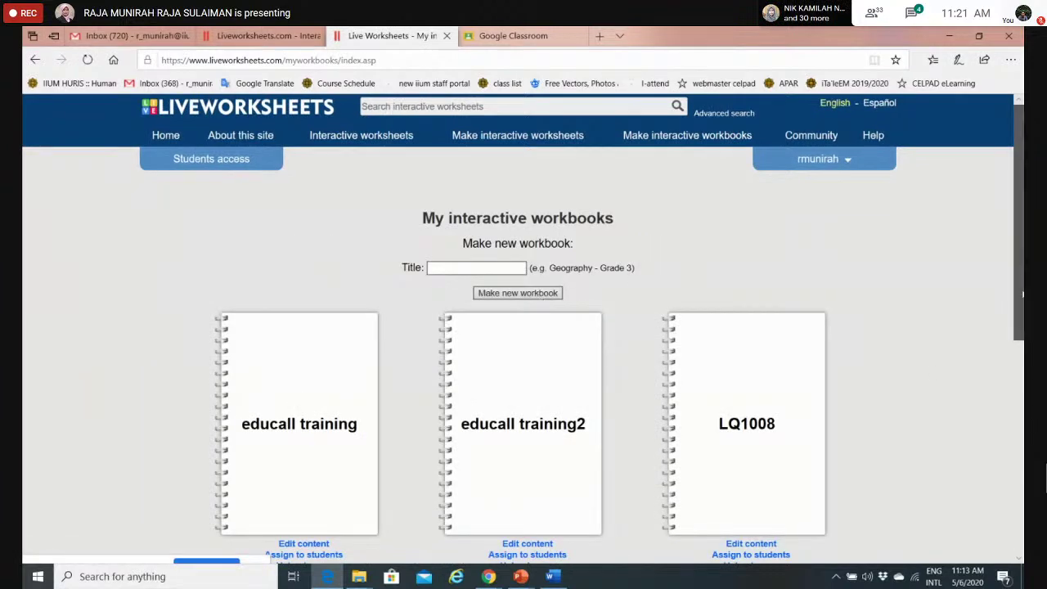
{"action": "left_click_drag", "start_coordinate": [1021, 284], "coordinate": [1022, 352]}
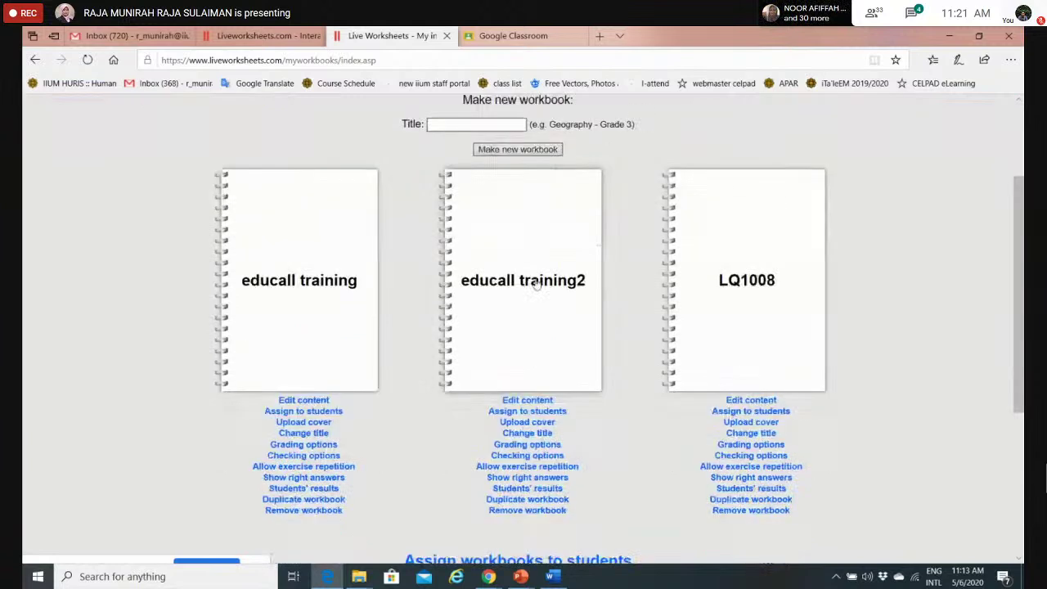
{"action": "left_click", "coordinate": [535, 283]}
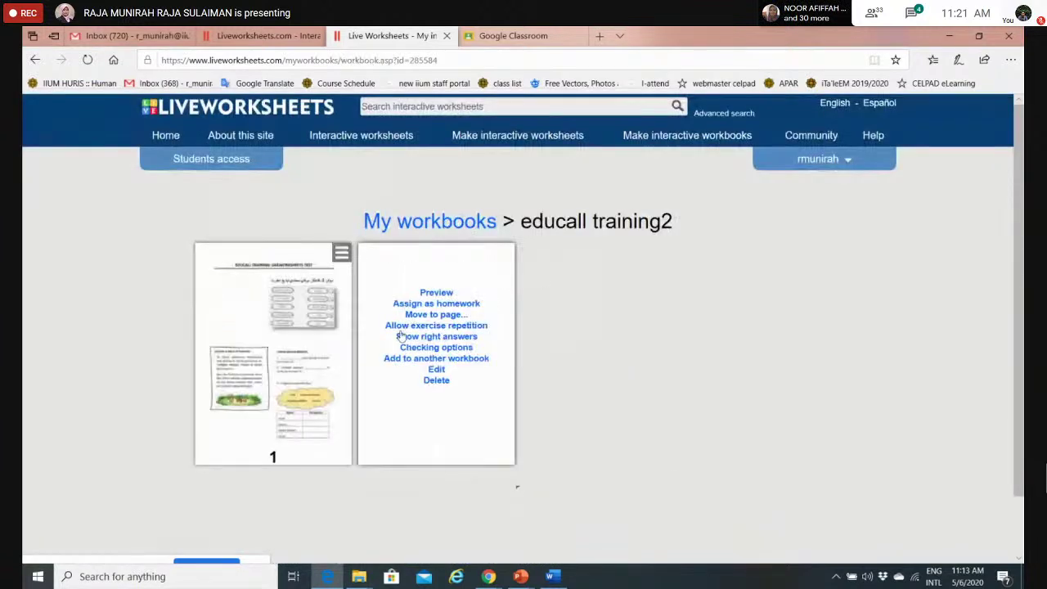
{"action": "mouse_move", "coordinate": [323, 456]}
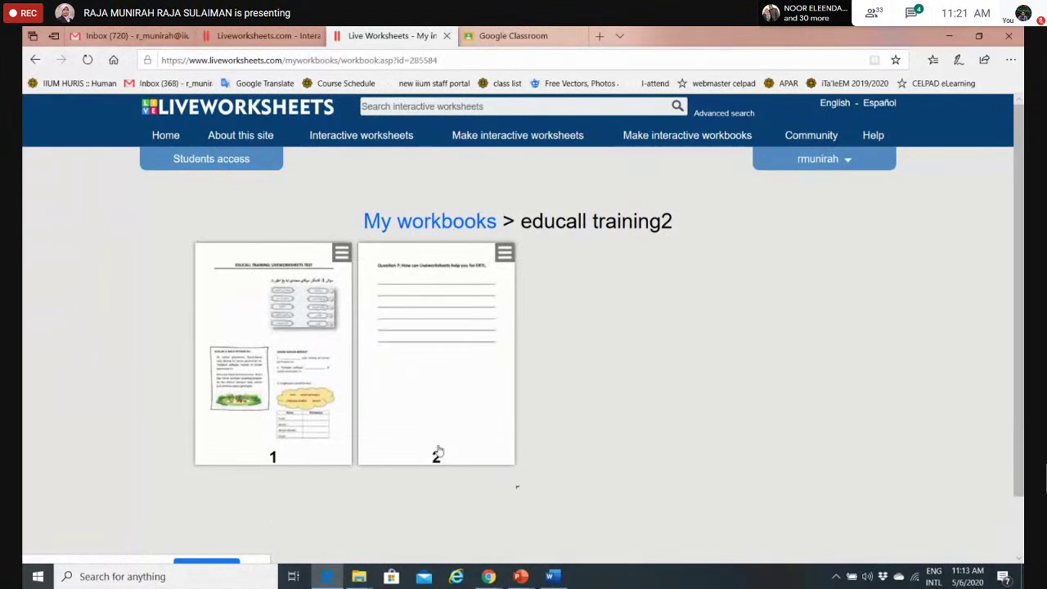
{"action": "mouse_move", "coordinate": [415, 276]}
Assign the "educall training2" workbook to all students in the "educall training" group and save the changes.
{"action": "left_click", "coordinate": [463, 232]}
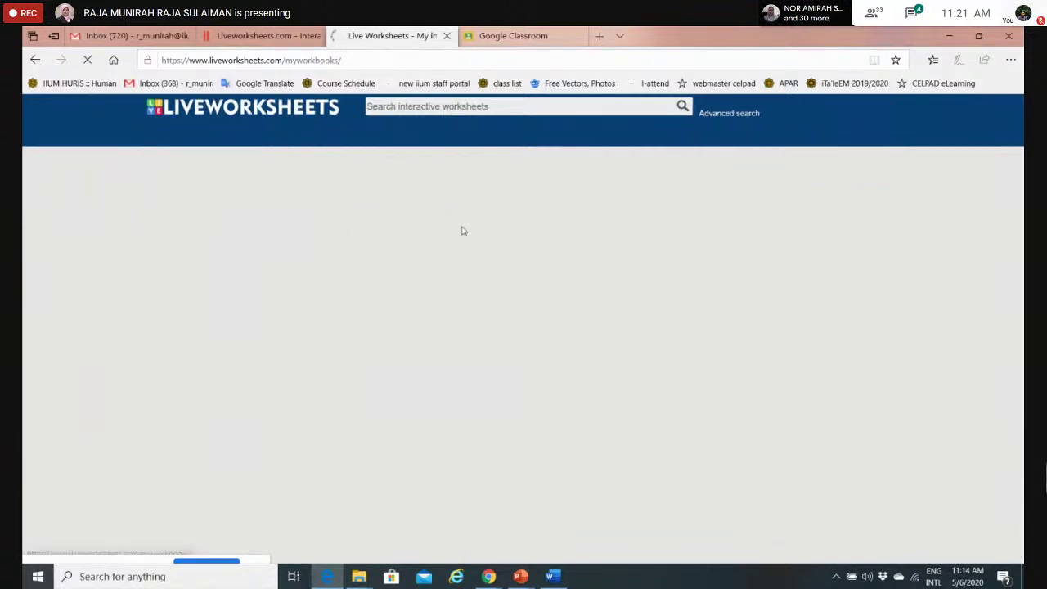
{"action": "left_click_drag", "start_coordinate": [1020, 177], "coordinate": [1022, 270]}
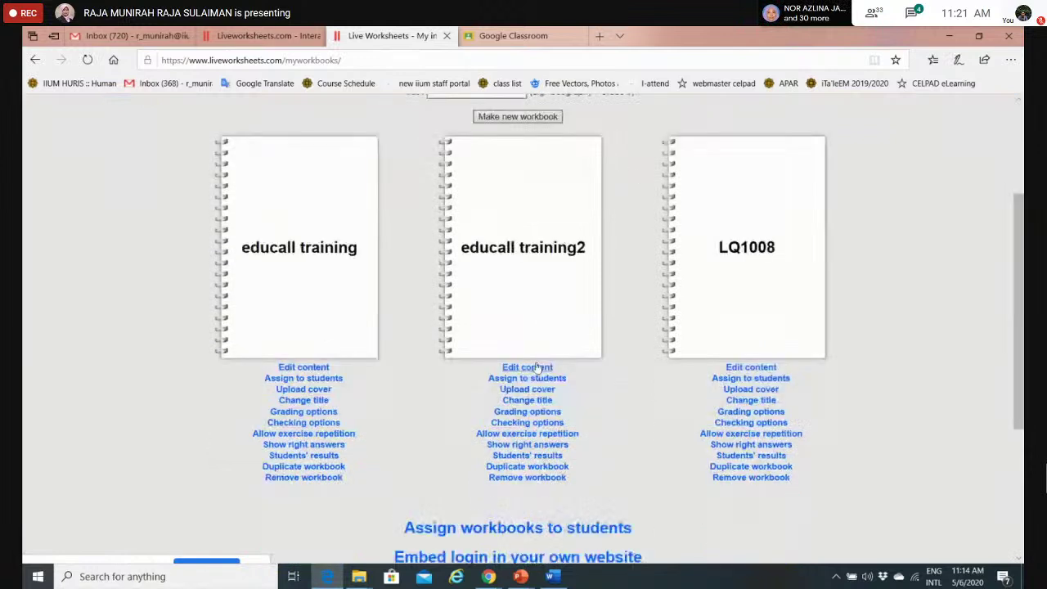
{"action": "left_click", "coordinate": [517, 381]}
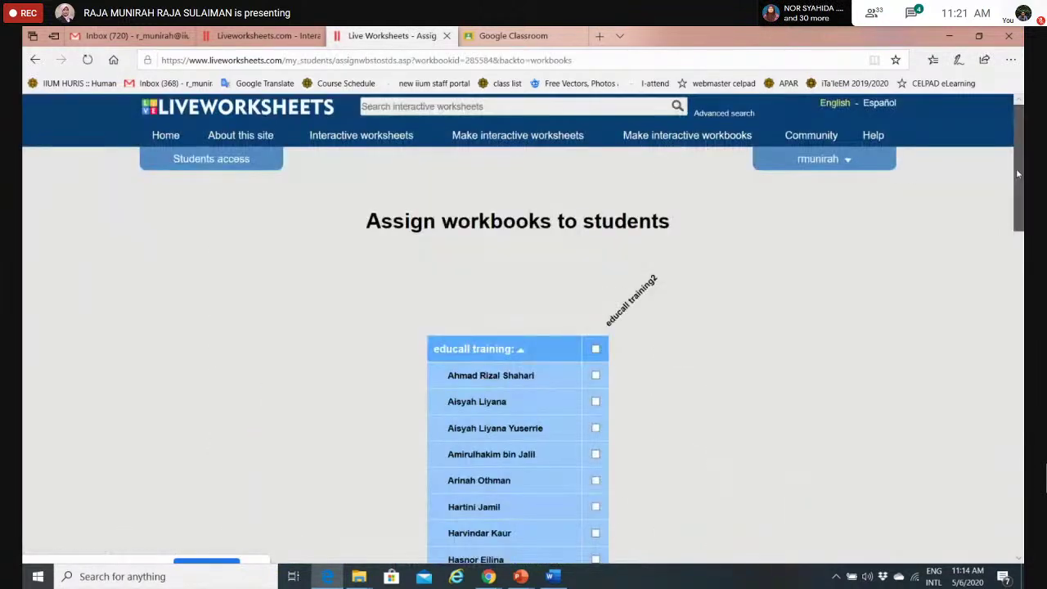
{"action": "left_click_drag", "start_coordinate": [1017, 173], "coordinate": [1022, 214]}
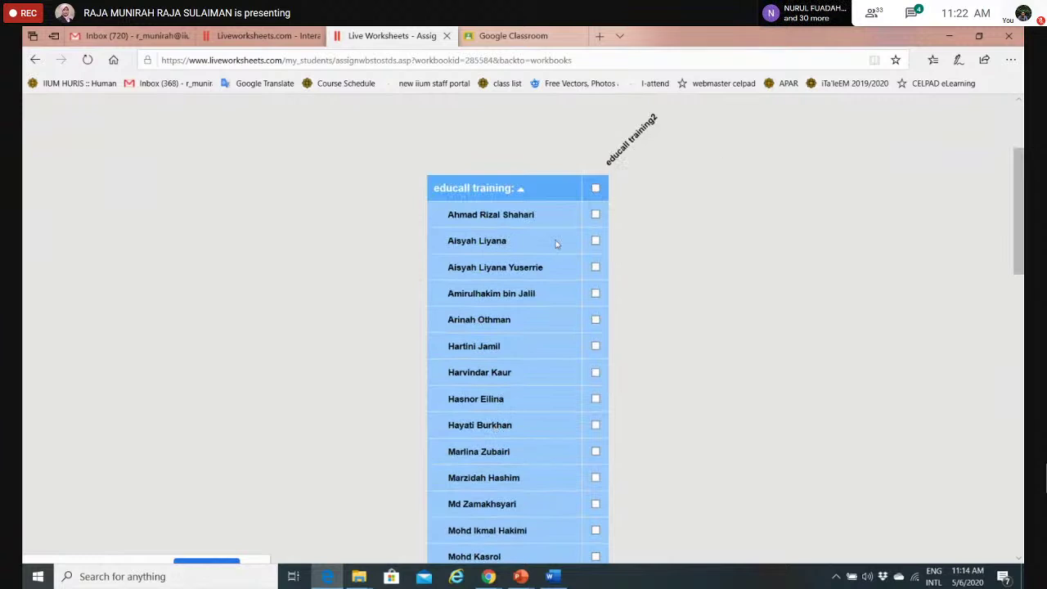
{"action": "left_click", "coordinate": [595, 188]}
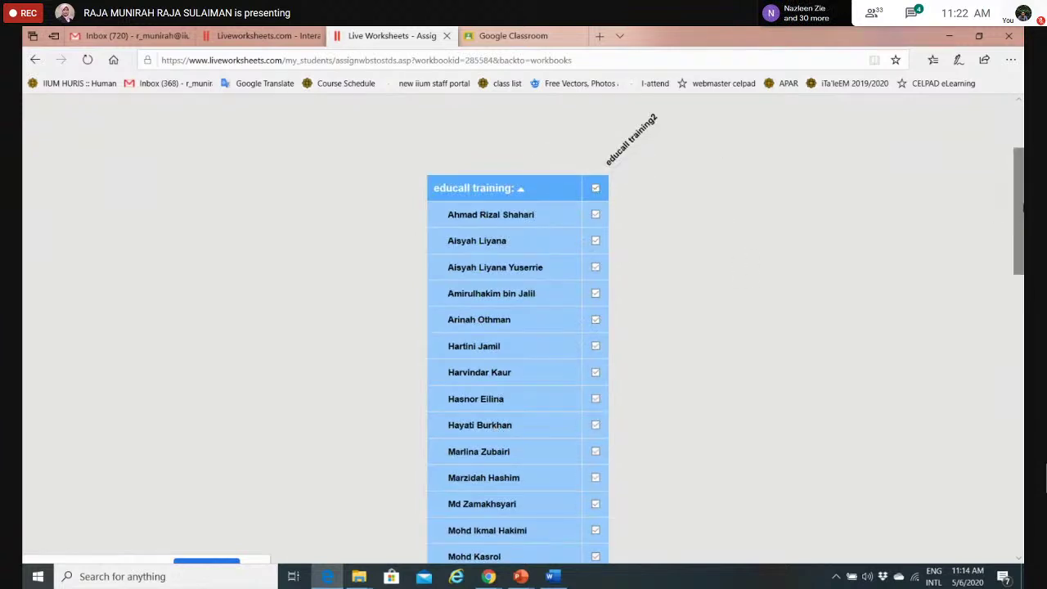
{"action": "left_click_drag", "start_coordinate": [1022, 208], "coordinate": [1021, 434]}
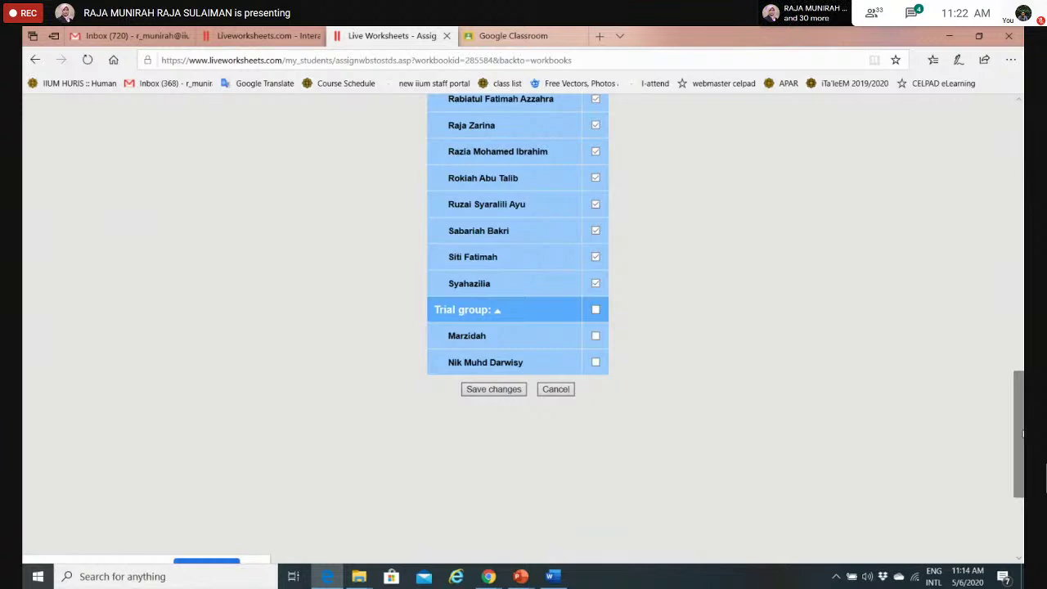
{"action": "left_click_drag", "start_coordinate": [1022, 434], "coordinate": [1021, 401]}
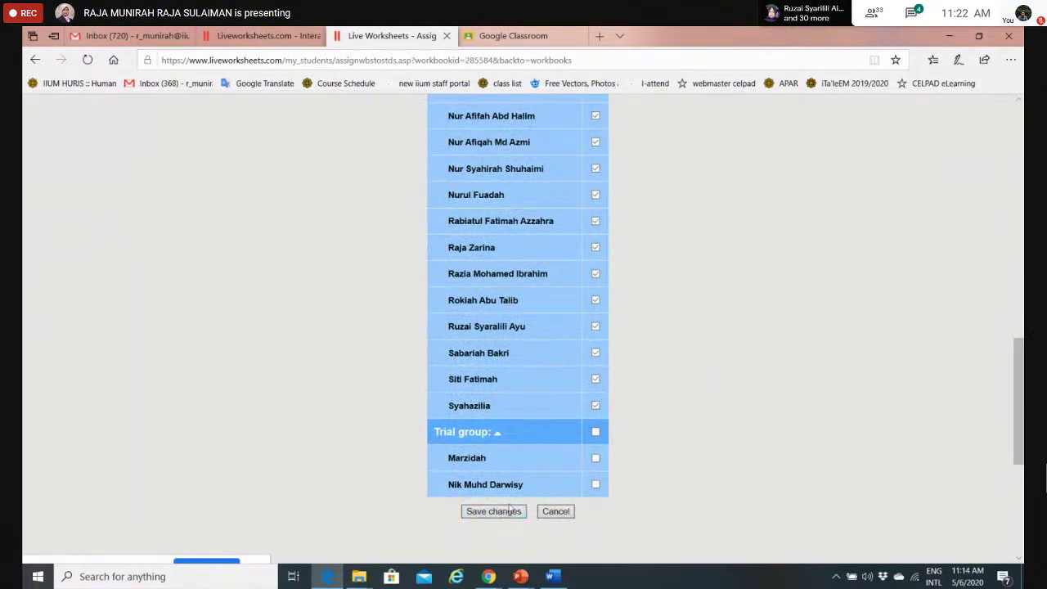
{"action": "left_click", "coordinate": [479, 512]}
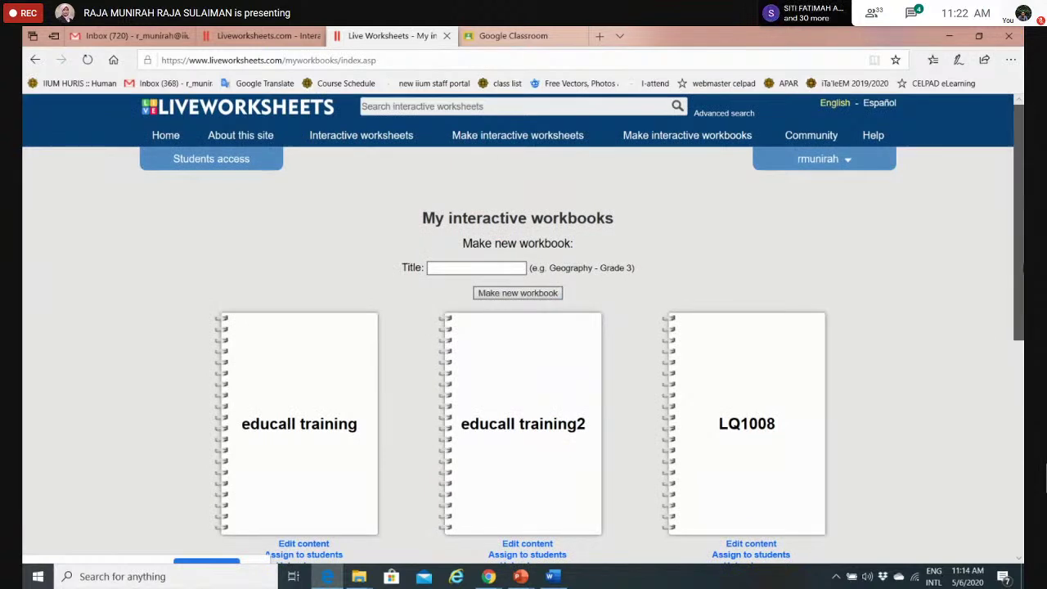
{"action": "scroll", "coordinate": [522, 330], "scroll_direction": "down", "scroll_amount": 1}
{"action": "scroll", "coordinate": [522, 327], "scroll_direction": "down", "scroll_amount": 7}
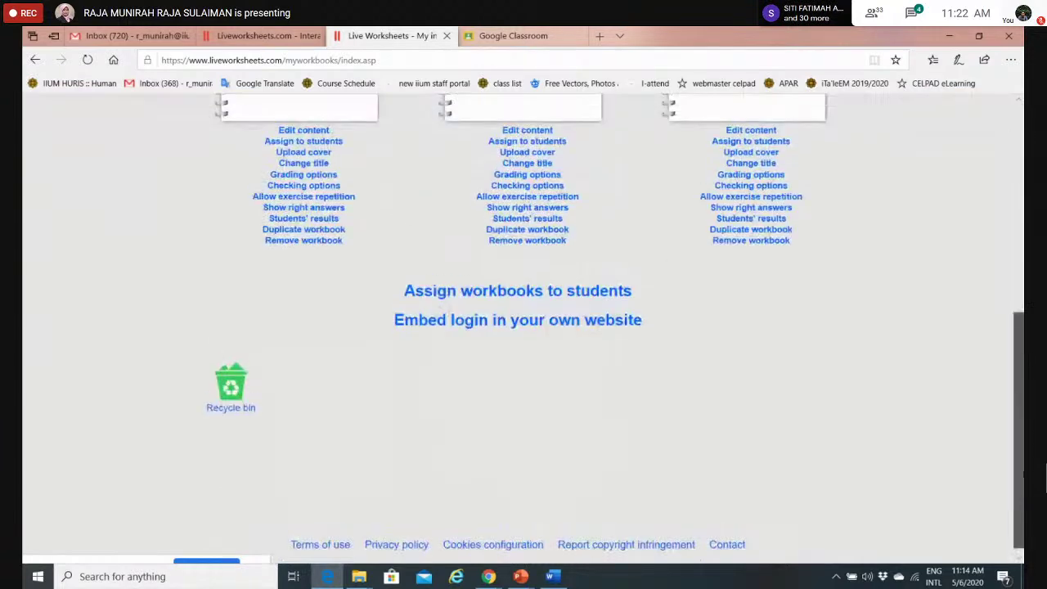
{"action": "scroll", "coordinate": [523, 327], "scroll_direction": "up", "scroll_amount": 8}
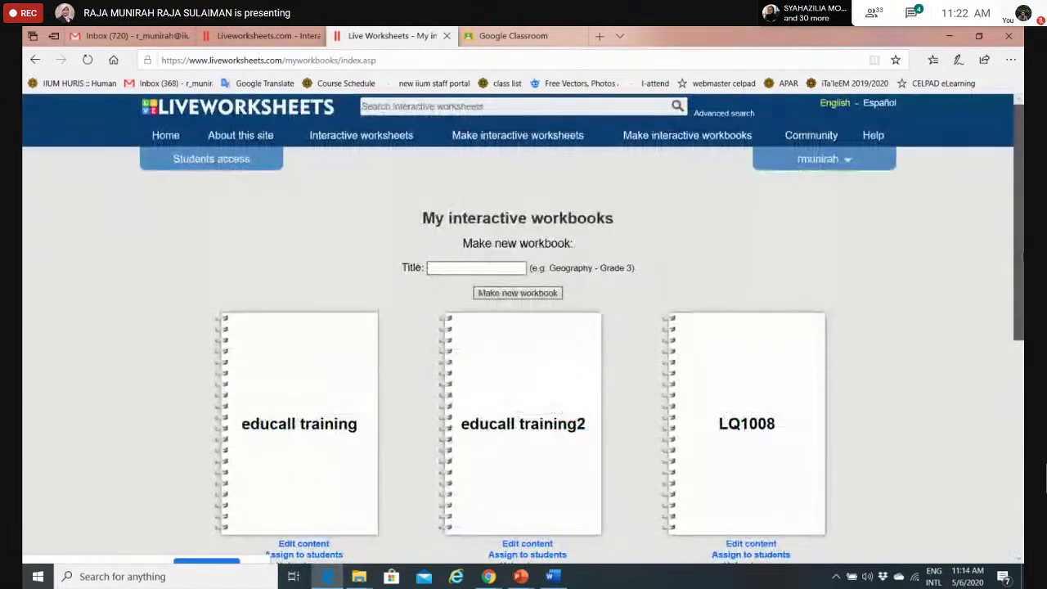
{"action": "scroll", "coordinate": [1023, 278], "scroll_direction": "down", "scroll_amount": 1}
{"action": "scroll", "coordinate": [1022, 309], "scroll_direction": "up", "scroll_amount": 1}
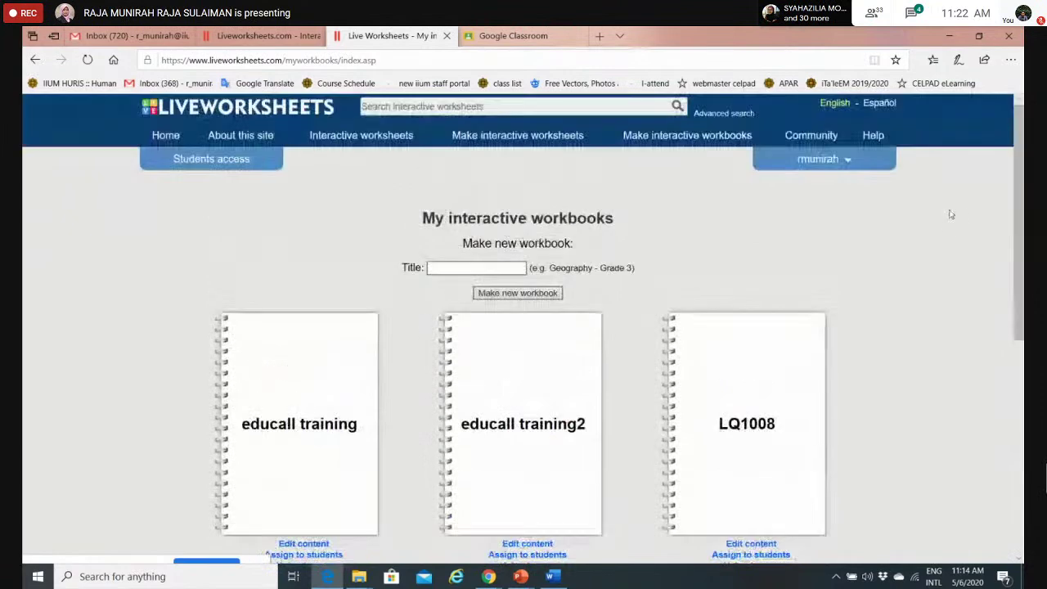
Open the account's student list and view the form for adding a group, closing it without creating one.
{"action": "left_click", "coordinate": [826, 161]}
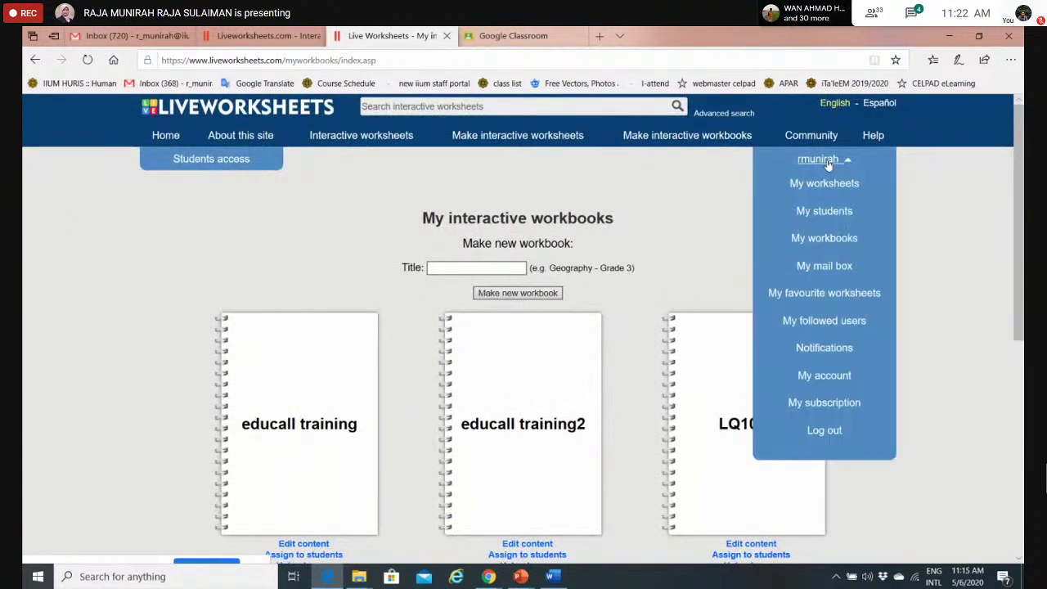
{"action": "left_click", "coordinate": [829, 211]}
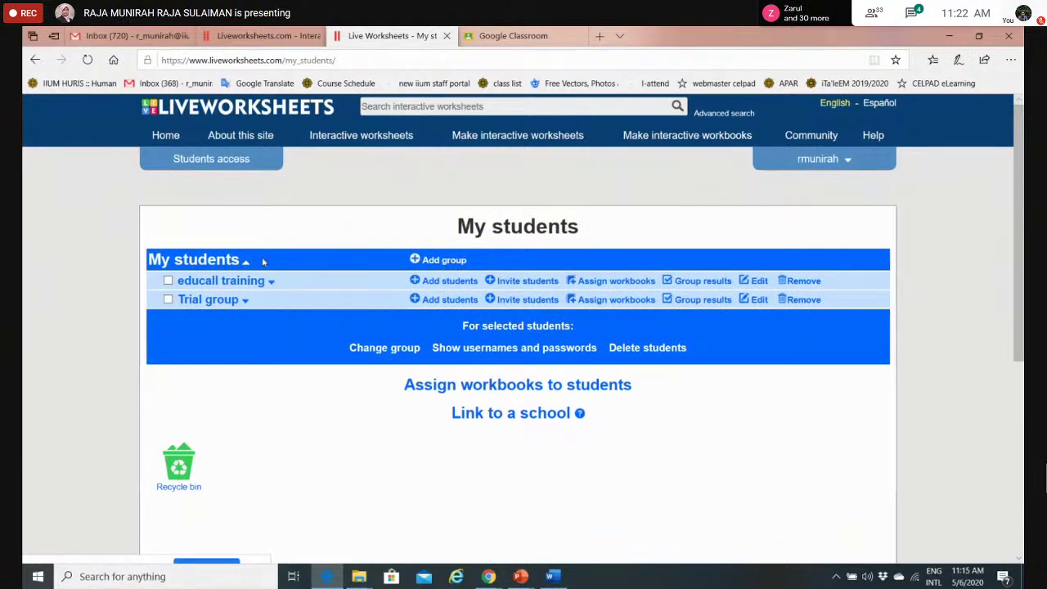
{"action": "left_click", "coordinate": [443, 260]}
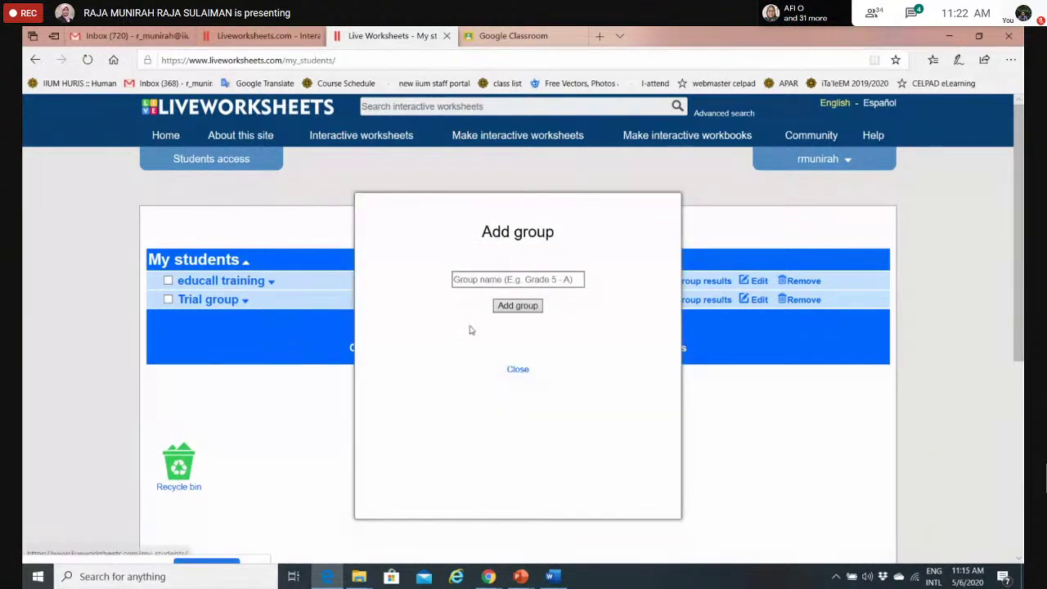
{"action": "left_click", "coordinate": [519, 372]}
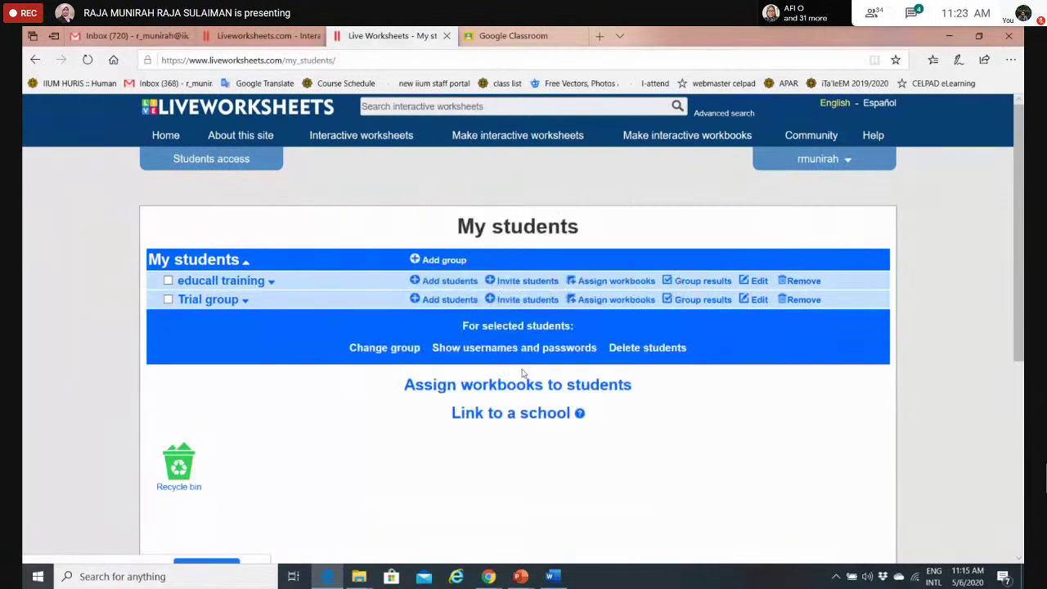
Open the form for adding students to the "educall training" group and look over its student fields and workbook assignment options.
{"action": "left_click", "coordinate": [440, 282]}
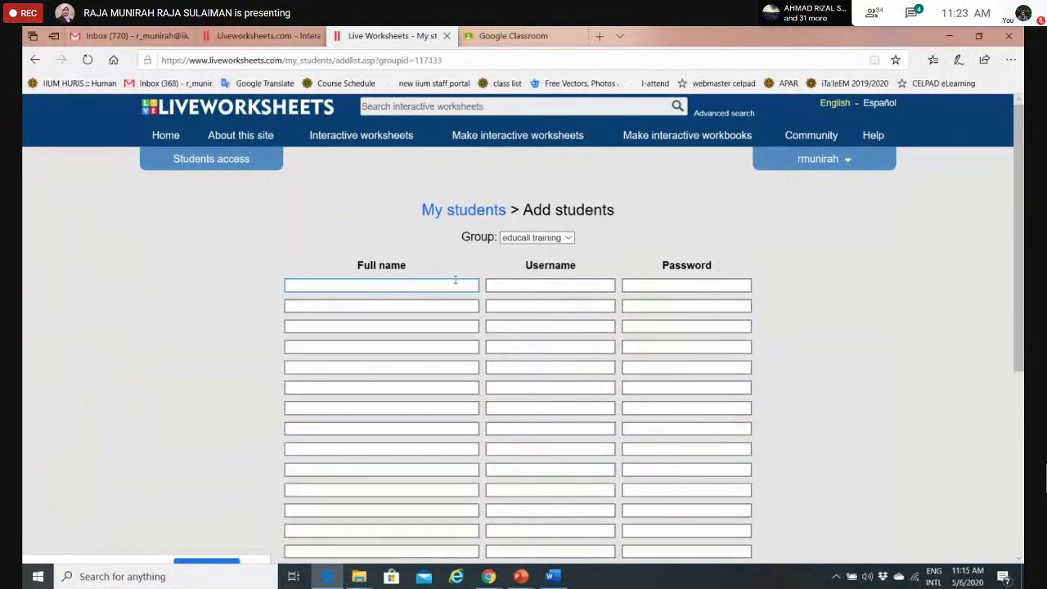
{"action": "left_click", "coordinate": [536, 286]}
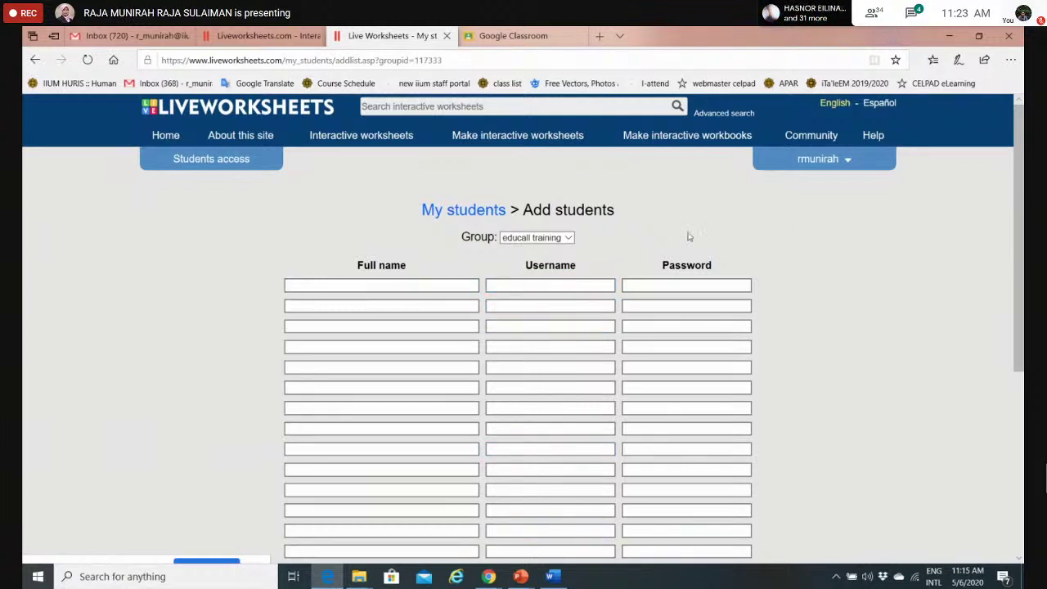
{"action": "left_click", "coordinate": [636, 286]}
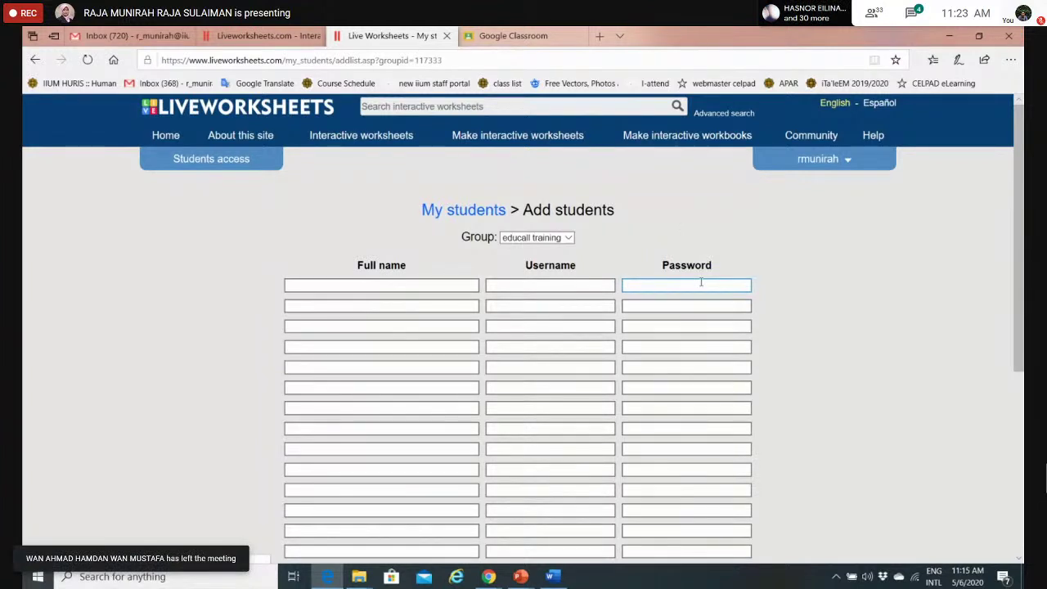
{"action": "left_click_drag", "start_coordinate": [1021, 184], "coordinate": [1021, 368]}
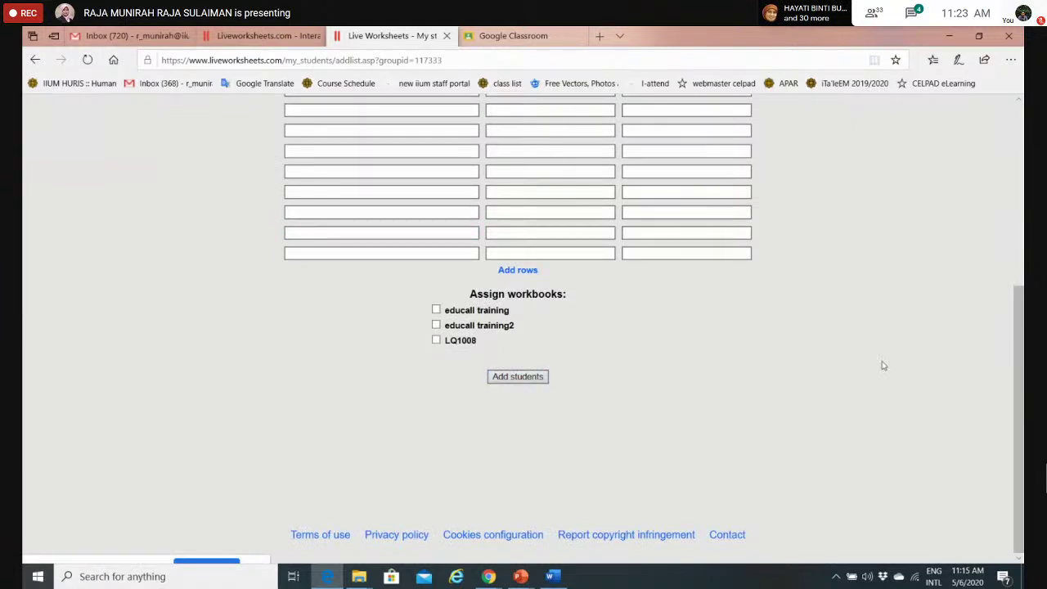
{"action": "left_click_drag", "start_coordinate": [1019, 368], "coordinate": [701, 75]}
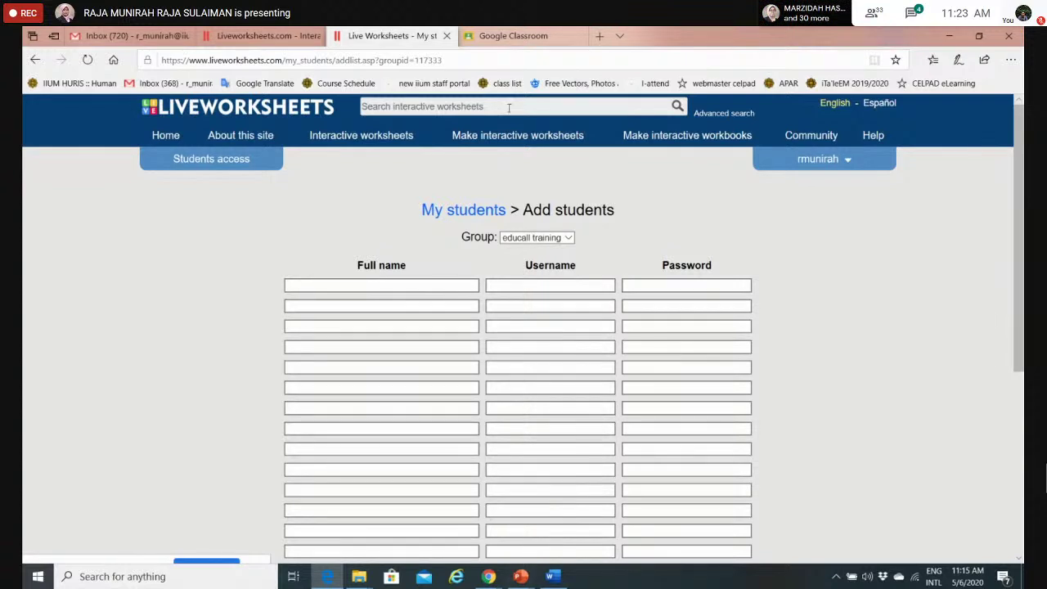
{"action": "left_click", "coordinate": [458, 63]}
{"action": "left_click_drag", "start_coordinate": [458, 63], "coordinate": [143, 80]}
{"action": "key", "text": "ctrl+c"}
{"action": "key", "text": "BackSpace"}
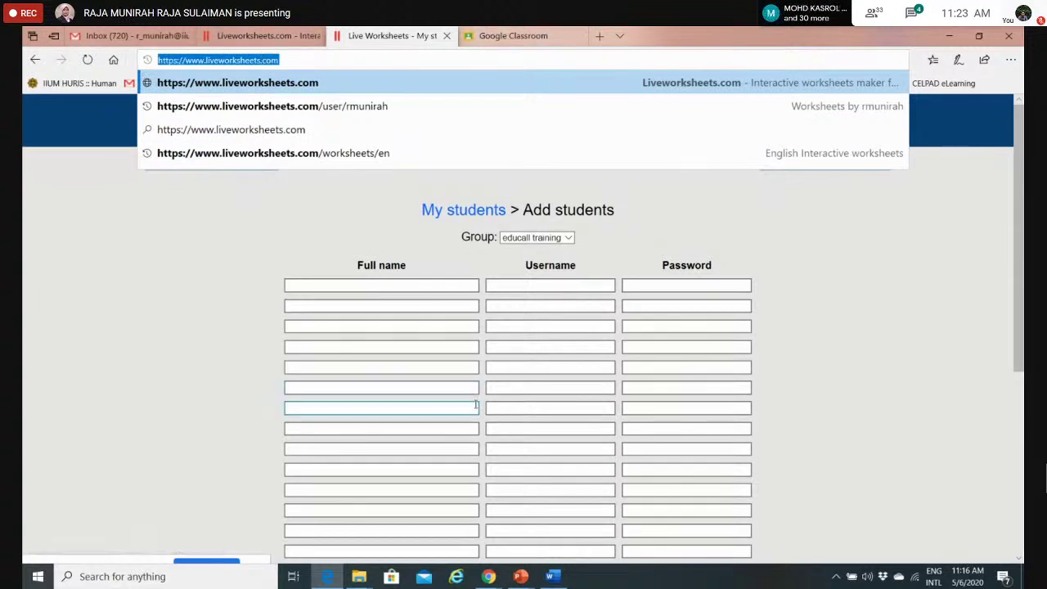
{"action": "mouse_move", "coordinate": [488, 575]}
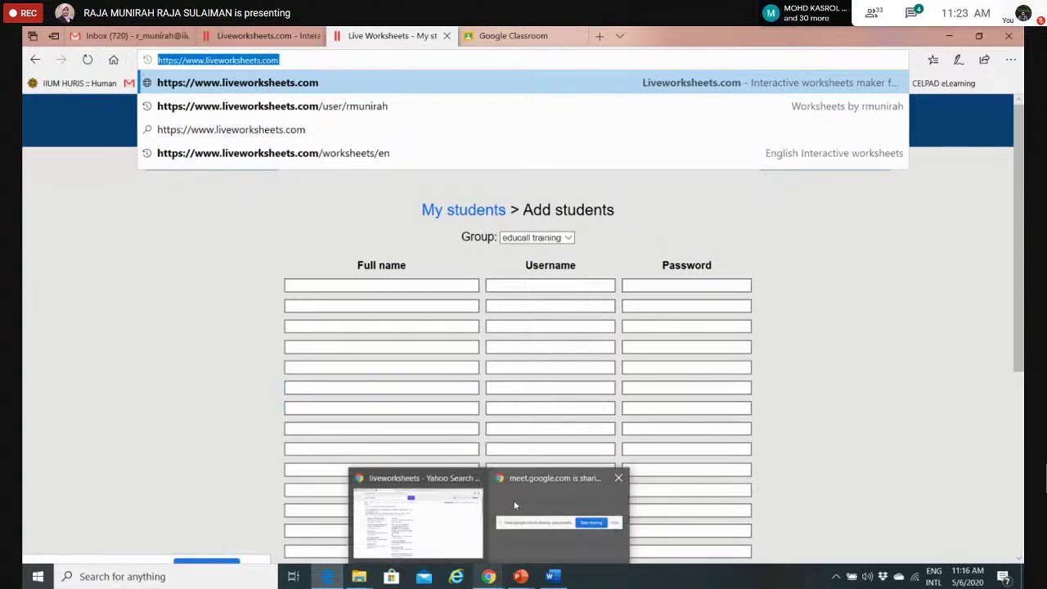
{"action": "mouse_move", "coordinate": [514, 500]}
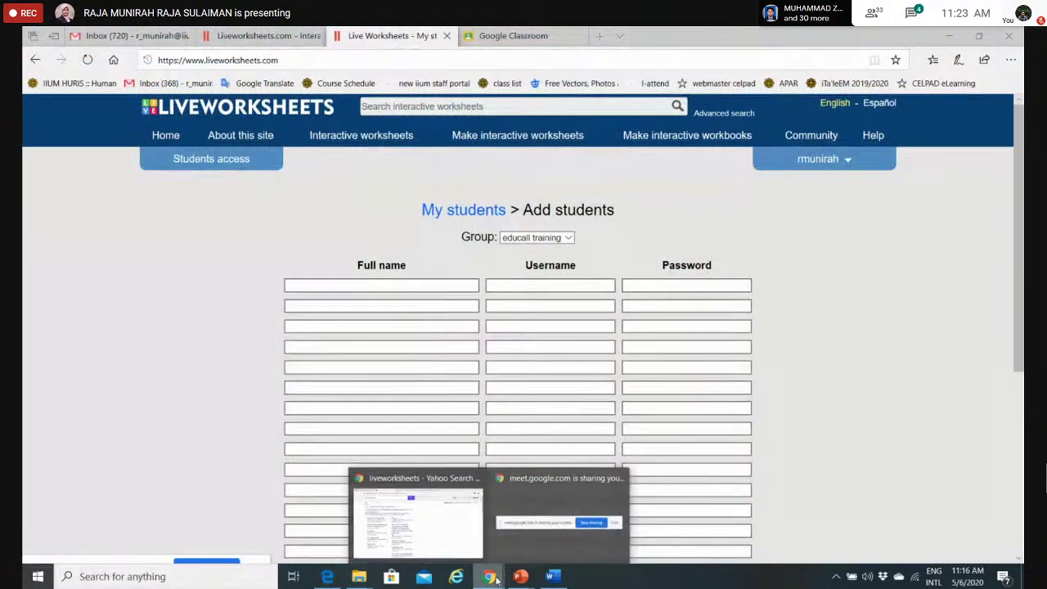
{"action": "left_click", "coordinate": [553, 547]}
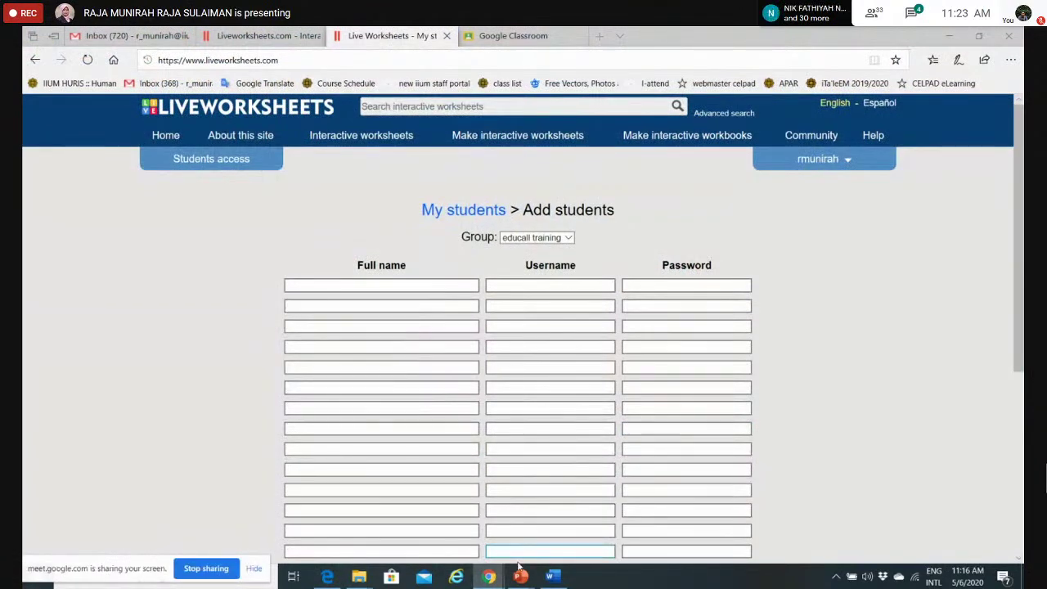
{"action": "mouse_move", "coordinate": [487, 578]}
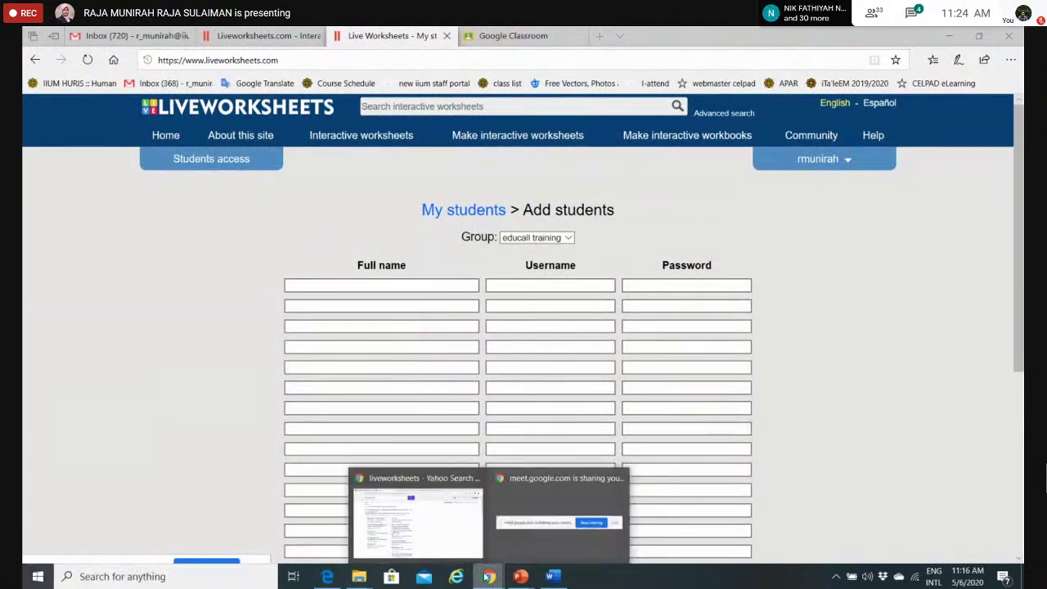
{"action": "left_click", "coordinate": [416, 530]}
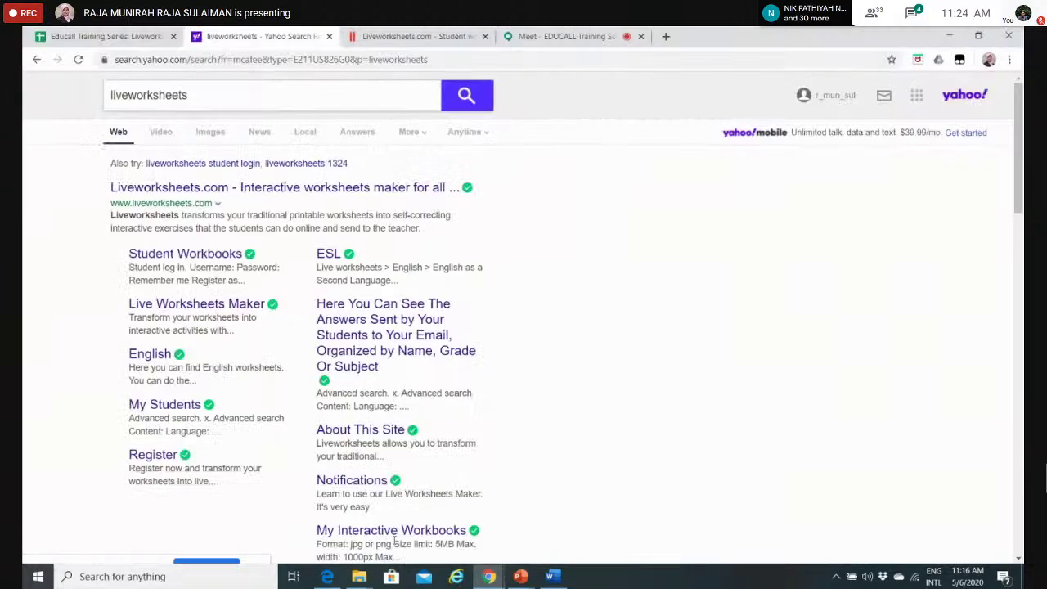
{"action": "left_click", "coordinate": [565, 36]}
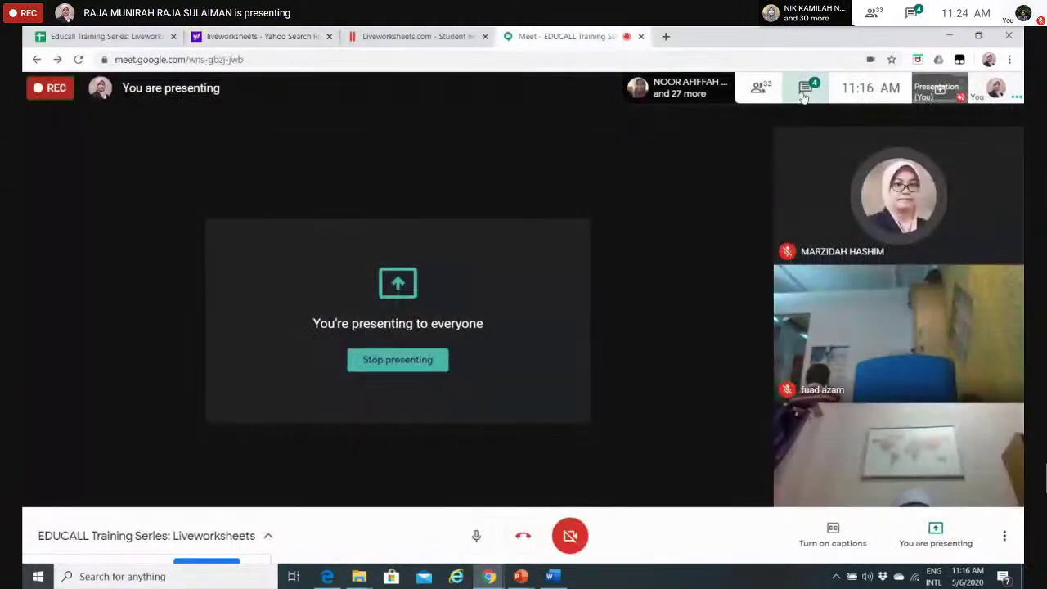
{"action": "left_click", "coordinate": [804, 90]}
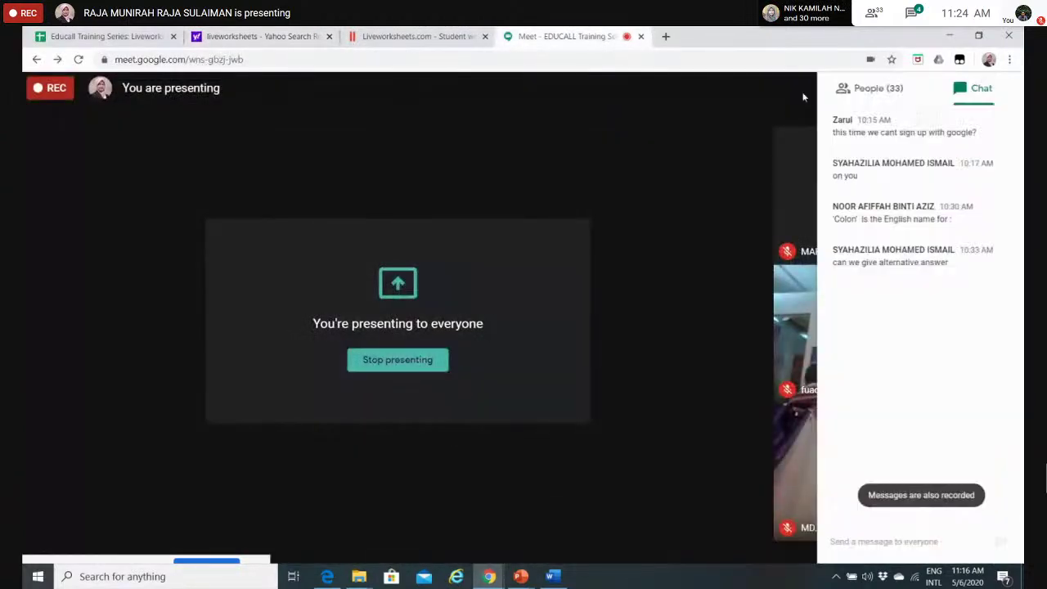
{"action": "left_click", "coordinate": [842, 539]}
{"action": "key", "text": "ctrl+v"}
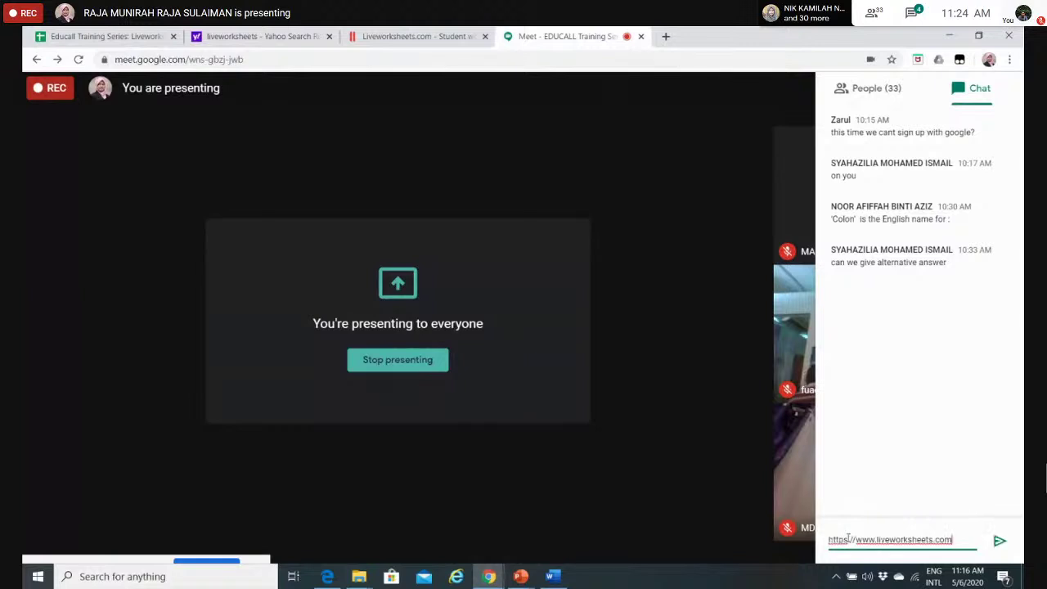
{"action": "left_click", "coordinate": [999, 538]}
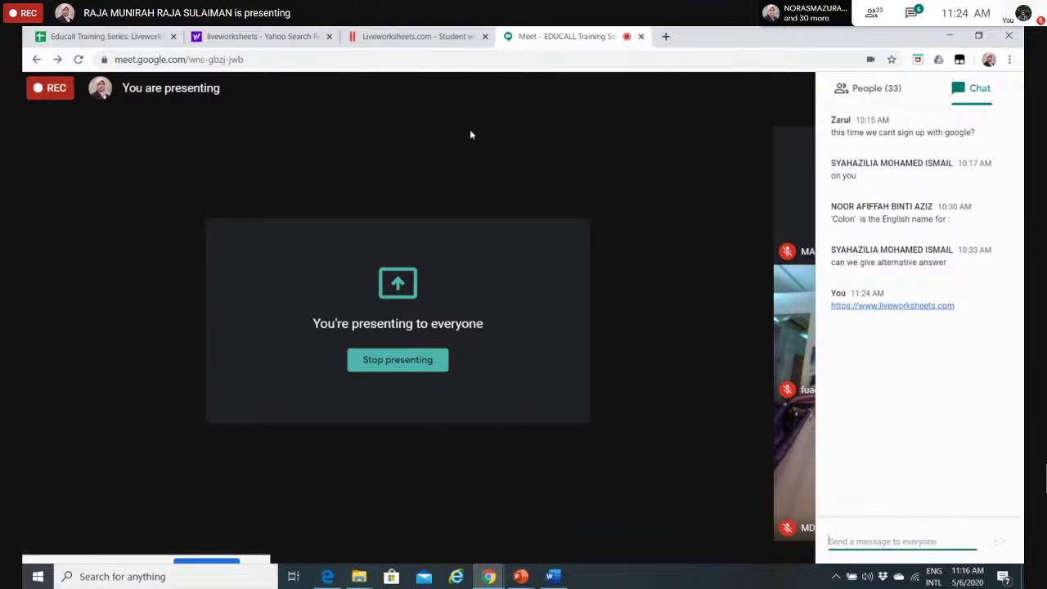
Open the "Educall Training Series: Liveworksheets (Responses)" spreadsheet and look over the participants' names and login details.
{"action": "left_click", "coordinate": [127, 33]}
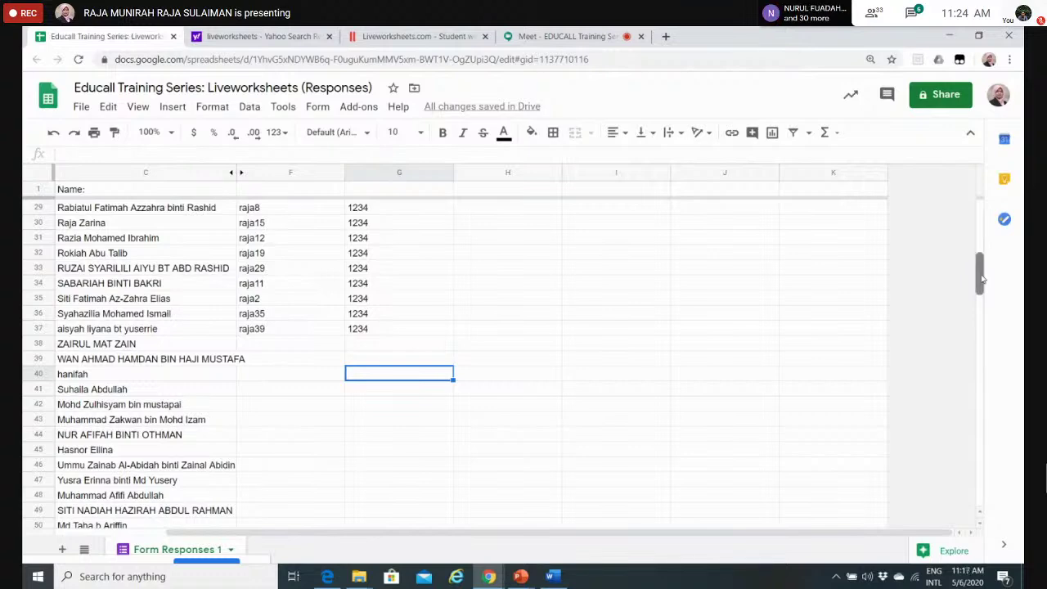
{"action": "mouse_move", "coordinate": [981, 280]}
{"action": "left_mouse_down"}
{"action": "mouse_move", "coordinate": [981, 292]}
{"action": "mouse_move", "coordinate": [995, 293]}
{"action": "left_mouse_up"}
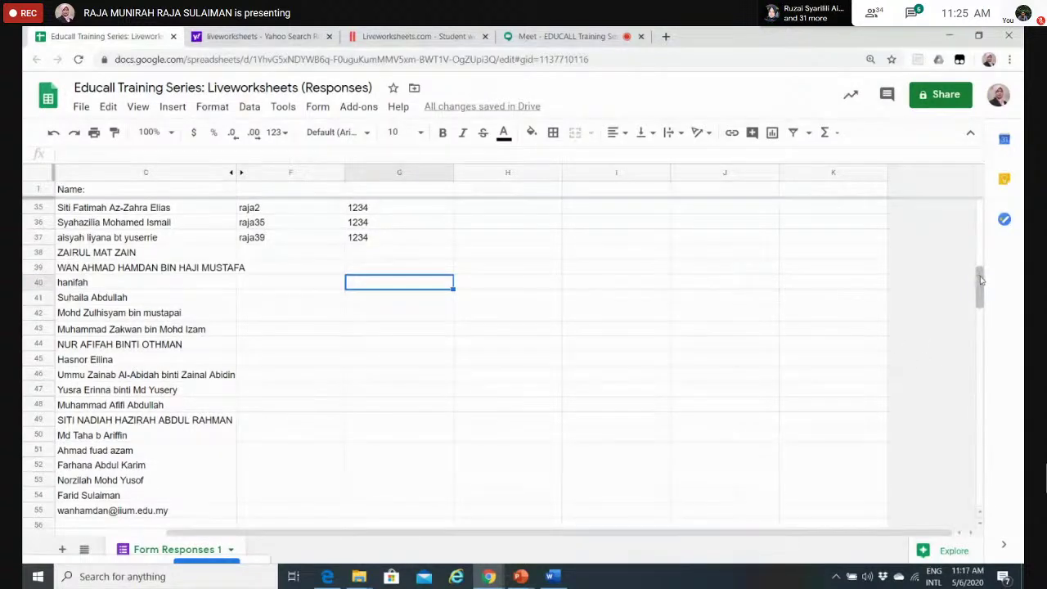
{"action": "left_click_drag", "start_coordinate": [980, 281], "coordinate": [981, 214]}
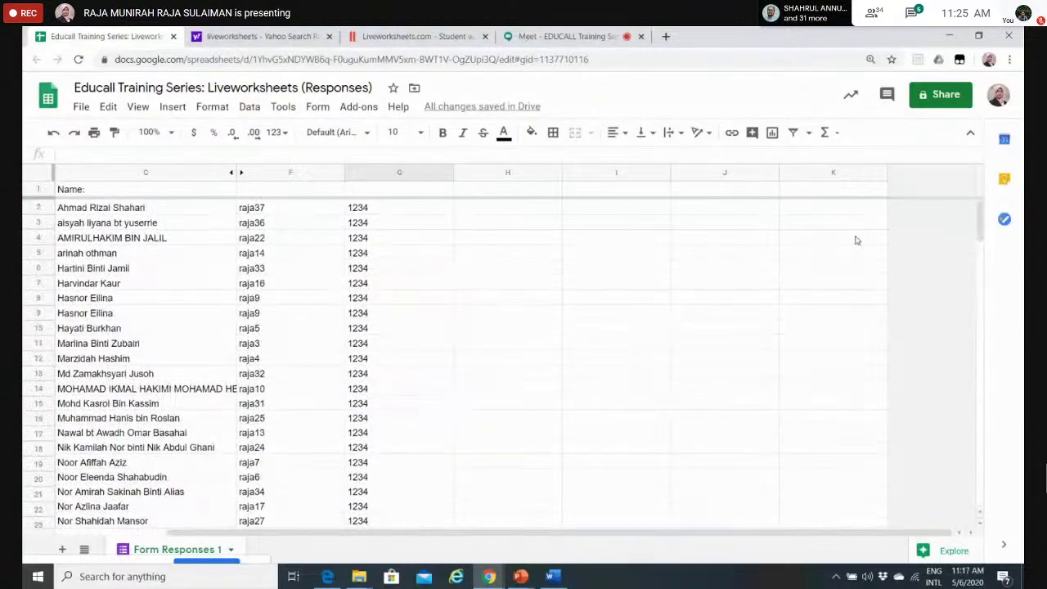
{"action": "left_click_drag", "start_coordinate": [455, 532], "coordinate": [350, 536]}
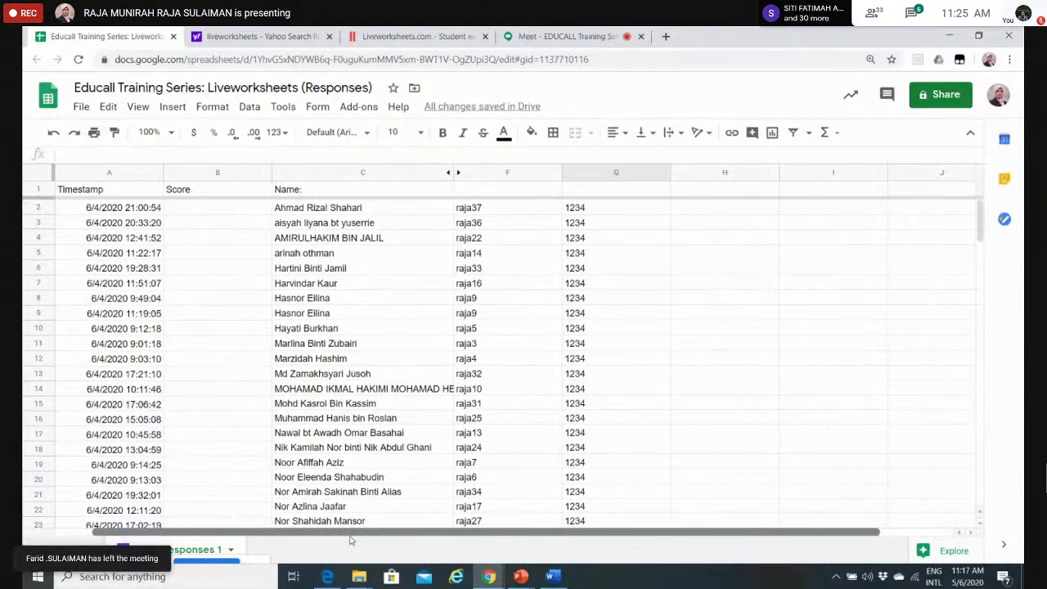
Enter the header "username" in cell F1 and "password" in cell G1 of the responses sheet.
{"action": "left_click", "coordinate": [479, 190]}
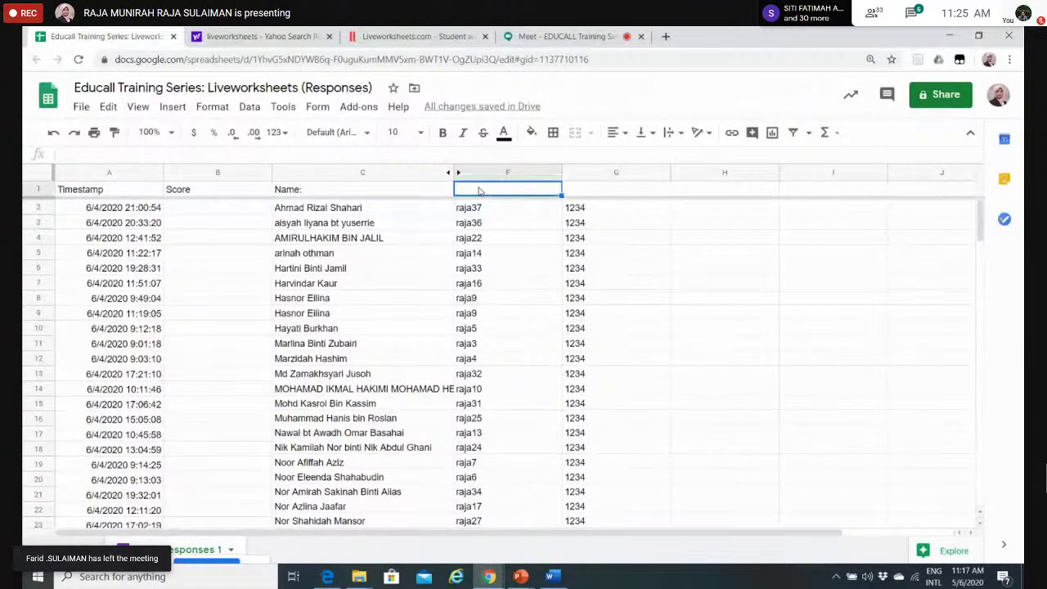
{"action": "type", "text": "username"}
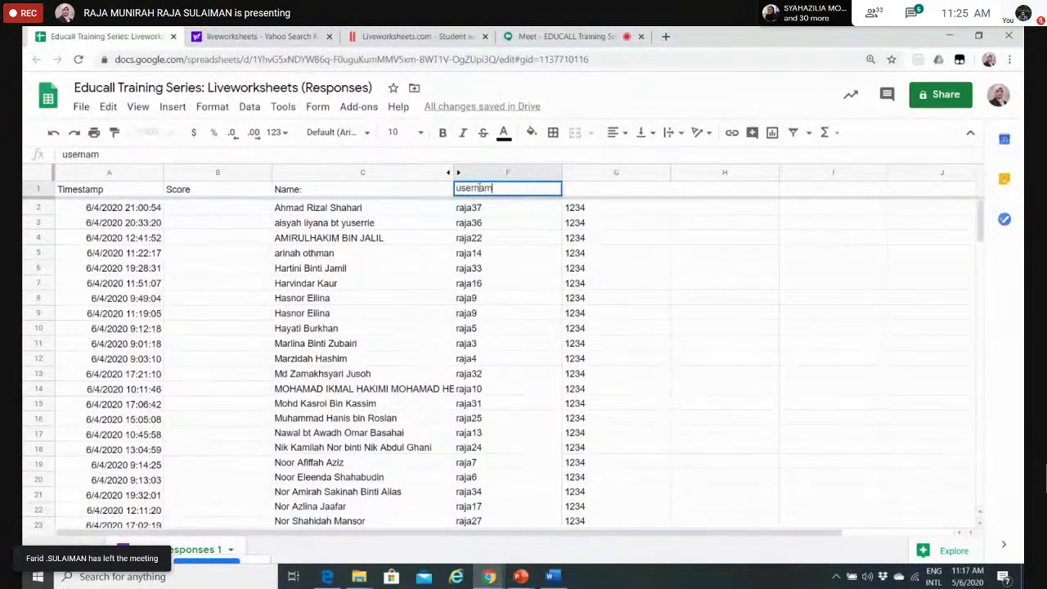
{"action": "left_click", "coordinate": [598, 189]}
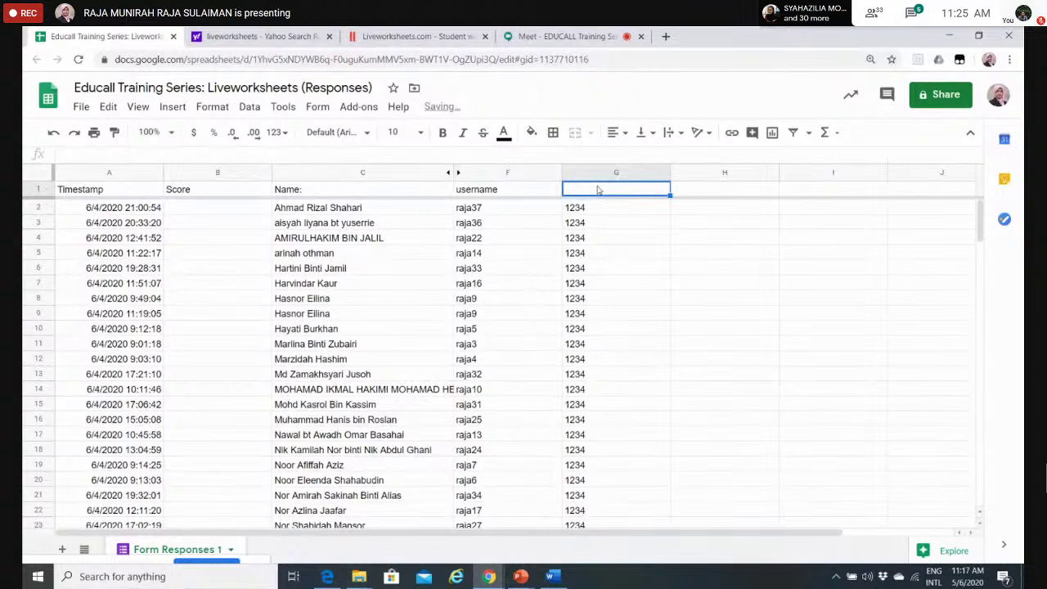
{"action": "type", "text": "passw"}
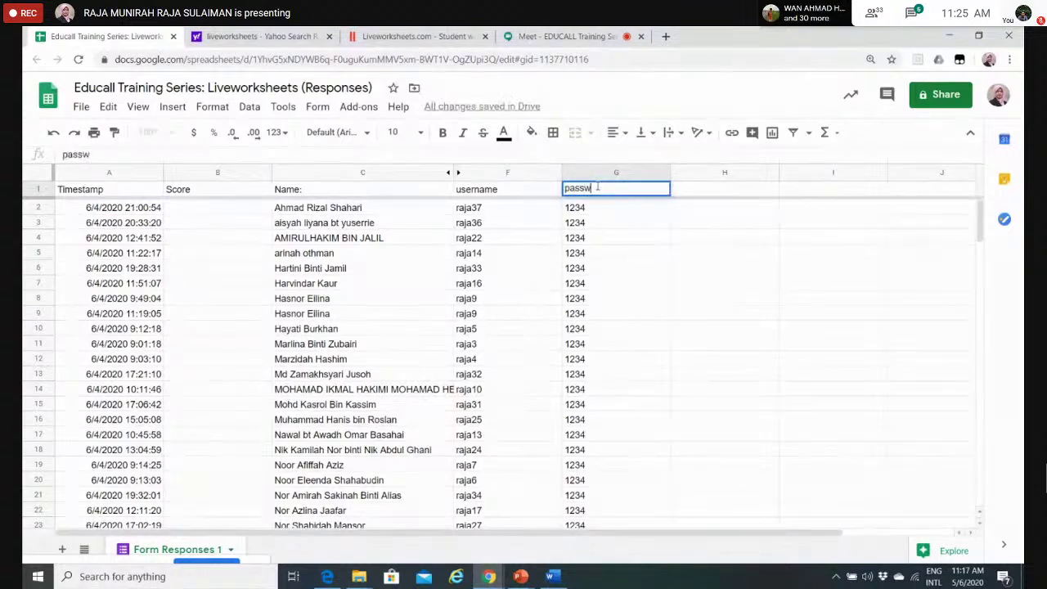
{"action": "type", "text": "ord"}
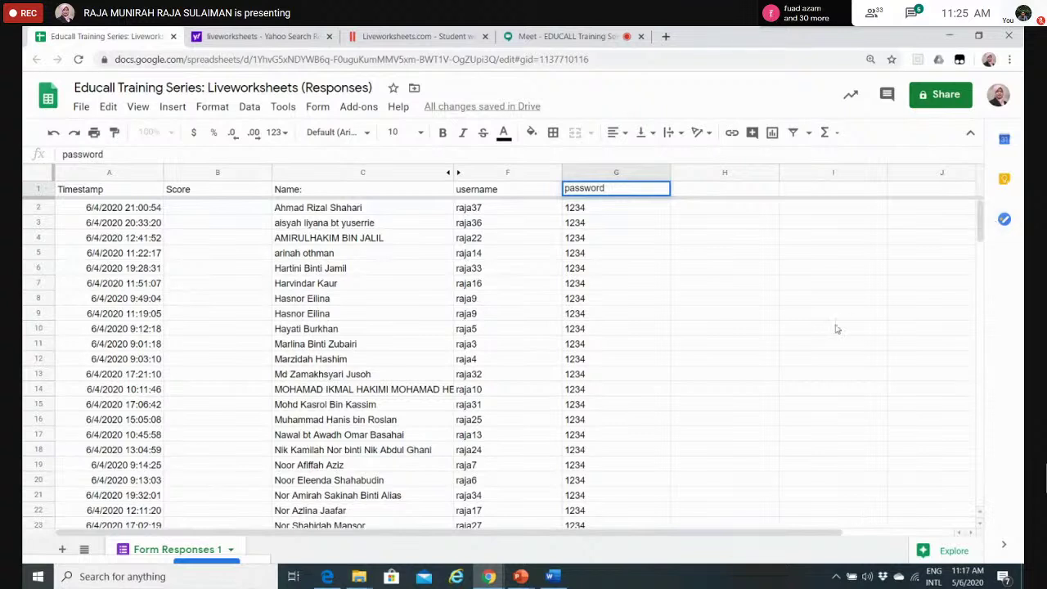
Enlarge the responses sheet to 125% to review every participant's login details, and check the meeting chat for messages.
{"action": "key", "text": "ctrl+plus"}
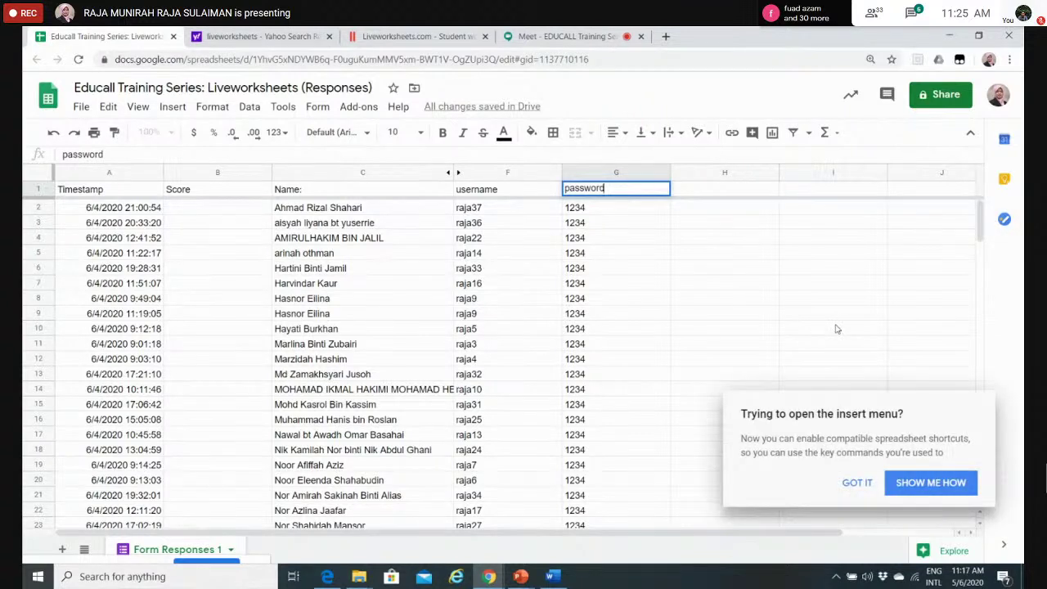
{"action": "key", "text": "ctrl+plus"}
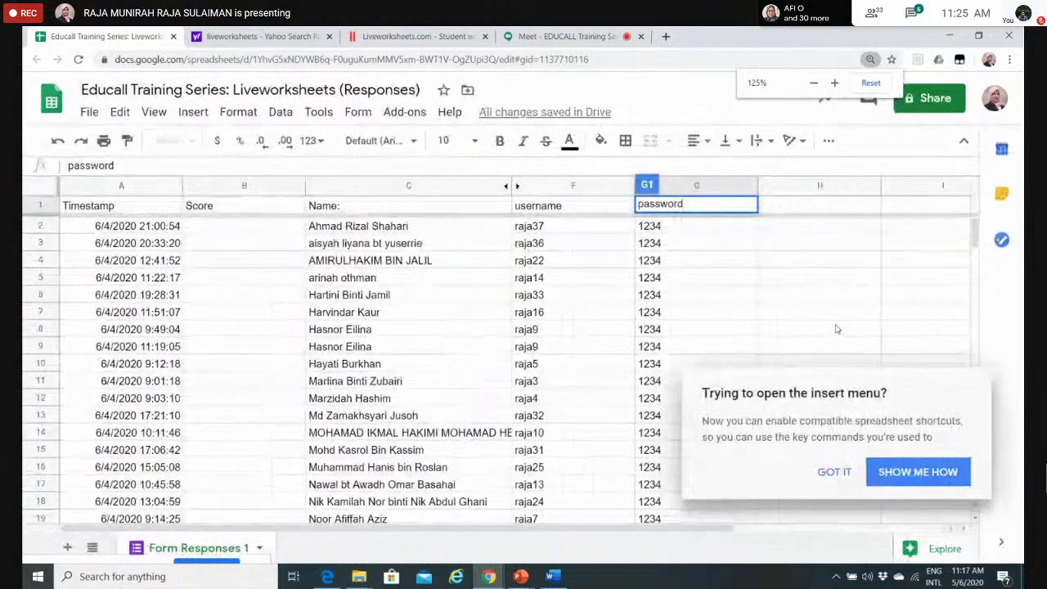
{"action": "left_click", "coordinate": [848, 471]}
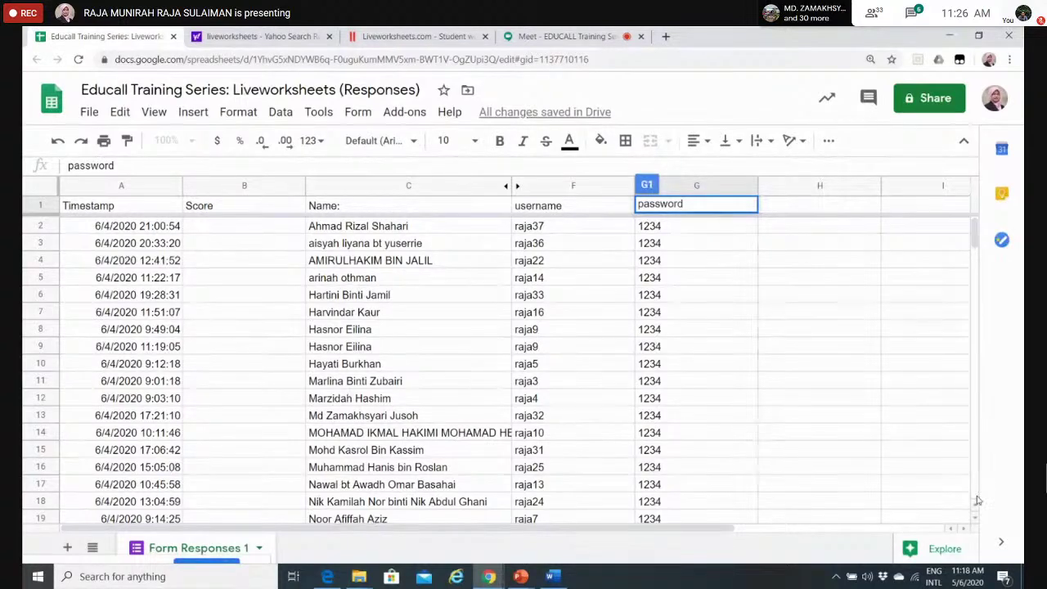
{"action": "left_click_drag", "start_coordinate": [976, 235], "coordinate": [979, 260]}
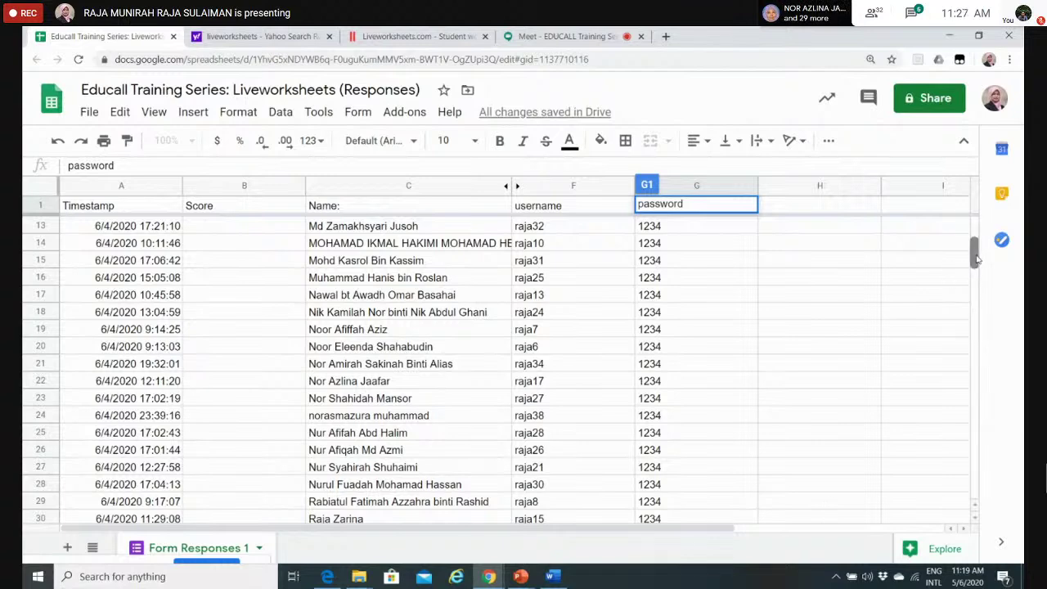
{"action": "left_click_drag", "start_coordinate": [976, 260], "coordinate": [975, 267]}
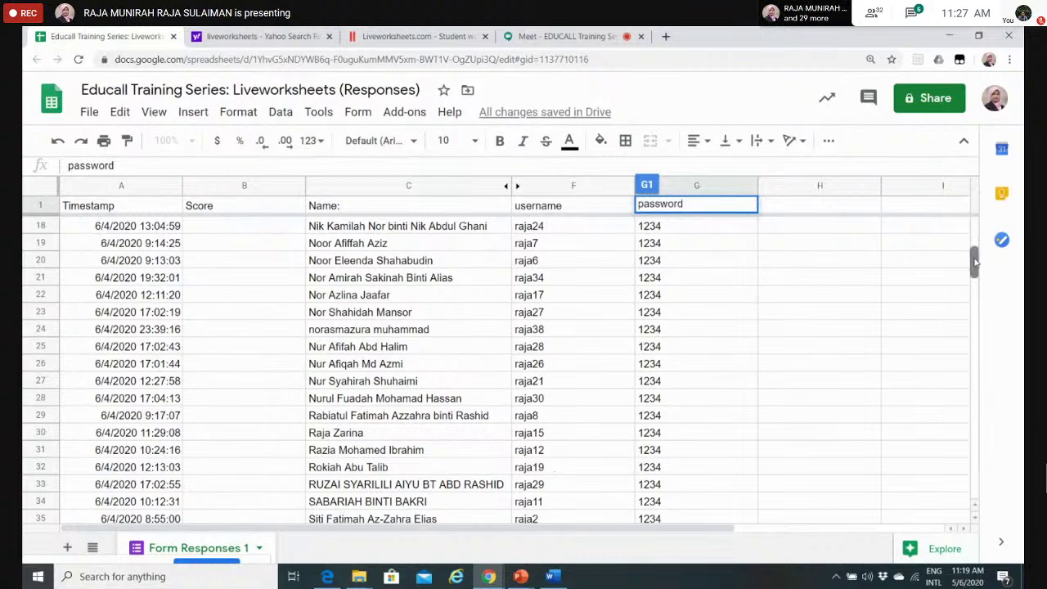
{"action": "left_click_drag", "start_coordinate": [974, 262], "coordinate": [974, 282]}
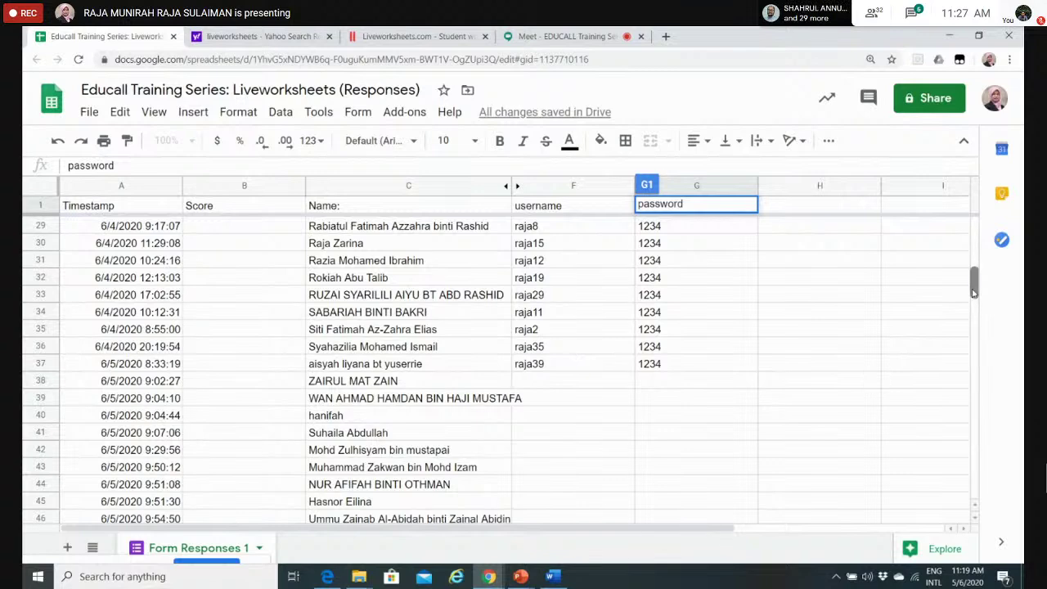
{"action": "left_click_drag", "start_coordinate": [973, 293], "coordinate": [973, 307]}
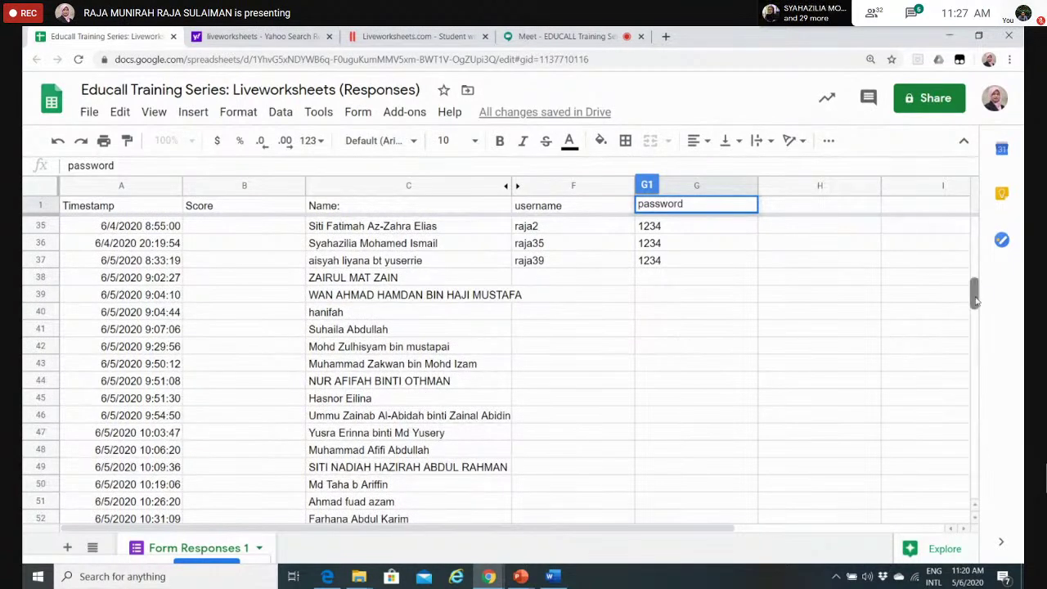
{"action": "left_click_drag", "start_coordinate": [975, 301], "coordinate": [975, 229]}
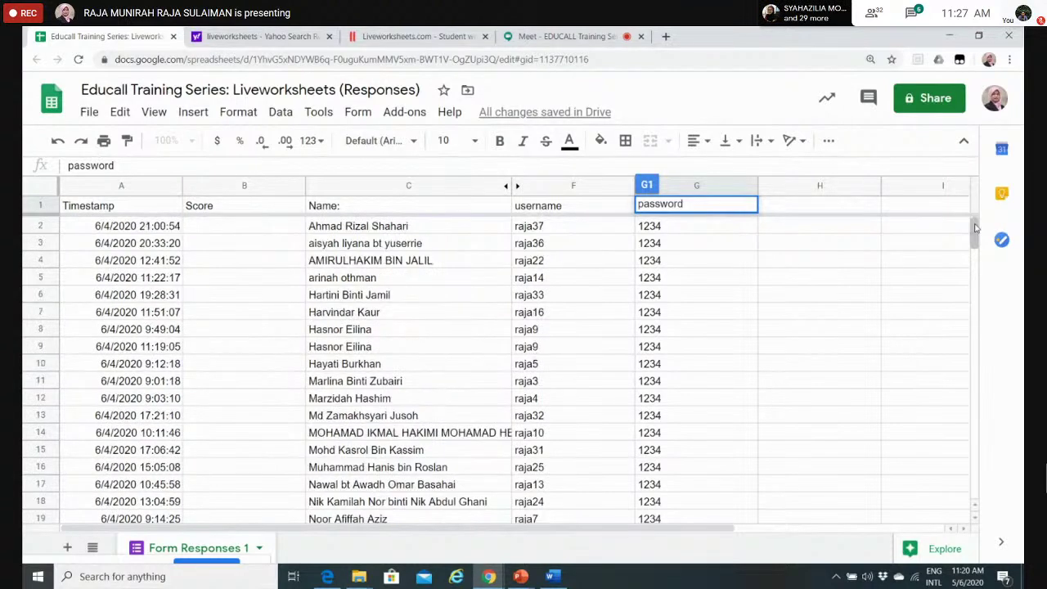
{"action": "left_click", "coordinate": [910, 18]}
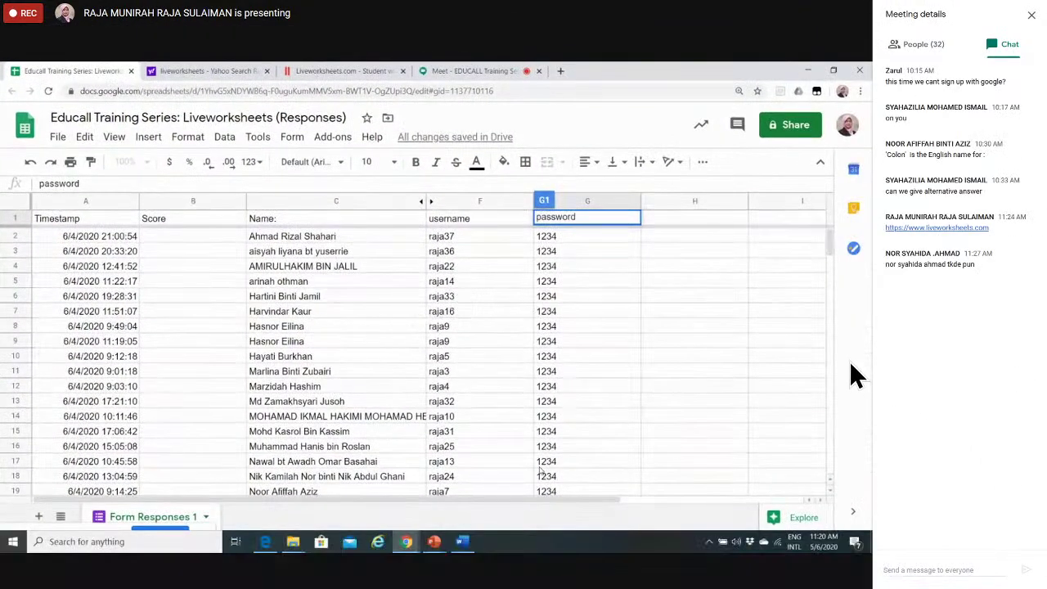
{"action": "left_click", "coordinate": [1032, 19]}
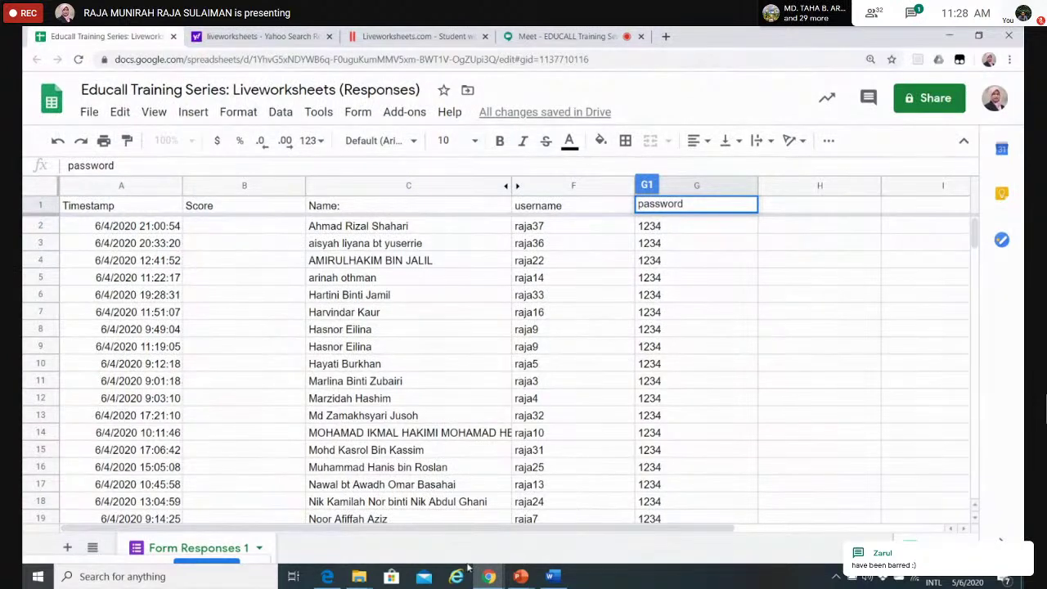
Switch back to Liveworksheets in Microsoft Edge and open the account's list of interactive workbooks.
{"action": "mouse_move", "coordinate": [497, 583]}
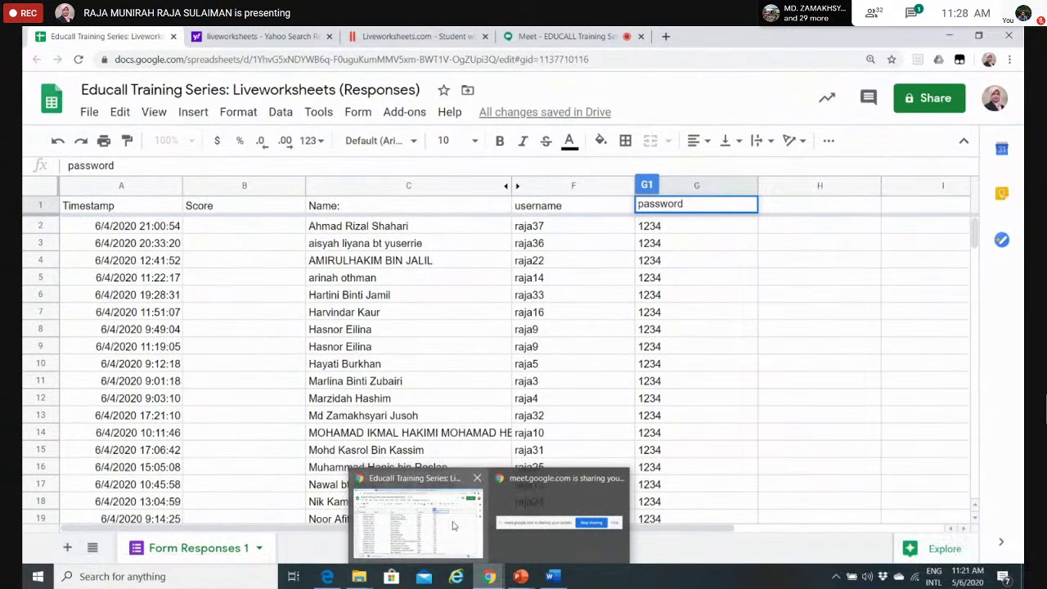
{"action": "mouse_move", "coordinate": [331, 563]}
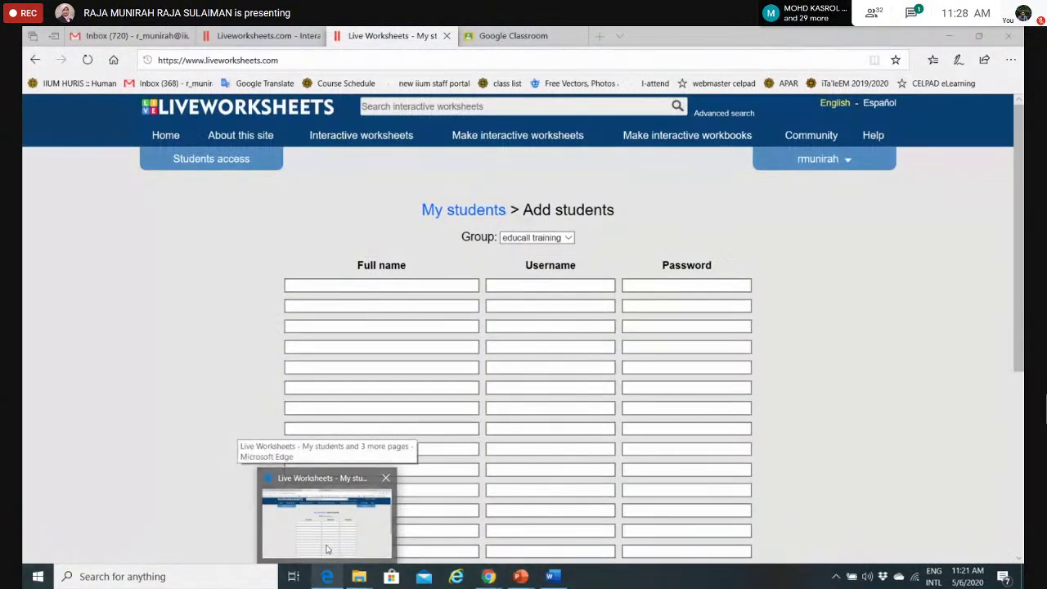
{"action": "left_click", "coordinate": [327, 549]}
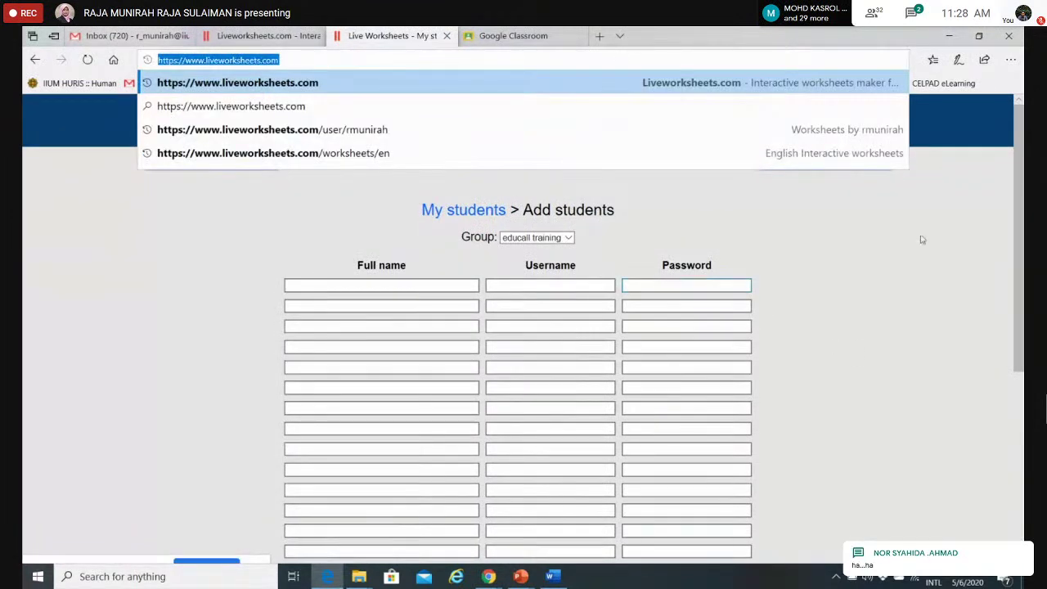
{"action": "left_click", "coordinate": [924, 239]}
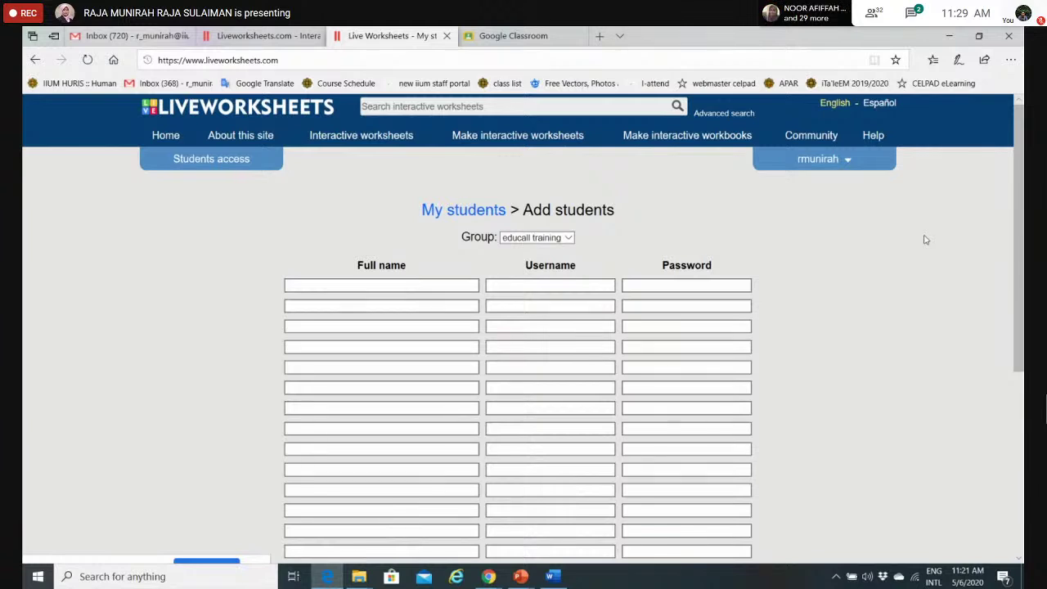
{"action": "left_click", "coordinate": [797, 160]}
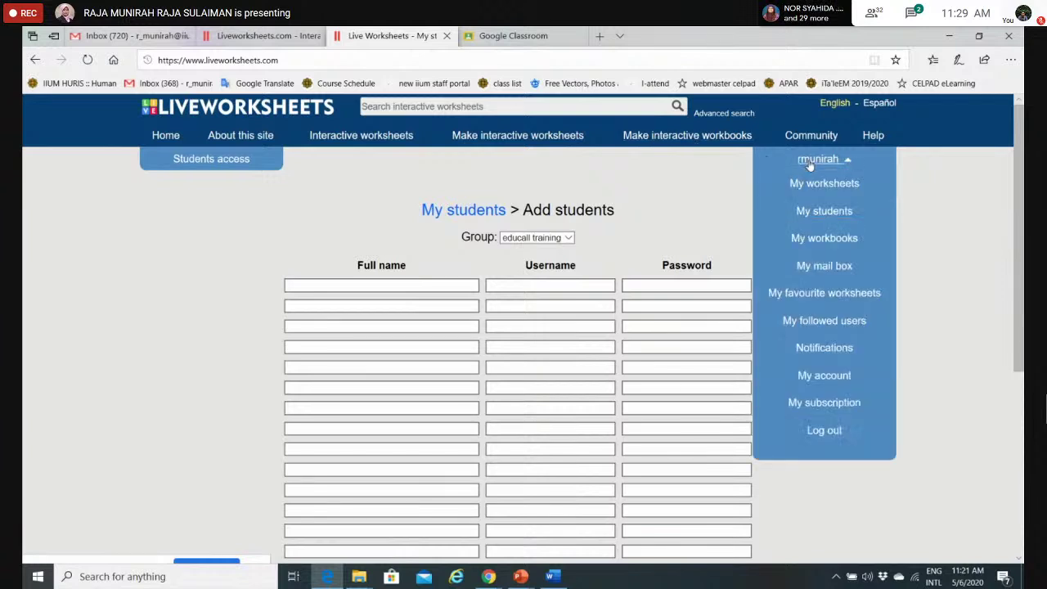
{"action": "left_click", "coordinate": [821, 239]}
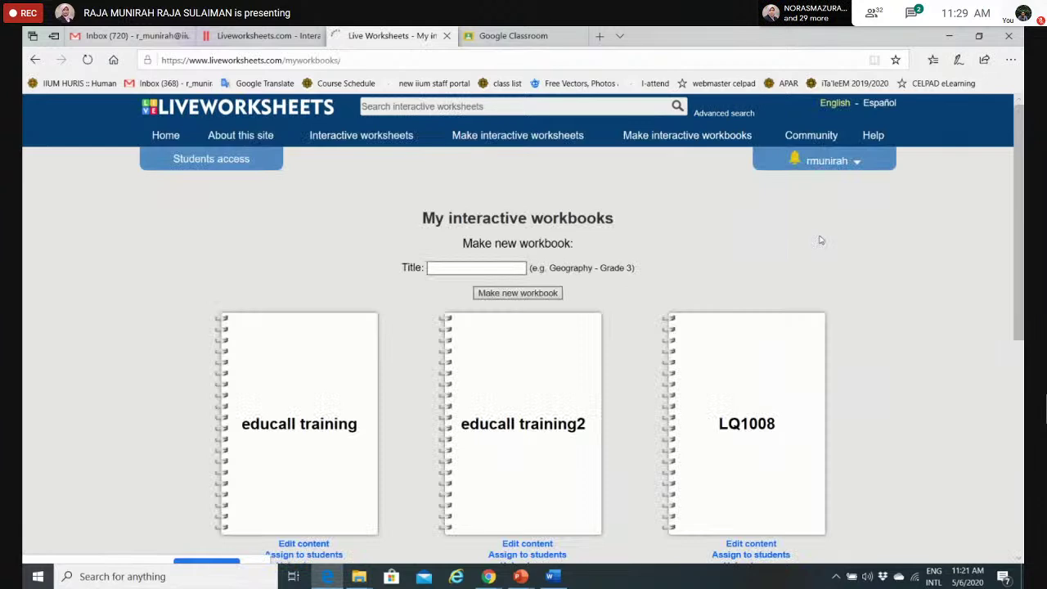
Set the grading options of the "educall training2" workbook to "Don't show grades" and save the change.
{"action": "scroll", "coordinate": [1018, 250], "scroll_direction": "down", "scroll_amount": 1}
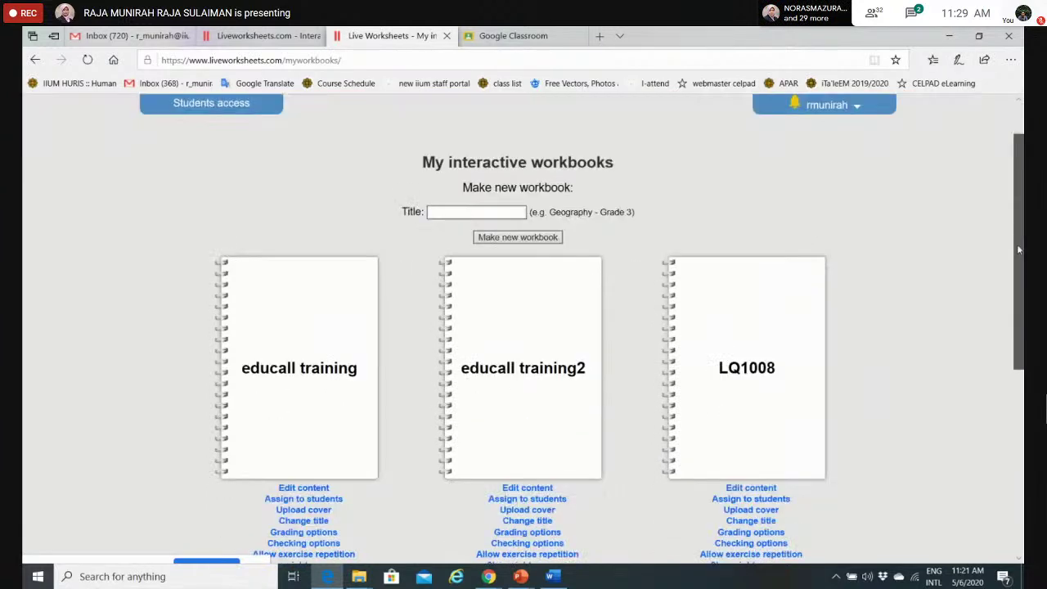
{"action": "scroll", "coordinate": [1018, 250], "scroll_direction": "down", "scroll_amount": 2}
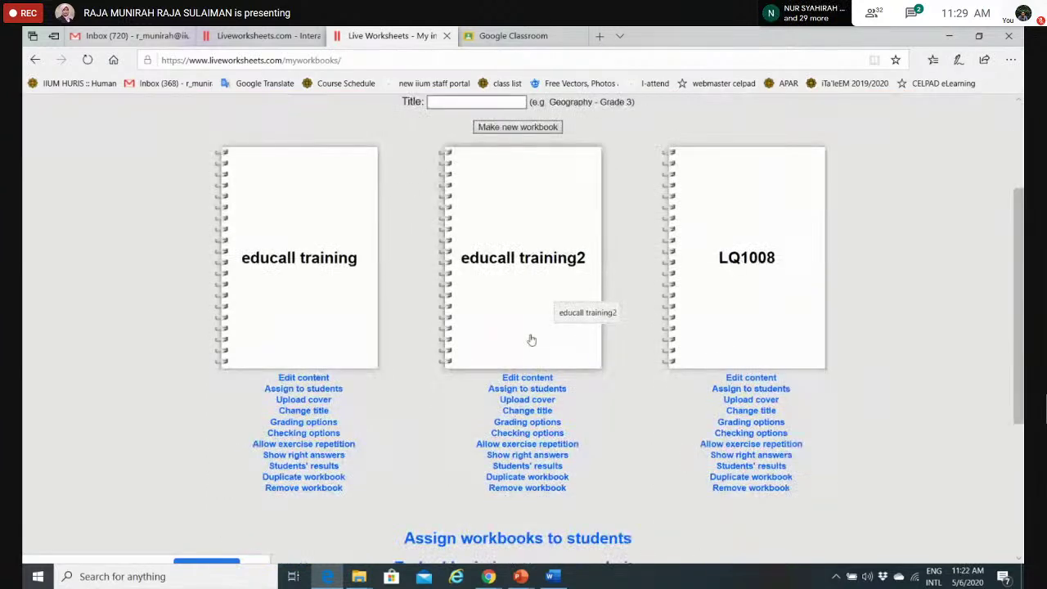
{"action": "left_click", "coordinate": [528, 422]}
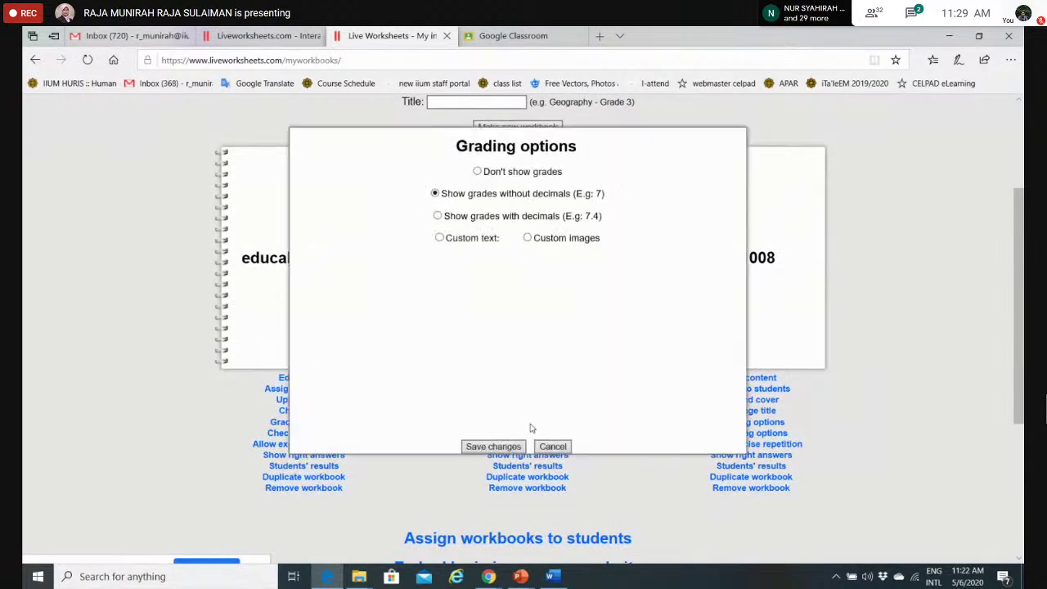
{"action": "left_click", "coordinate": [477, 171]}
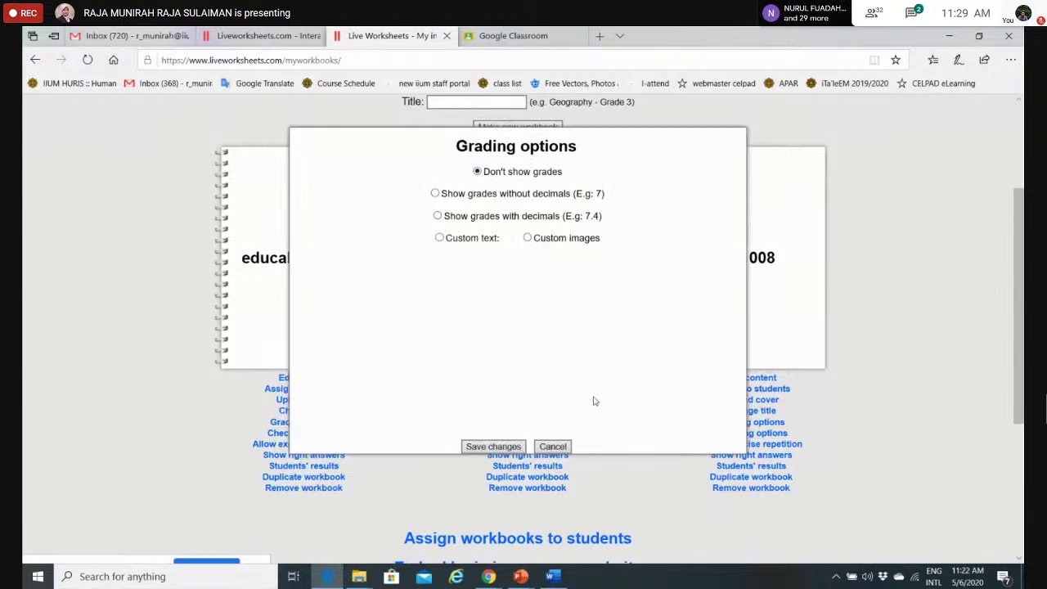
{"action": "left_click", "coordinate": [489, 446]}
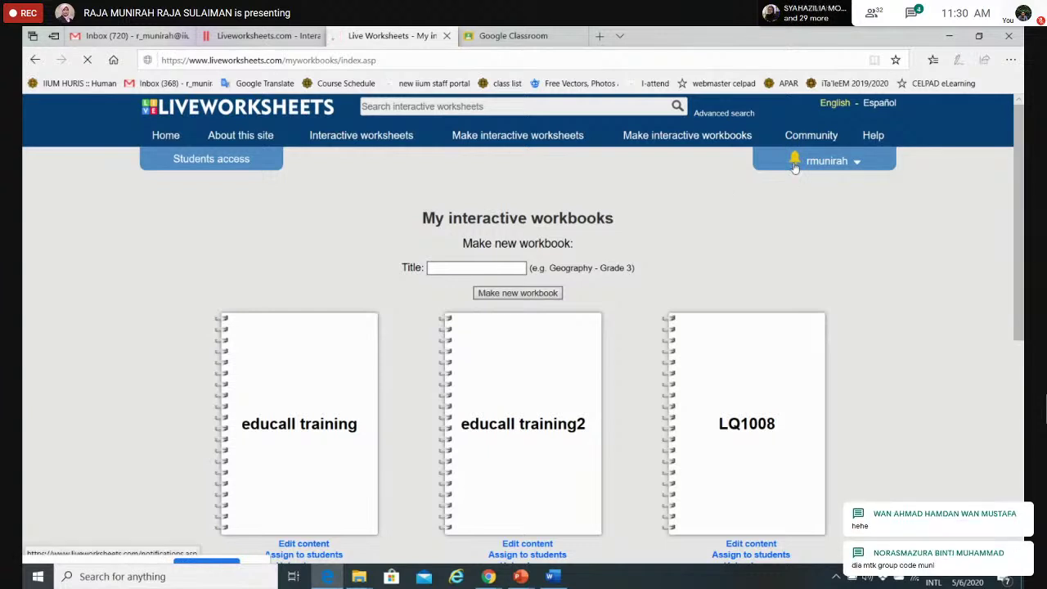
Open the new notifications and look through the exercises that students have finished.
{"action": "left_click", "coordinate": [794, 165]}
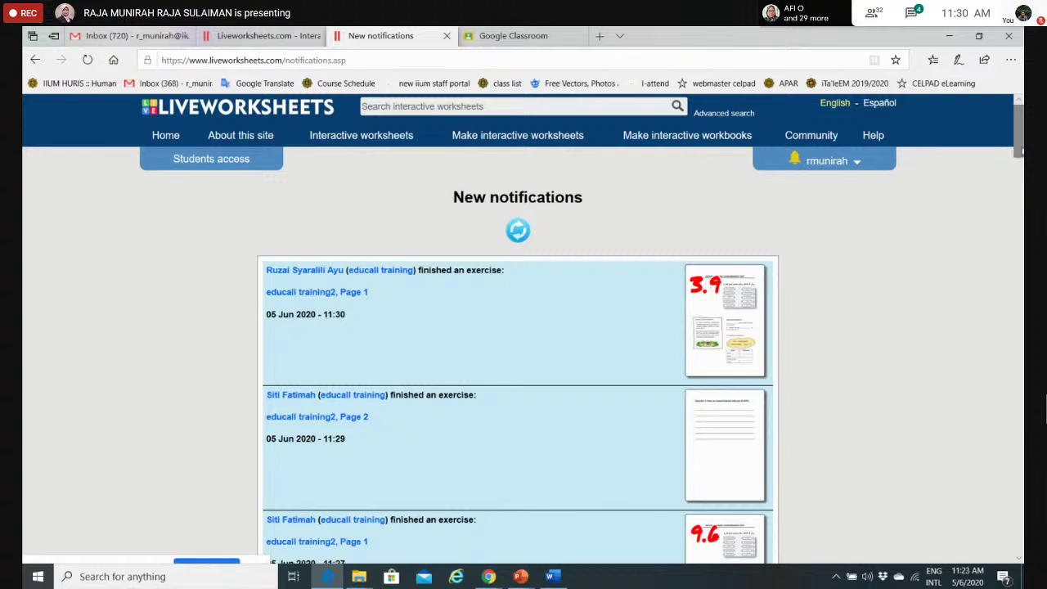
{"action": "left_click_drag", "start_coordinate": [1020, 151], "coordinate": [1020, 159]}
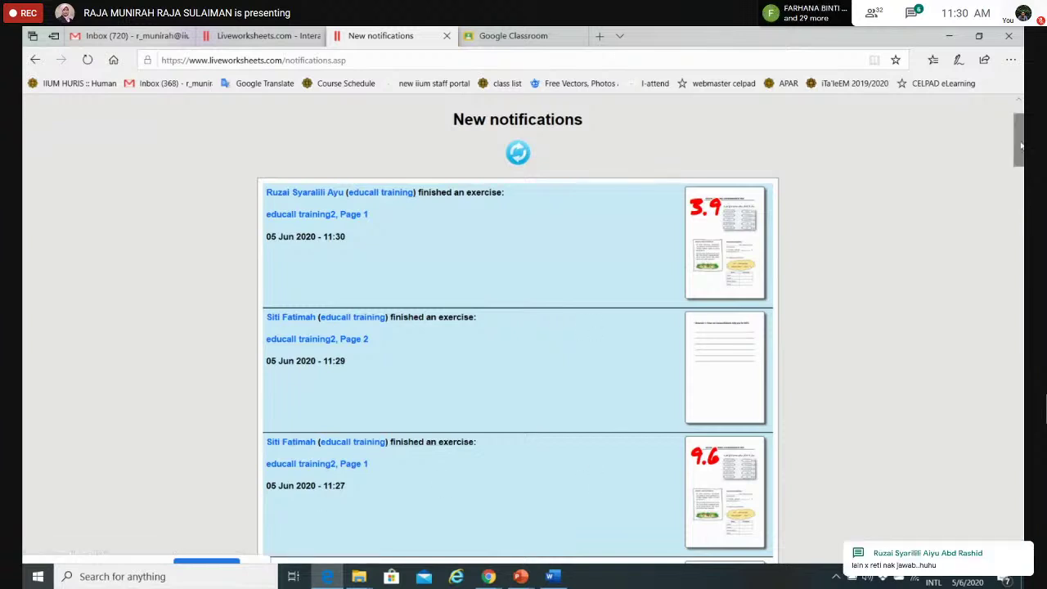
{"action": "left_click_drag", "start_coordinate": [1019, 146], "coordinate": [1020, 190]}
{"action": "scroll", "coordinate": [523, 327], "scroll_direction": "up", "scroll_amount": 10}
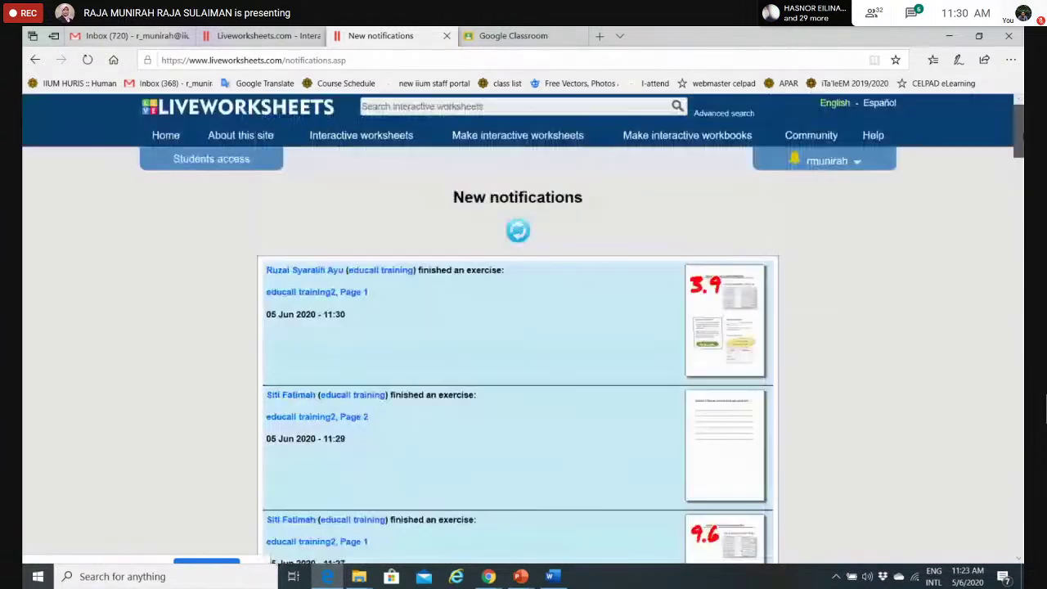
{"action": "scroll", "coordinate": [524, 327], "scroll_direction": "down", "scroll_amount": 1}
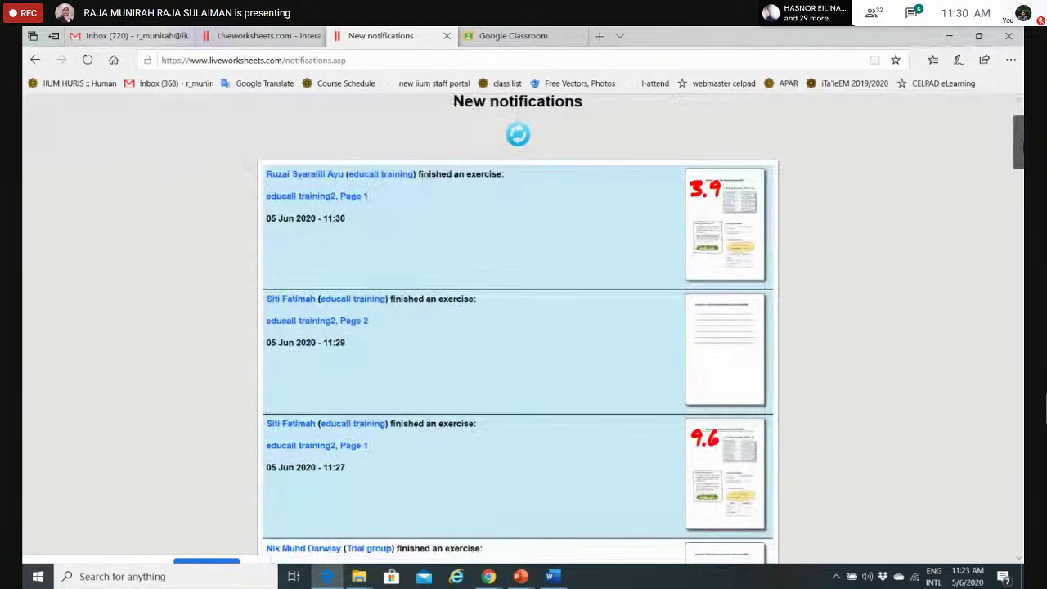
{"action": "scroll", "coordinate": [524, 327], "scroll_direction": "up", "scroll_amount": 1}
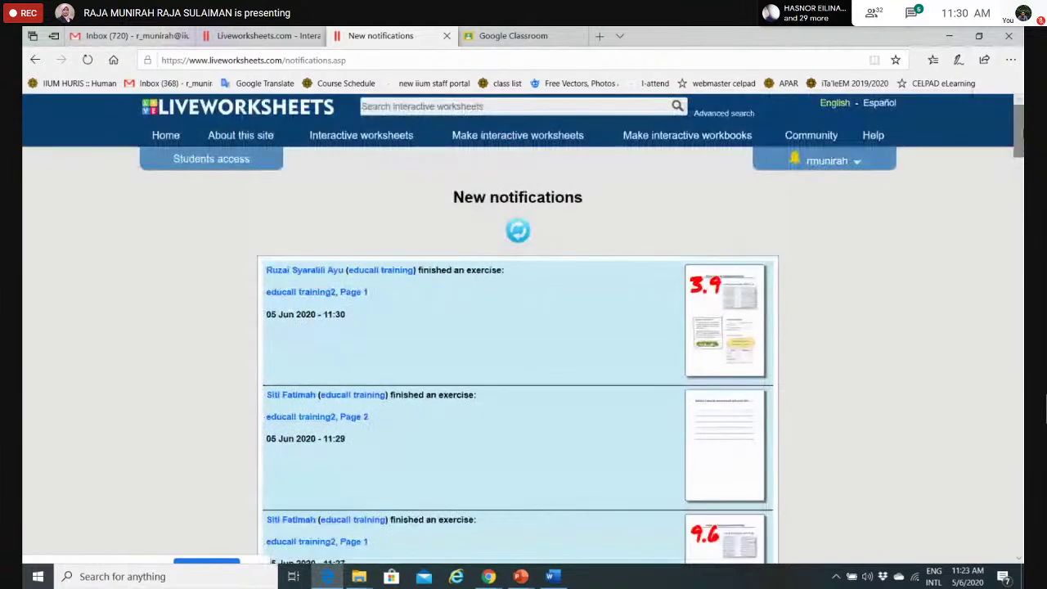
{"action": "left_click", "coordinate": [834, 162]}
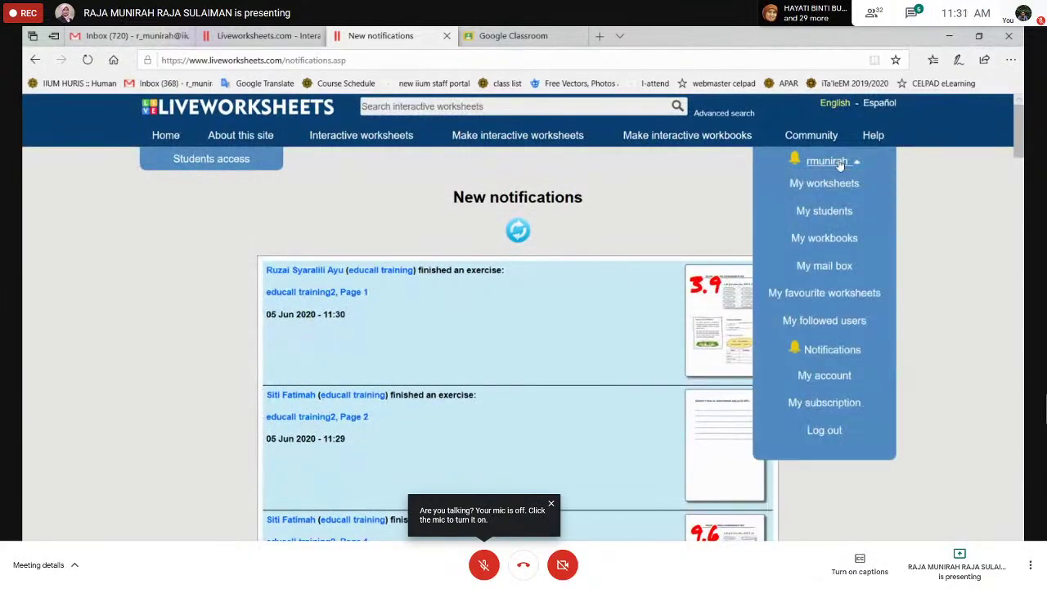
Open the newest submission for "educall training2", Page 1, and review the student's marked answers.
{"action": "left_click", "coordinate": [724, 326]}
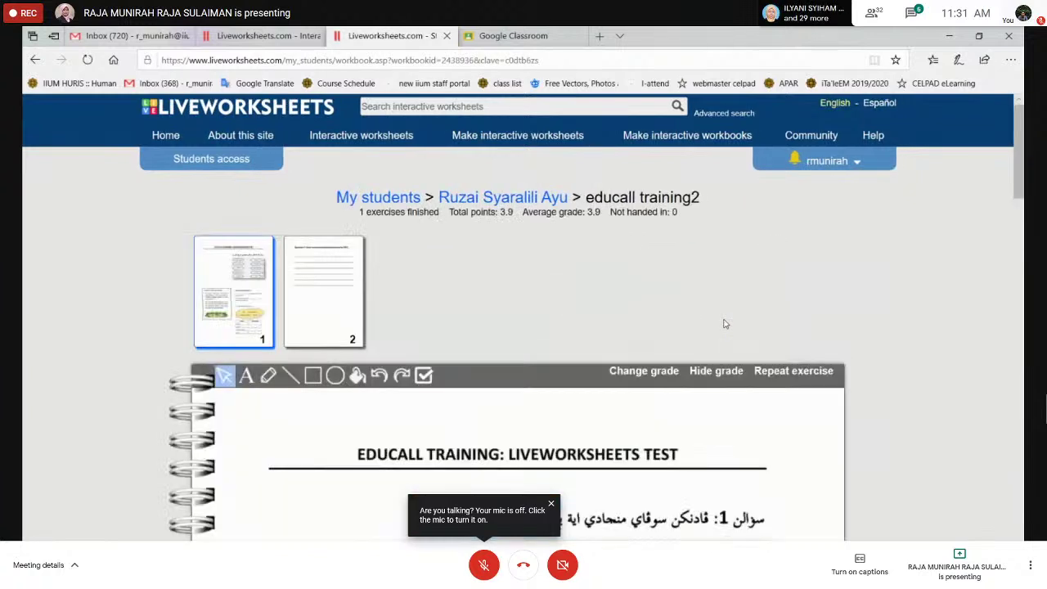
{"action": "mouse_move", "coordinate": [1021, 187]}
{"action": "left_mouse_down"}
{"action": "mouse_move", "coordinate": [1020, 273]}
{"action": "mouse_move", "coordinate": [1020, 194]}
{"action": "left_mouse_up"}
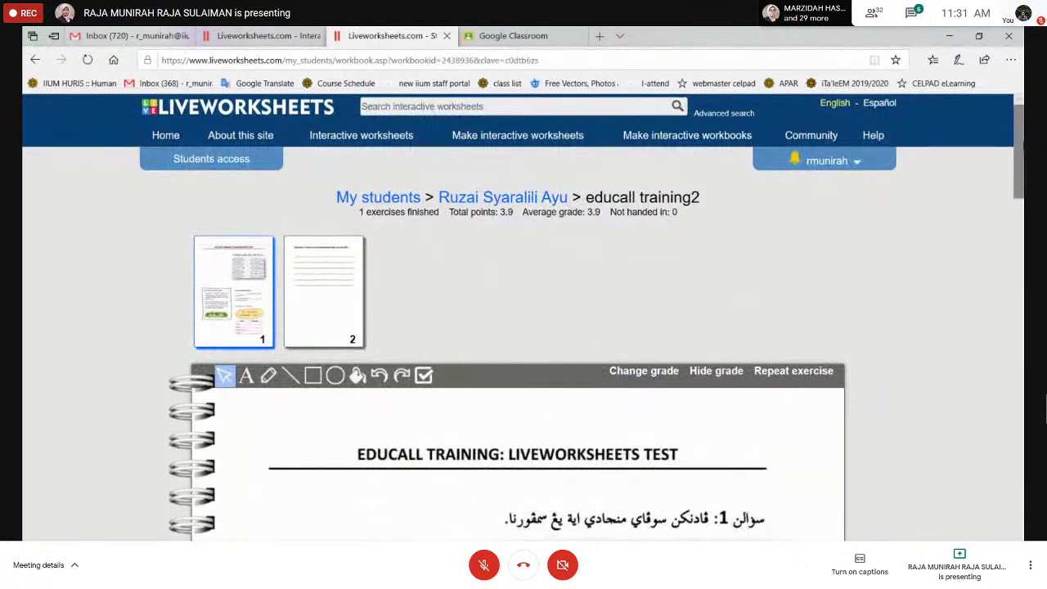
{"action": "scroll", "coordinate": [766, 285], "scroll_direction": "down", "scroll_amount": 3}
{"action": "scroll", "coordinate": [528, 302], "scroll_direction": "down", "scroll_amount": 1}
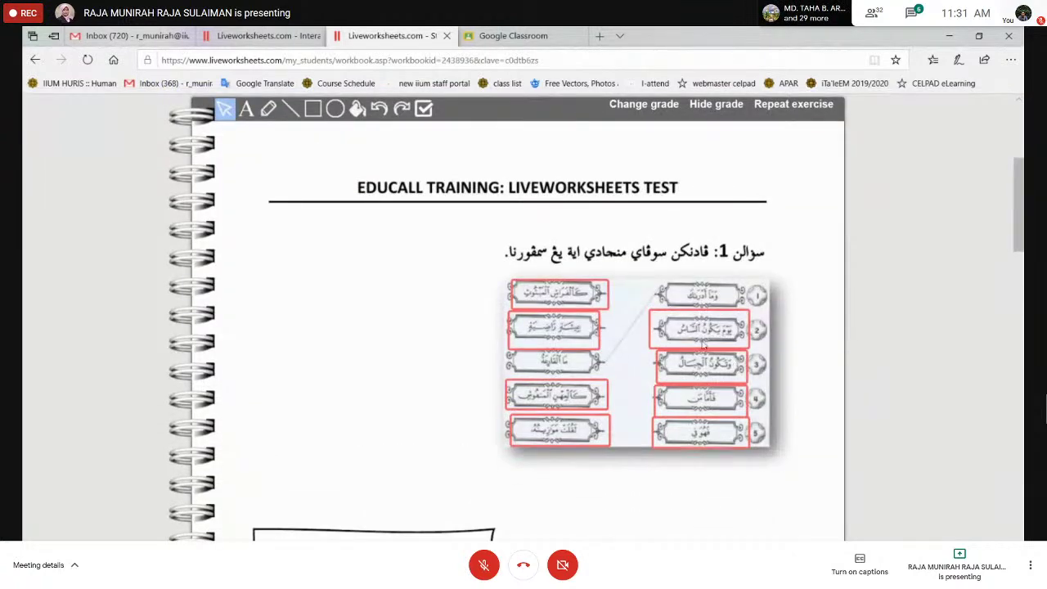
{"action": "scroll", "coordinate": [789, 325], "scroll_direction": "down", "scroll_amount": 5}
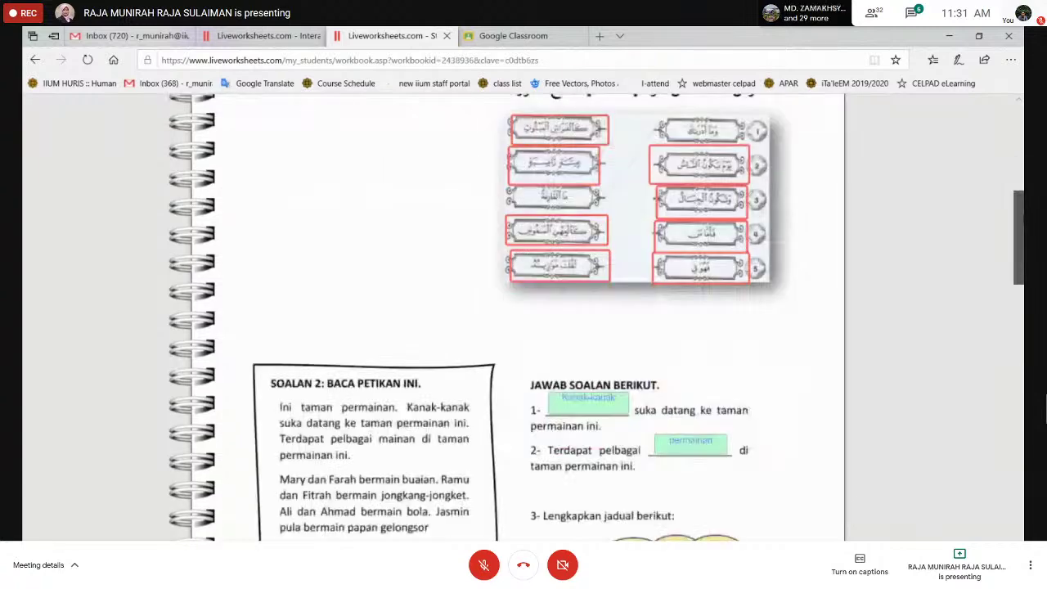
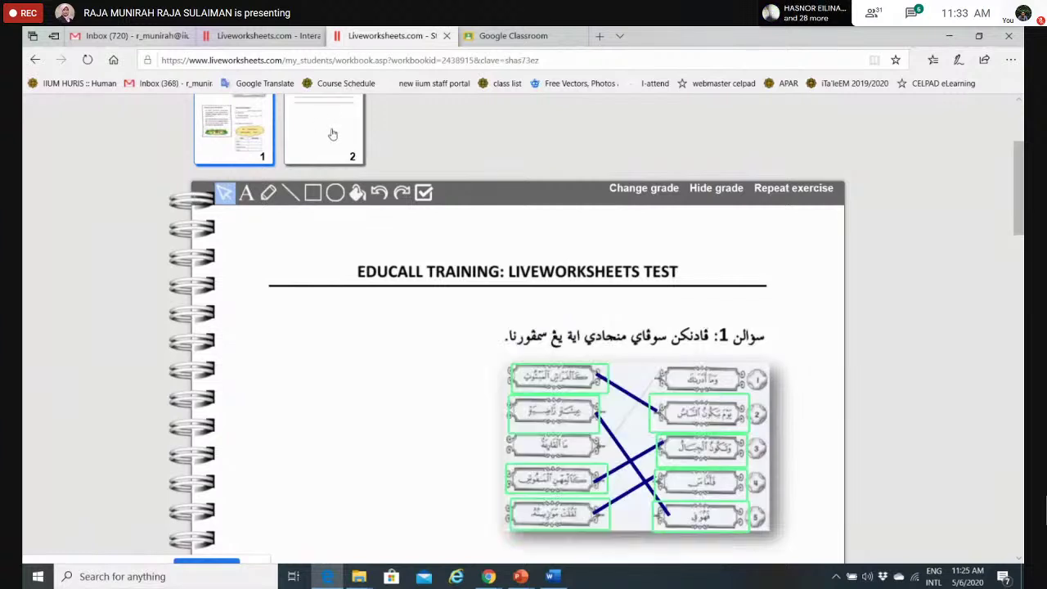
Open page 2 of the student's "educall training2" workbook and review the answer to Question 7.
{"action": "left_click", "coordinate": [332, 135]}
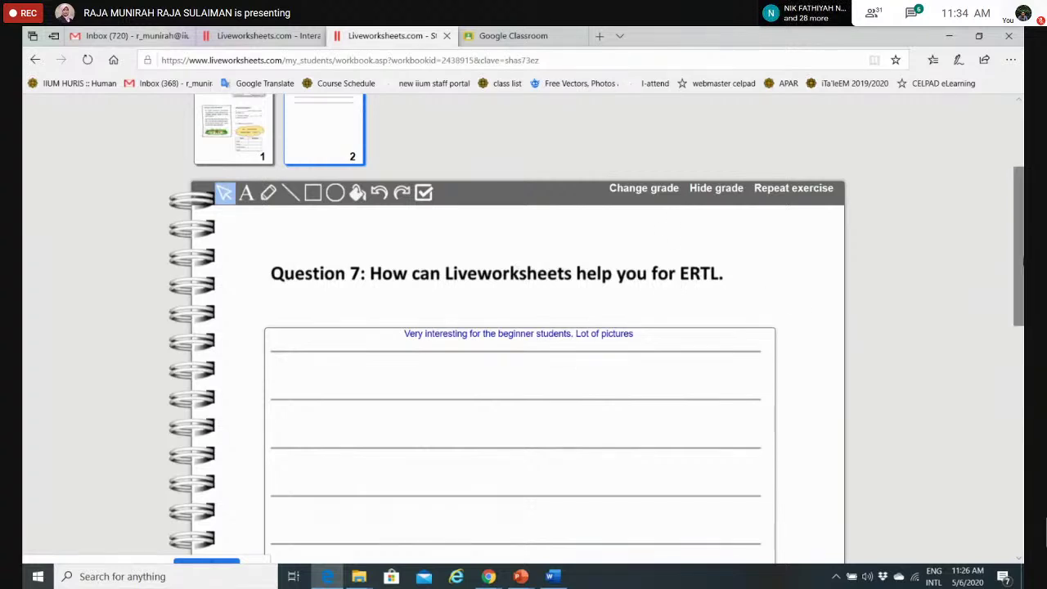
{"action": "scroll", "coordinate": [1022, 196], "scroll_direction": "up", "scroll_amount": 3}
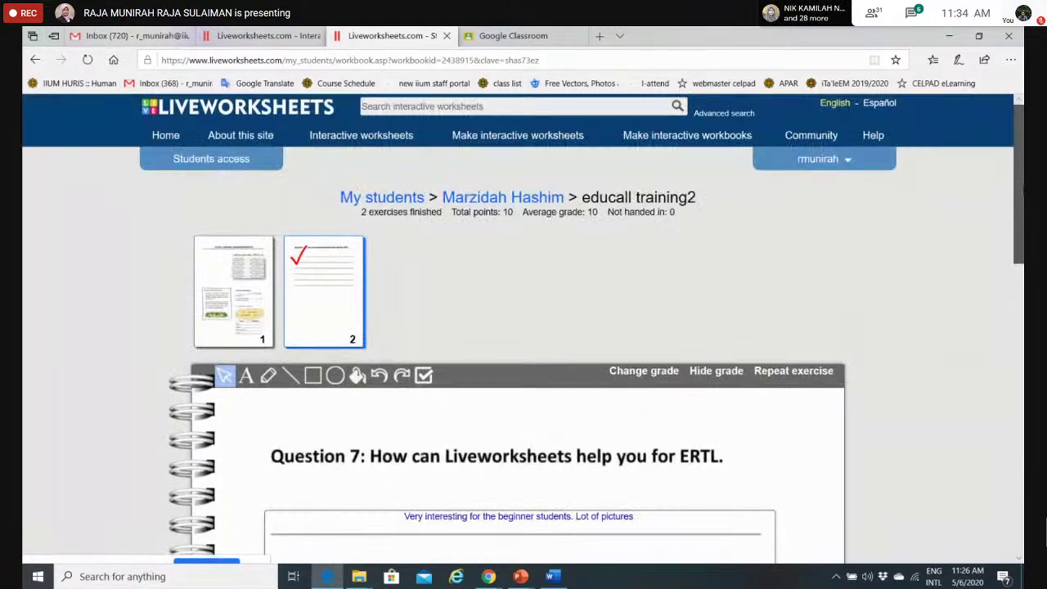
{"action": "scroll", "coordinate": [1022, 196], "scroll_direction": "down", "scroll_amount": 1}
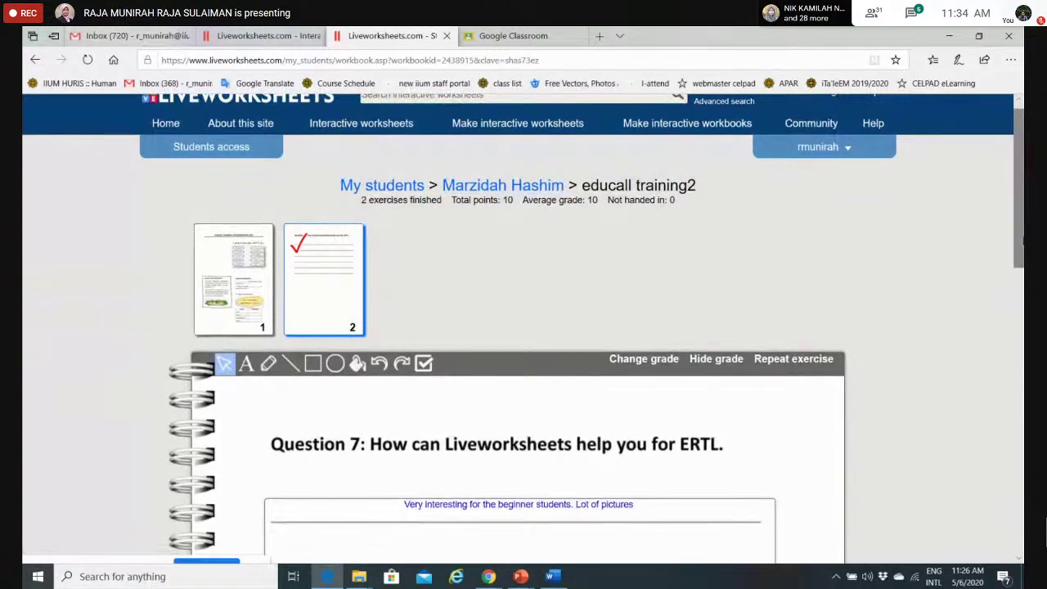
{"action": "left_click_drag", "start_coordinate": [1023, 228], "coordinate": [1022, 242]}
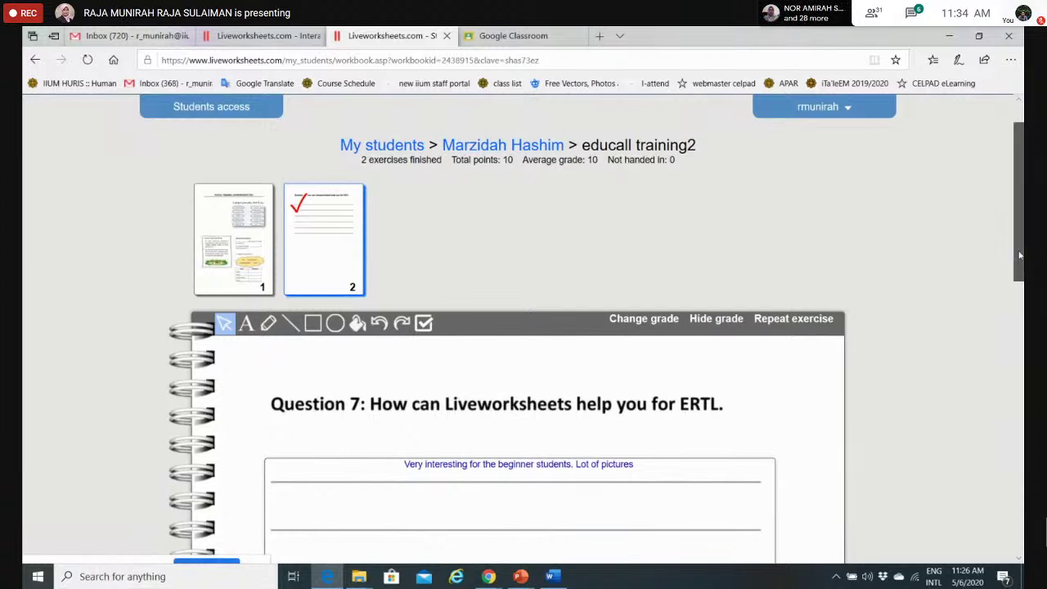
{"action": "scroll", "coordinate": [1019, 256], "scroll_direction": "down", "scroll_amount": 2}
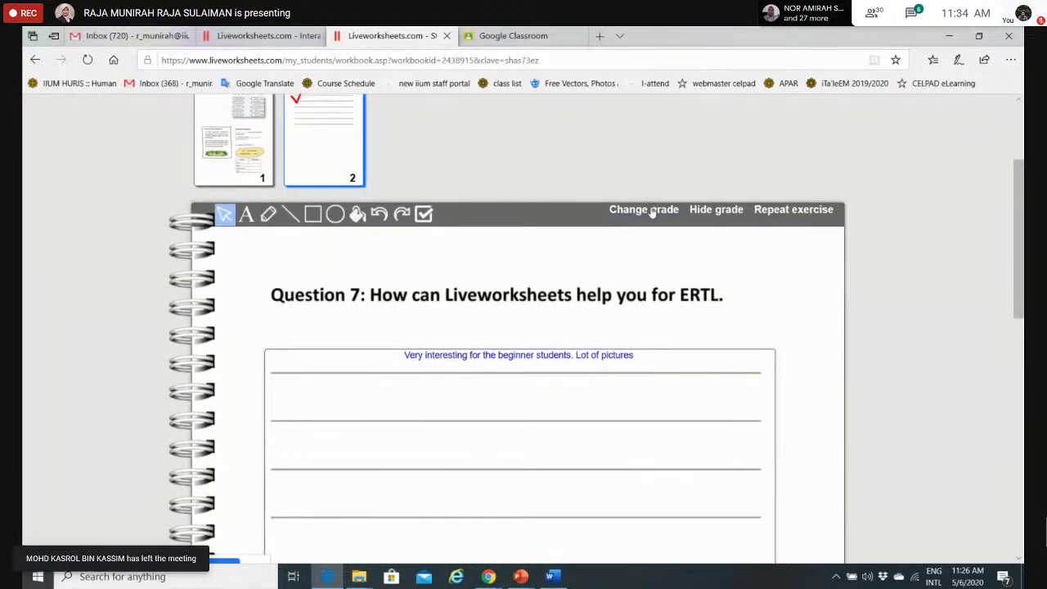
Set the student's grade for page 2 to 2, save it, and check the workbook's point totals.
{"action": "left_click", "coordinate": [652, 209]}
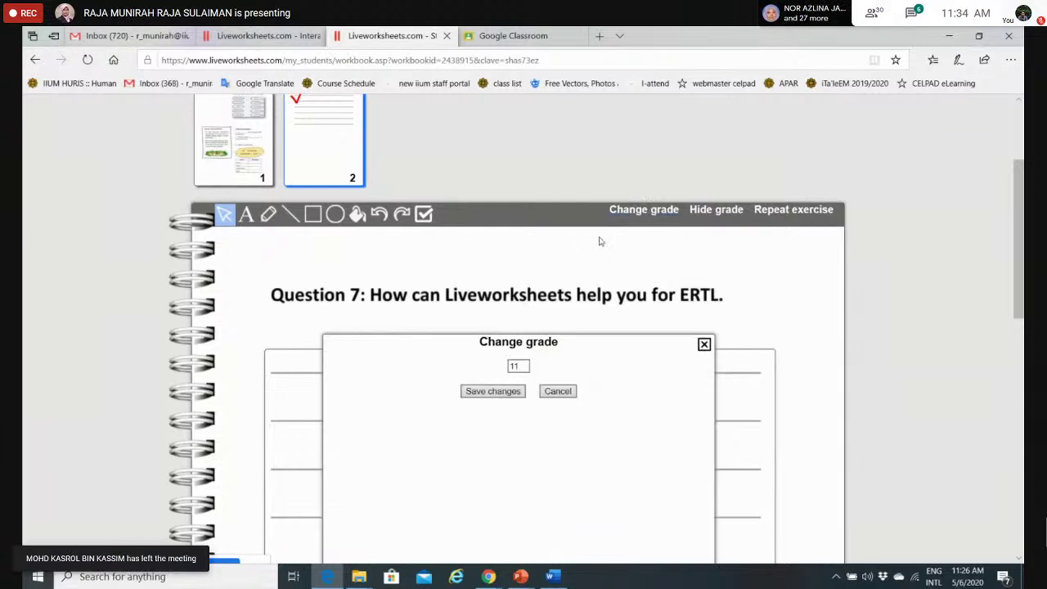
{"action": "left_click", "coordinate": [527, 367]}
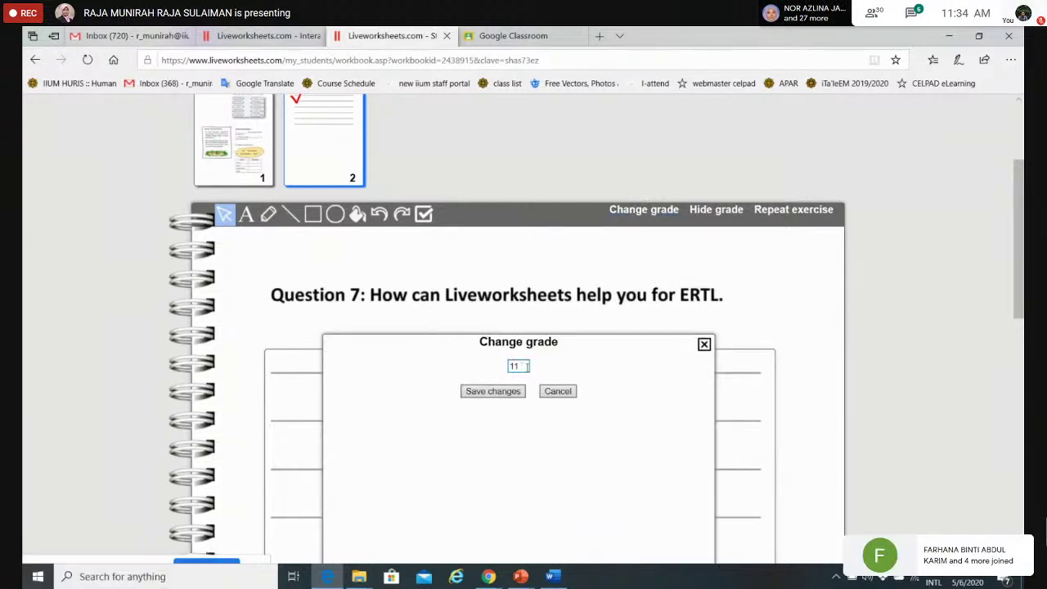
{"action": "left_click_drag", "start_coordinate": [519, 367], "coordinate": [503, 372]}
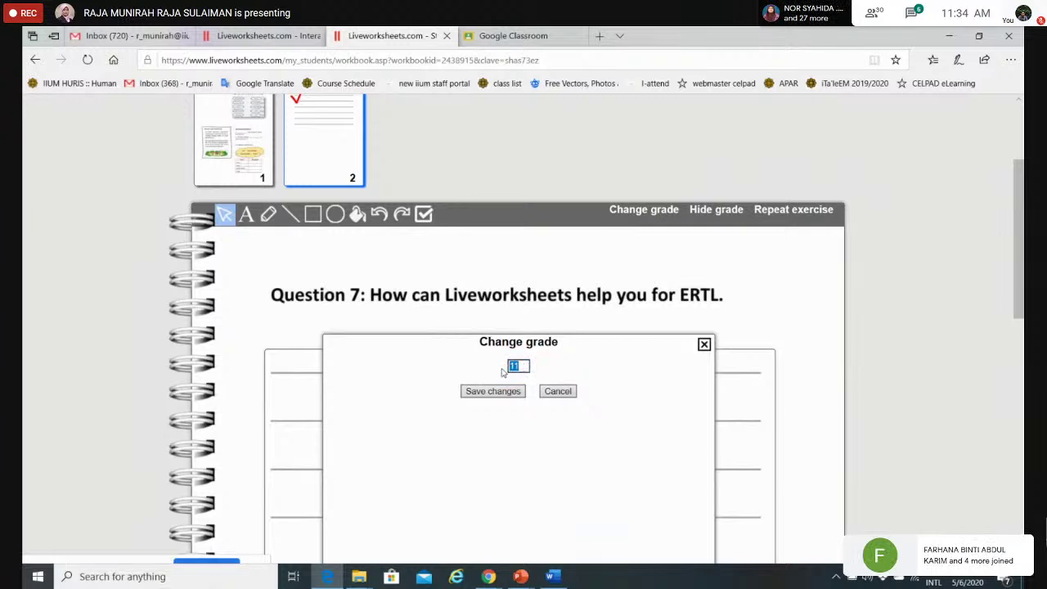
{"action": "key", "text": "BackSpace"}
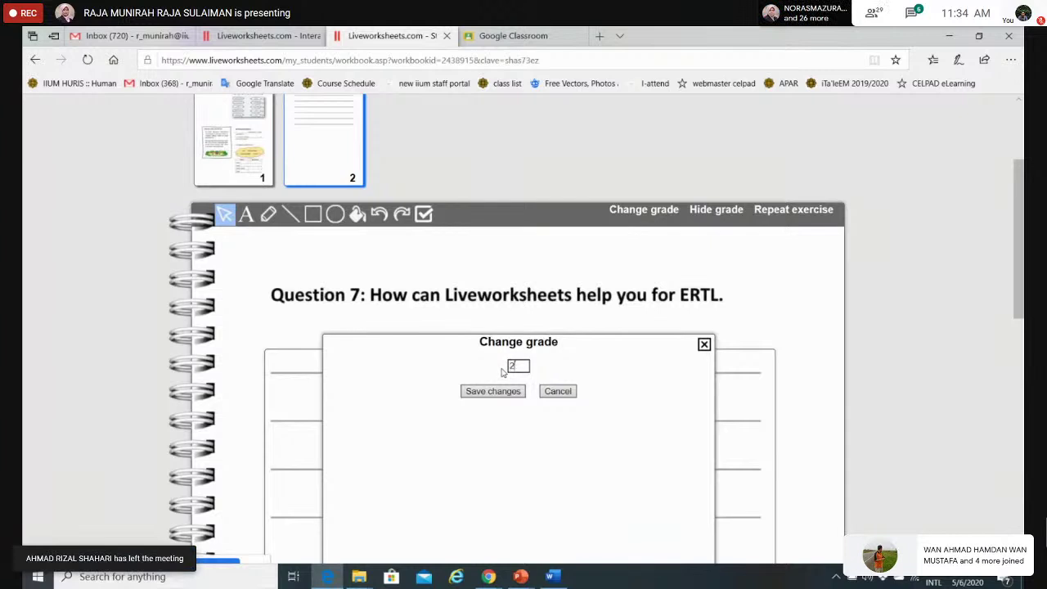
{"action": "type", "text": "2"}
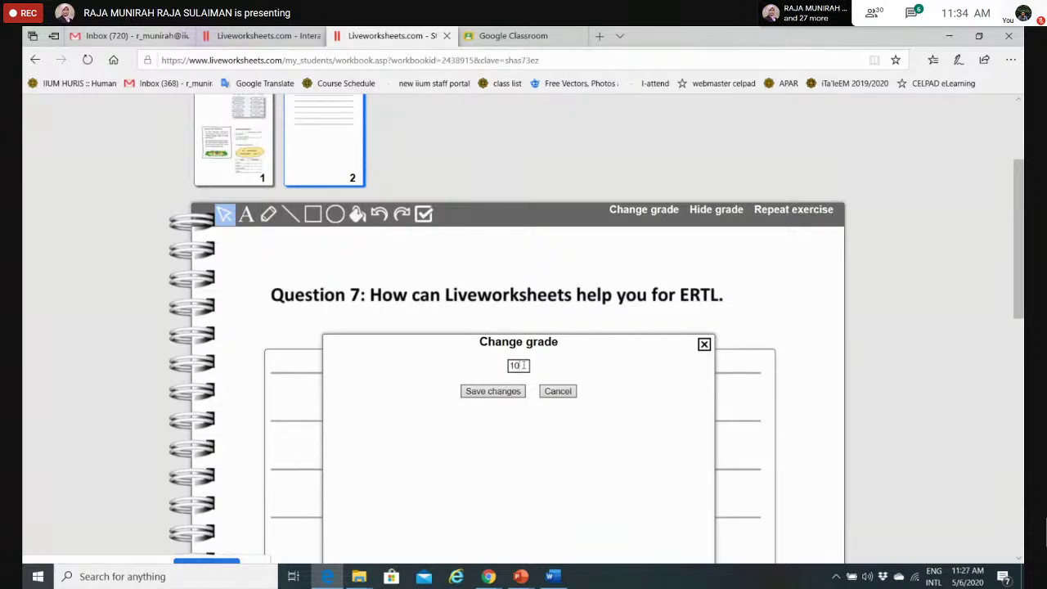
{"action": "key", "text": "BackSpace"}
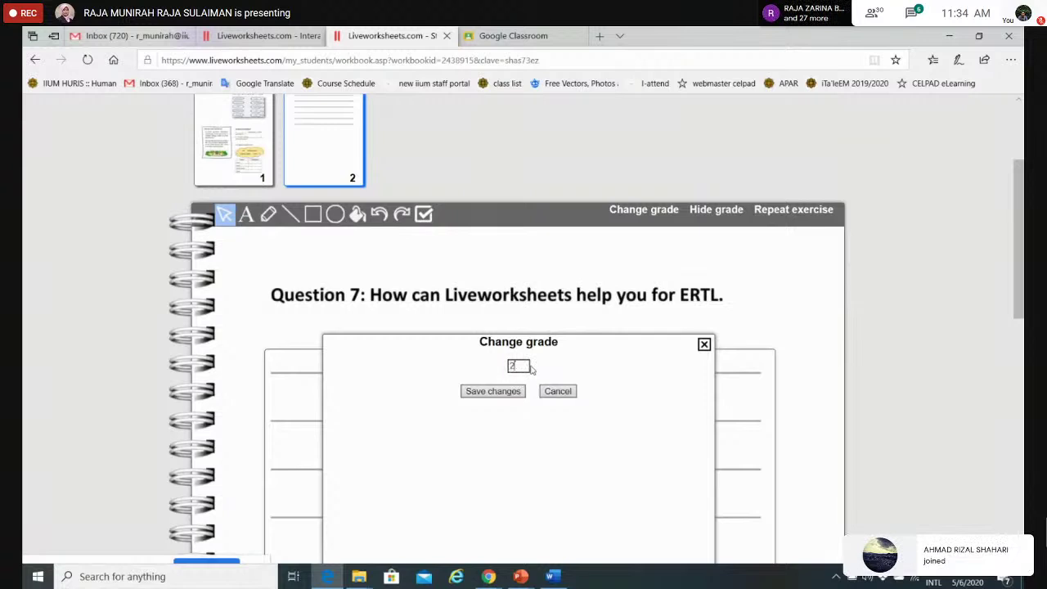
{"action": "left_click", "coordinate": [501, 395]}
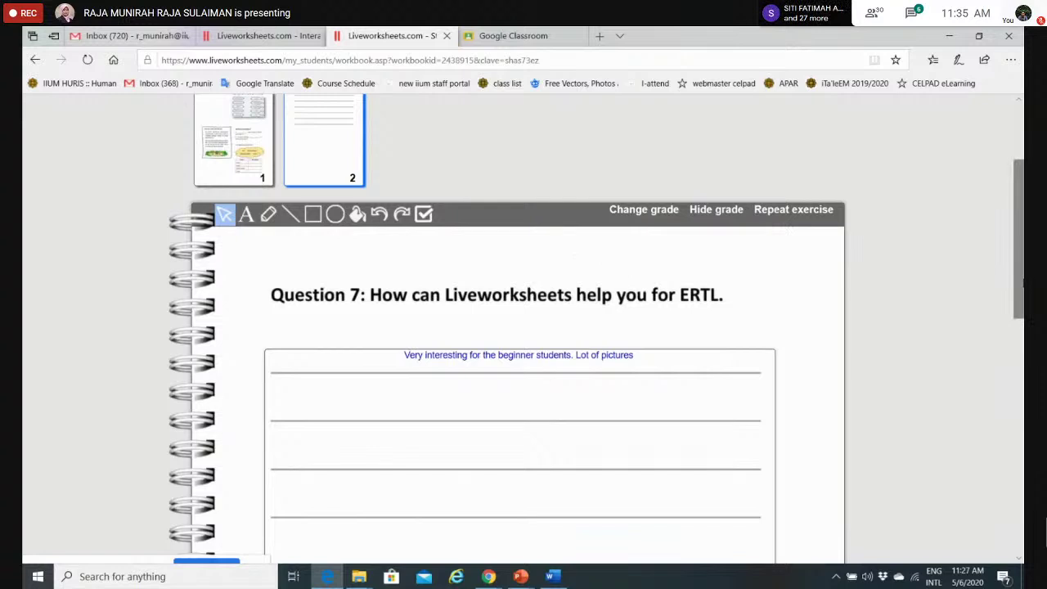
{"action": "left_click_drag", "start_coordinate": [1023, 278], "coordinate": [1023, 205]}
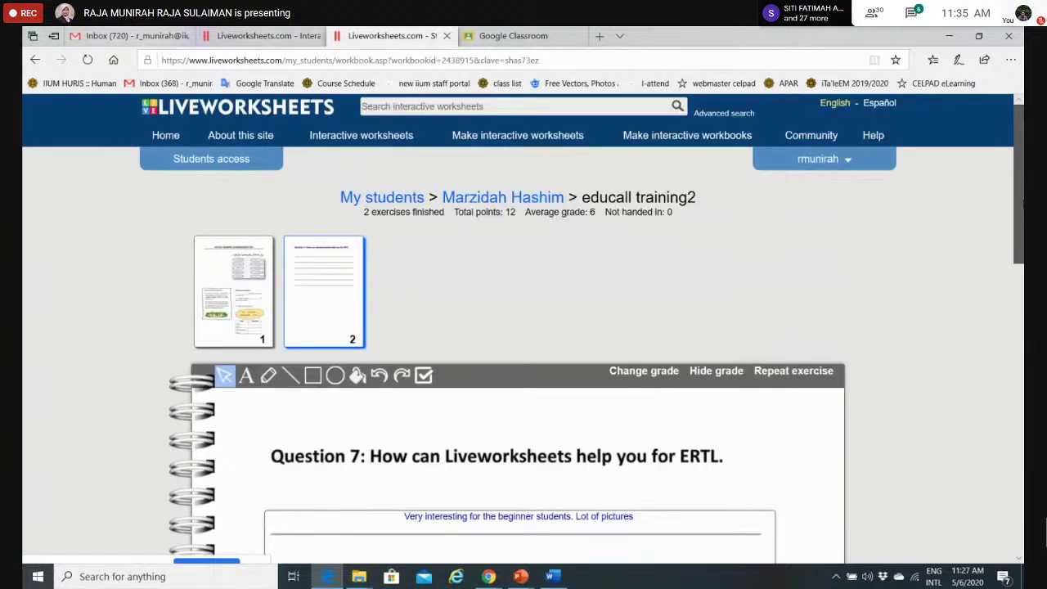
{"action": "left_click", "coordinate": [828, 162]}
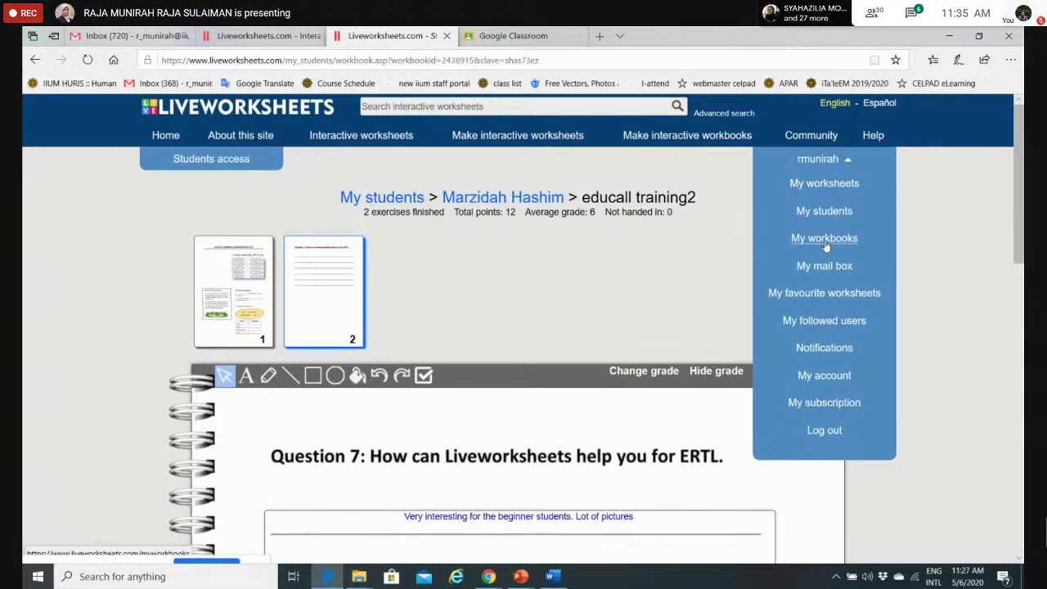
Reopen the grade of the student's page 2 to check it and save it again.
{"action": "left_click", "coordinate": [654, 373]}
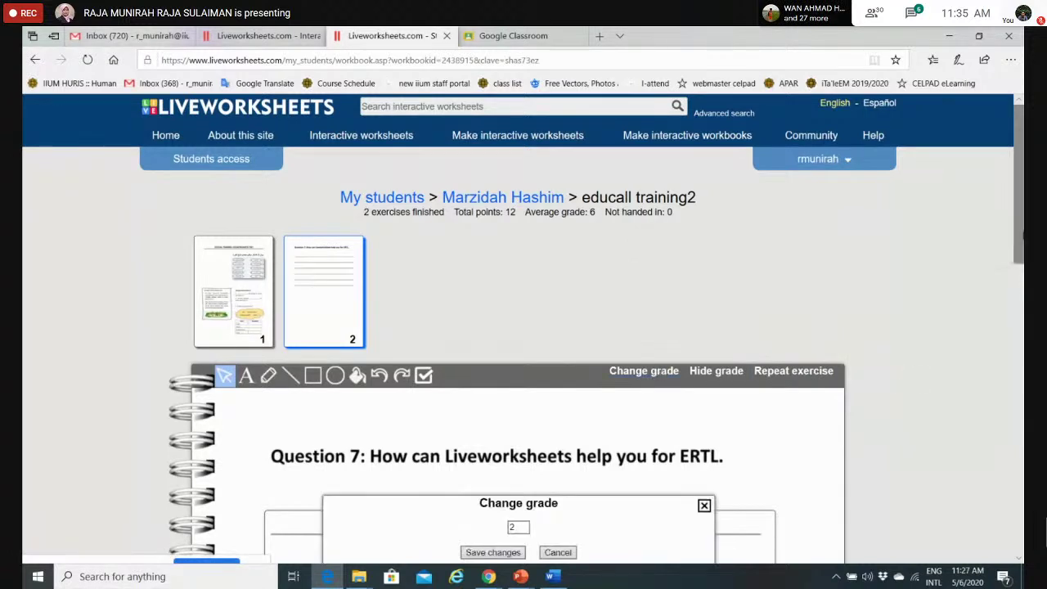
{"action": "scroll", "coordinate": [516, 368], "scroll_direction": "down", "scroll_amount": 2}
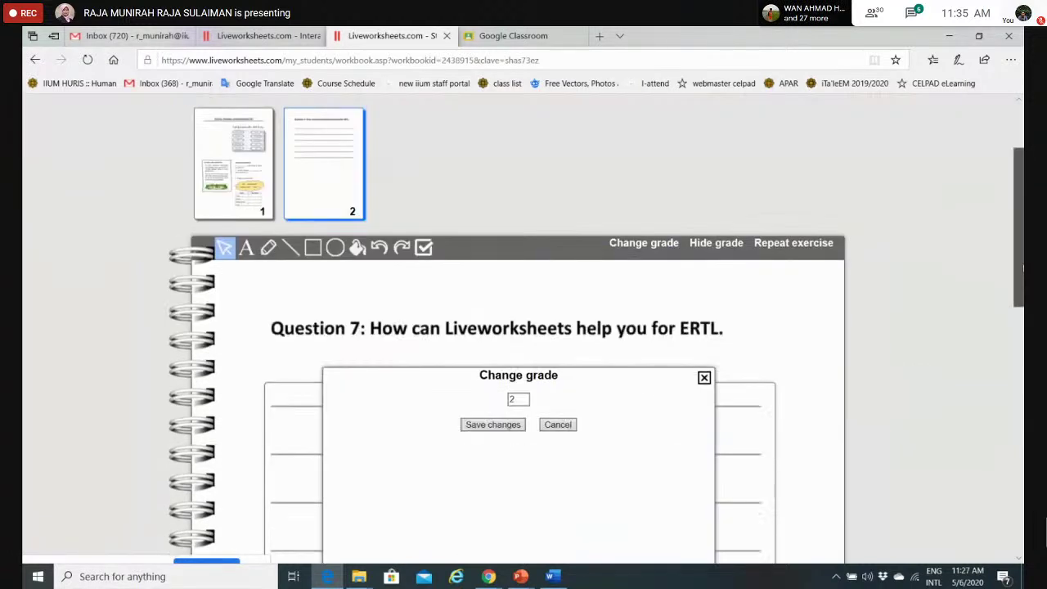
{"action": "left_click", "coordinate": [492, 423]}
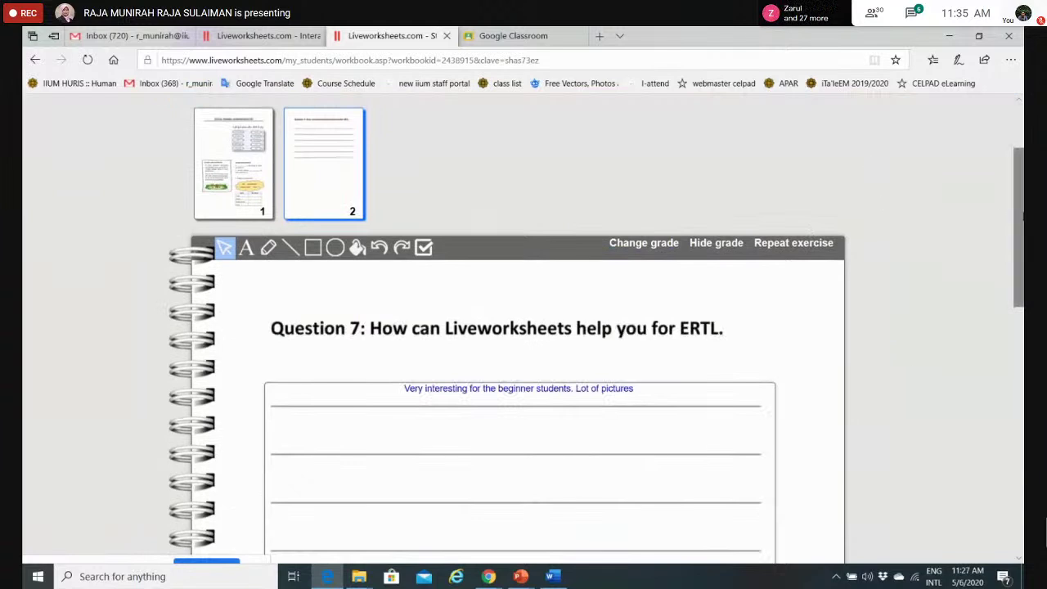
{"action": "left_click_drag", "start_coordinate": [1022, 214], "coordinate": [1022, 135]}
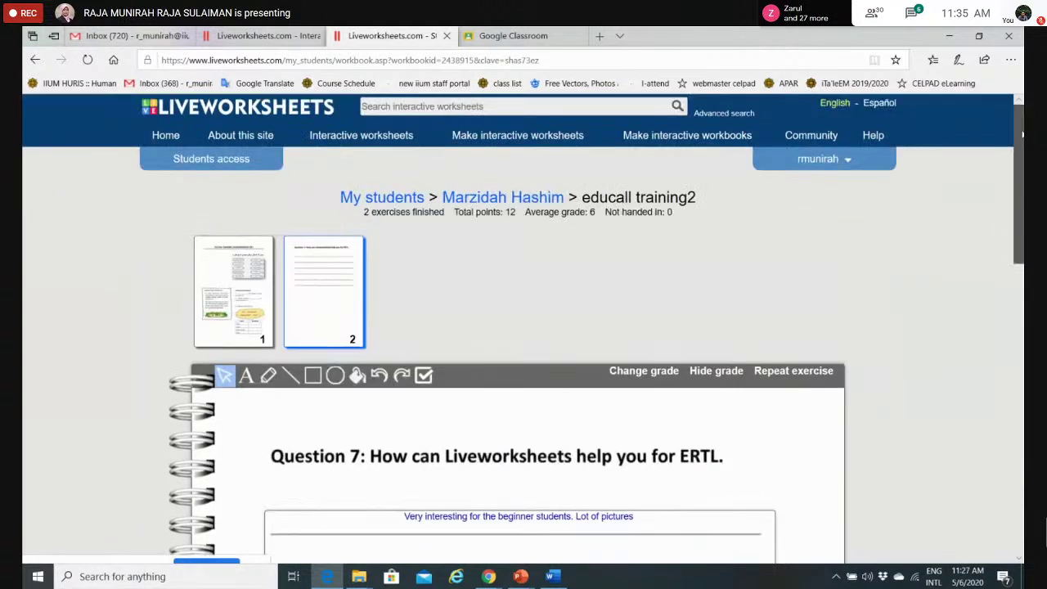
Go to the overview of your own interactive workbooks.
{"action": "left_click", "coordinate": [824, 164]}
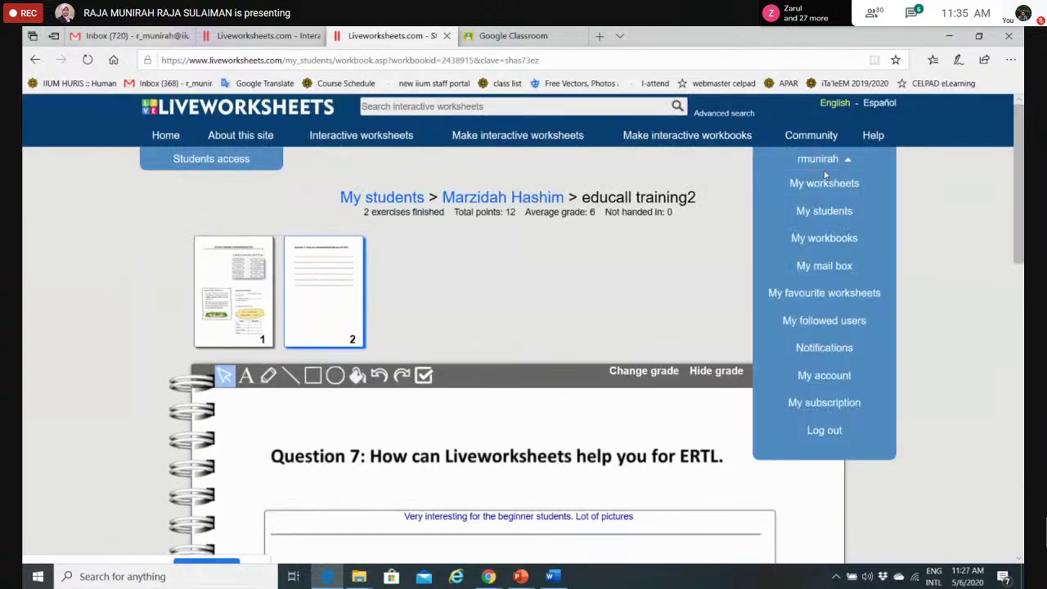
{"action": "left_click", "coordinate": [831, 240]}
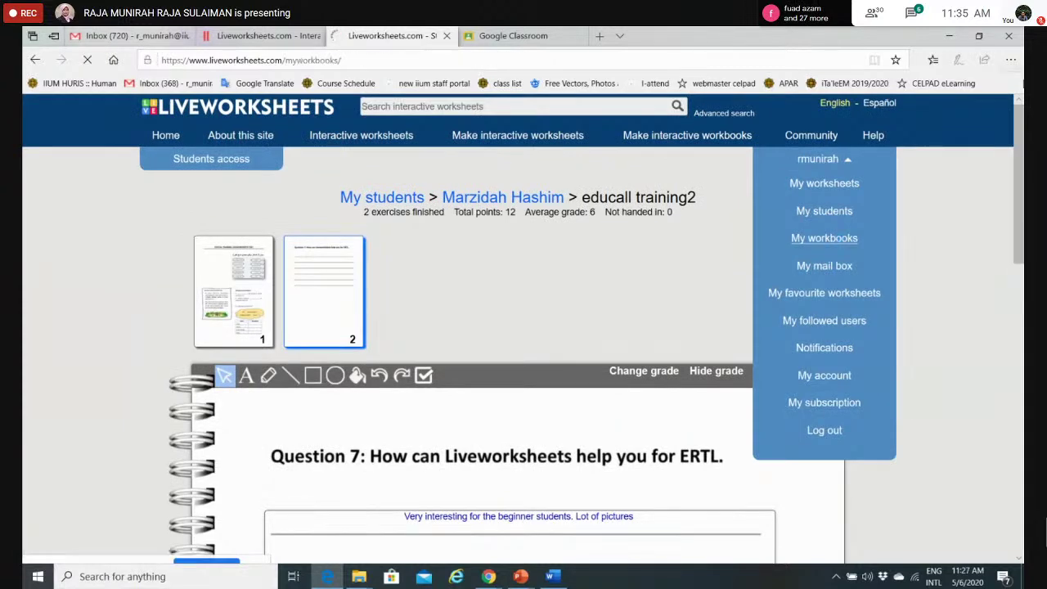
{"action": "left_click_drag", "start_coordinate": [1018, 144], "coordinate": [1018, 162]}
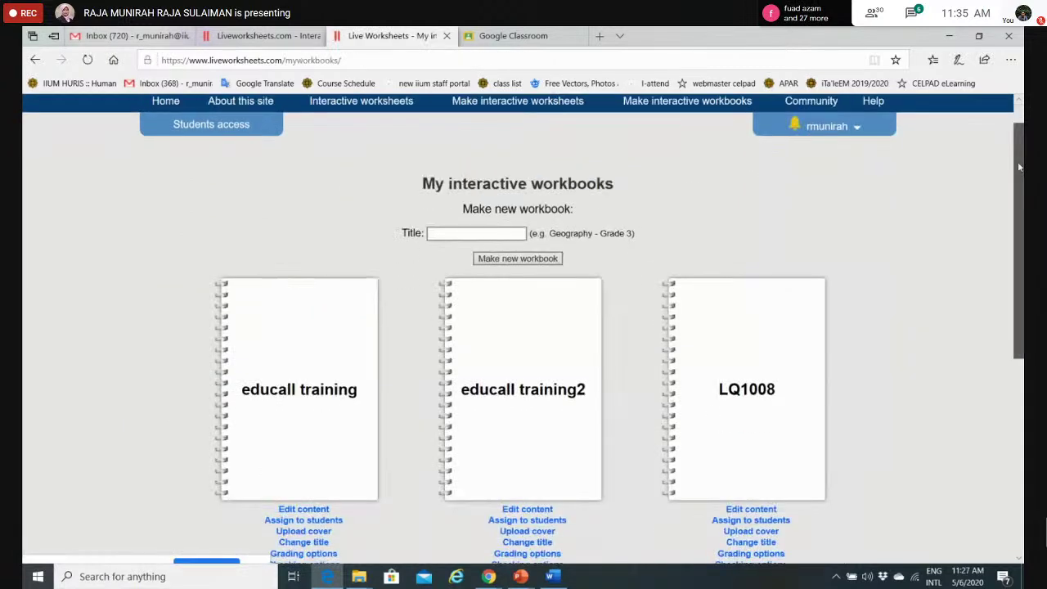
{"action": "scroll", "coordinate": [1018, 167], "scroll_direction": "up", "scroll_amount": 1}
Open the new notifications from the workbooks overview and look through the latest finished exercises.
{"action": "left_click", "coordinate": [795, 162]}
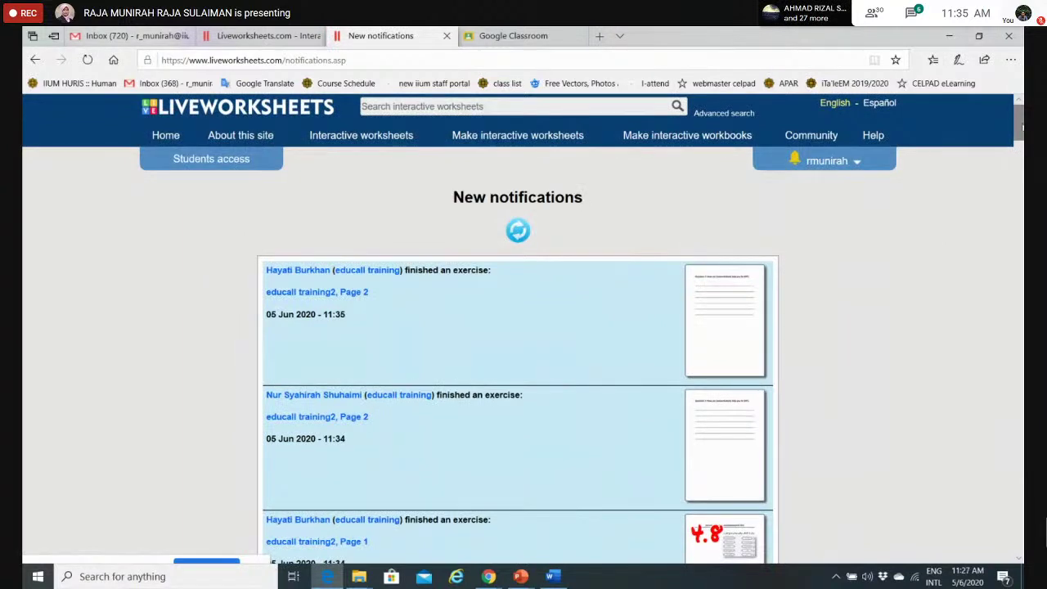
{"action": "scroll", "coordinate": [1019, 127], "scroll_direction": "down", "scroll_amount": 2}
{"action": "scroll", "coordinate": [1020, 126], "scroll_direction": "down", "scroll_amount": 1}
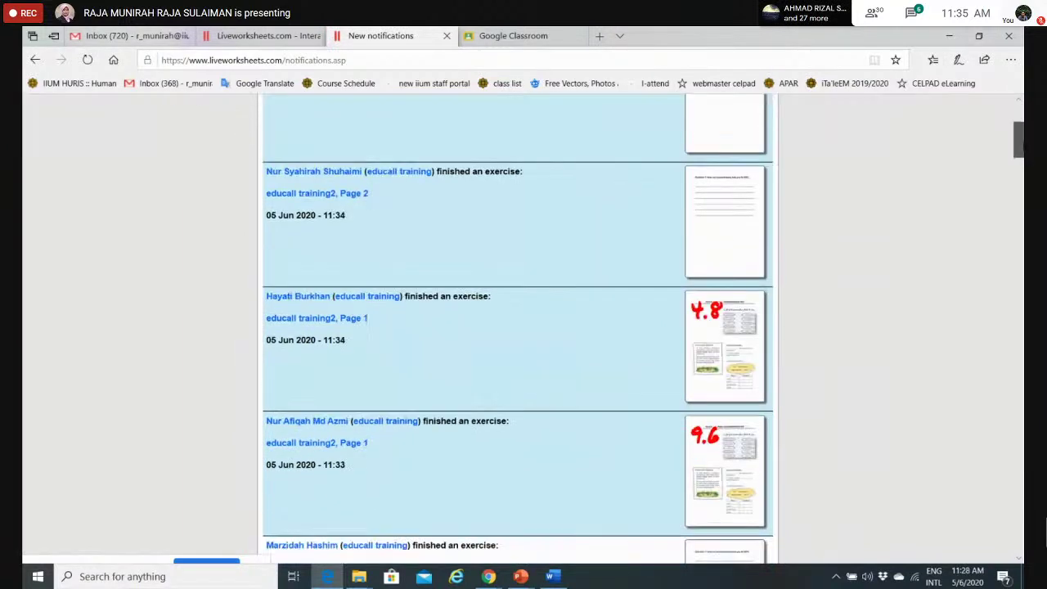
{"action": "scroll", "coordinate": [1020, 156], "scroll_direction": "down", "scroll_amount": 3}
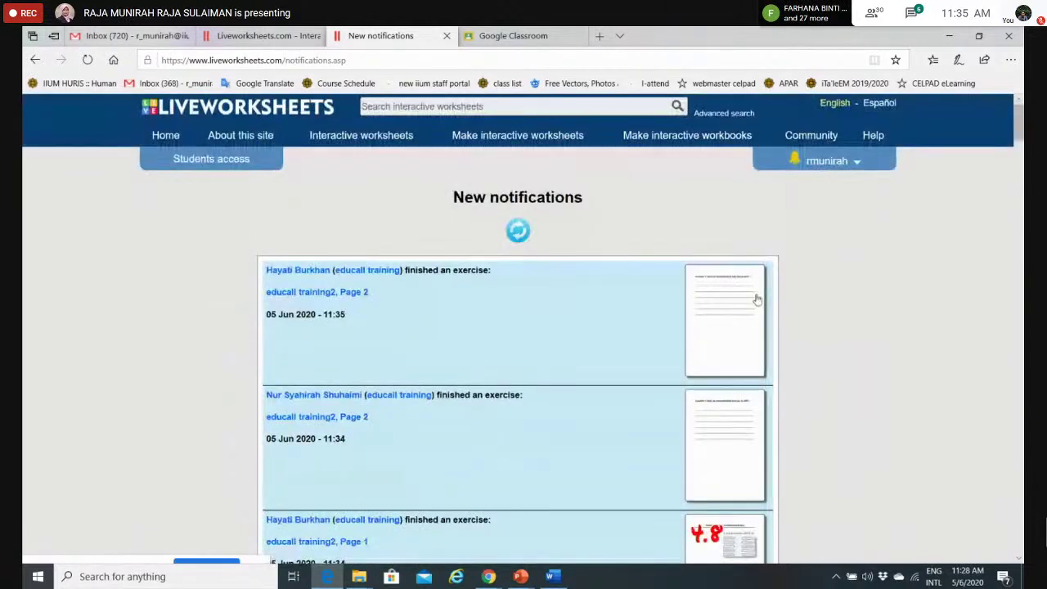
Open the newest submission for "educall training2", Page 2, and check the grade of that student's page 1 without changing it.
{"action": "left_click", "coordinate": [739, 329]}
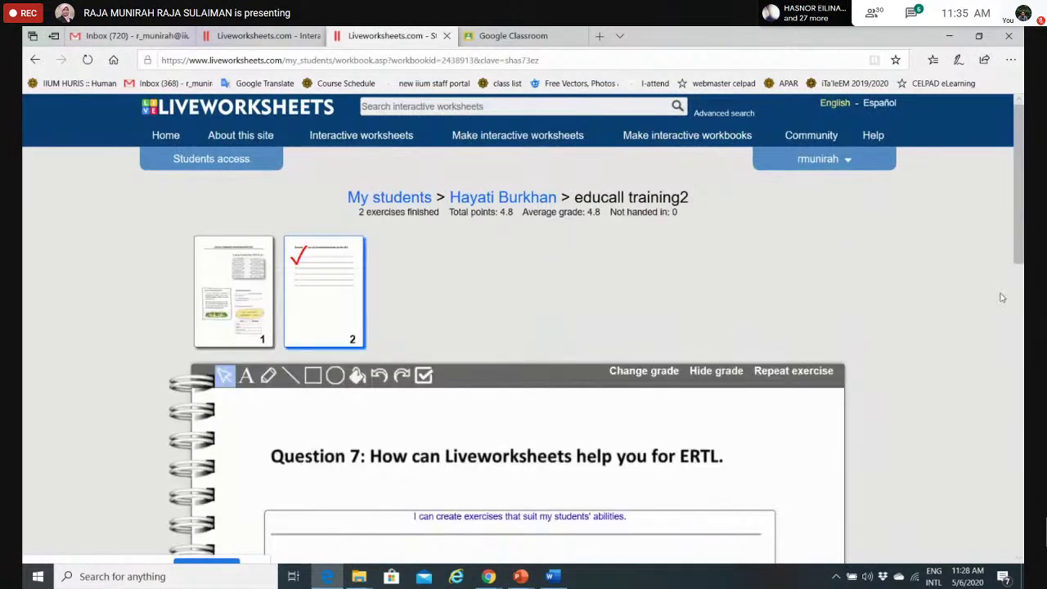
{"action": "scroll", "coordinate": [1020, 249], "scroll_direction": "down", "scroll_amount": 1}
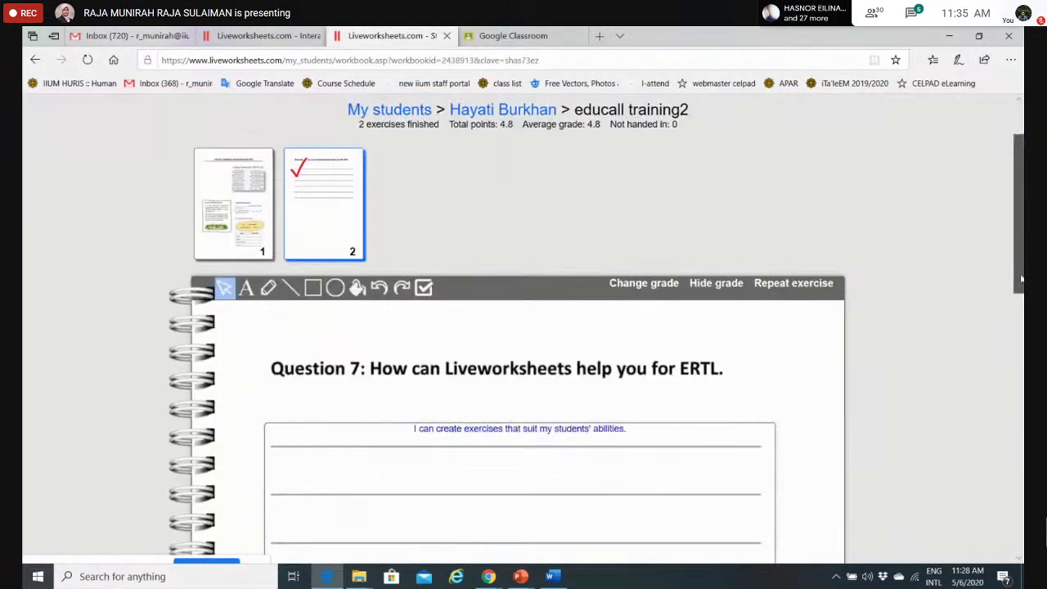
{"action": "left_click", "coordinate": [237, 208]}
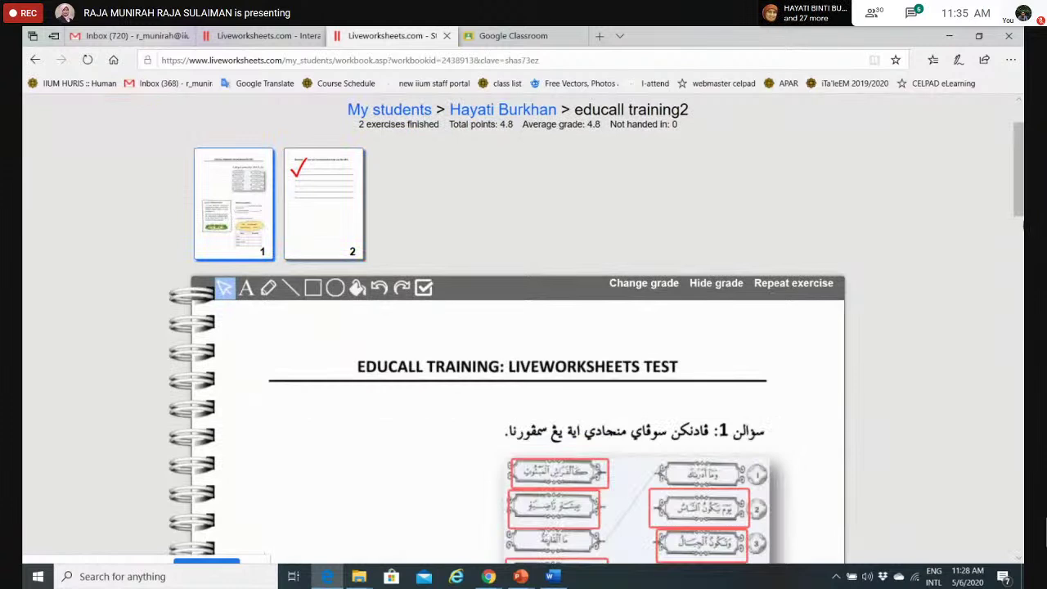
{"action": "left_click", "coordinate": [645, 284]}
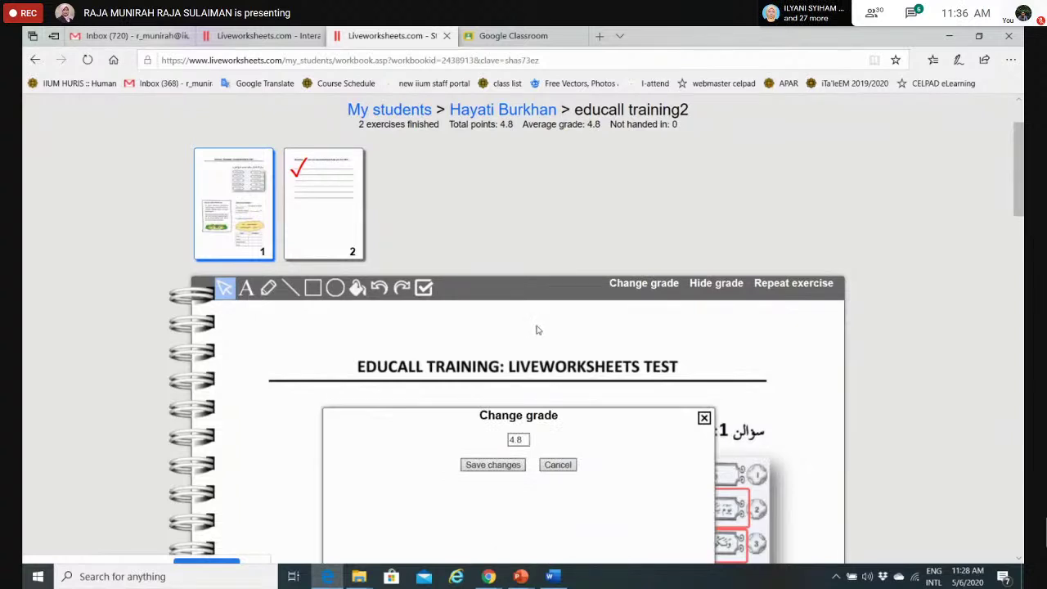
{"action": "left_click", "coordinate": [570, 465]}
Mark the student's Question 7 answer on page 2 with a freehand red tick and a circled 2 beside the question.
{"action": "left_click", "coordinate": [350, 200]}
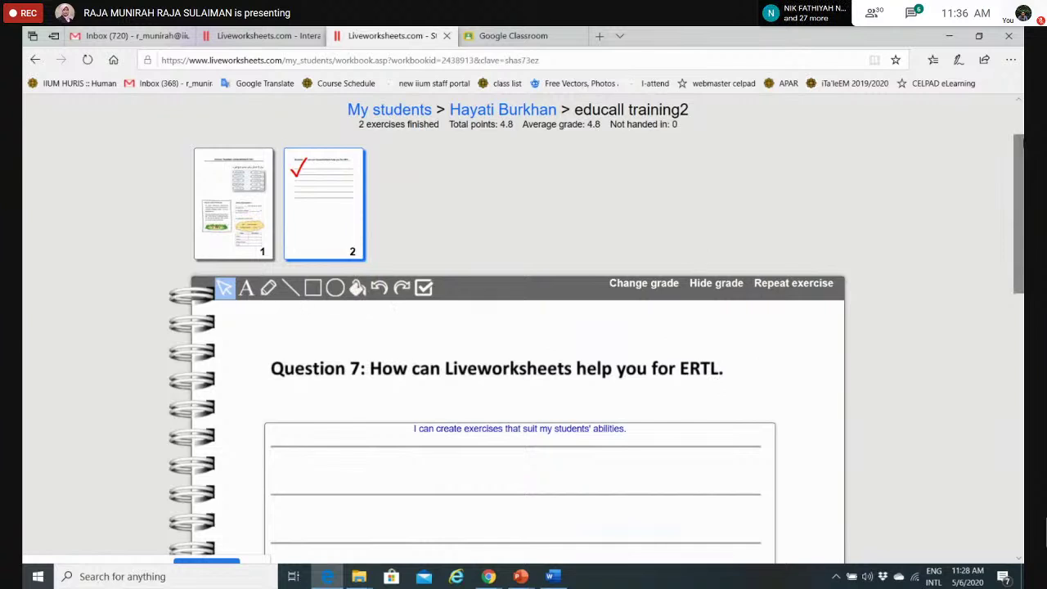
{"action": "left_click_drag", "start_coordinate": [1022, 149], "coordinate": [997, 172]}
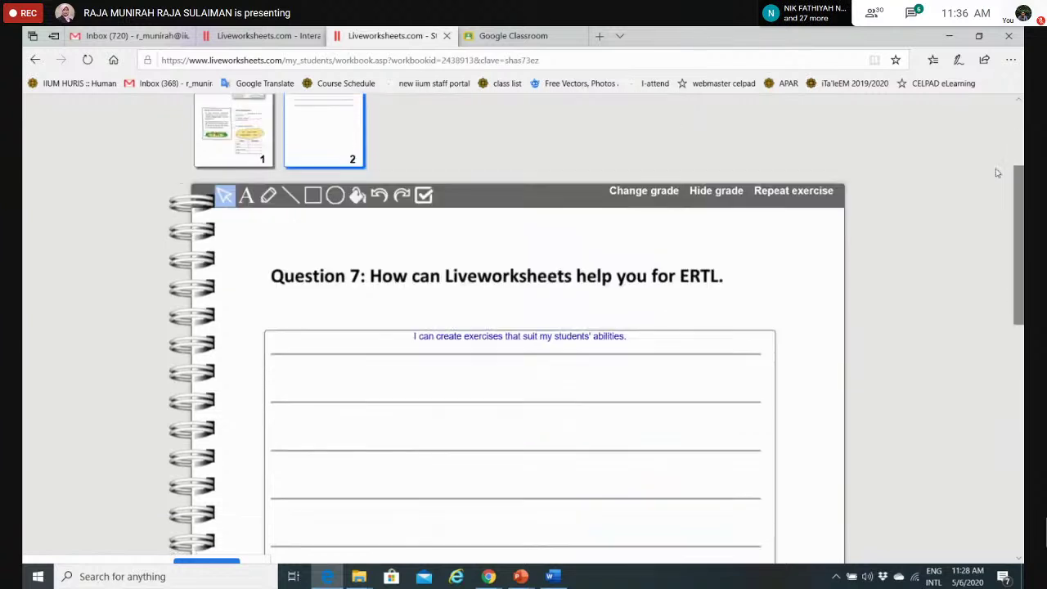
{"action": "left_click", "coordinate": [267, 196]}
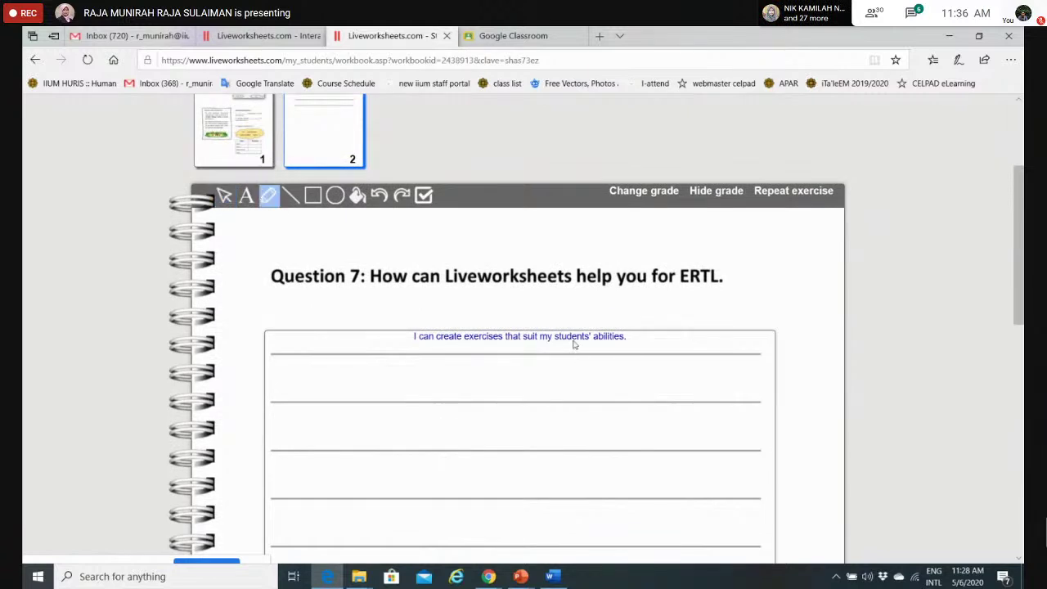
{"action": "left_click_drag", "start_coordinate": [566, 357], "coordinate": [681, 302]}
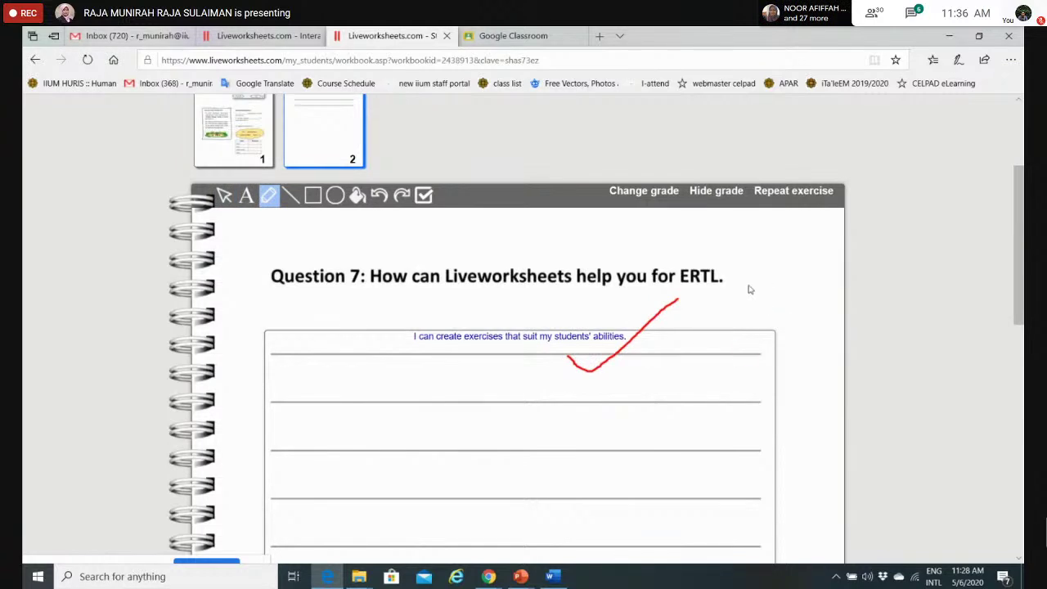
{"action": "mouse_move", "coordinate": [749, 284]}
{"action": "left_mouse_down"}
{"action": "mouse_move", "coordinate": [774, 288]}
{"action": "mouse_move", "coordinate": [749, 311]}
{"action": "mouse_move", "coordinate": [790, 295]}
{"action": "left_mouse_up"}
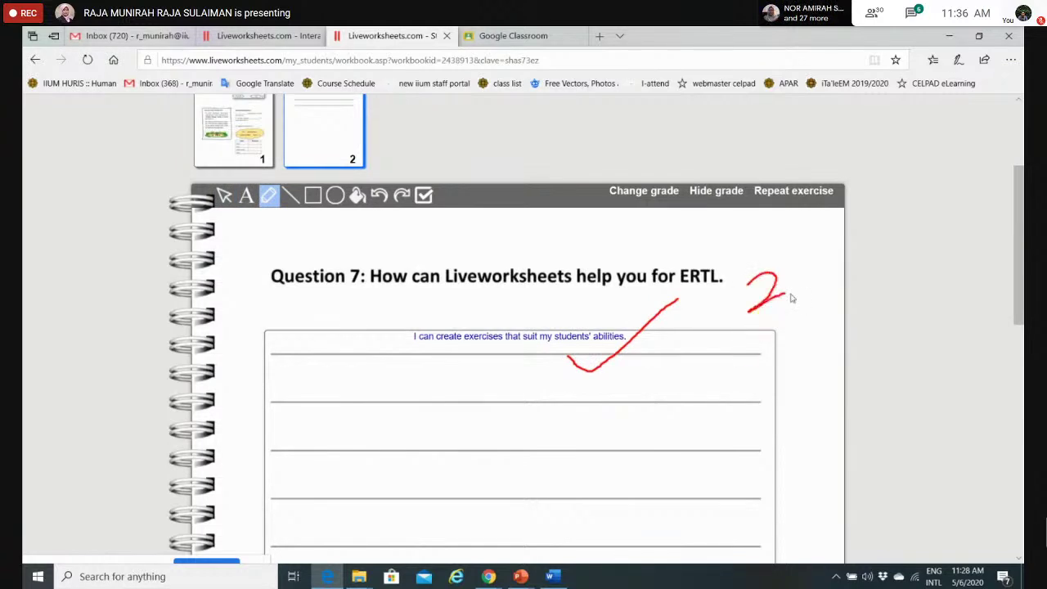
{"action": "mouse_move", "coordinate": [798, 254]}
{"action": "left_mouse_down"}
{"action": "mouse_move", "coordinate": [743, 255]}
{"action": "mouse_move", "coordinate": [746, 330]}
{"action": "mouse_move", "coordinate": [806, 263]}
{"action": "mouse_move", "coordinate": [795, 258]}
{"action": "left_mouse_up"}
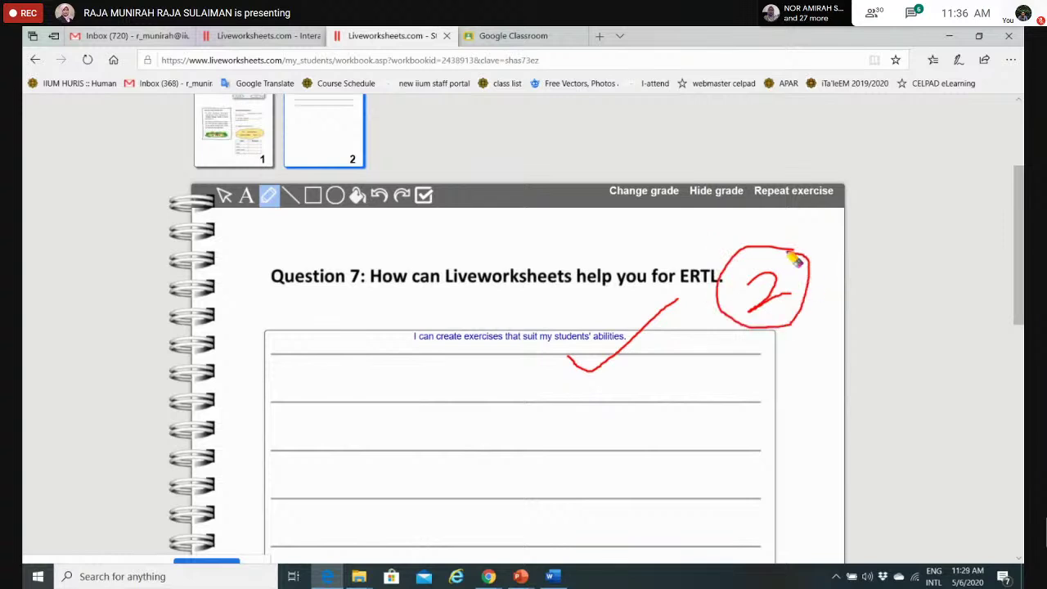
Add the text comment "please give more ......." below the student's Question 7 answer.
{"action": "left_click", "coordinate": [246, 196]}
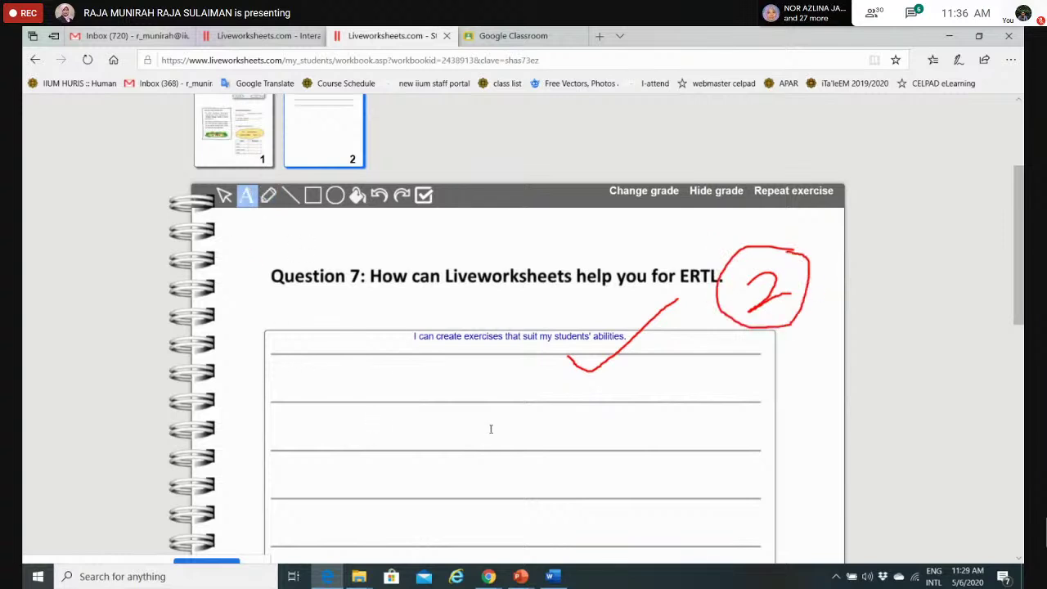
{"action": "left_click", "coordinate": [323, 360]}
{"action": "type", "text": "please give more"}
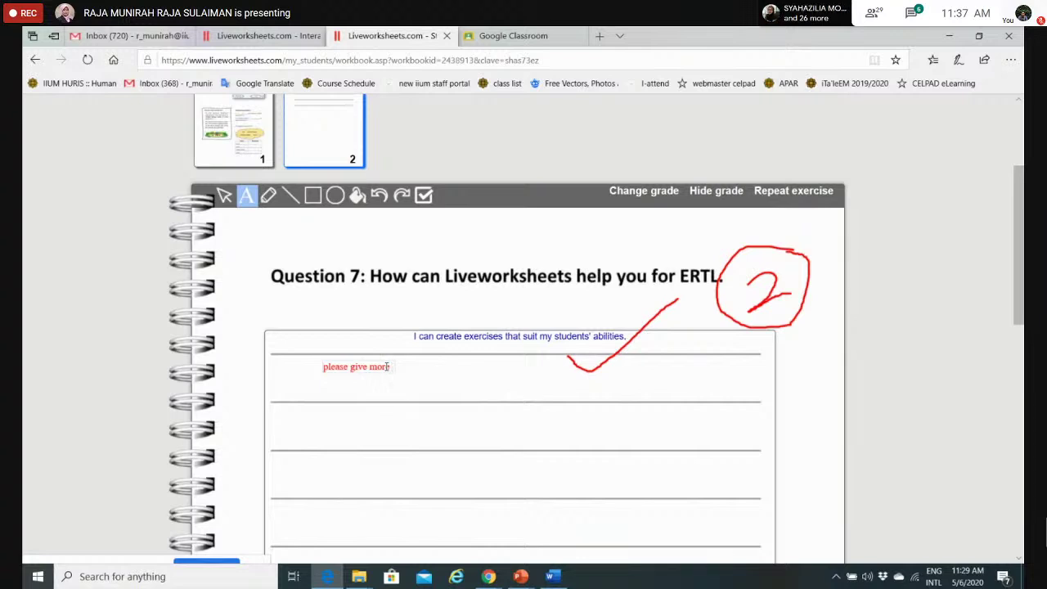
{"action": "type", "text": "......"}
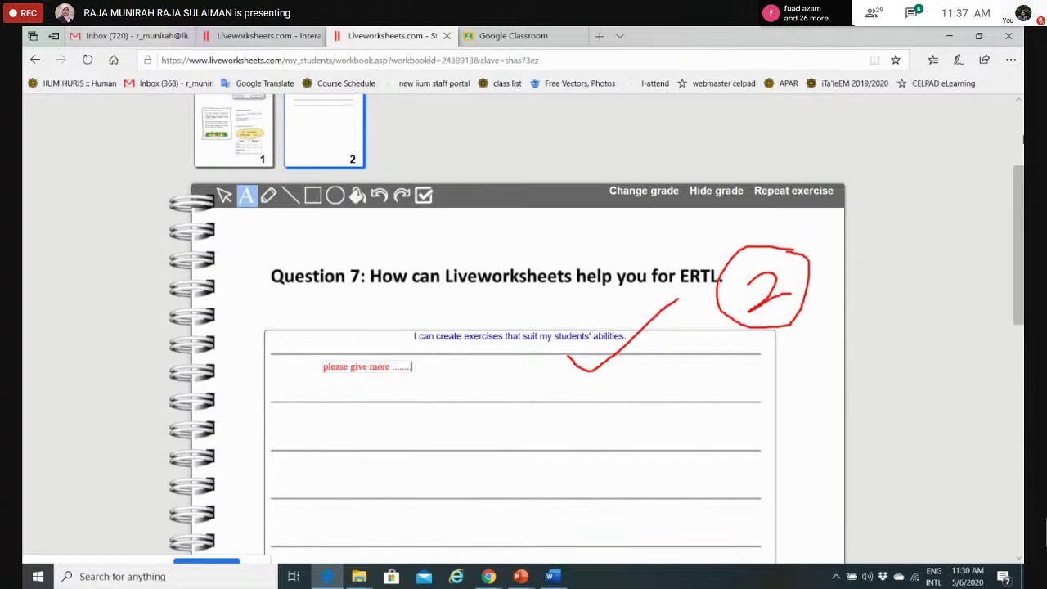
Set the student's grade for page 2 to 2, save it, and review the updated workbook points.
{"action": "left_click_drag", "start_coordinate": [1021, 214], "coordinate": [1022, 176]}
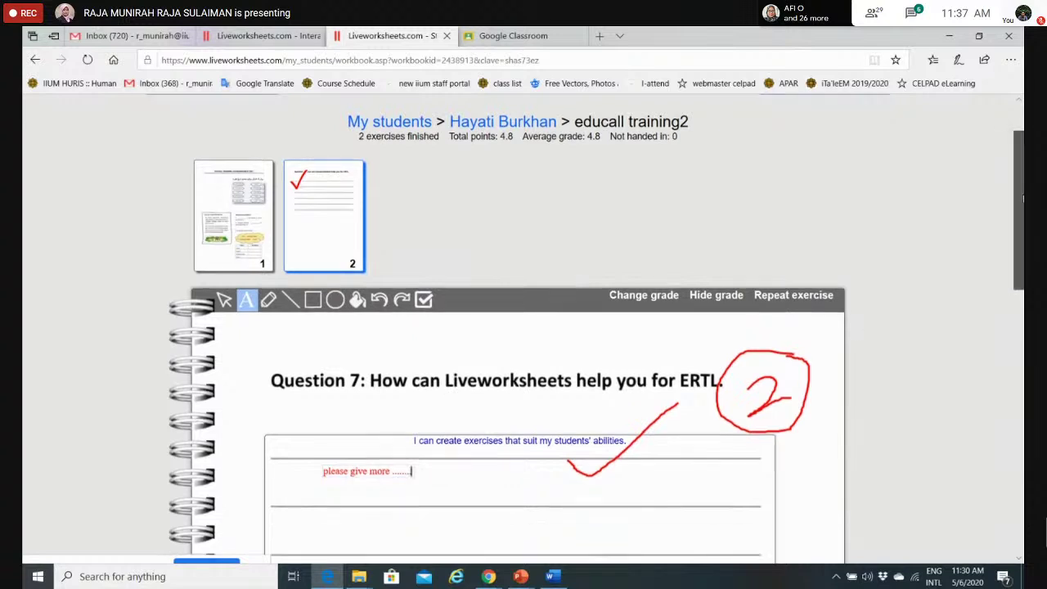
{"action": "scroll", "coordinate": [1022, 187], "scroll_direction": "up", "scroll_amount": 1}
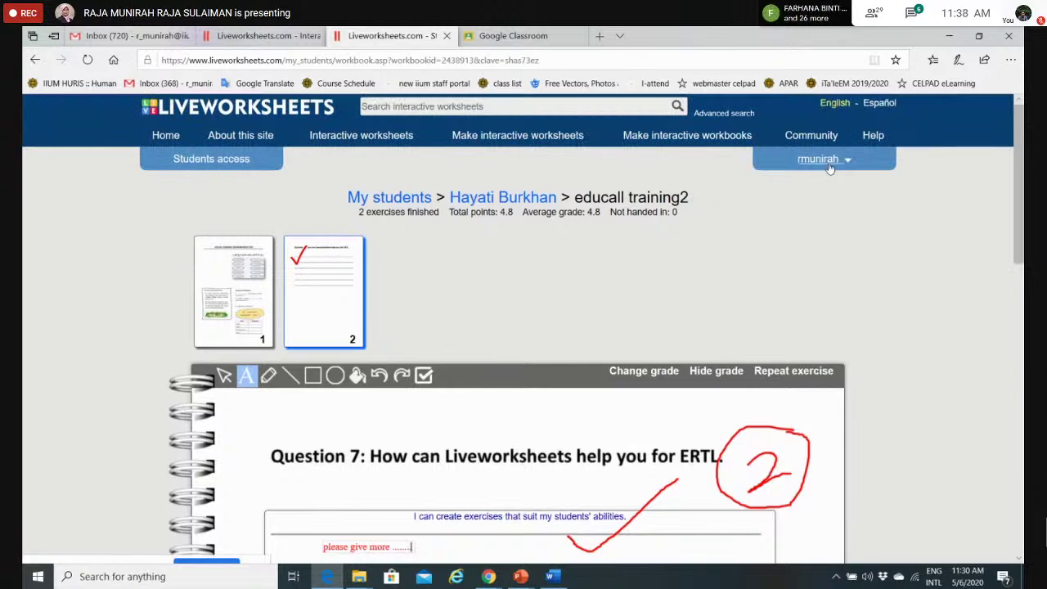
{"action": "left_click", "coordinate": [650, 374]}
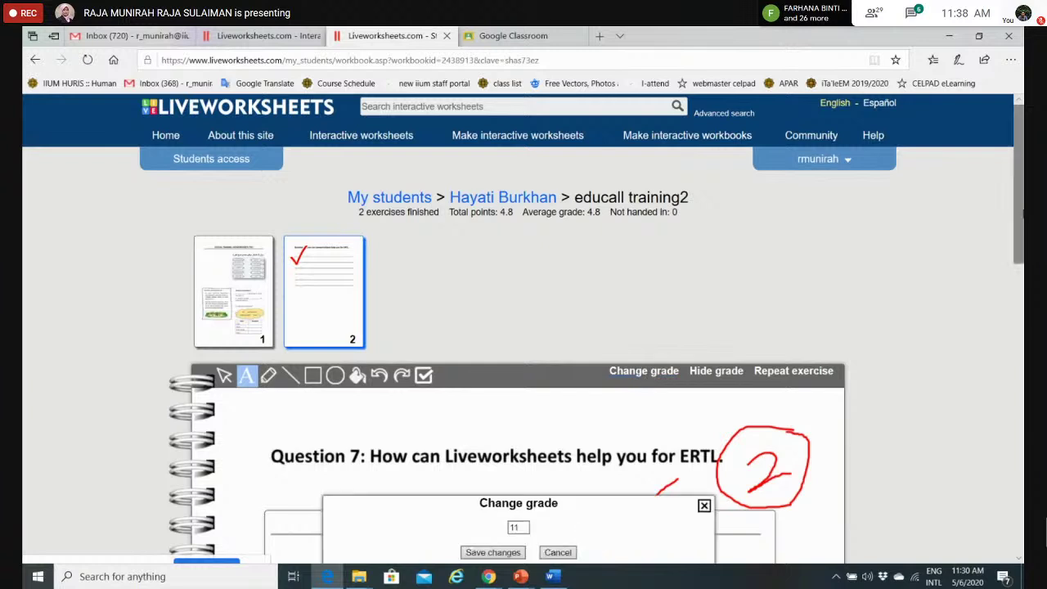
{"action": "scroll", "coordinate": [1018, 246], "scroll_direction": "down", "scroll_amount": 2}
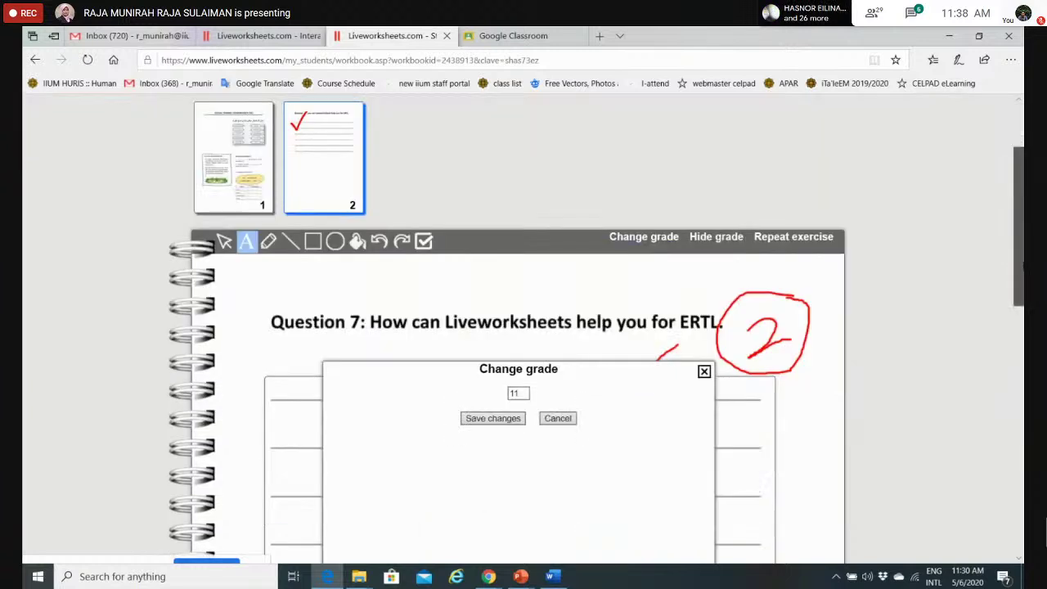
{"action": "left_click", "coordinate": [519, 380]}
{"action": "key", "text": "BackSpace"}
{"action": "key", "text": "BackSpace"}
{"action": "type", "text": "2"}
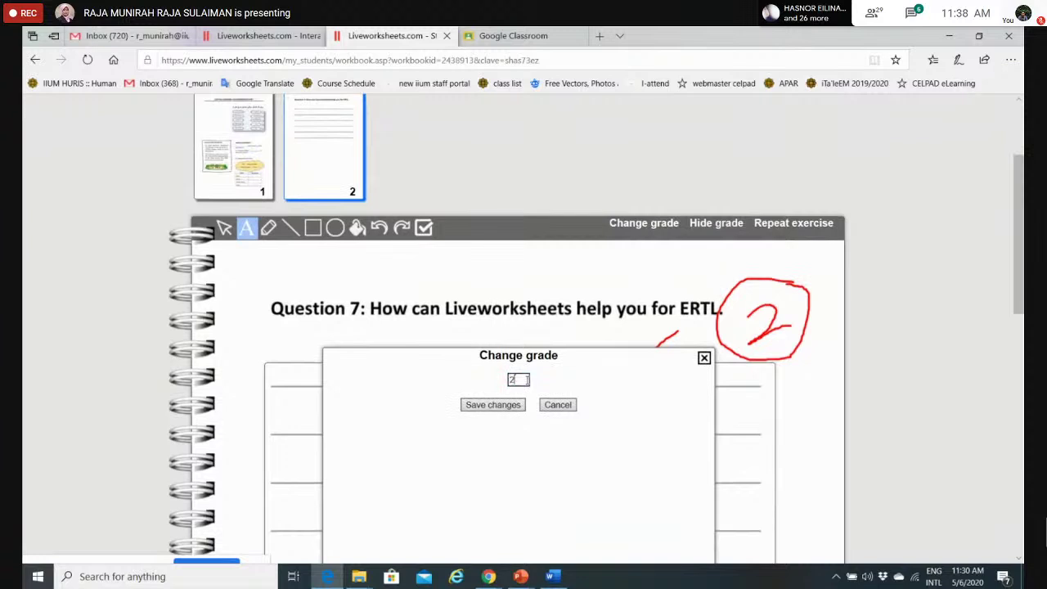
{"action": "left_click", "coordinate": [505, 405]}
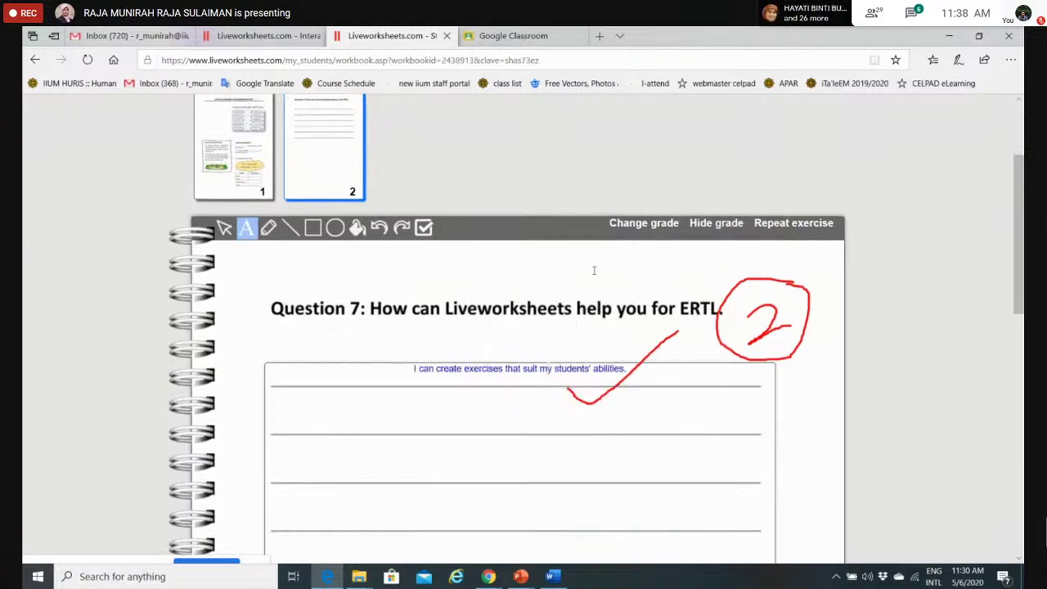
{"action": "scroll", "coordinate": [1010, 199], "scroll_direction": "up", "scroll_amount": 2}
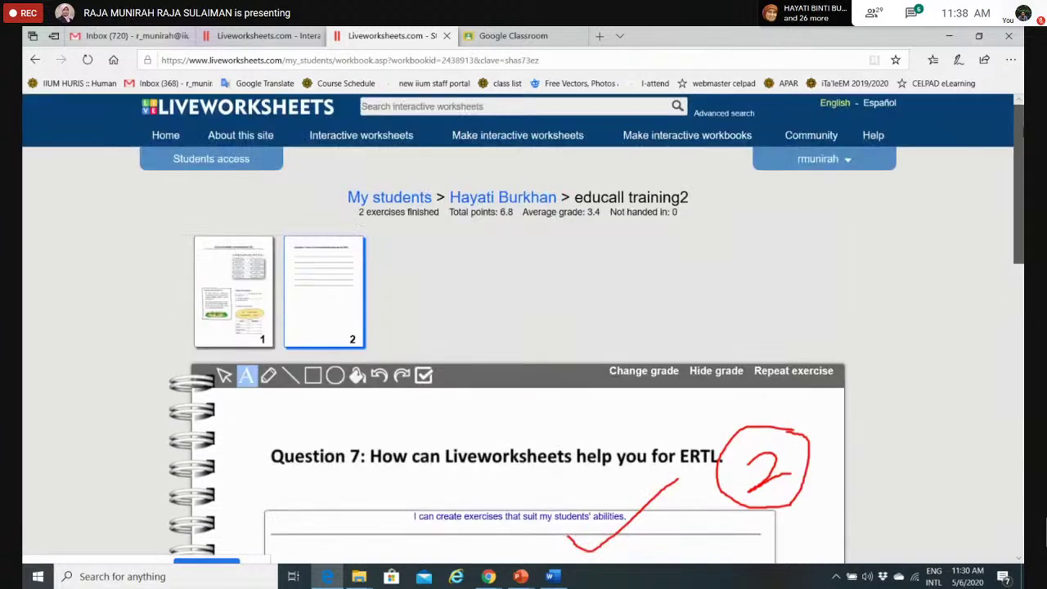
Leave the student's page for the workbooks list, set the grading options of "educall training2" to show grades with decimals, and save.
{"action": "mouse_move", "coordinate": [803, 166]}
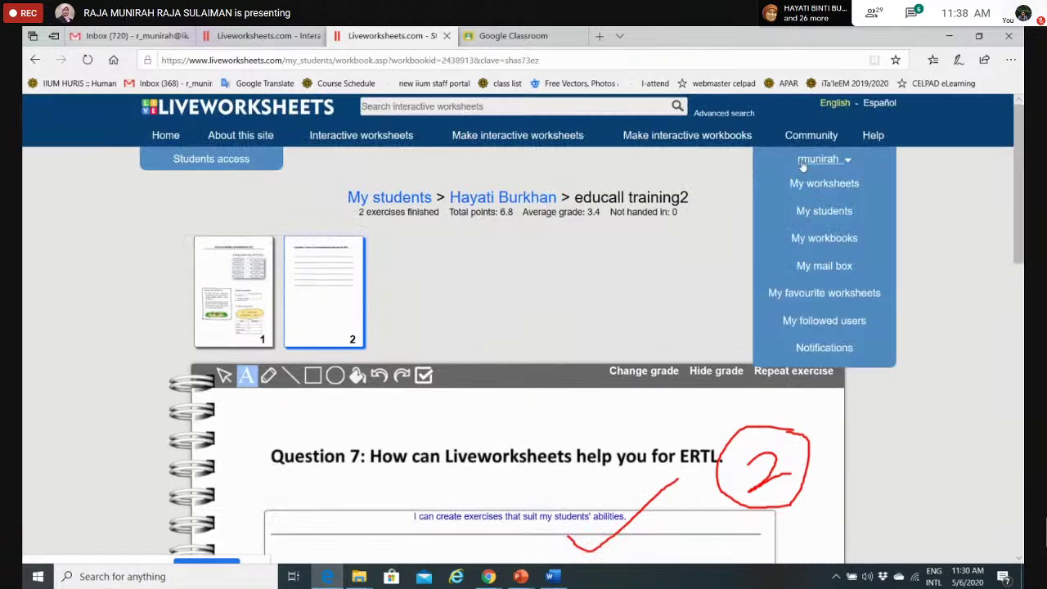
{"action": "left_click", "coordinate": [824, 239]}
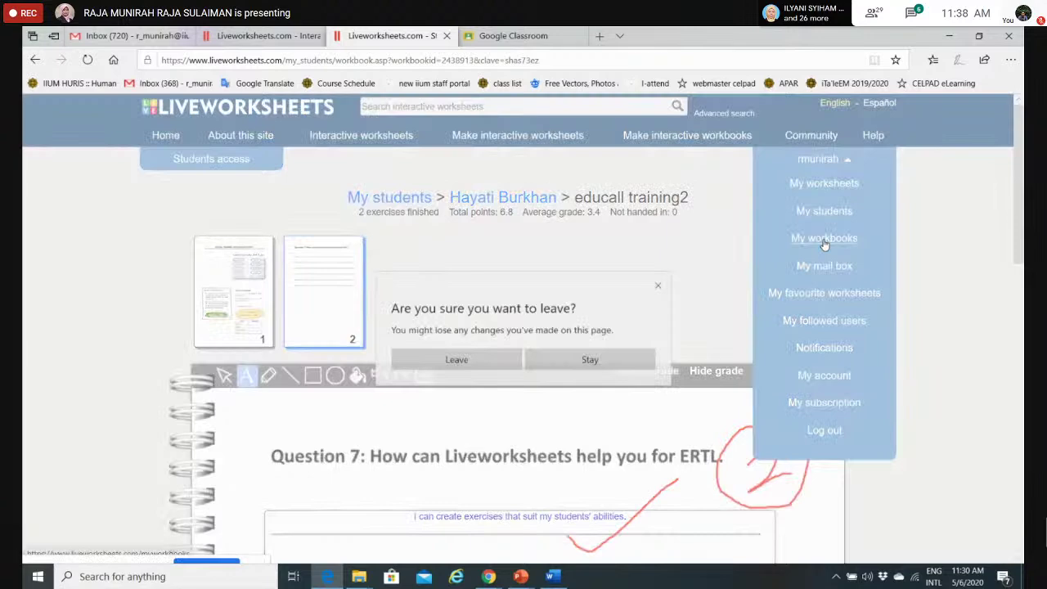
{"action": "key", "text": "Return"}
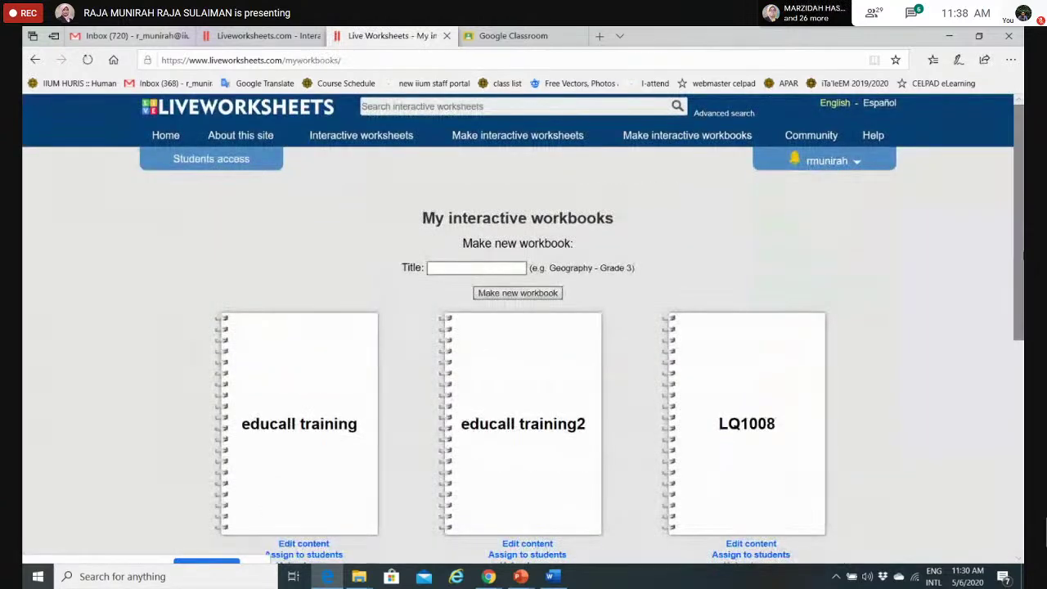
{"action": "left_click_drag", "start_coordinate": [1018, 284], "coordinate": [1018, 356]}
{"action": "left_click", "coordinate": [527, 444]}
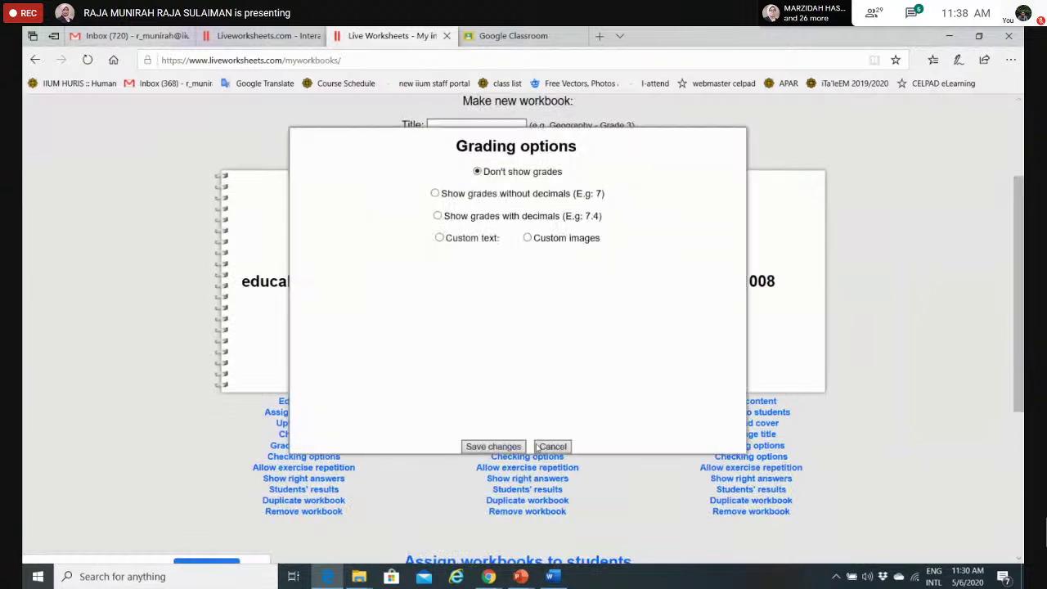
{"action": "left_click", "coordinate": [437, 216]}
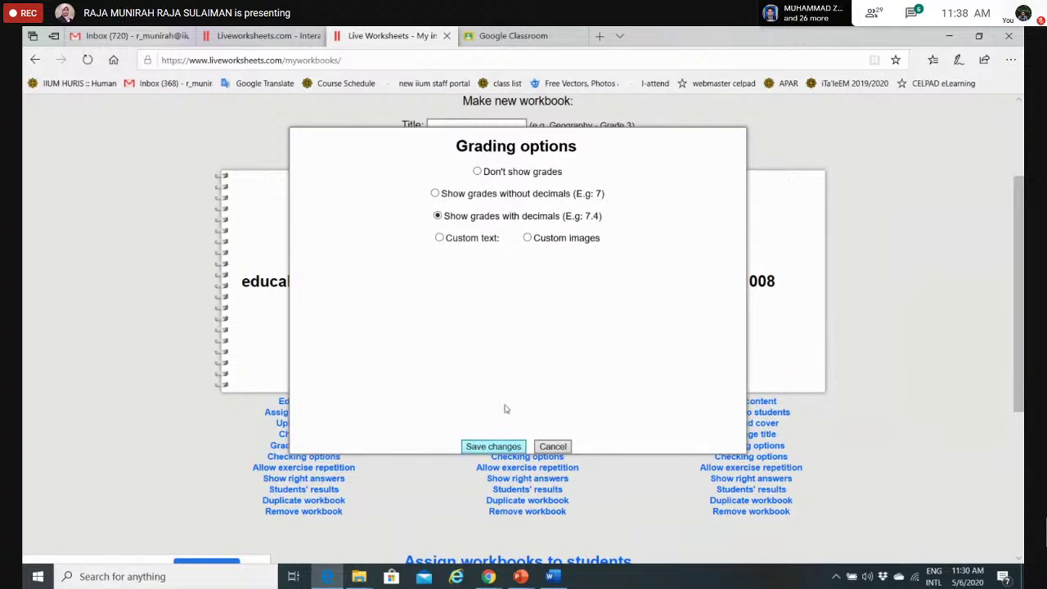
{"action": "left_click", "coordinate": [491, 449]}
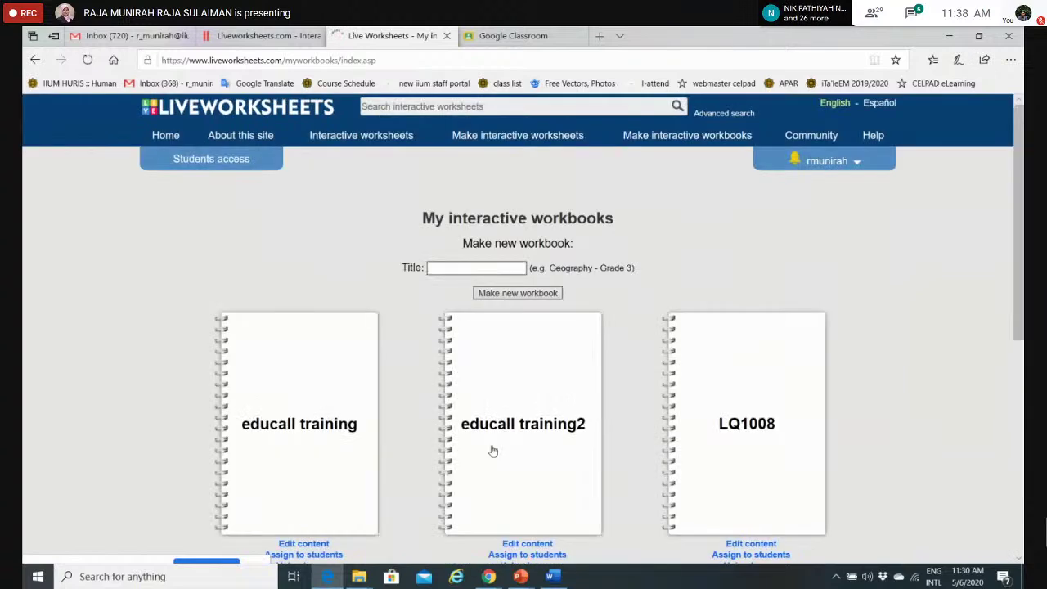
Open the notifications and view the newest "educall training2", Page 2 submission, dated 05 Jun 2020 - 11:37.
{"action": "left_click", "coordinate": [826, 161]}
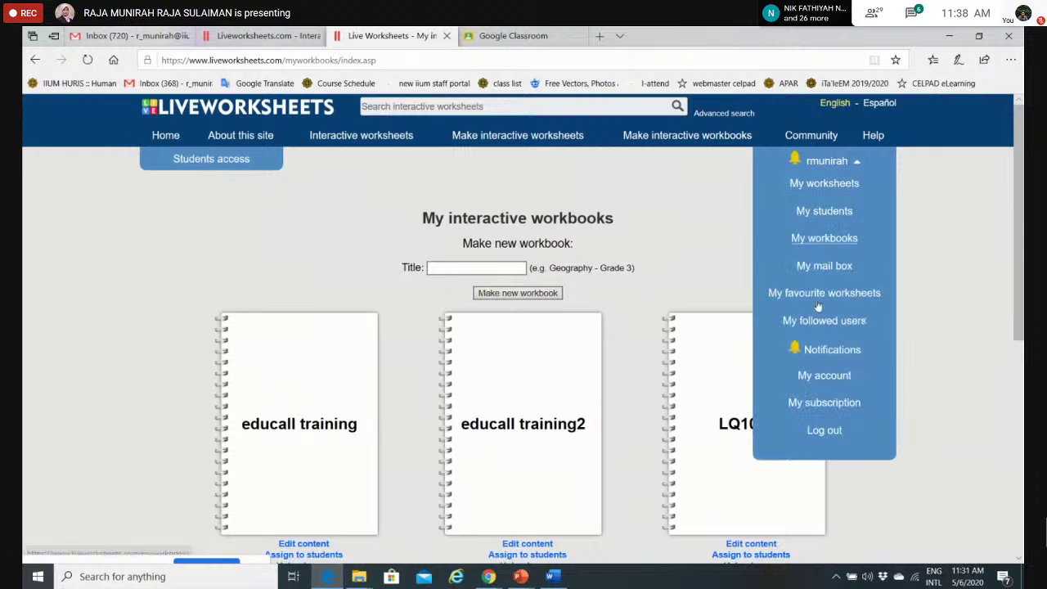
{"action": "left_click", "coordinate": [833, 356]}
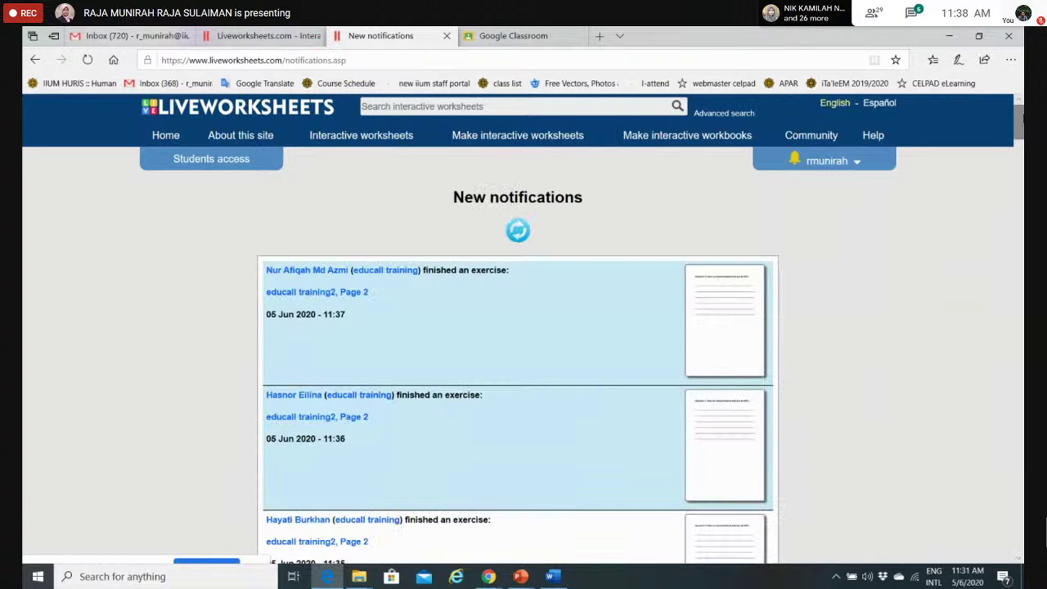
{"action": "left_click_drag", "start_coordinate": [1021, 119], "coordinate": [1019, 147]}
{"action": "left_click", "coordinate": [726, 305]}
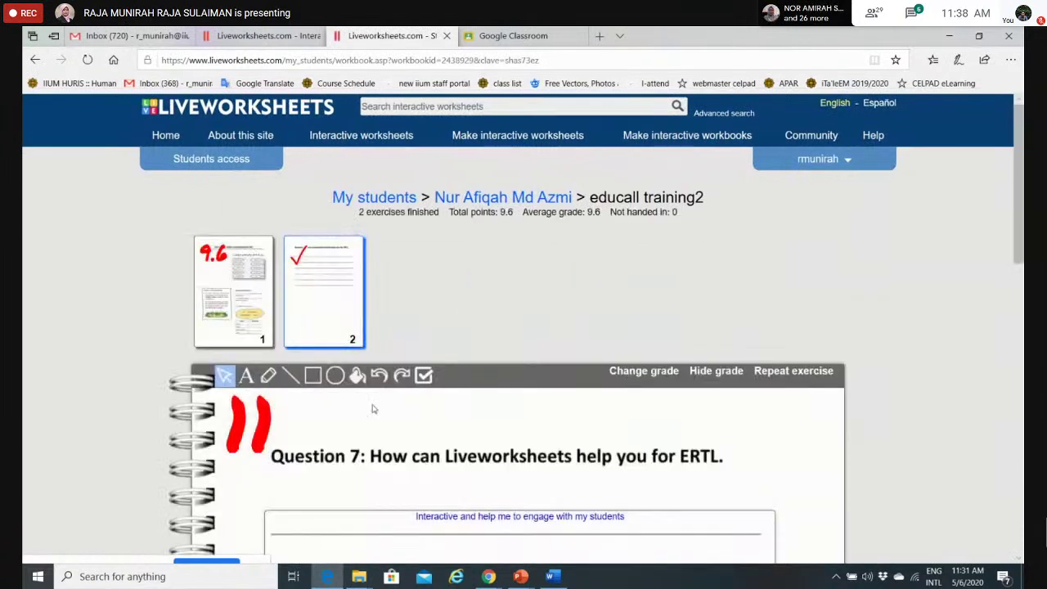
Return to the notifications and view the "educall training2", Page 2 submission dated 05 Jun 2020 - 11:32.
{"action": "left_click", "coordinate": [806, 160]}
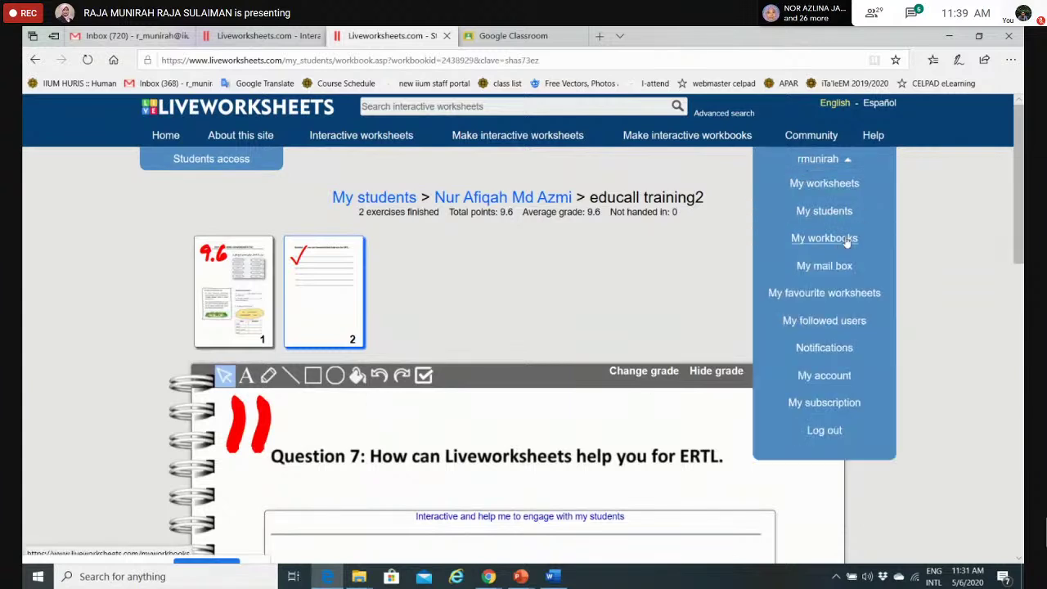
{"action": "left_click", "coordinate": [828, 350]}
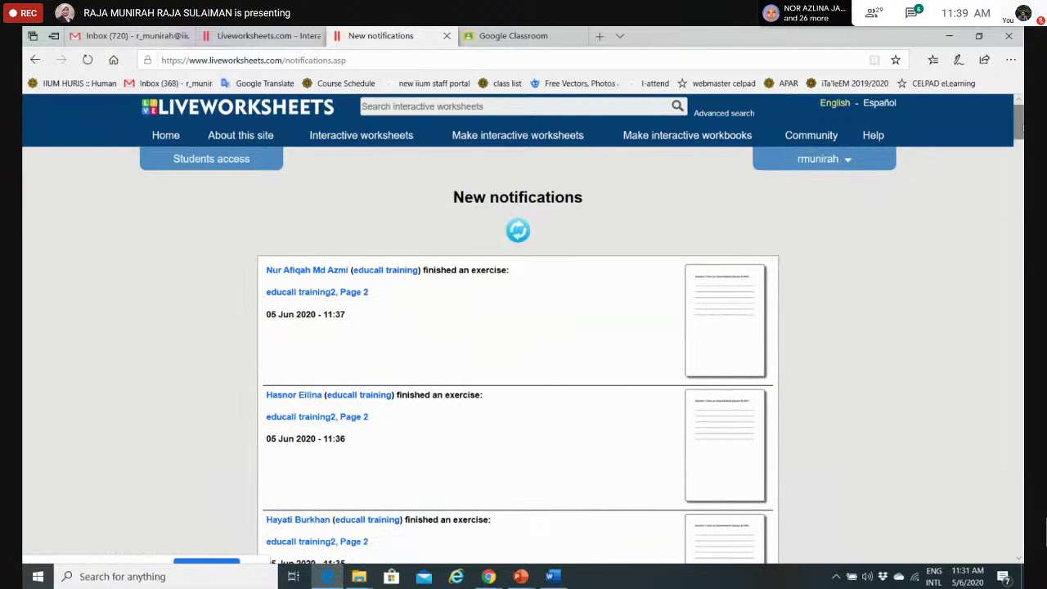
{"action": "left_click_drag", "start_coordinate": [1021, 128], "coordinate": [1021, 179]}
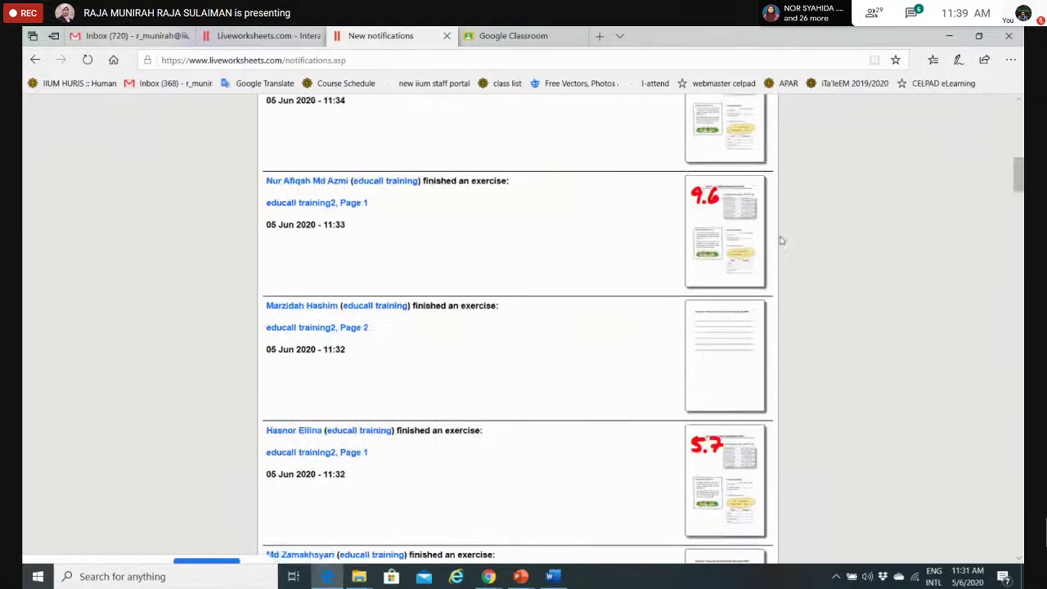
{"action": "left_click", "coordinate": [724, 338]}
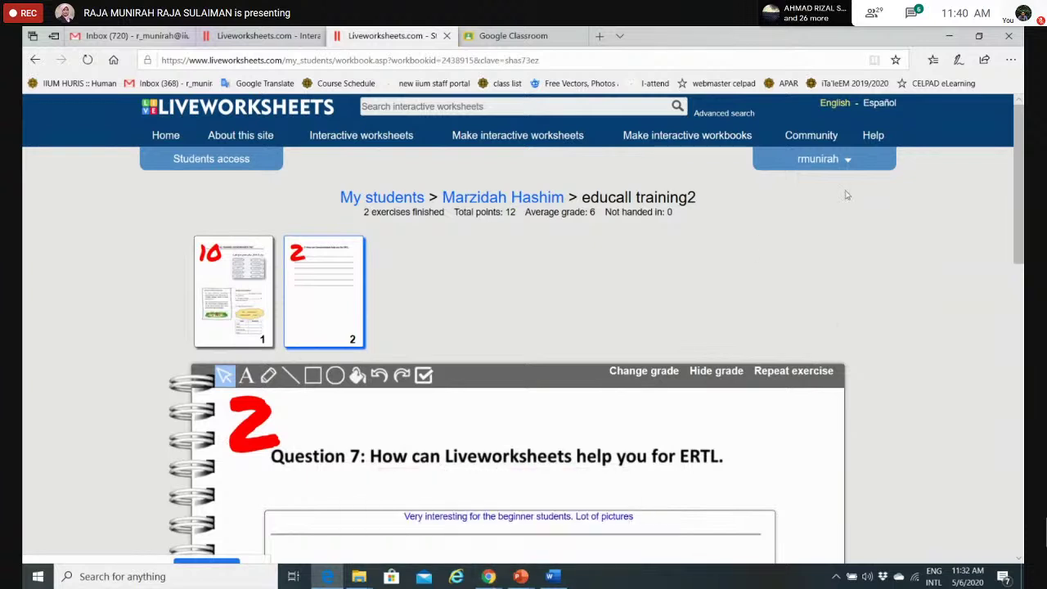
Open the add-students form for the "educall training" group and examine its full name, username and password fields without filling them in.
{"action": "left_click", "coordinate": [829, 161]}
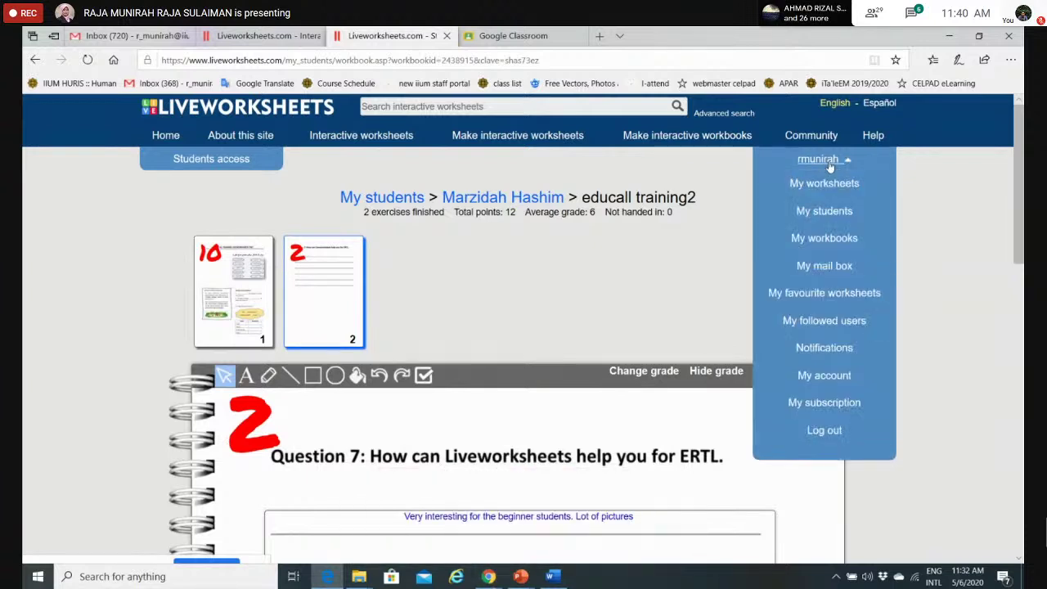
{"action": "left_click", "coordinate": [824, 212]}
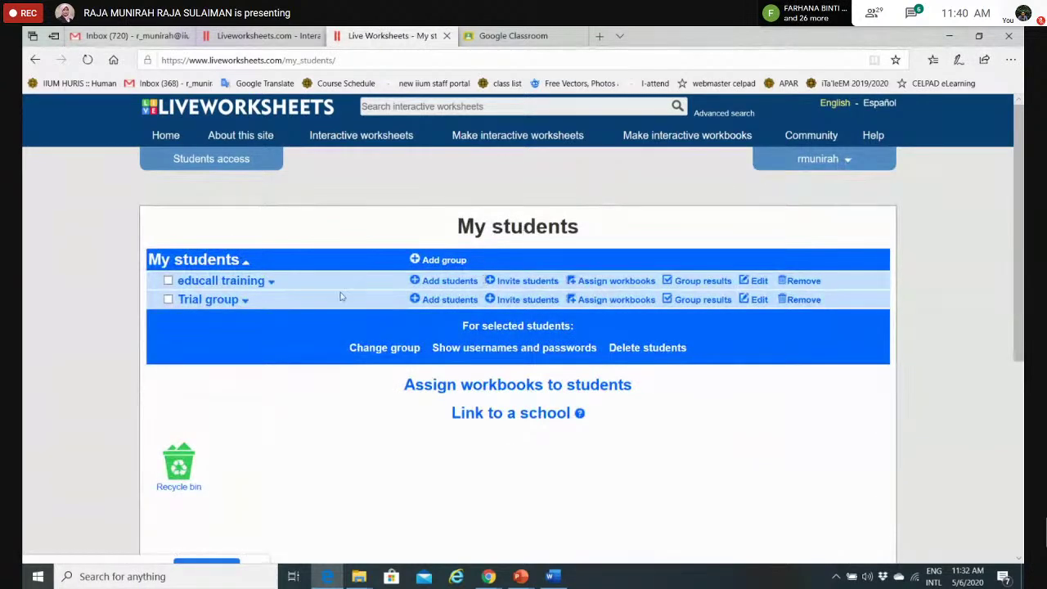
{"action": "left_click", "coordinate": [450, 282]}
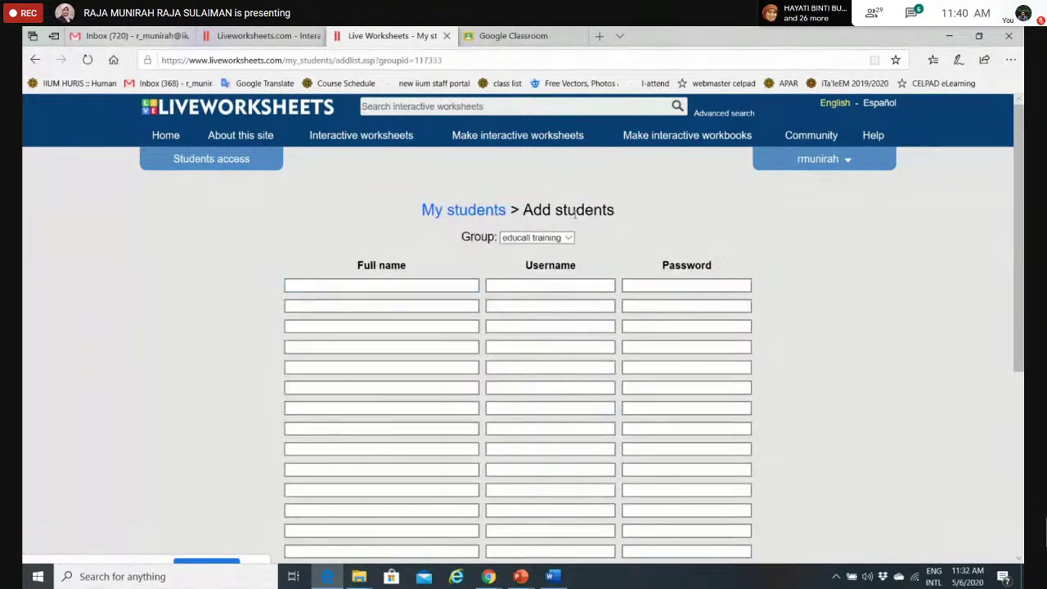
{"action": "left_click", "coordinate": [537, 285]}
{"action": "left_click", "coordinate": [703, 286]}
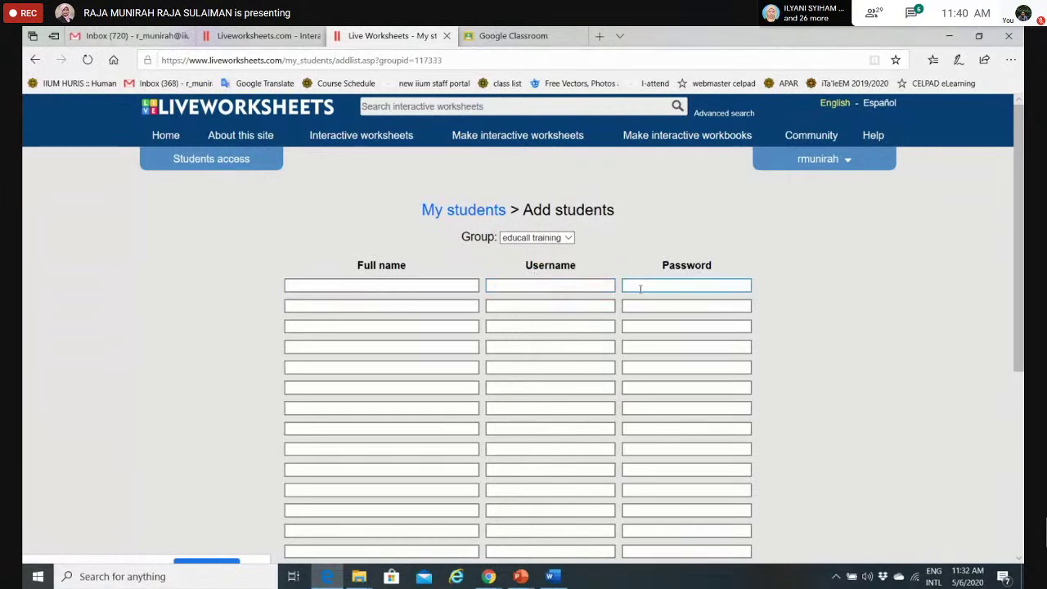
{"action": "left_click", "coordinate": [540, 331]}
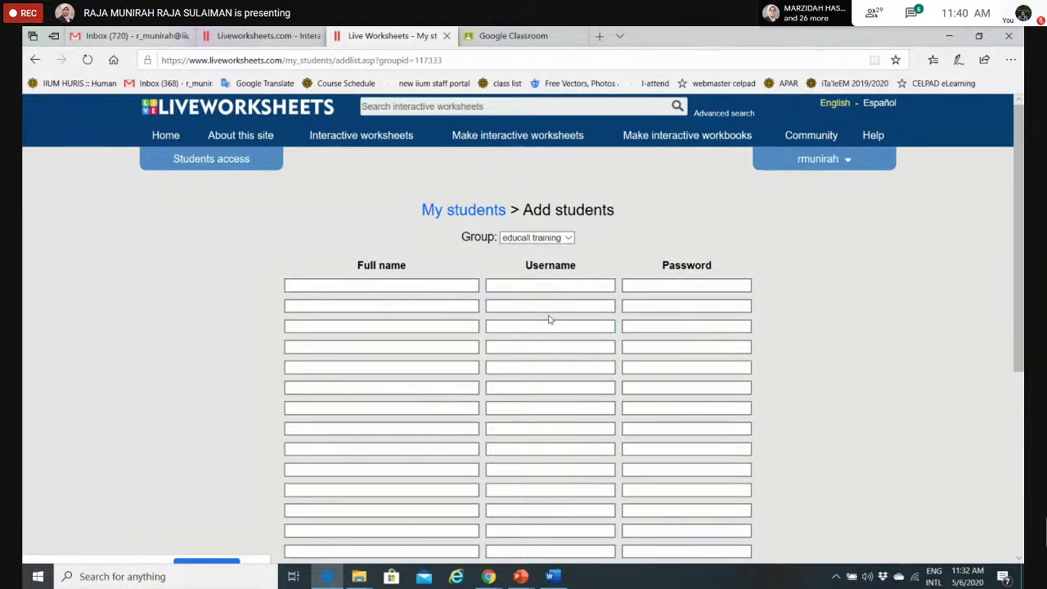
{"action": "left_click", "coordinate": [468, 326]}
{"action": "left_click", "coordinate": [611, 251]}
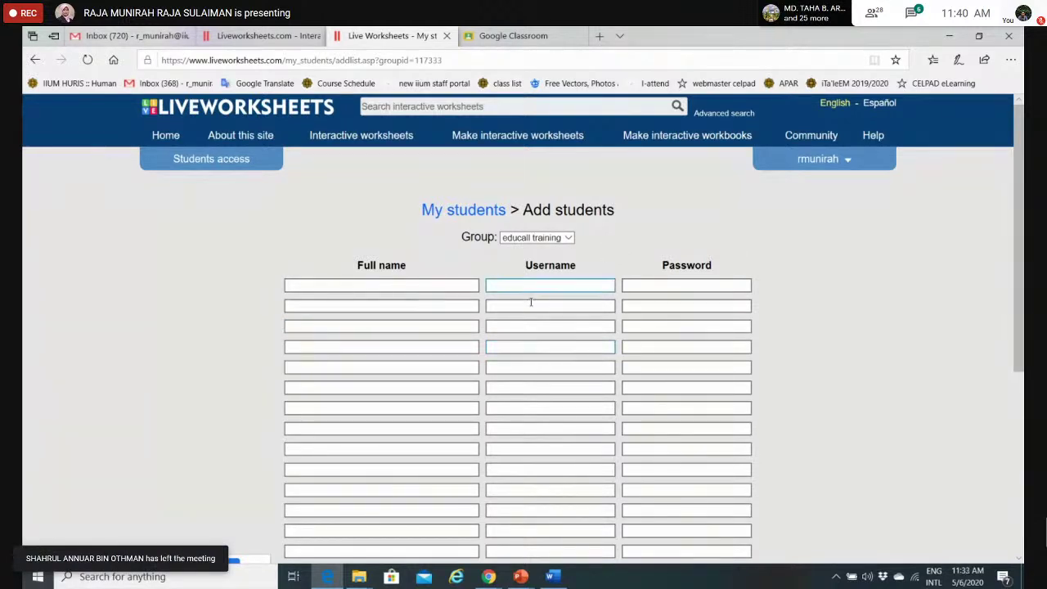
{"action": "left_click", "coordinate": [518, 388]}
{"action": "left_click", "coordinate": [657, 345]}
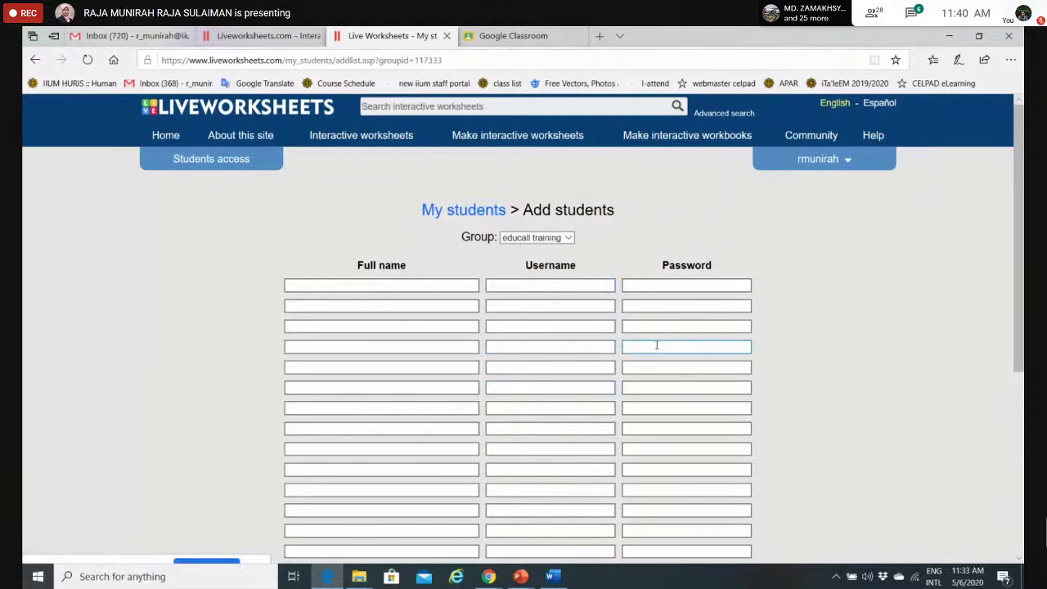
{"action": "left_click", "coordinate": [400, 280]}
{"action": "left_click", "coordinate": [304, 284]}
{"action": "left_click", "coordinate": [509, 286]}
{"action": "left_click", "coordinate": [658, 286]}
{"action": "left_click", "coordinate": [564, 282]}
Return to the student groups, view the invitation code for the "educall training" group, and close it.
{"action": "left_click", "coordinate": [456, 215]}
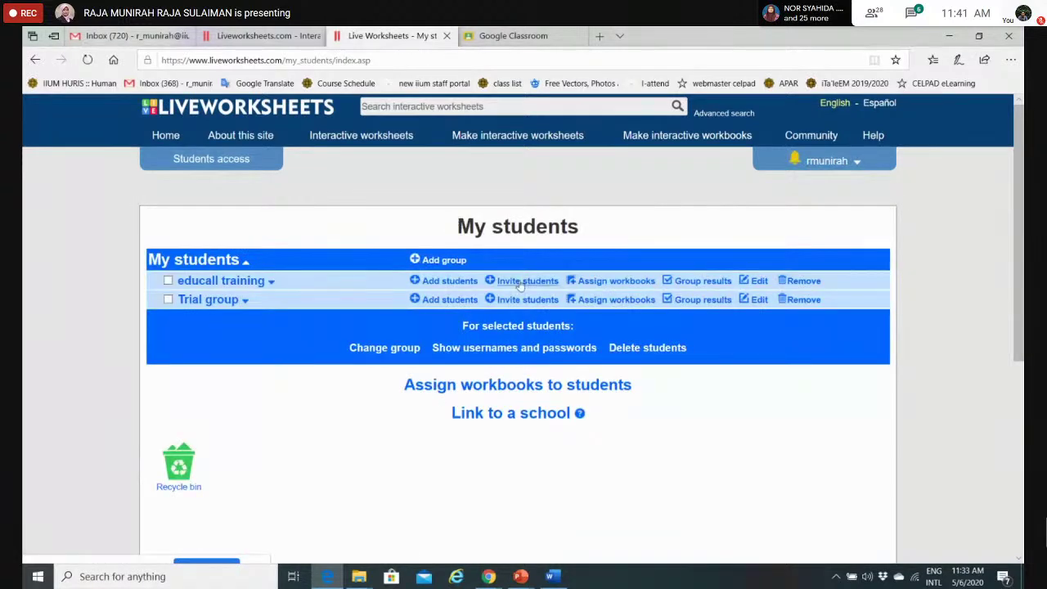
{"action": "left_click", "coordinate": [526, 280]}
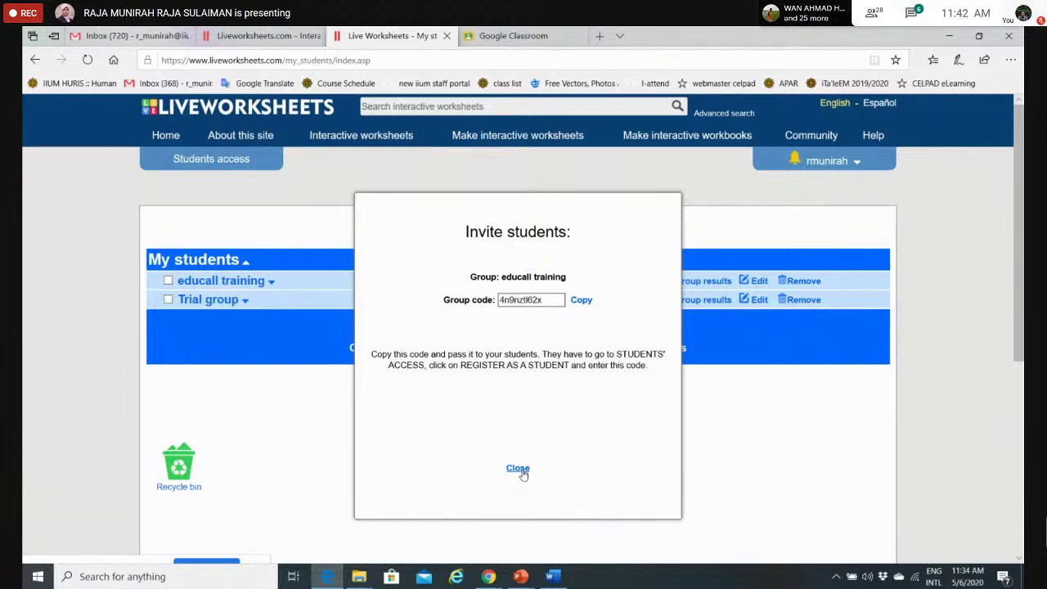
{"action": "left_click", "coordinate": [517, 469]}
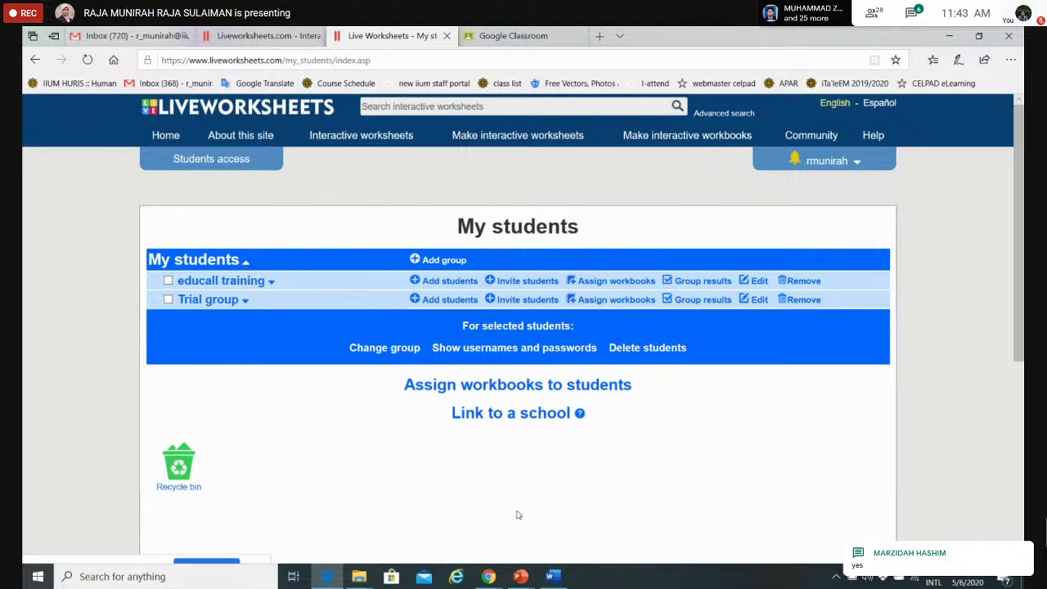
Switch to the "Educall Training Series: Liveworksheets (Responses)" spreadsheet in Chrome and examine its username and password columns.
{"action": "mouse_move", "coordinate": [484, 583]}
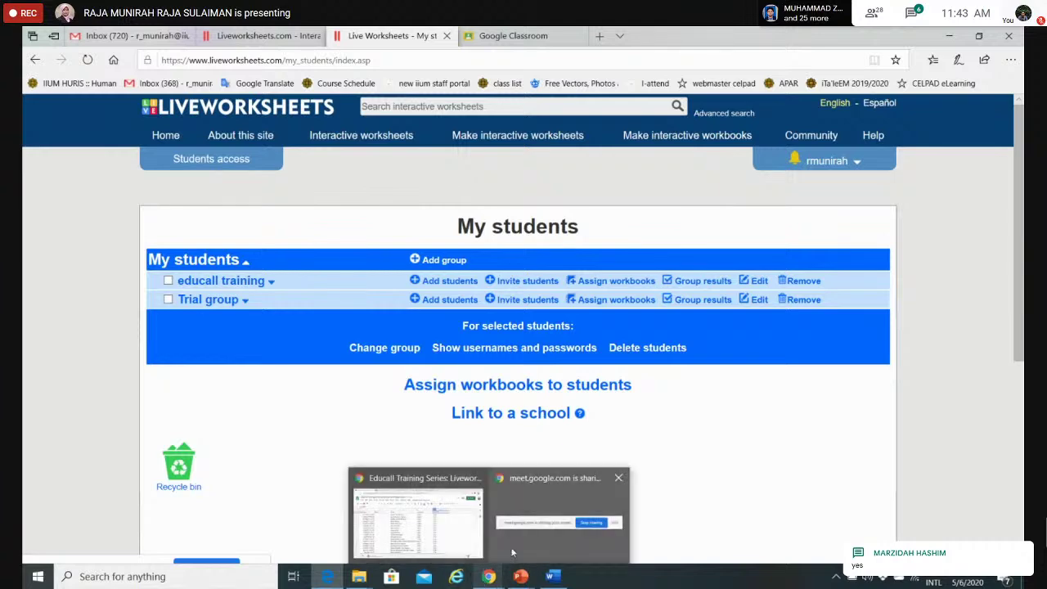
{"action": "mouse_move", "coordinate": [512, 552]}
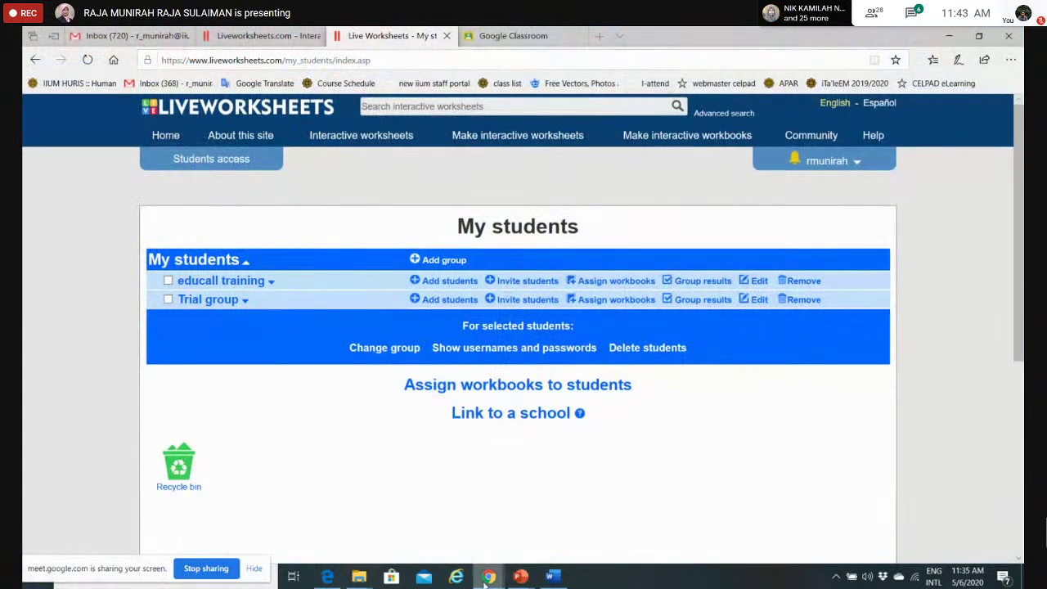
{"action": "mouse_move", "coordinate": [553, 525]}
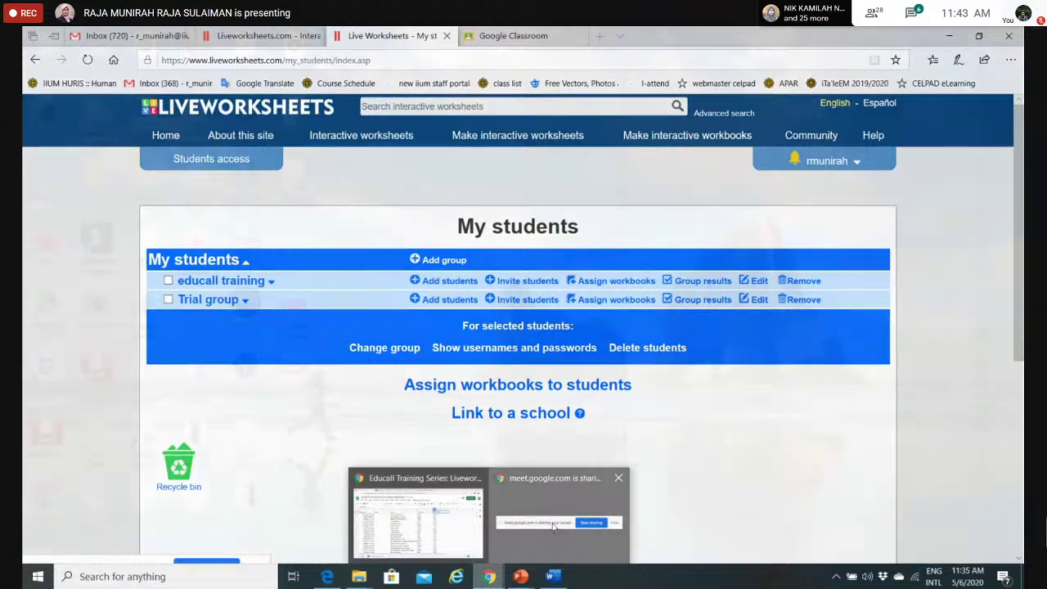
{"action": "left_click", "coordinate": [431, 530]}
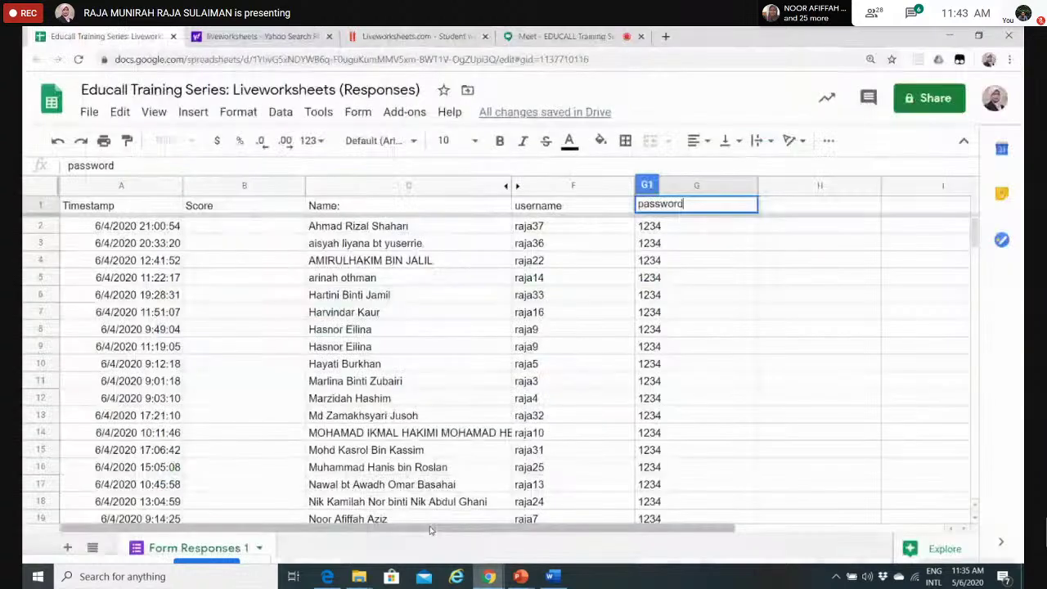
Check the Google Meet call and switch to the "liveworksheets" presentation in PowerPoint to view its Liveworksheets commands slide.
{"action": "key", "text": "ctrl+shift+Tab"}
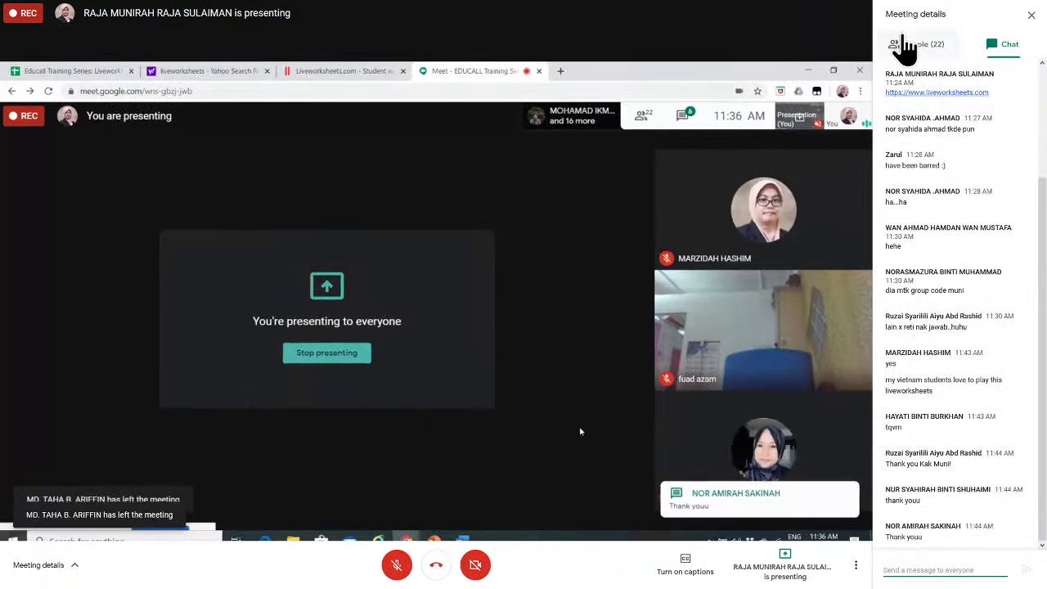
{"action": "left_click", "coordinate": [1028, 14]}
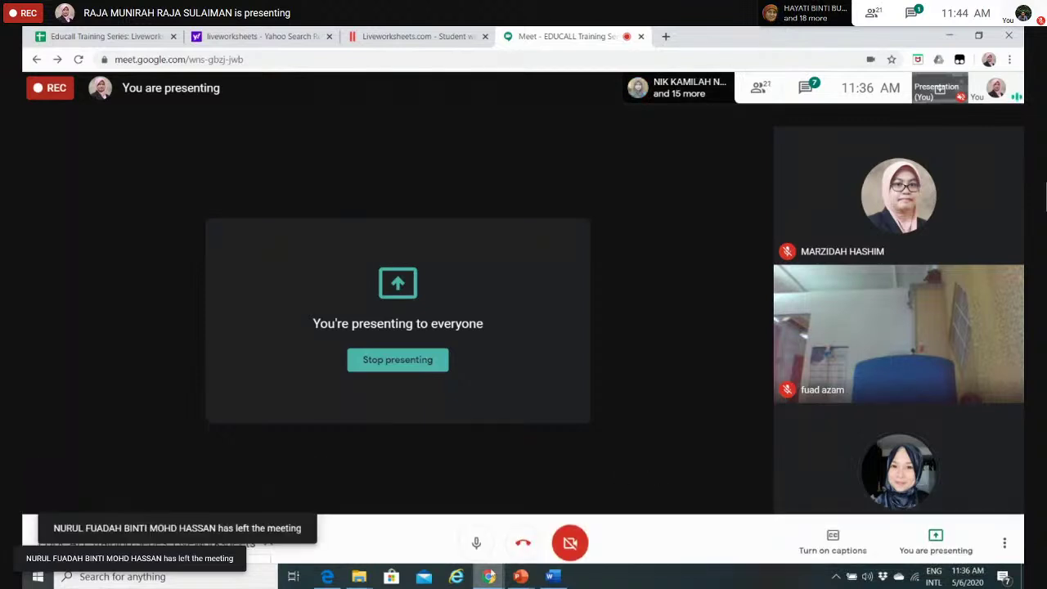
{"action": "mouse_move", "coordinate": [488, 577]}
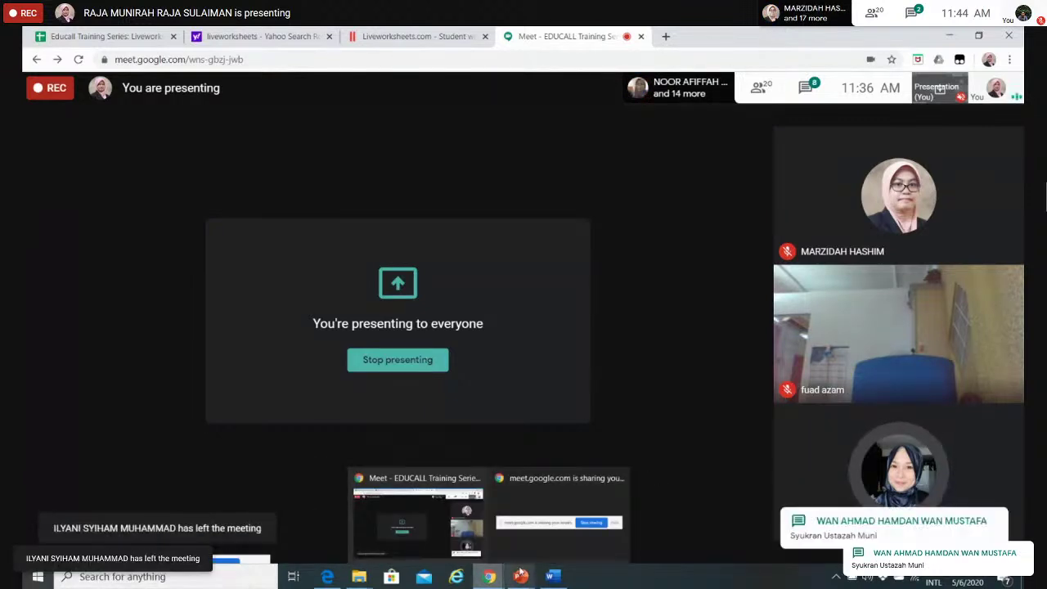
{"action": "mouse_move", "coordinate": [520, 577]}
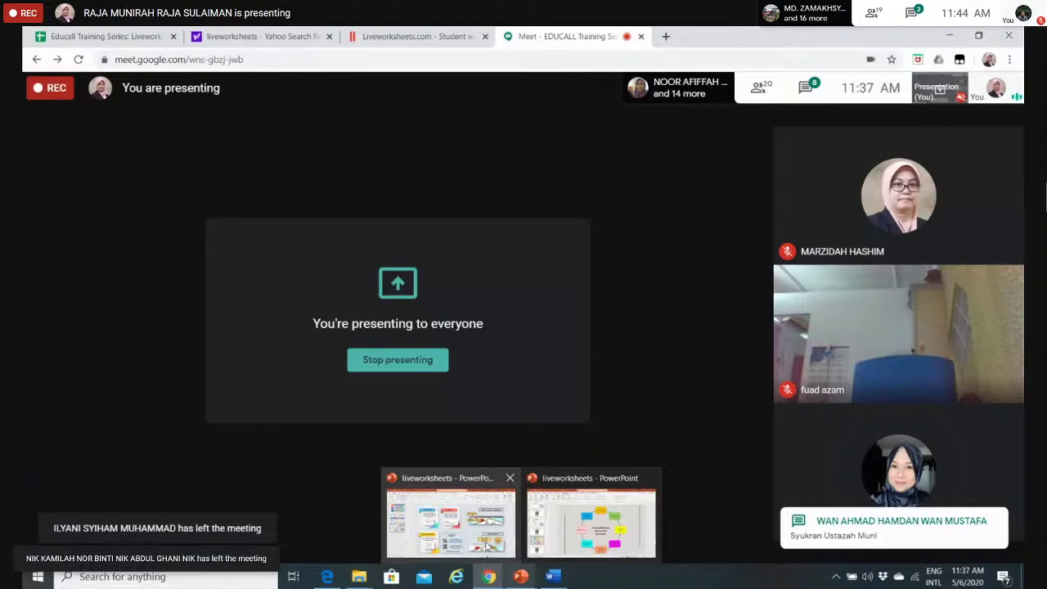
{"action": "left_click", "coordinate": [487, 547]}
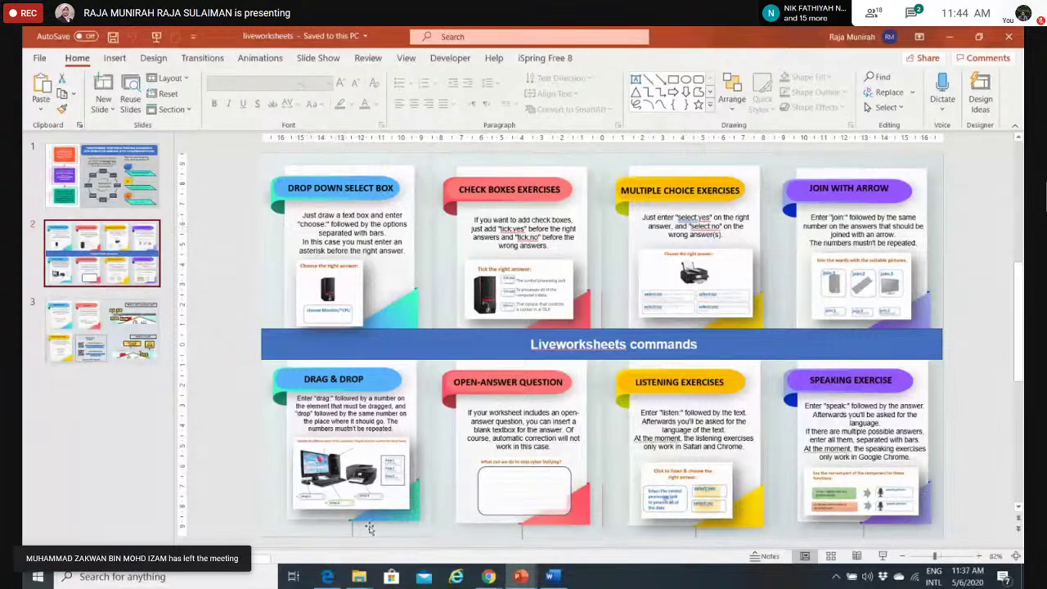
Switch back to Liveworksheets in Edge and open the collection of English interactive worksheets.
{"action": "mouse_move", "coordinate": [327, 582]}
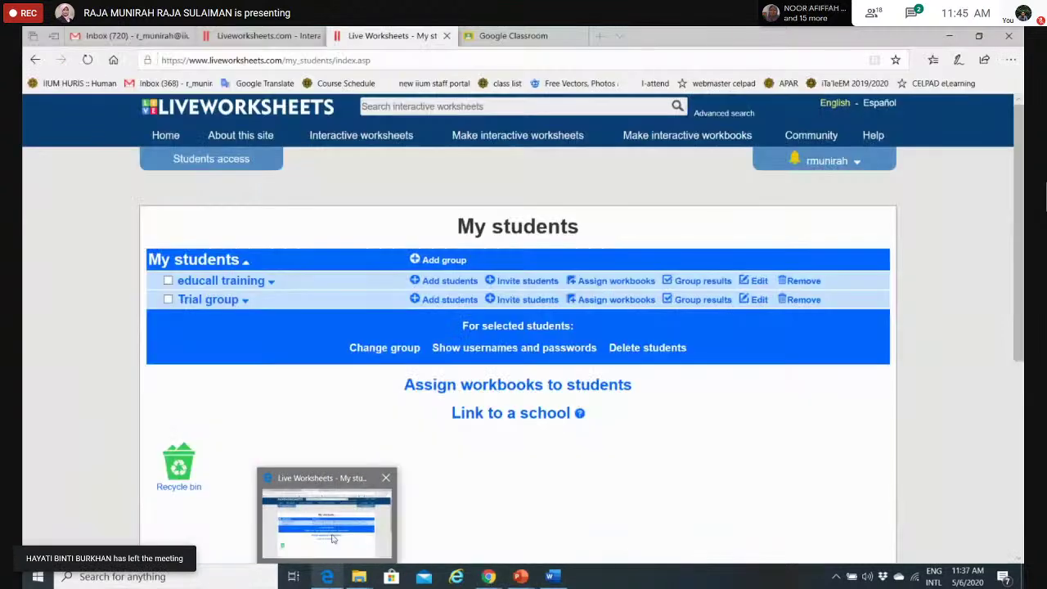
{"action": "left_click", "coordinate": [332, 538]}
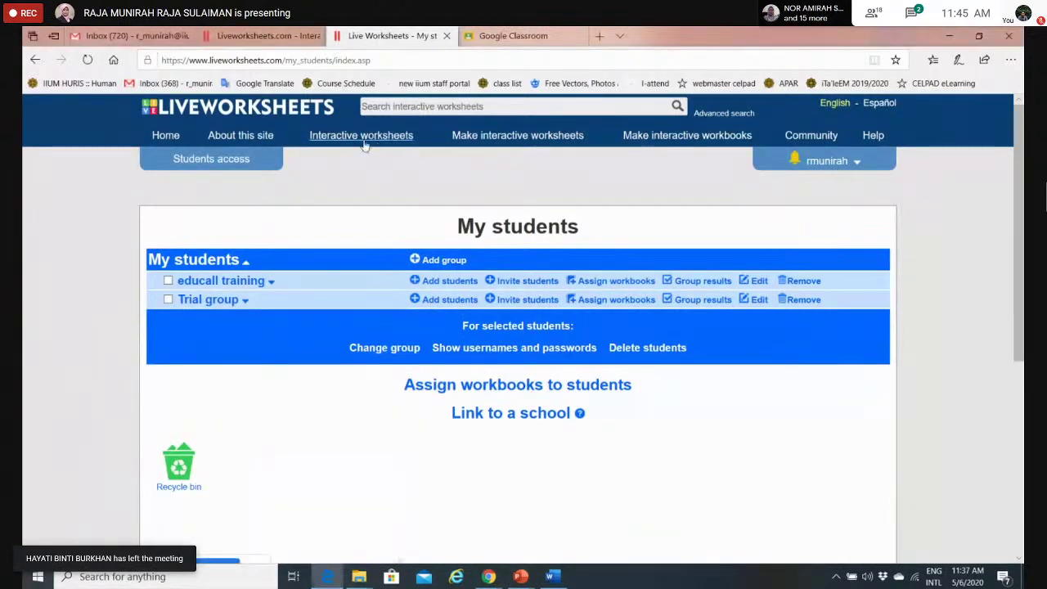
{"action": "left_click", "coordinate": [365, 145]}
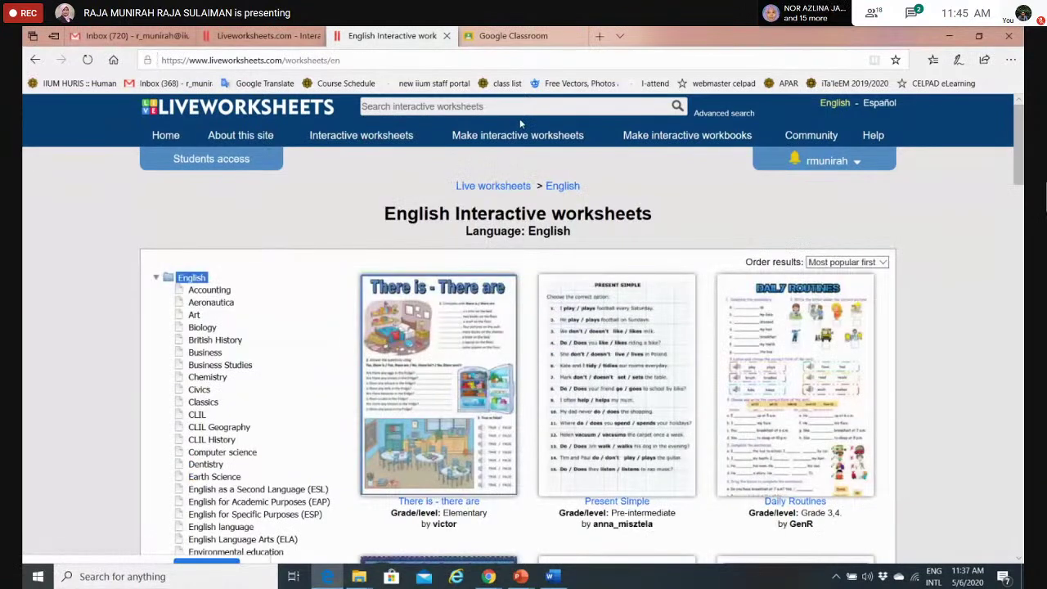
Open the getting started guide for making interactive worksheets and expand its explanation of the drop down select box.
{"action": "mouse_move", "coordinate": [517, 138]}
{"action": "left_click", "coordinate": [516, 164]}
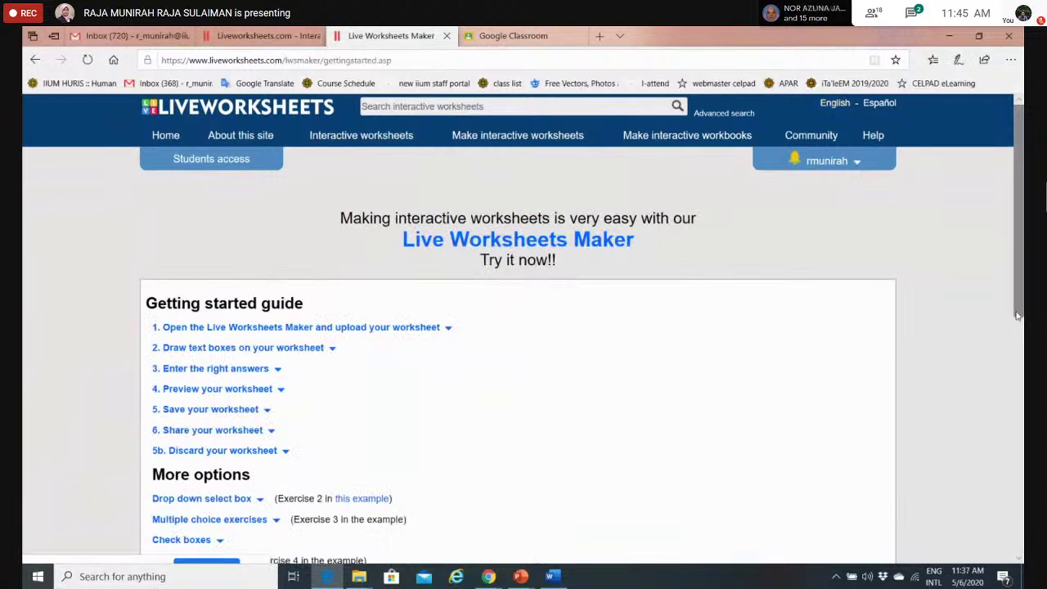
{"action": "left_click_drag", "start_coordinate": [1016, 330], "coordinate": [1018, 400]}
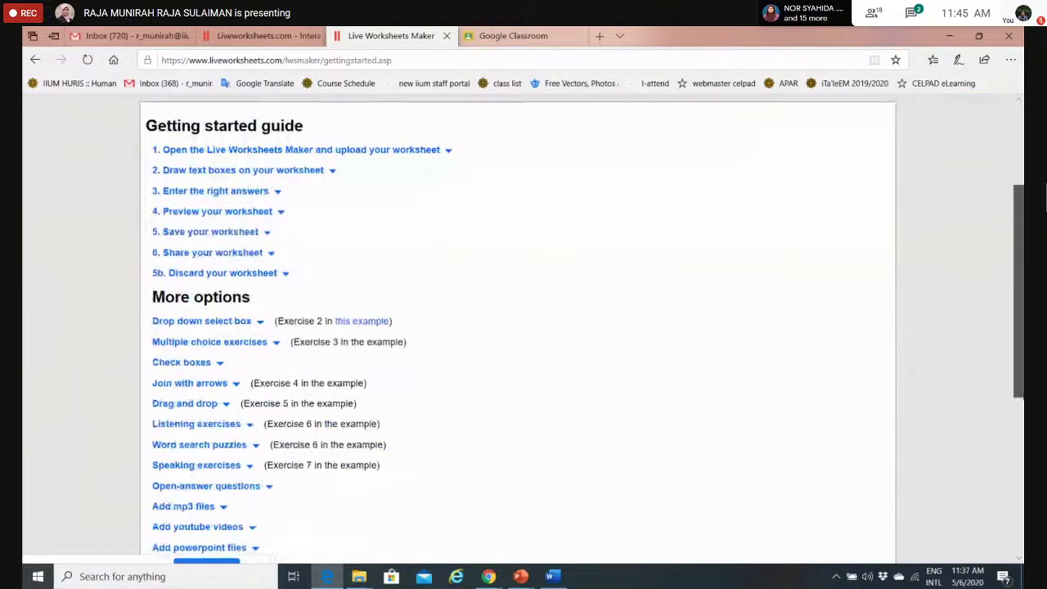
{"action": "left_click", "coordinate": [194, 323]}
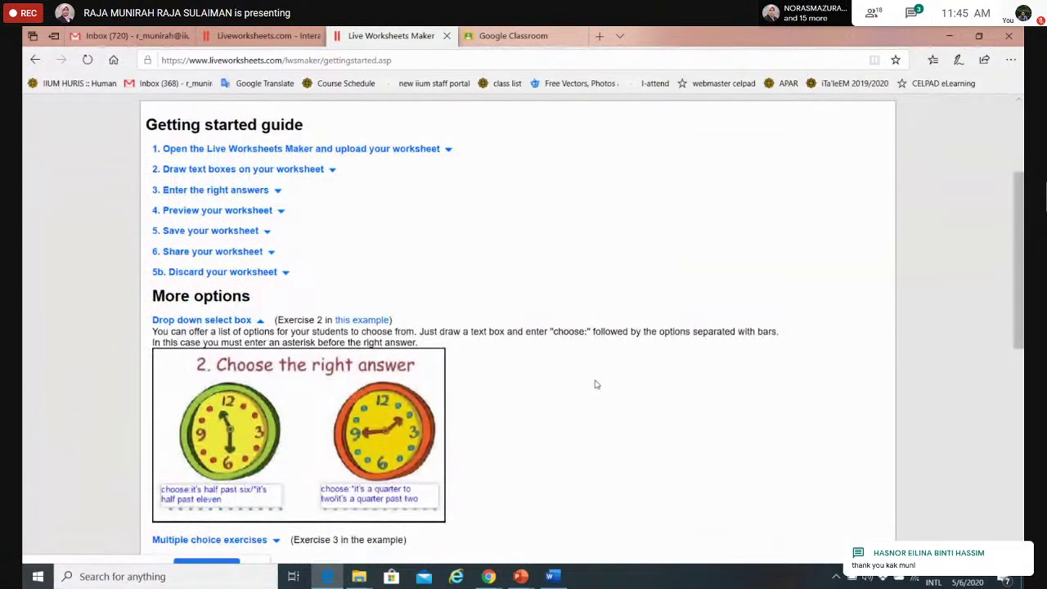
Switch to the Google Meet call in Chrome and check on the participants.
{"action": "mouse_move", "coordinate": [518, 577]}
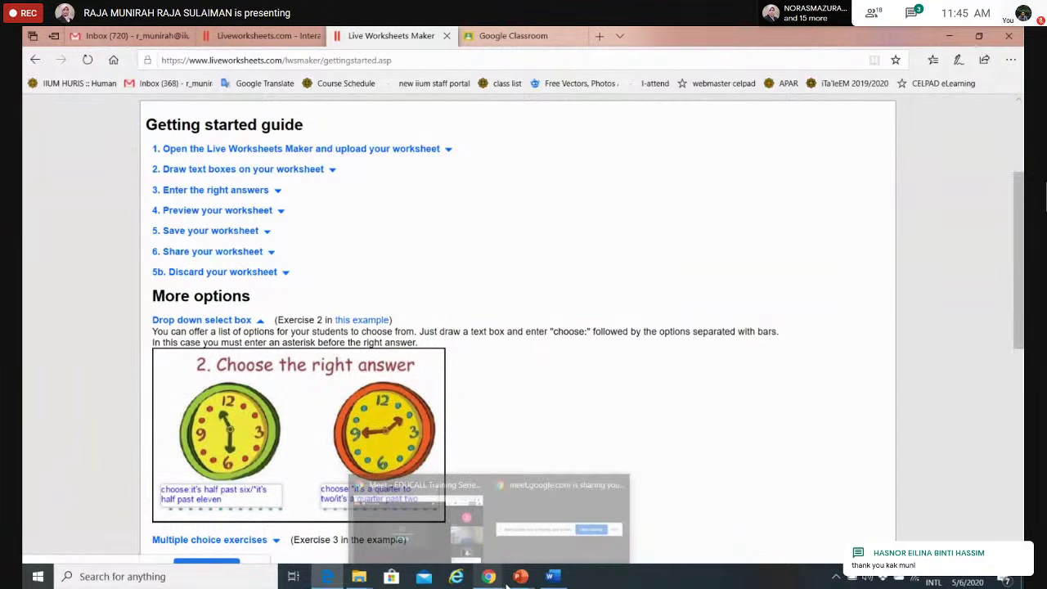
{"action": "left_click", "coordinate": [443, 538]}
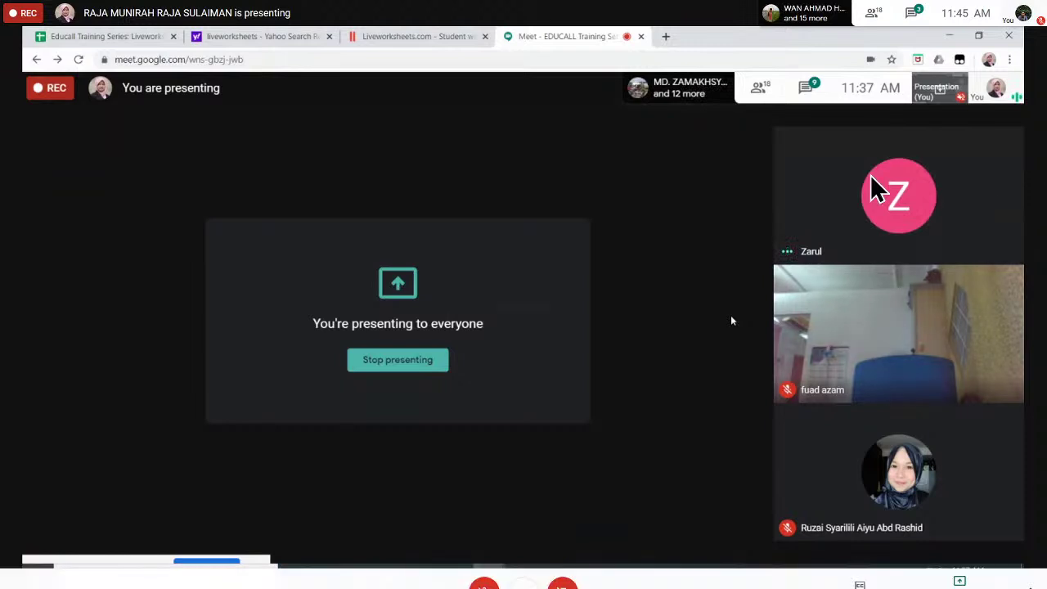
{"action": "mouse_move", "coordinate": [513, 467]}
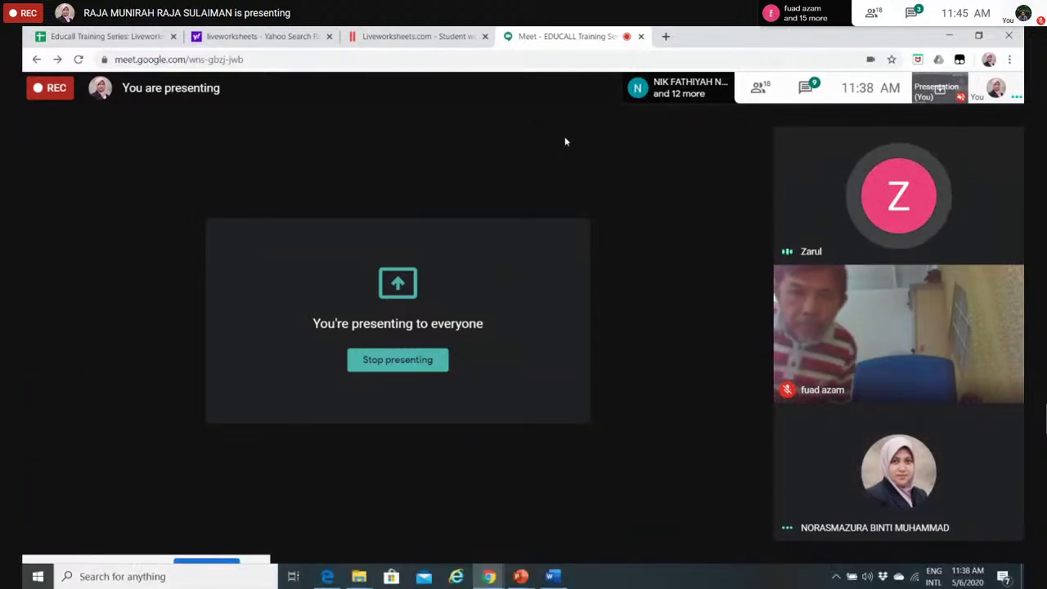
{"action": "mouse_move", "coordinate": [803, 463]}
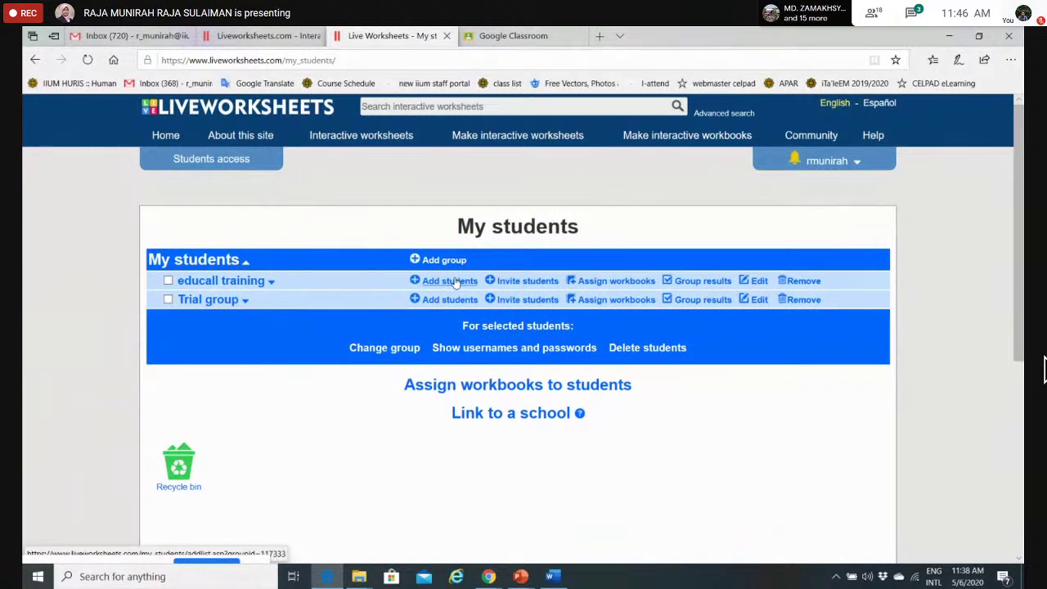
Show the "educall training" group's invitation code in Liveworksheets, and open the student registration page at its group code field.
{"action": "left_click", "coordinate": [529, 281]}
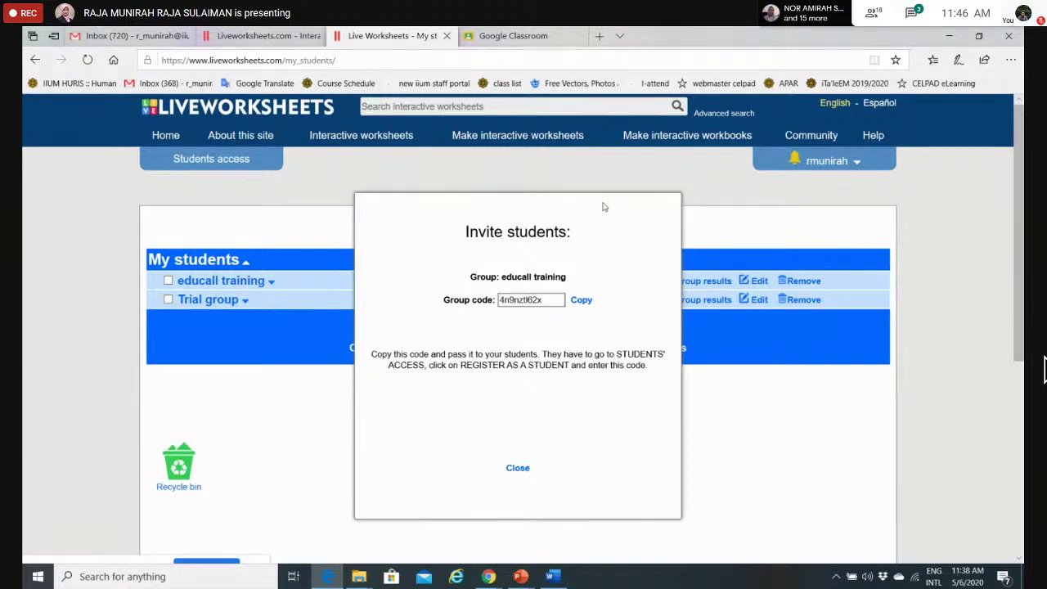
{"action": "left_click", "coordinate": [196, 164]}
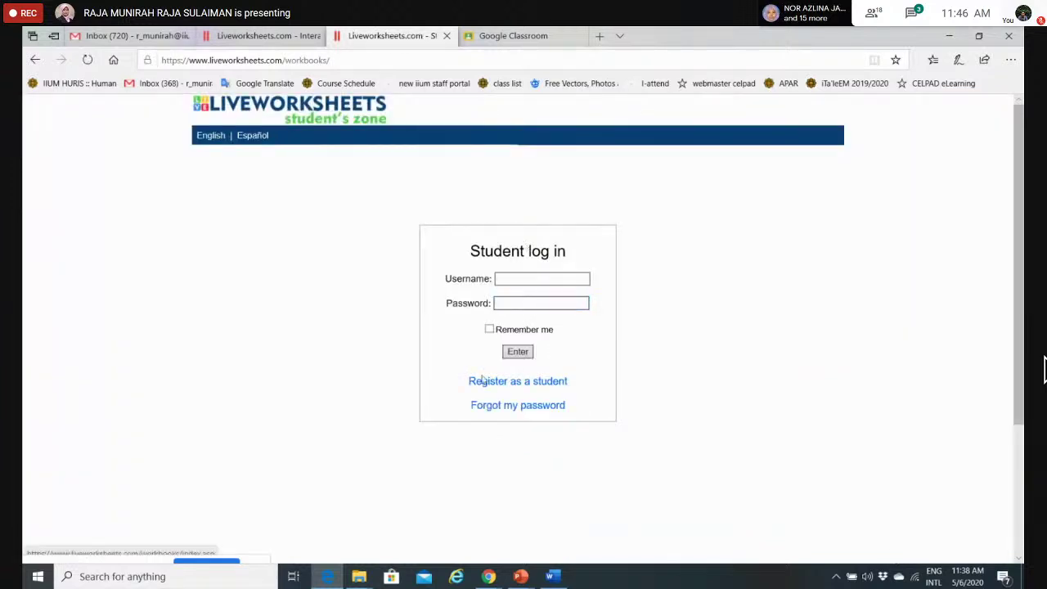
{"action": "left_click", "coordinate": [516, 385]}
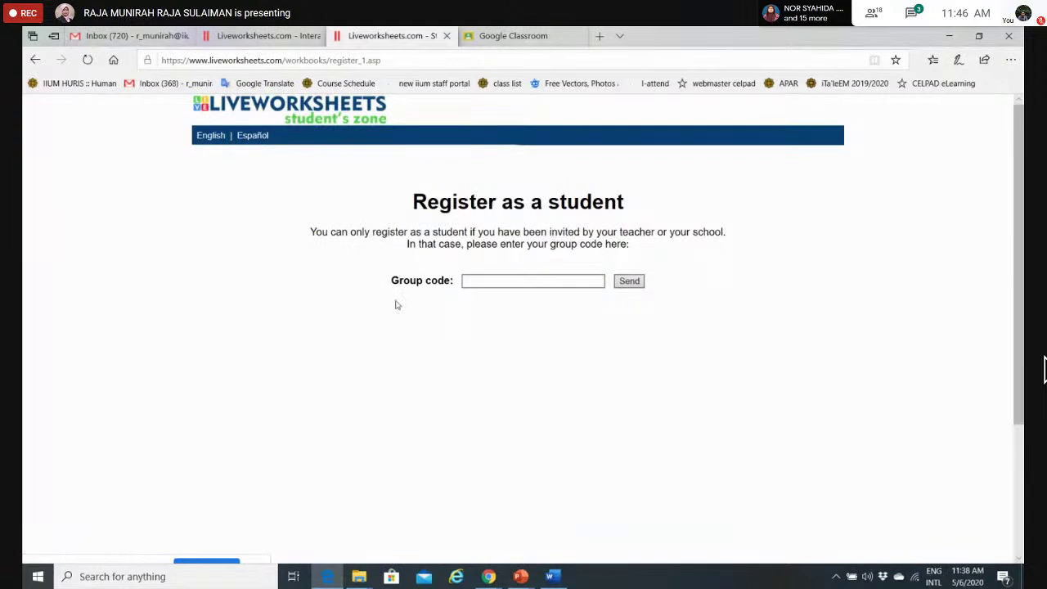
{"action": "left_click", "coordinate": [484, 279]}
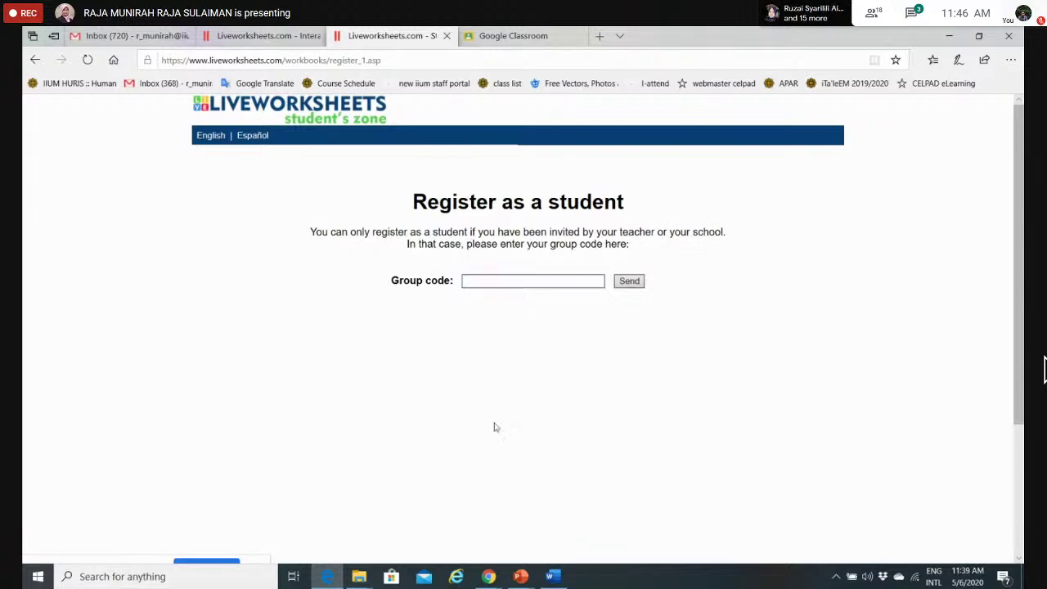
Bring the Google Meet call in Chrome back up and look for responses from the participants.
{"action": "mouse_move", "coordinate": [521, 583]}
{"action": "mouse_move", "coordinate": [489, 579]}
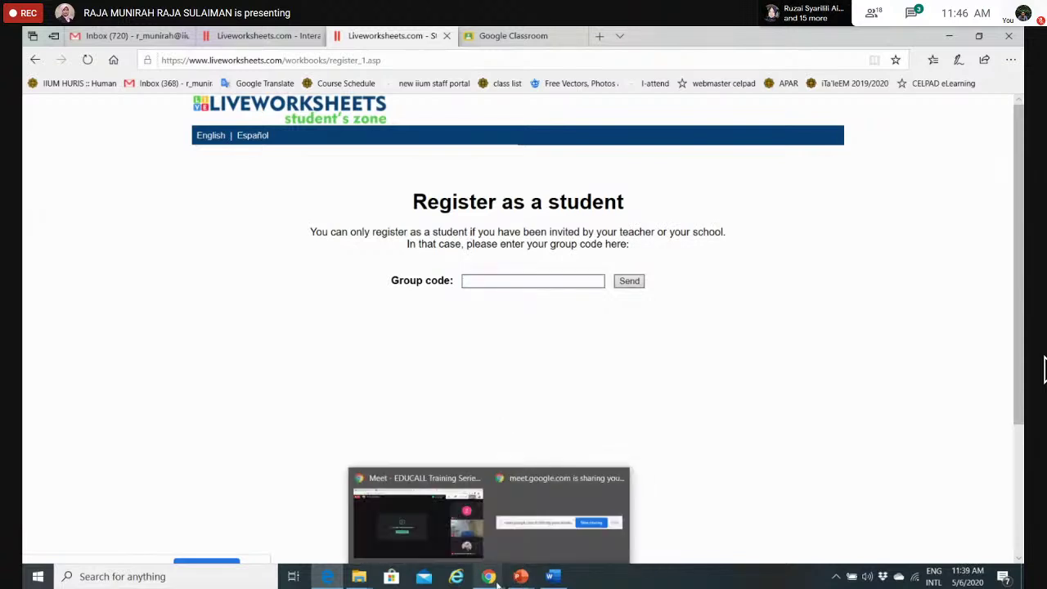
{"action": "left_click", "coordinate": [449, 541]}
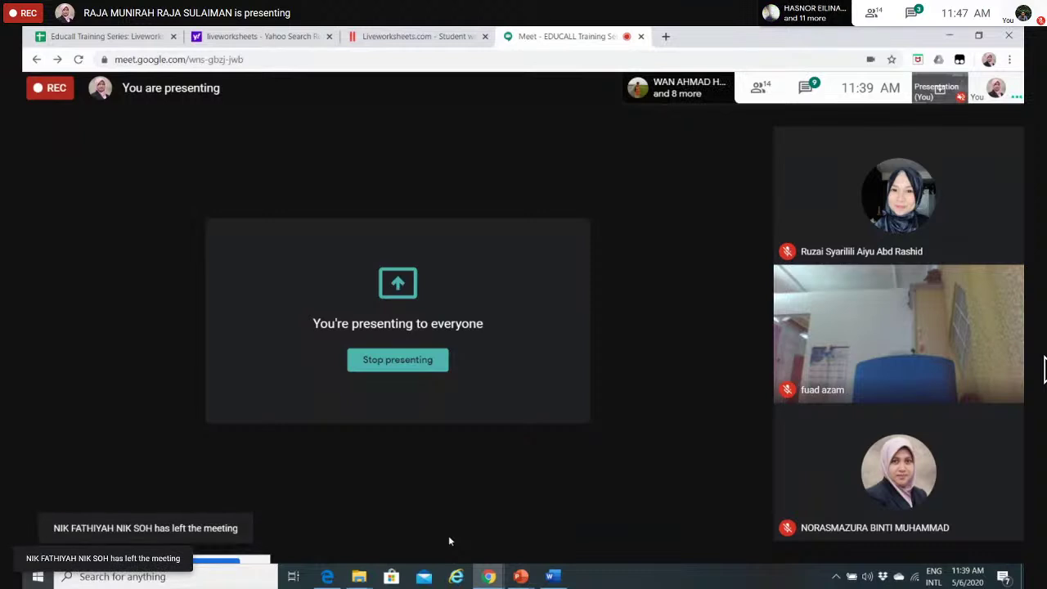
{"action": "mouse_move", "coordinate": [1044, 303]}
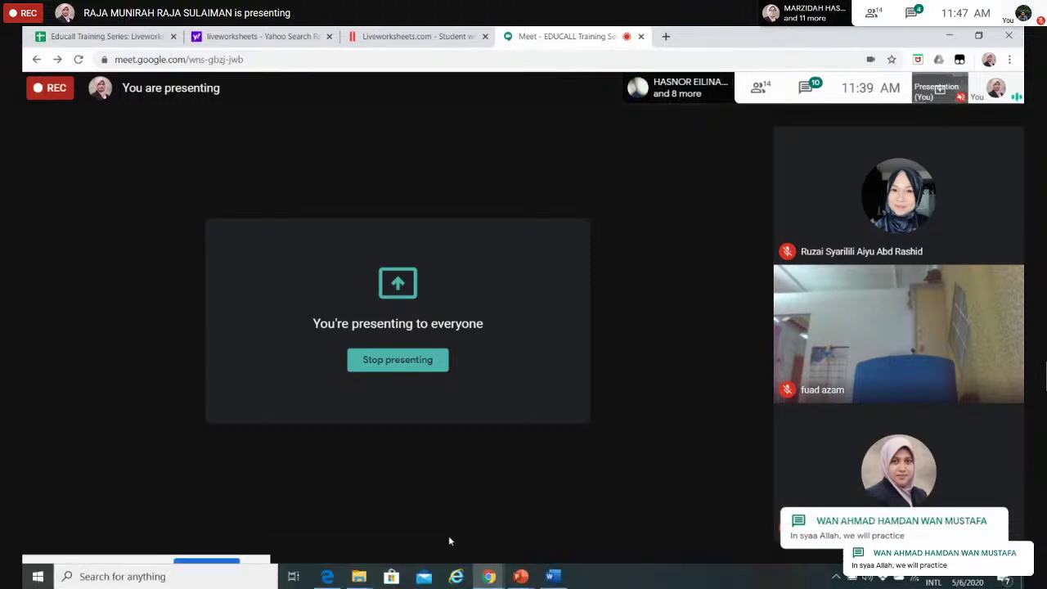
{"action": "mouse_move", "coordinate": [619, 515]}
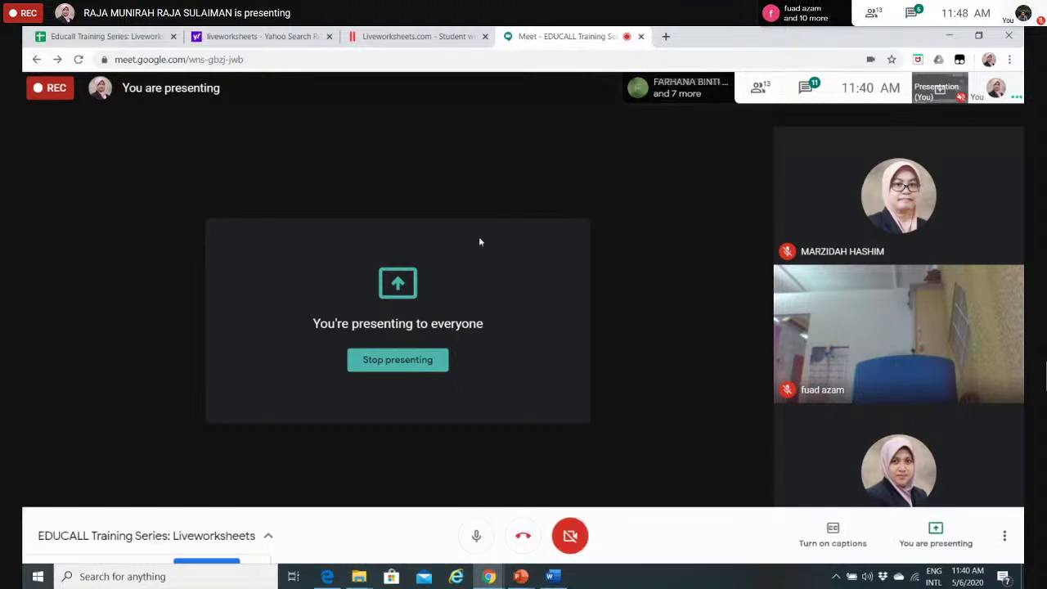
Switch back to Liveworksheets in Edge and open the "Spelling u" worksheet from the latest contributions.
{"action": "mouse_move", "coordinate": [326, 576]}
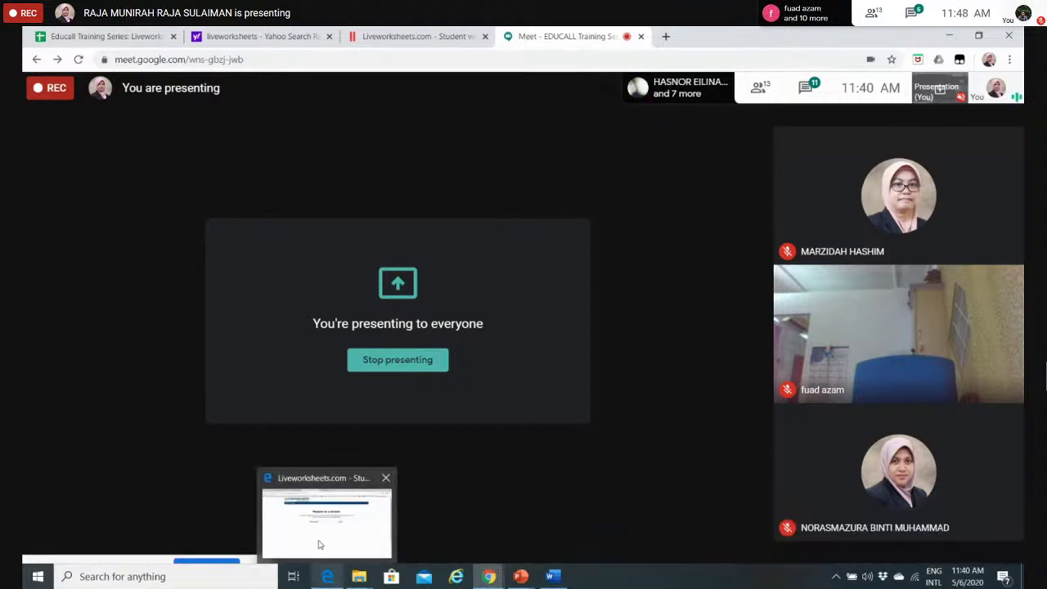
{"action": "left_click", "coordinate": [320, 544]}
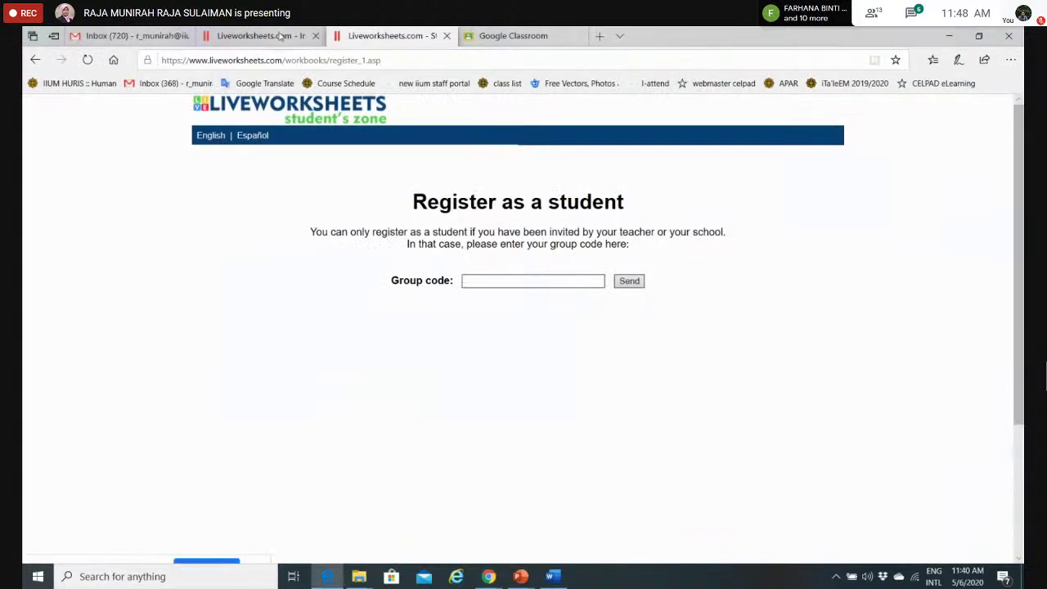
{"action": "left_click", "coordinate": [280, 36]}
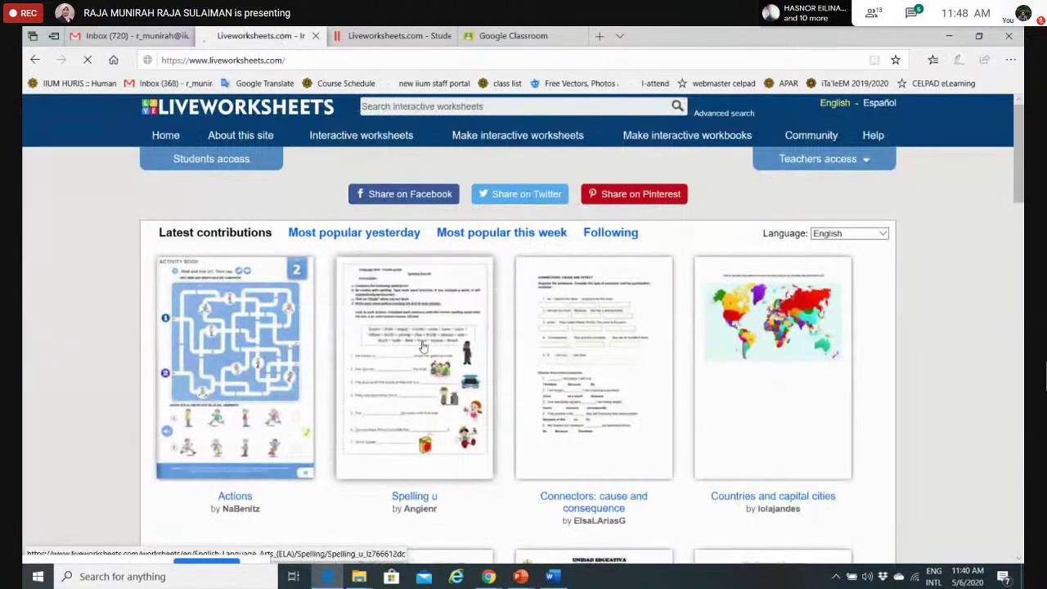
{"action": "left_click", "coordinate": [423, 346]}
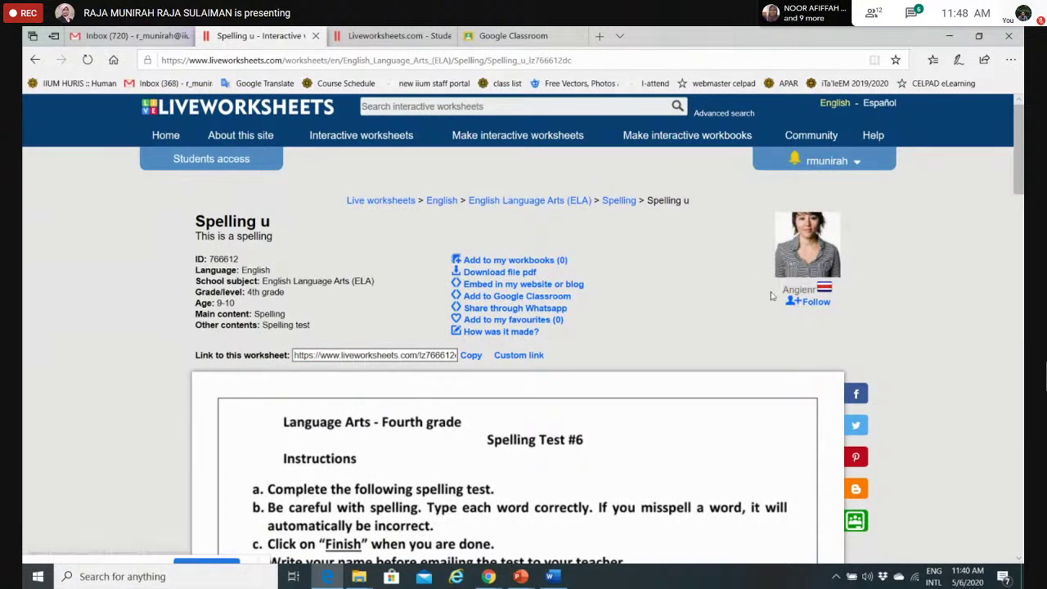
Open the custom link generator for the "Spelling u" worksheet and examine its checking, finish, grading and sharing options.
{"action": "left_click", "coordinate": [518, 355]}
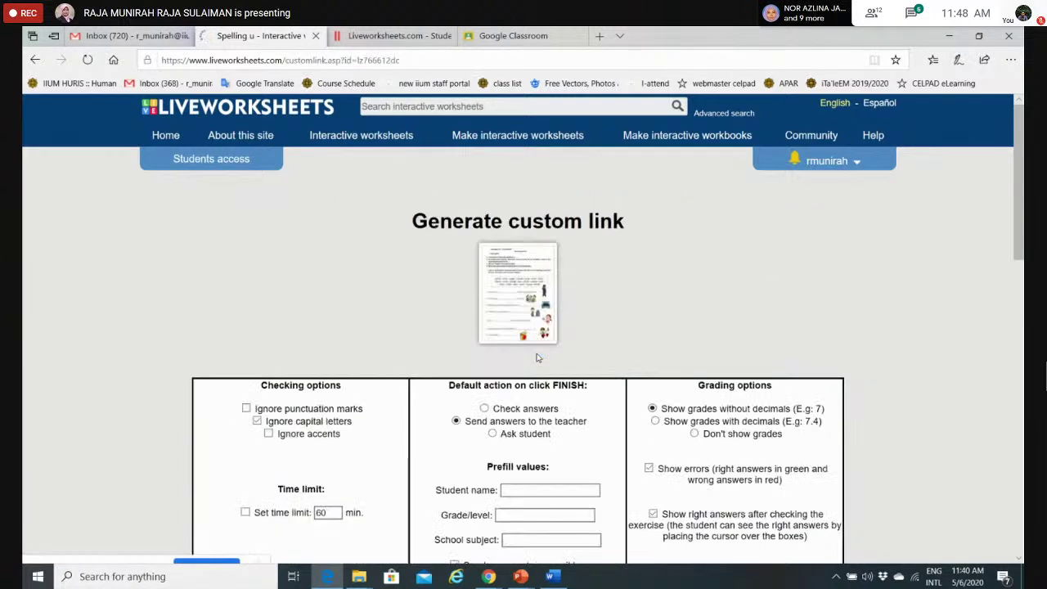
{"action": "left_click_drag", "start_coordinate": [1023, 184], "coordinate": [1023, 276]}
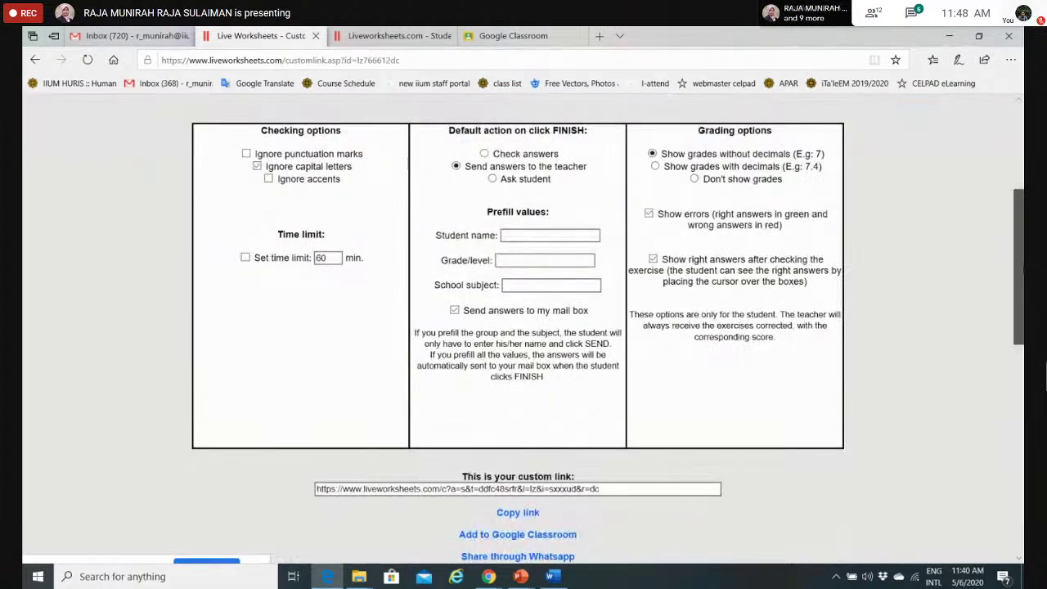
{"action": "left_click_drag", "start_coordinate": [1018, 276], "coordinate": [1022, 306]}
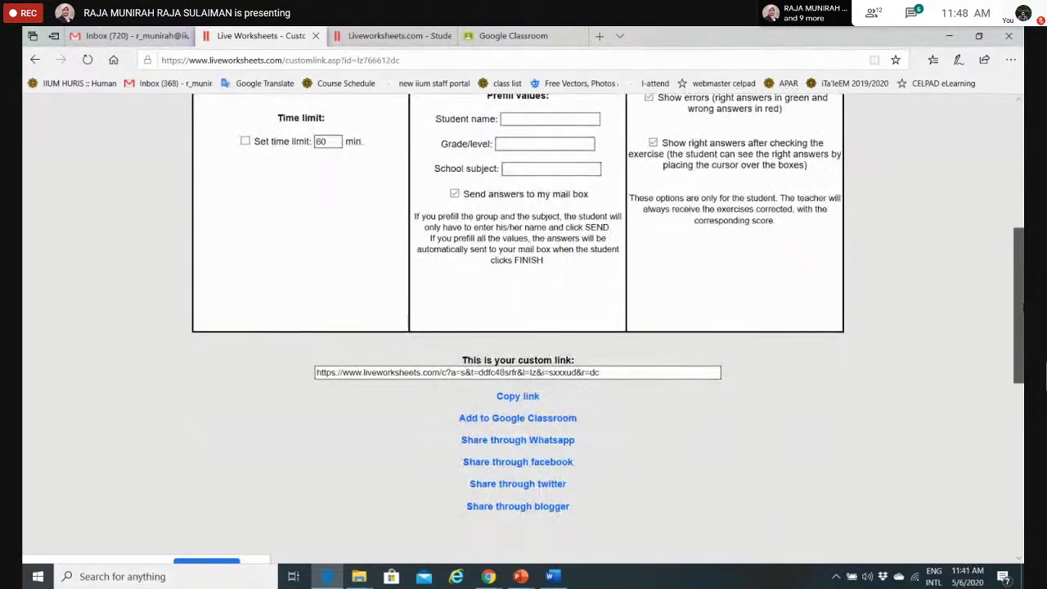
Unmute the microphone in the Google Meet call to speak and mute it again, two times in a row.
{"action": "mouse_move", "coordinate": [472, 583]}
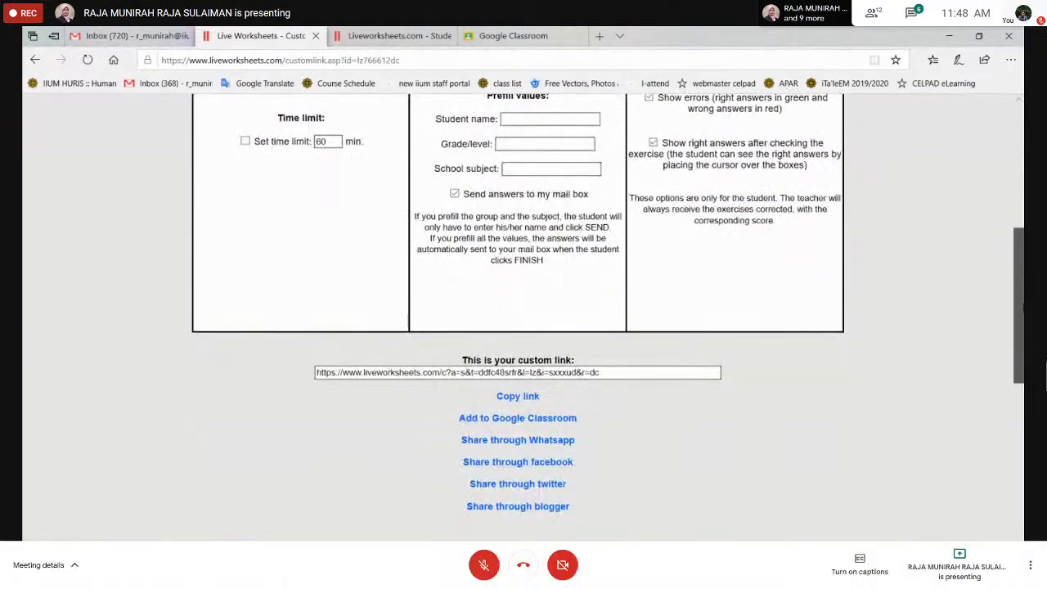
{"action": "left_click", "coordinate": [482, 572]}
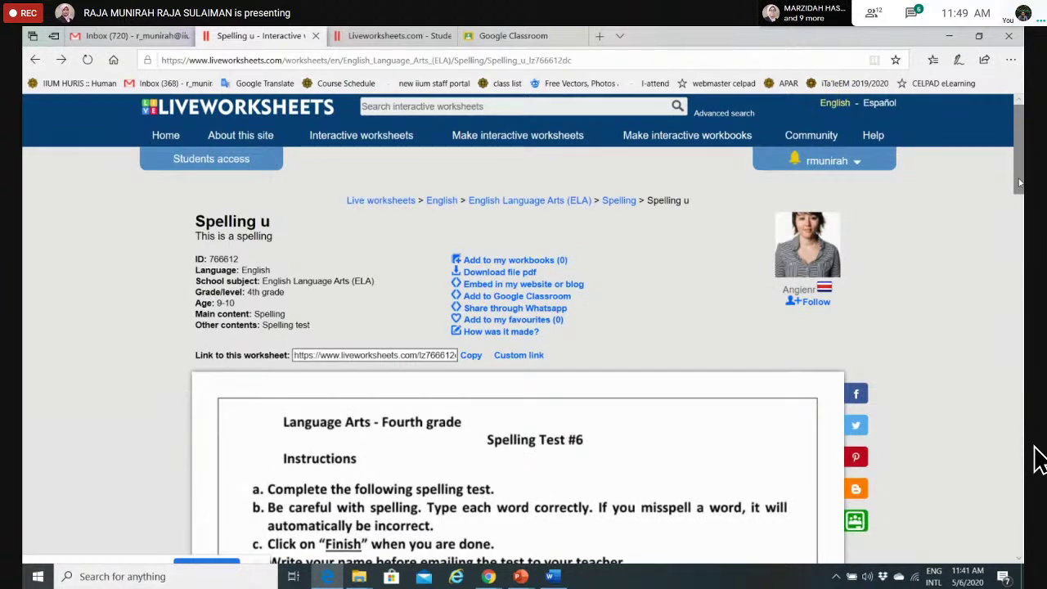
{"action": "left_click", "coordinate": [483, 564]}
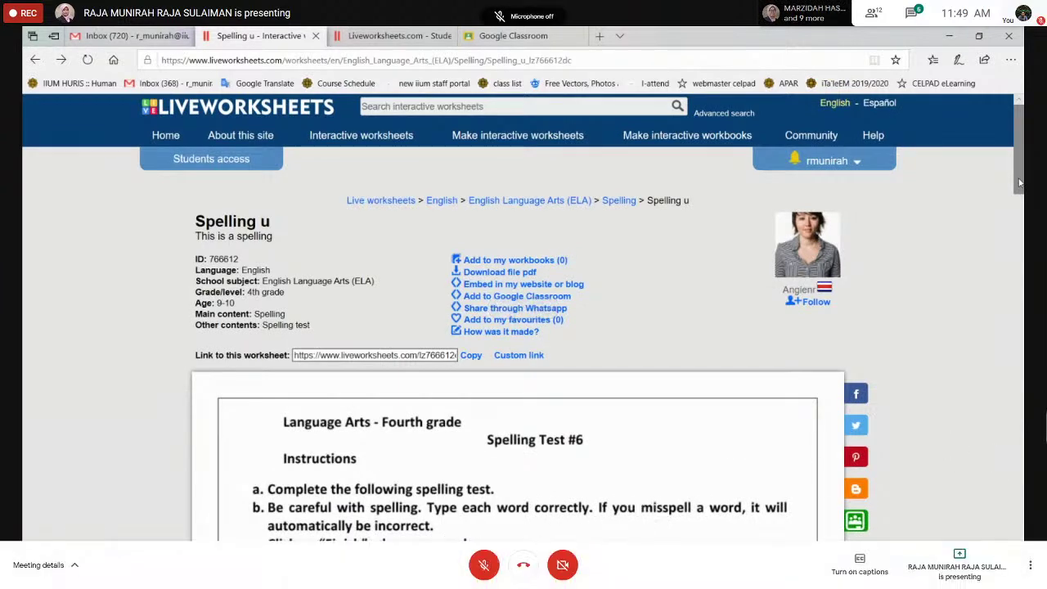
{"action": "left_click", "coordinate": [484, 568]}
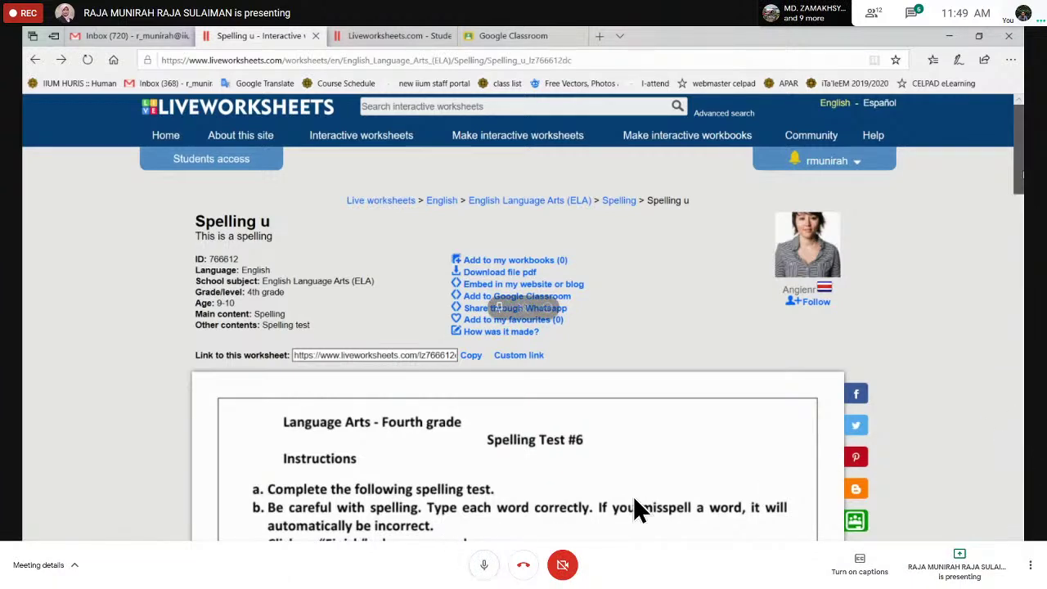
{"action": "left_click", "coordinate": [483, 564]}
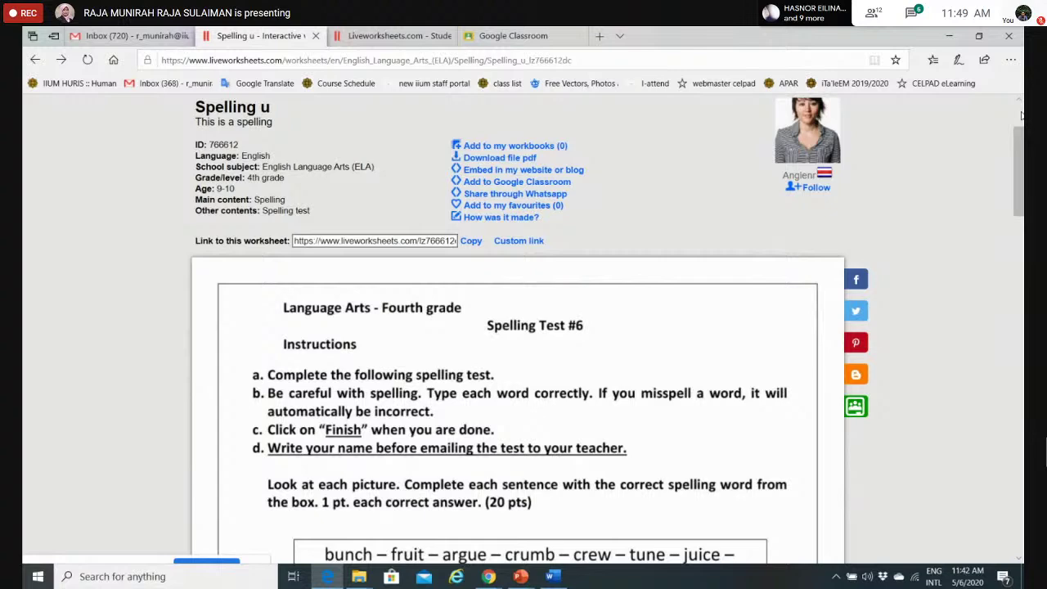
Return to the details at the start of the "Spelling u" worksheet and switch to the Google Meet call in Chrome.
{"action": "scroll", "coordinate": [1021, 115], "scroll_direction": "up", "scroll_amount": 1}
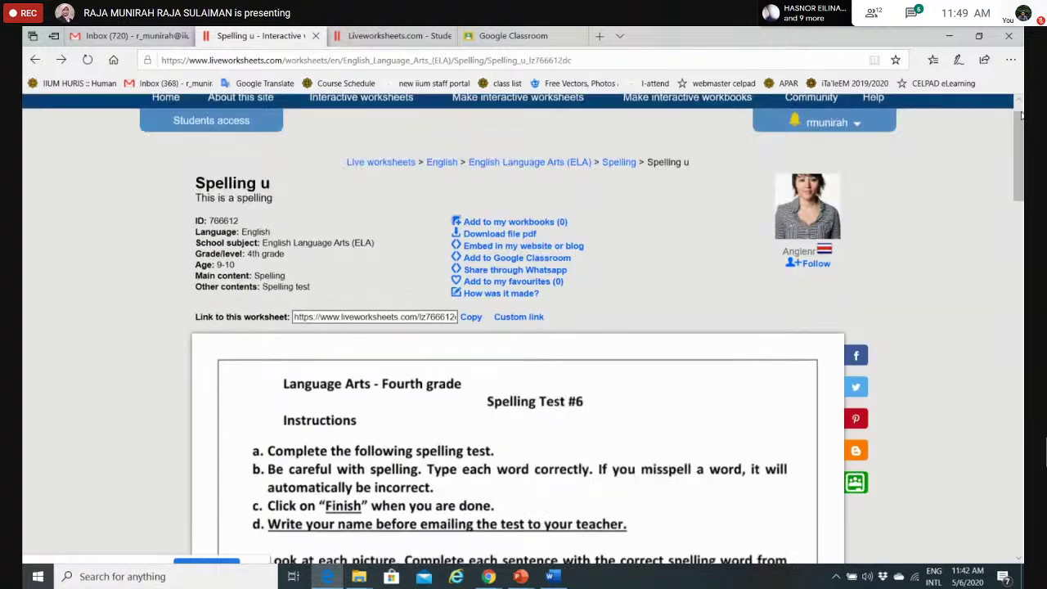
{"action": "scroll", "coordinate": [1021, 115], "scroll_direction": "up", "scroll_amount": 1}
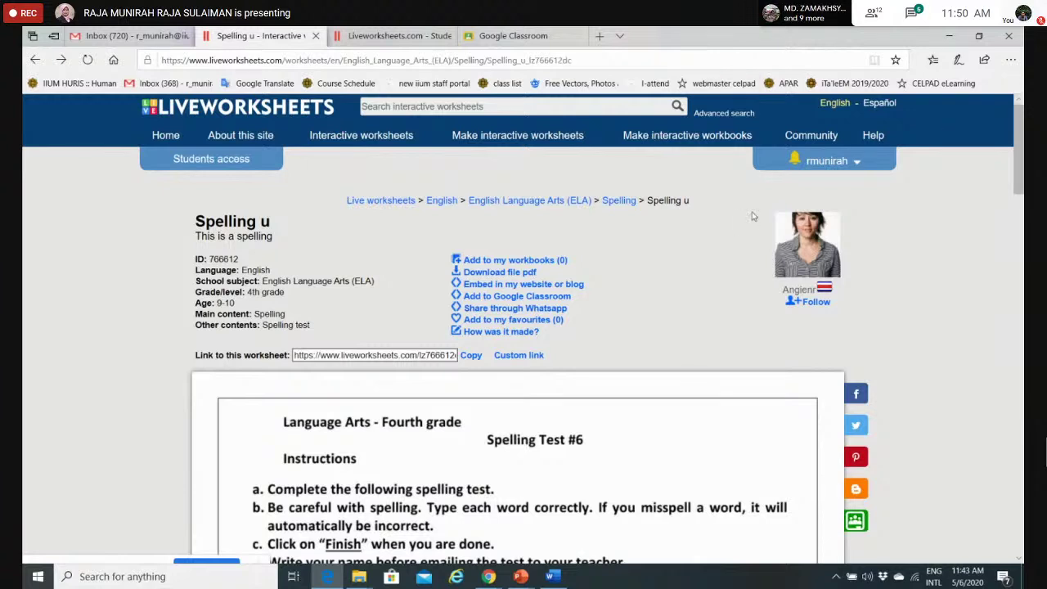
{"action": "mouse_move", "coordinate": [488, 576]}
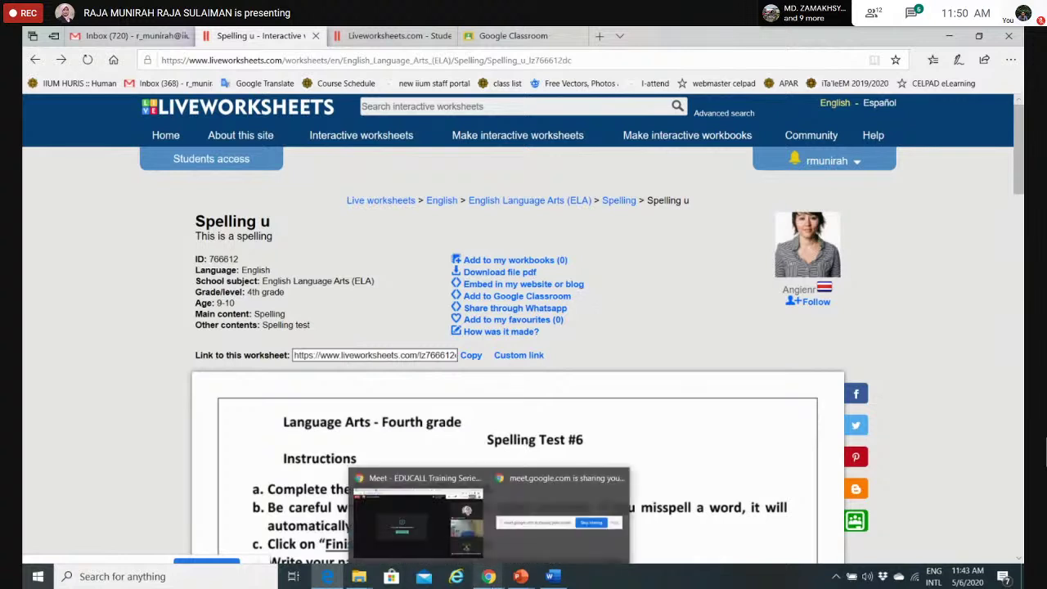
{"action": "left_click", "coordinate": [454, 553]}
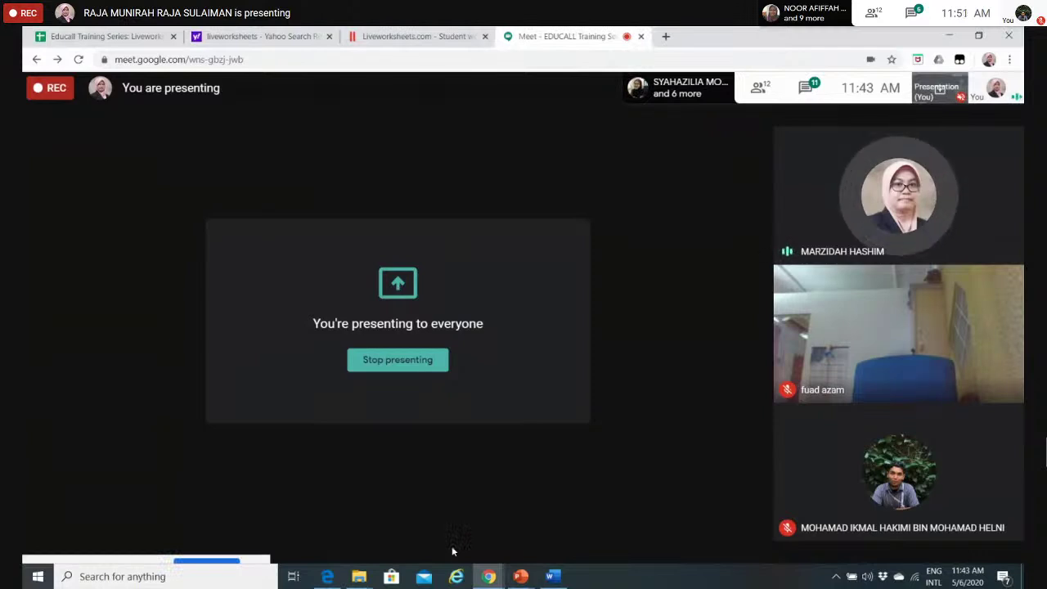
{"action": "mouse_move", "coordinate": [571, 494]}
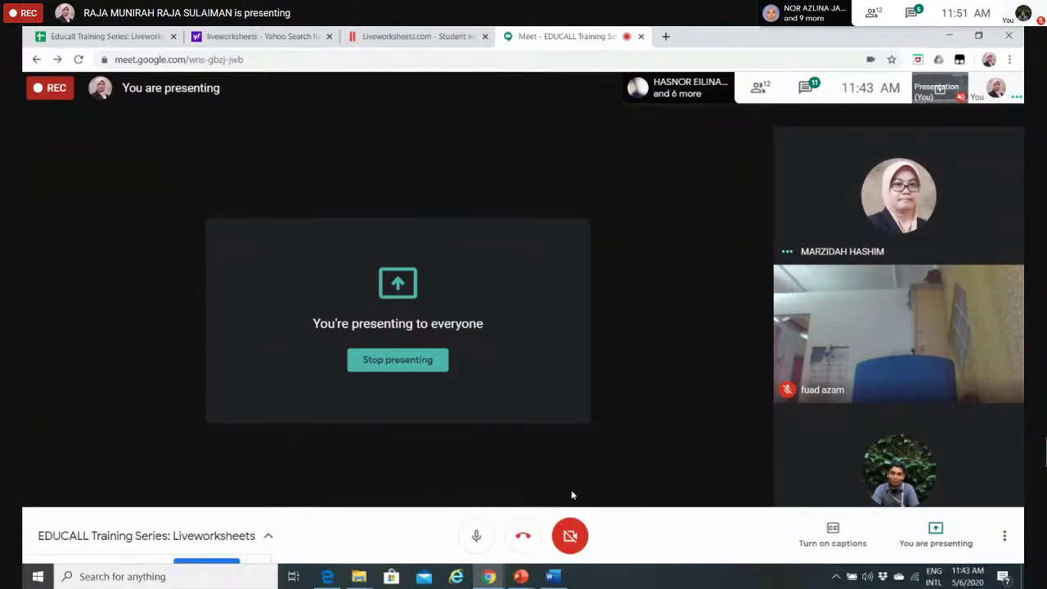